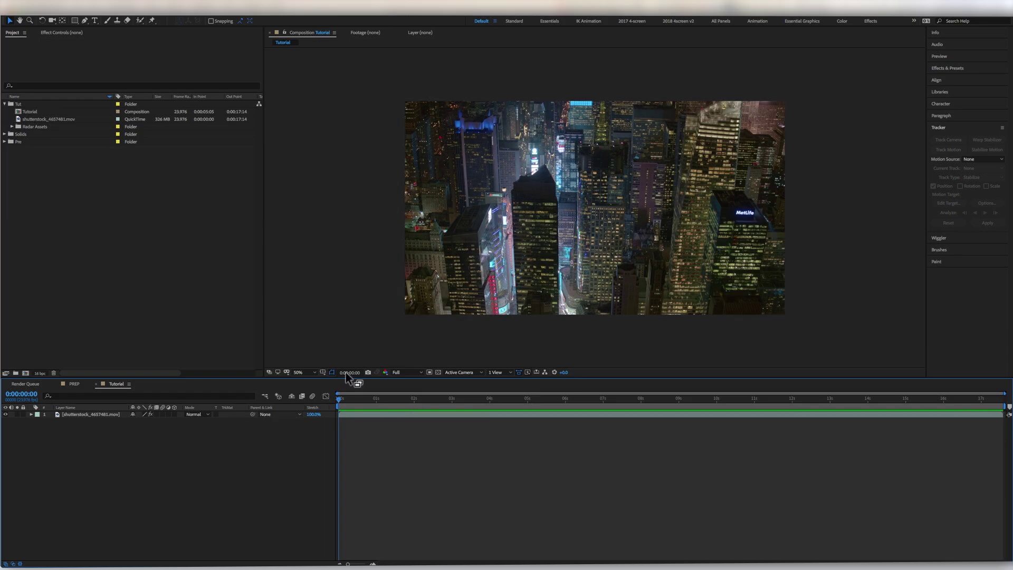
Run 3D camera tracking on the city footage layer with Detailed Analysis enabled.
left_click(98, 415)
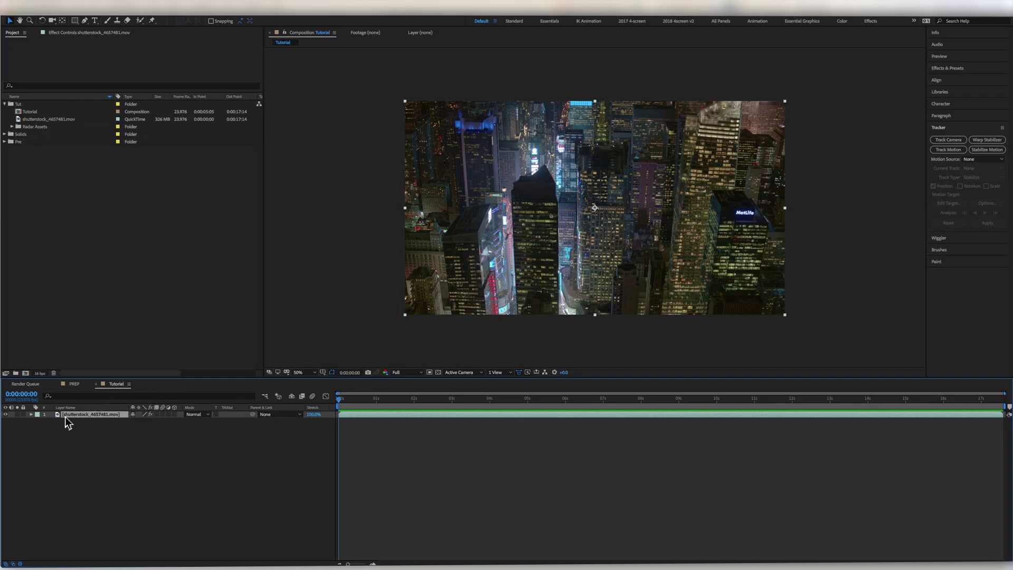
left_click(949, 140)
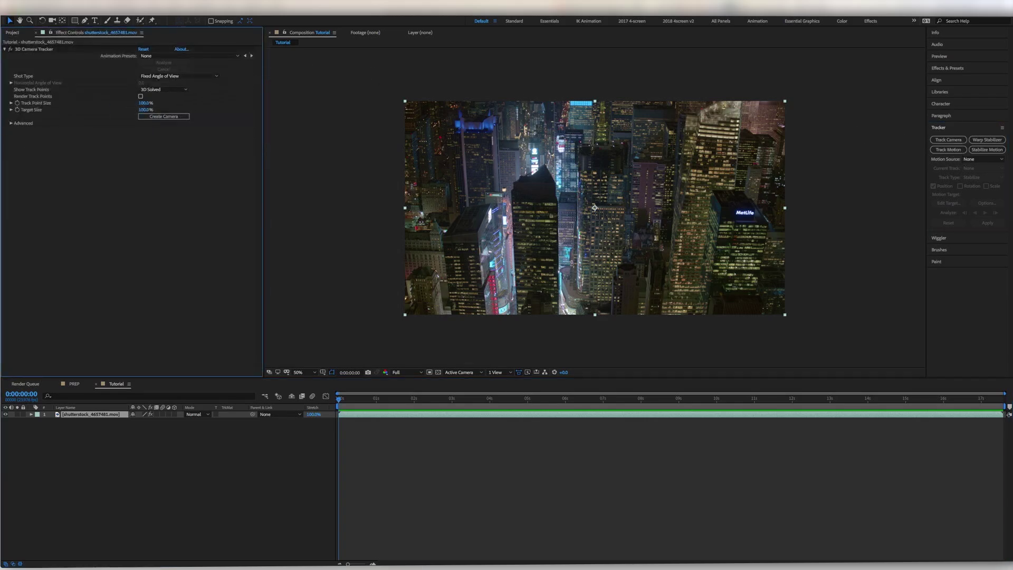
left_click(11, 123)
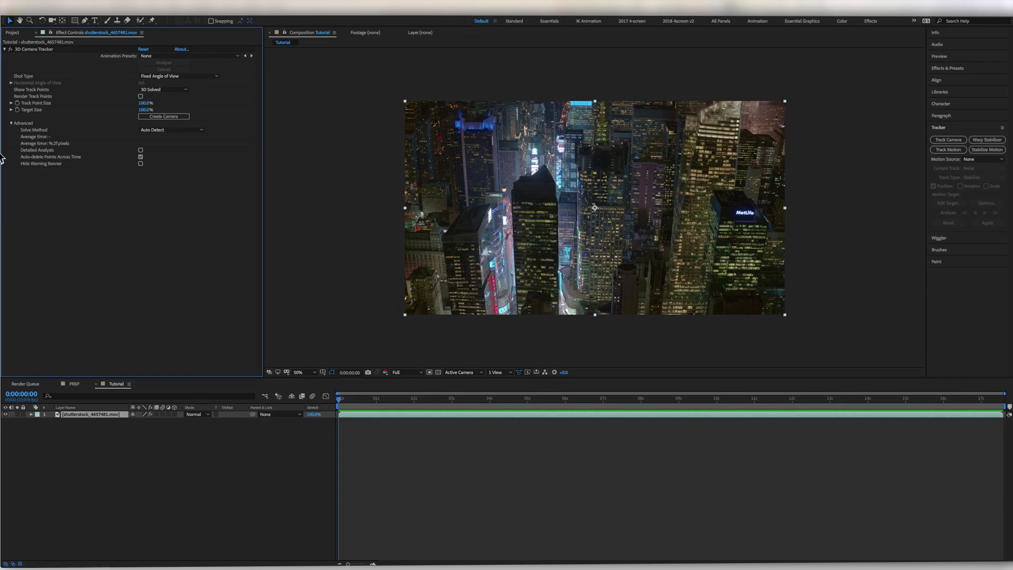
left_click(141, 150)
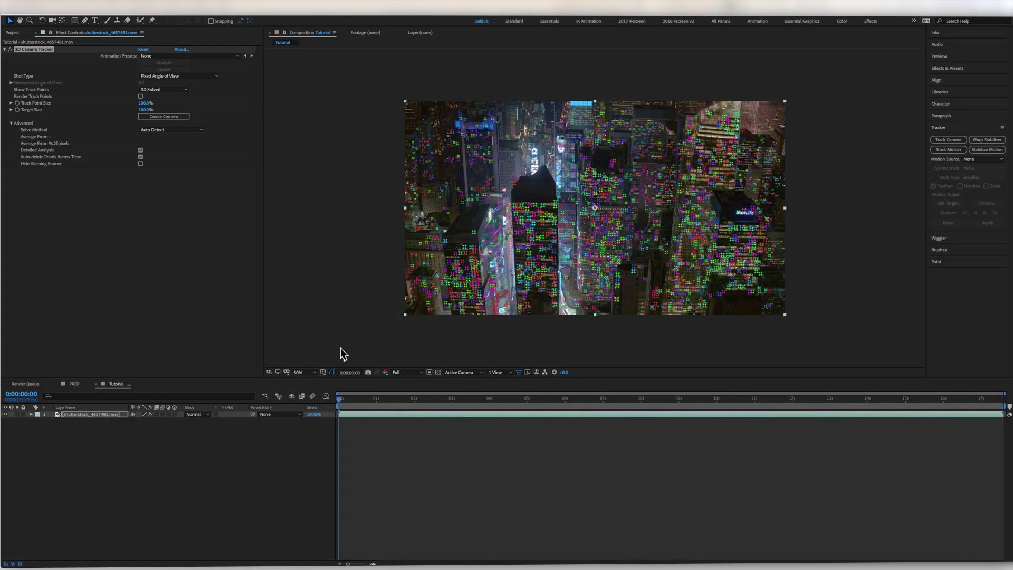
At 0:00:09:08, create a solid and camera from three track points on the central building just below its dark rooftop.
left_click(363, 399)
left_click_drag(365, 402, 705, 402)
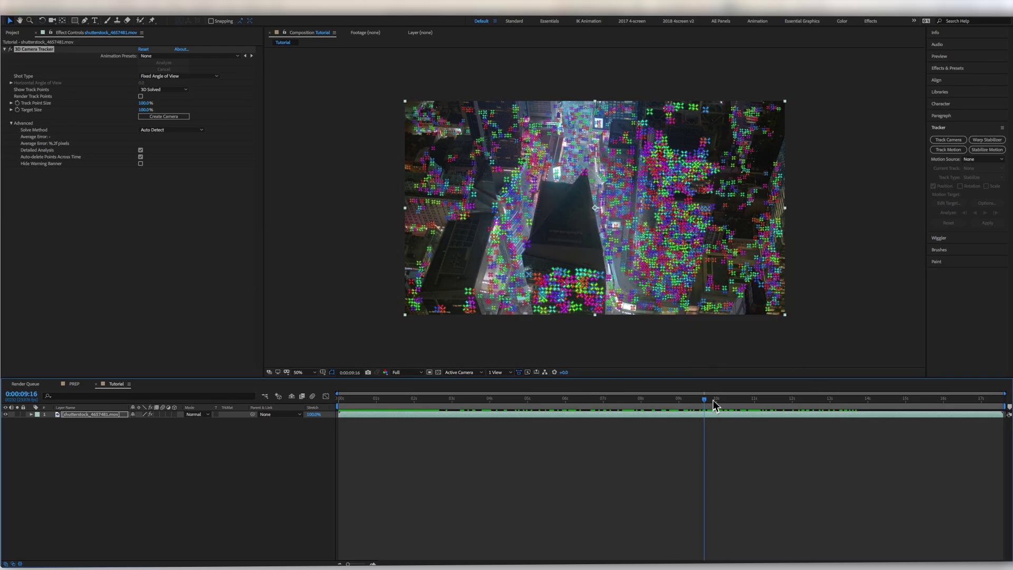
left_click_drag(713, 400, 692, 401)
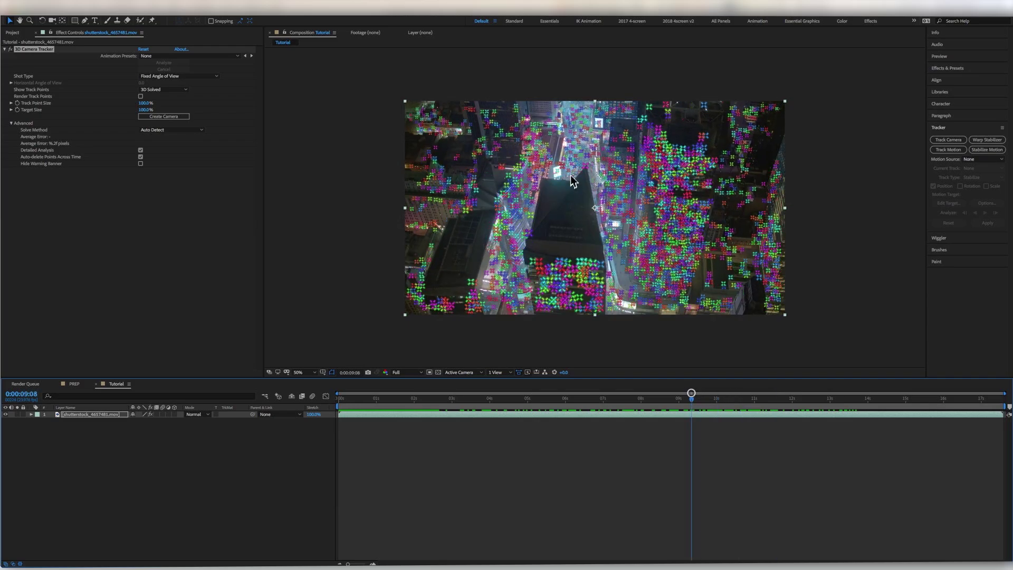
left_click(538, 261)
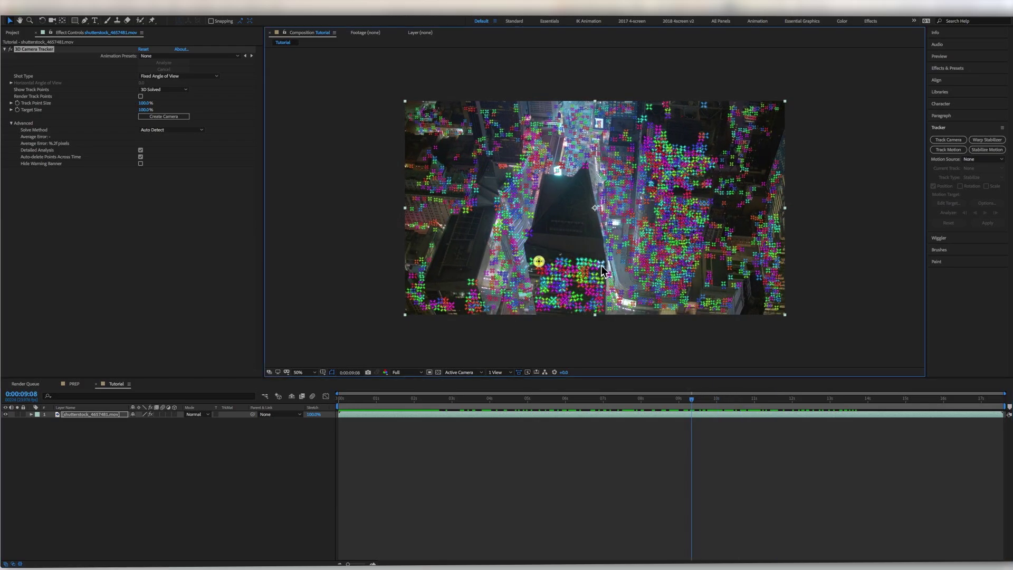
left_click(600, 263, "shift")
left_click(569, 282, "shift")
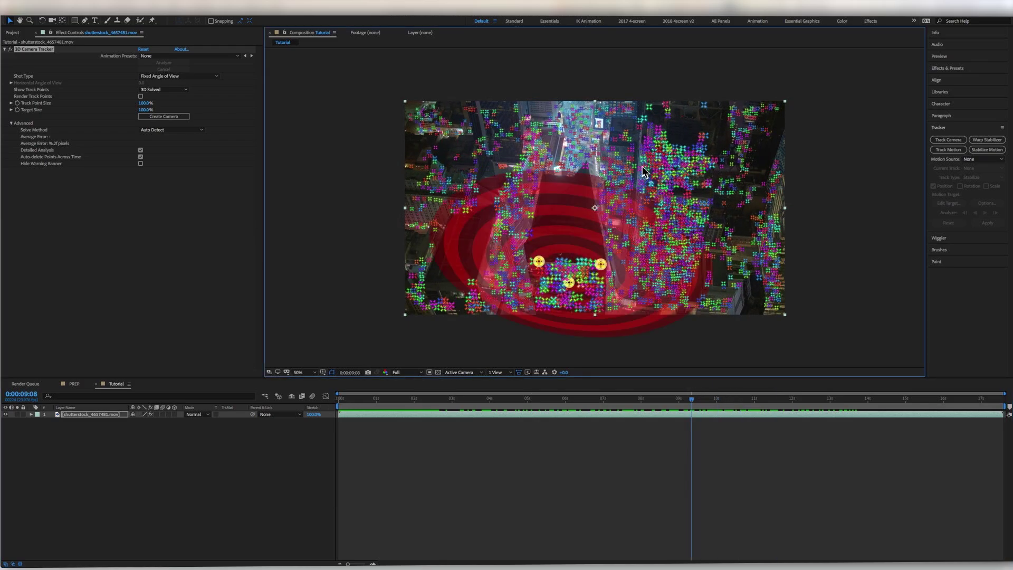
right_click(596, 273)
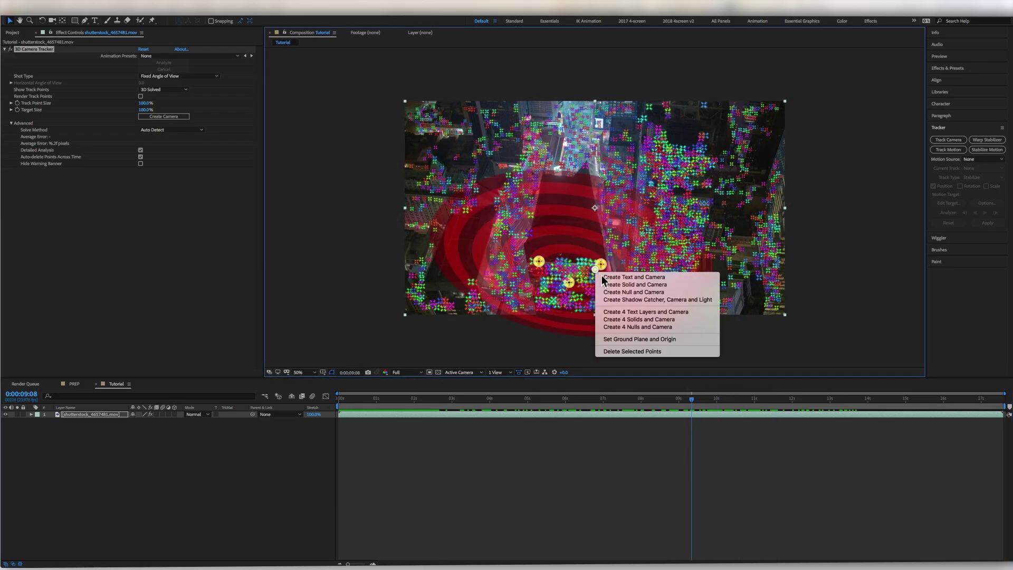
left_click(657, 286)
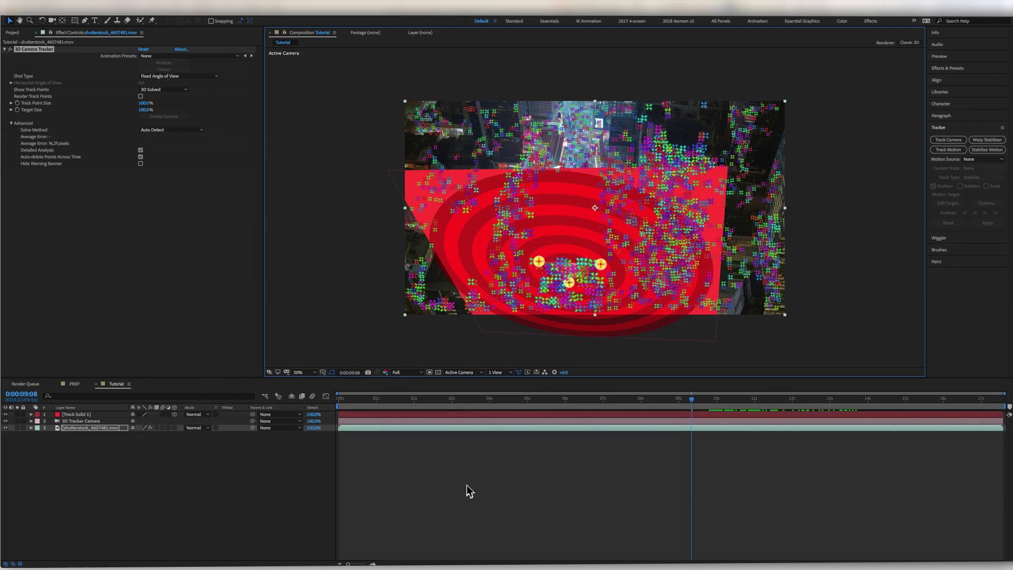
Scale down the red track solid to roughly the width of the central building.
left_click(116, 415)
key("s")
left_click_drag(168, 422, 140, 422)
At 0:00:07:09, set the red solid's Z orientation to 1.4° and shift it left along its X axis over the building.
left_click_drag(679, 402, 617, 390)
key("r")
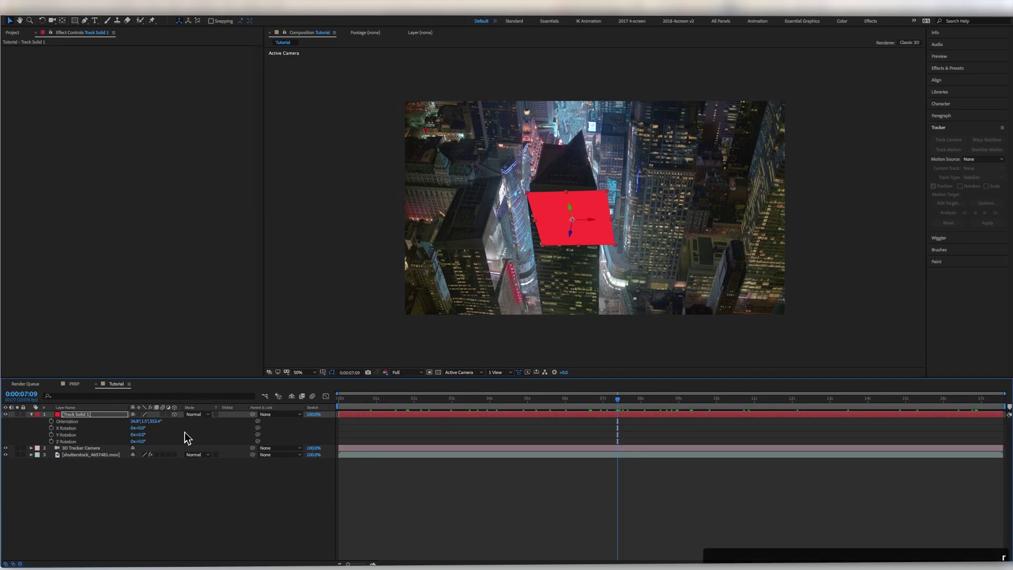
left_click_drag(153, 421, 161, 420)
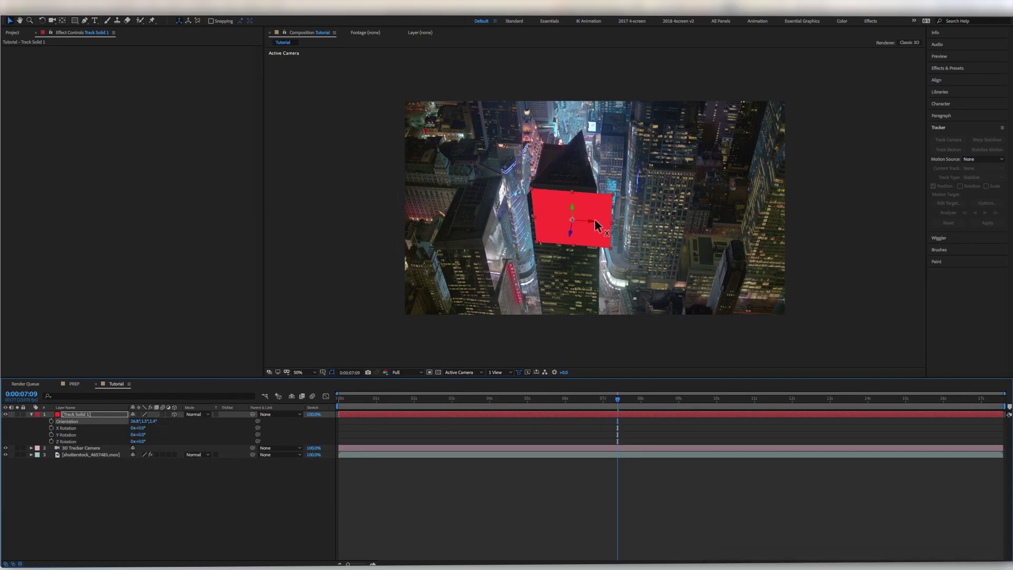
left_click_drag(592, 220, 580, 224)
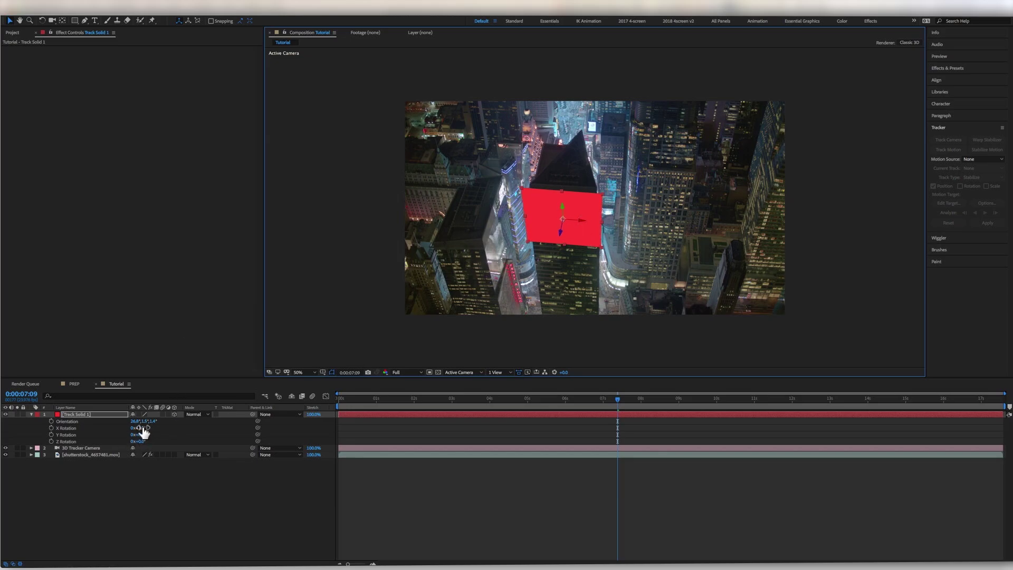
Set the red solid's X rotation to -90°.
left_click_drag(143, 429, 115, 428)
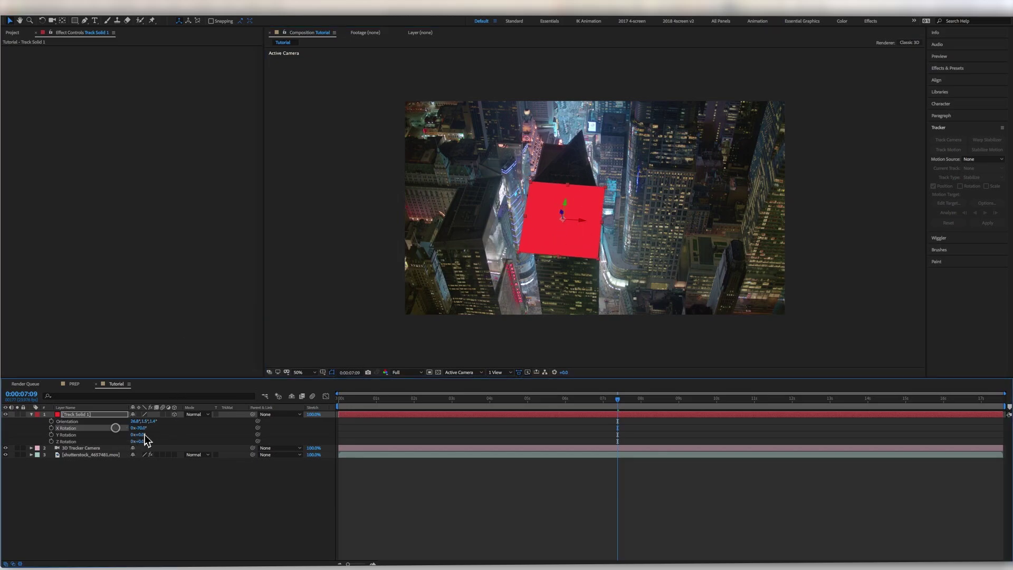
left_click(143, 428)
type("-90")
key("Return")
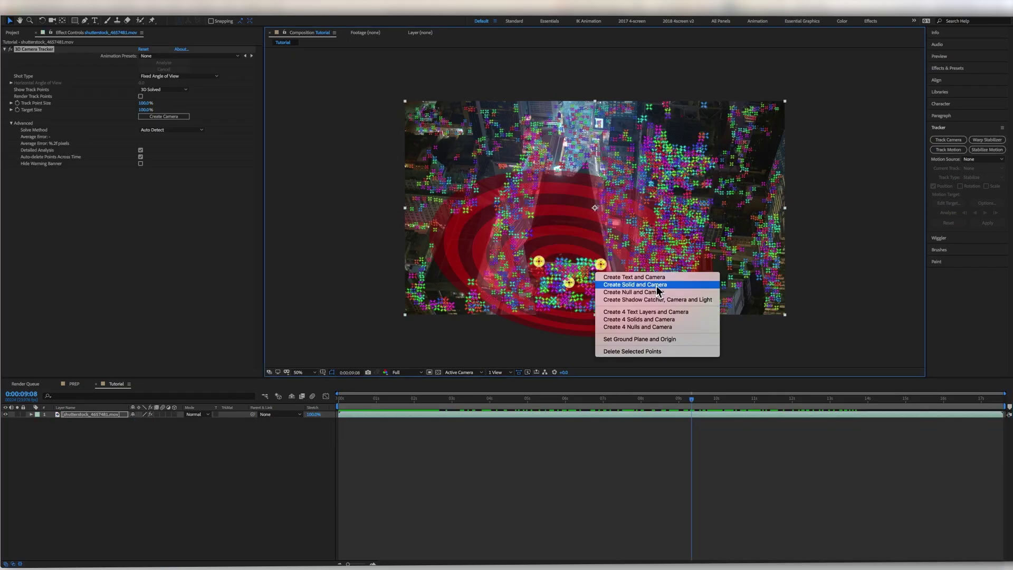
left_click(658, 285)
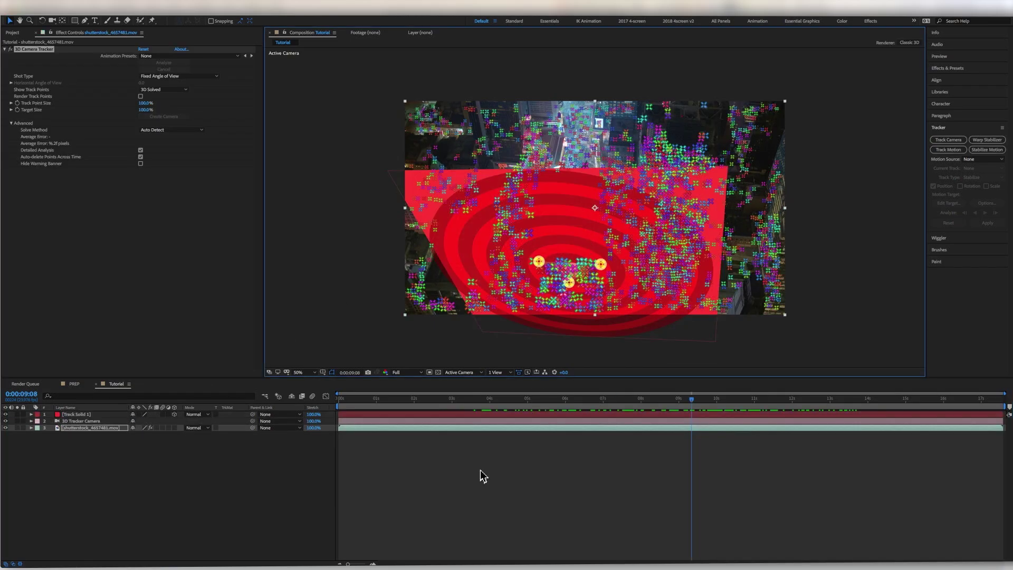
left_click(464, 486)
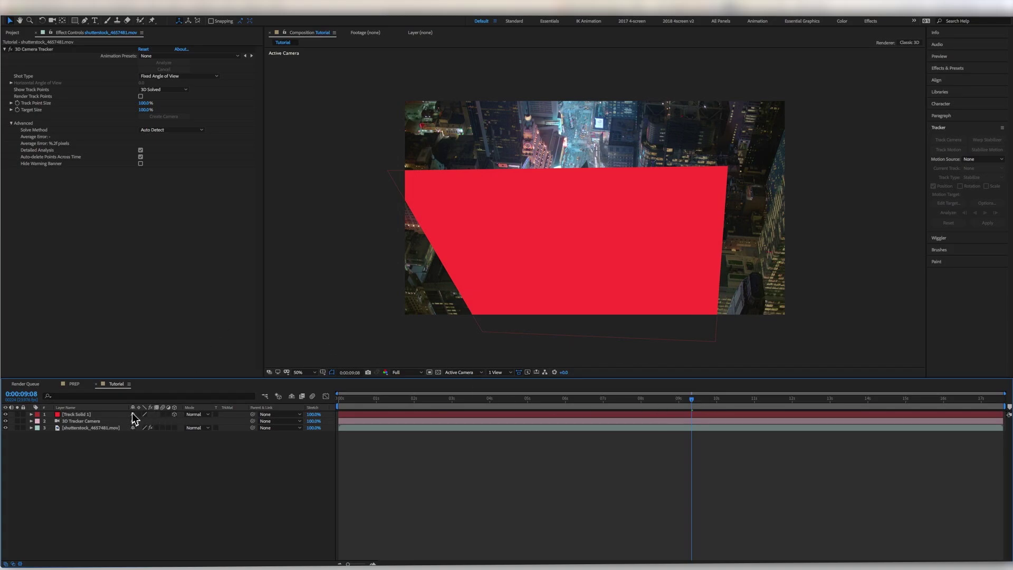
left_click(100, 414)
key("s")
left_click_drag(153, 422, 134, 422)
left_click_drag(676, 400, 617, 399)
key("r")
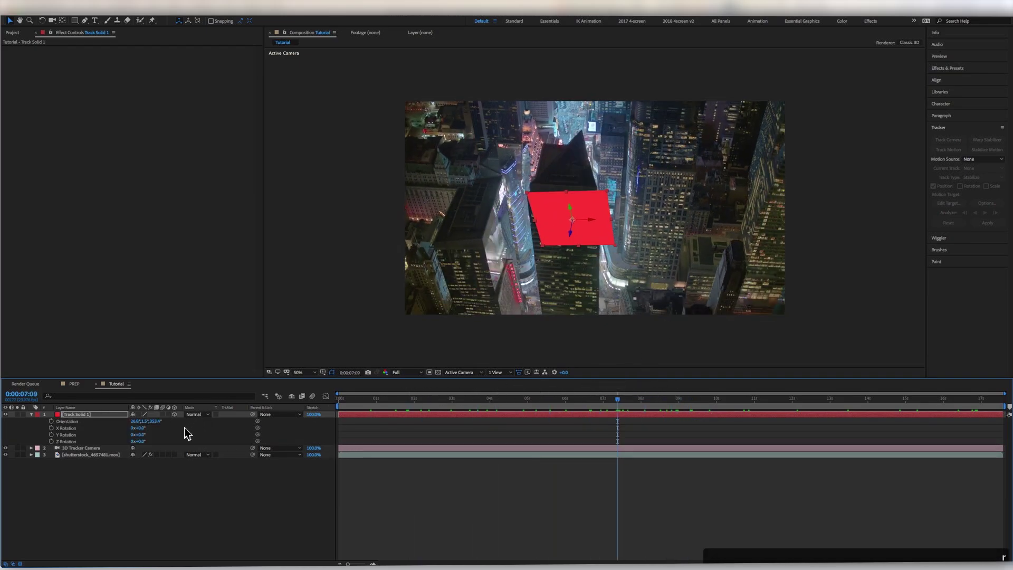
left_click_drag(158, 426, 168, 427)
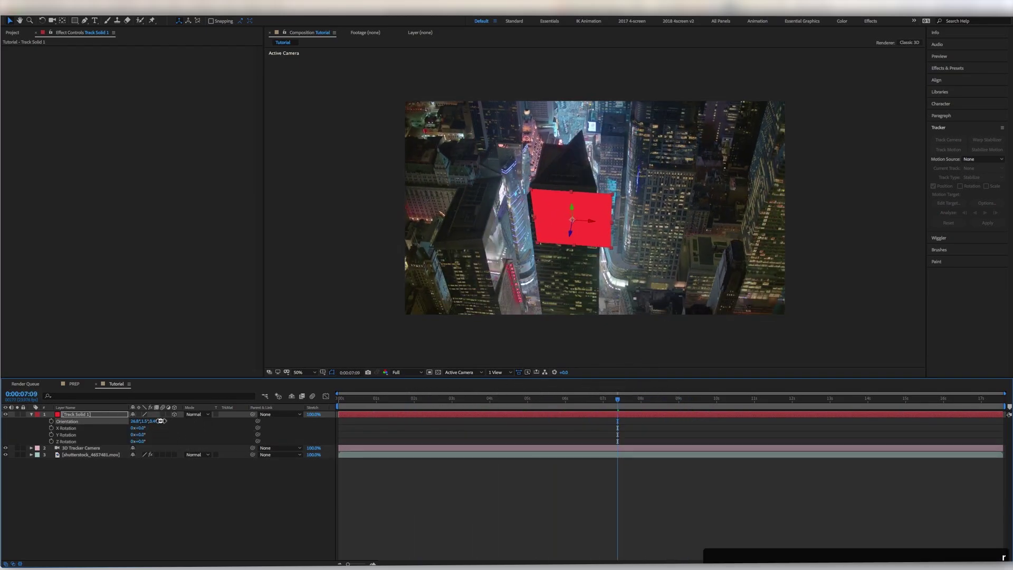
key("super+z")
key("super+z")
key("super+shift+z")
key("super+shift+z")
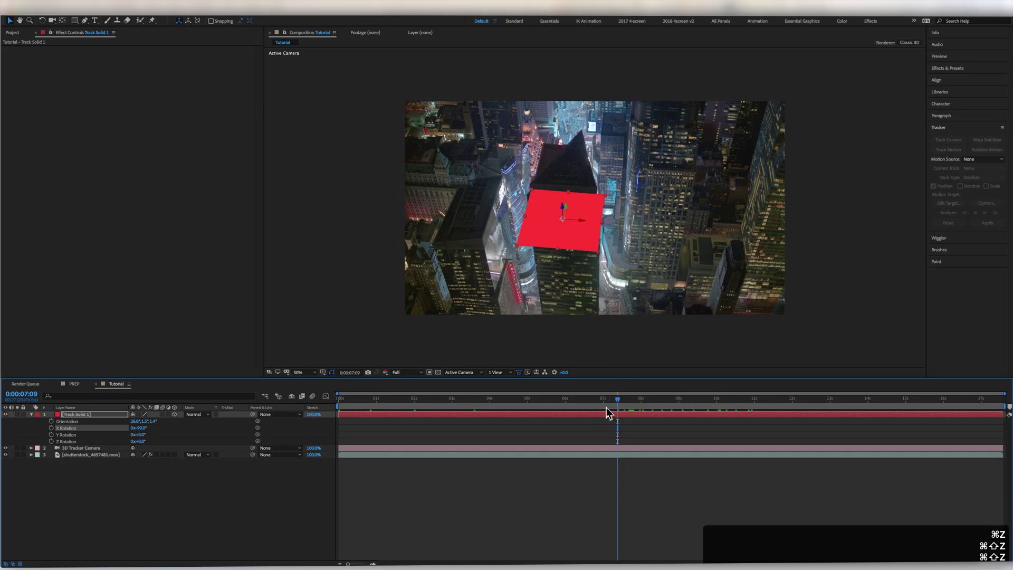
At the first frame, raise the red solid along its Z axis toward the central building's rooftop and preview how it tracks.
left_click_drag(570, 400, 406, 399)
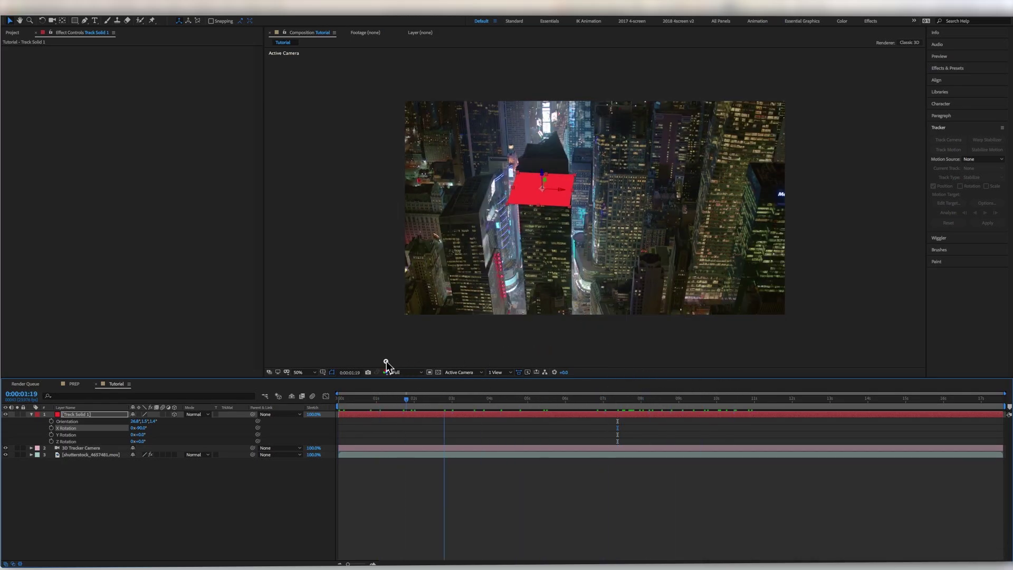
key("space")
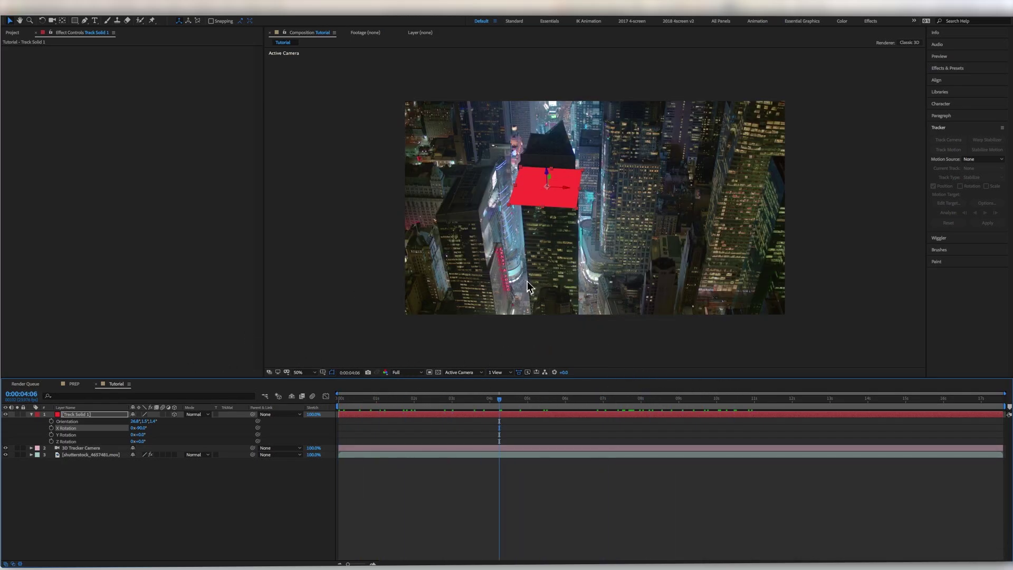
left_click(331, 403)
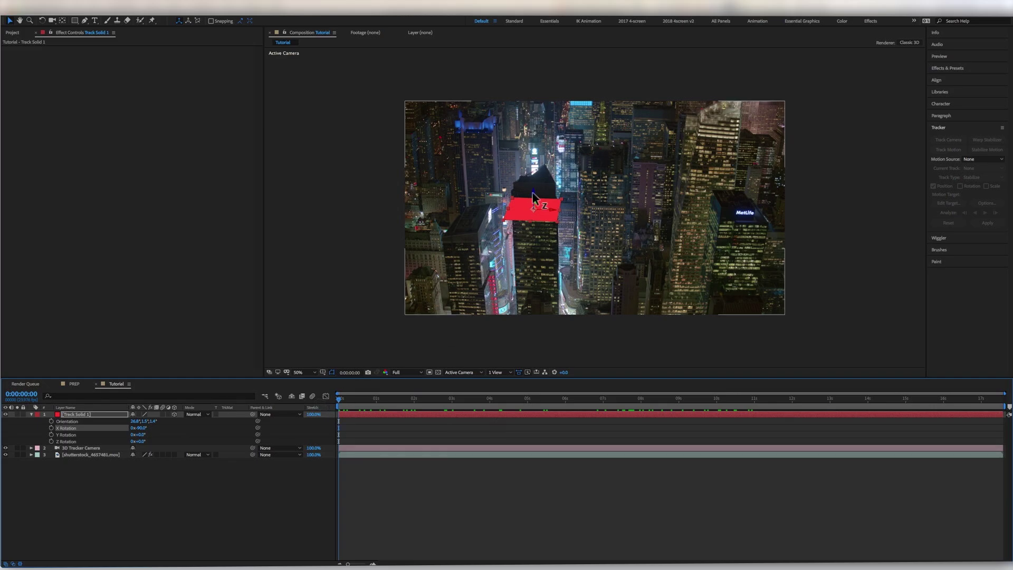
left_click_drag(533, 198, 561, 174)
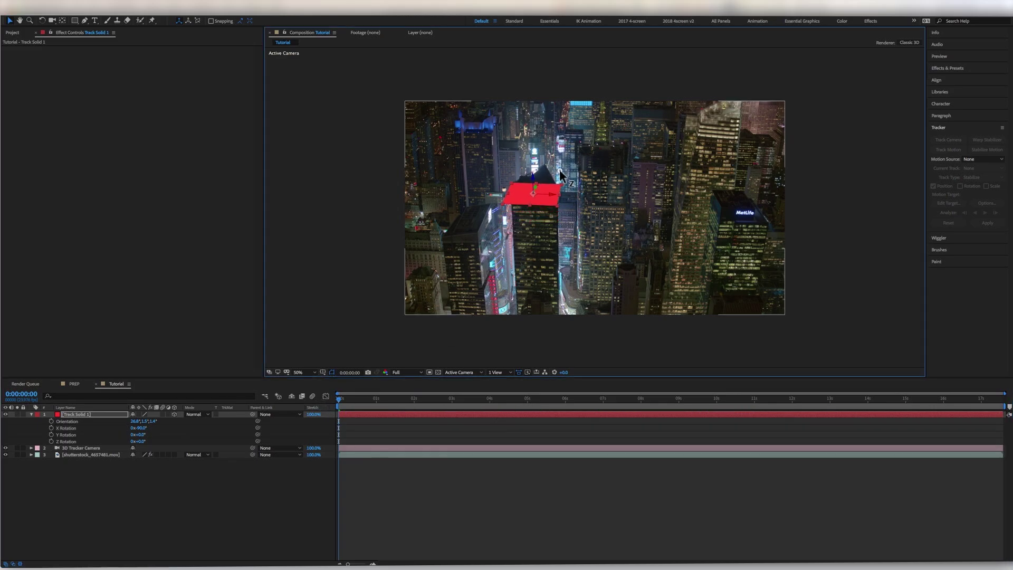
left_click_drag(339, 399, 671, 423)
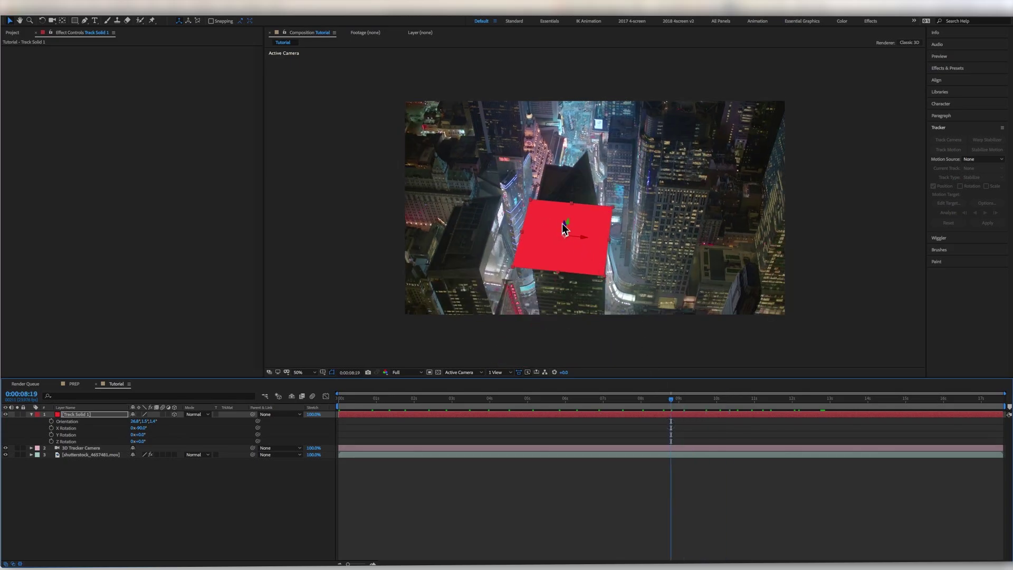
key("space")
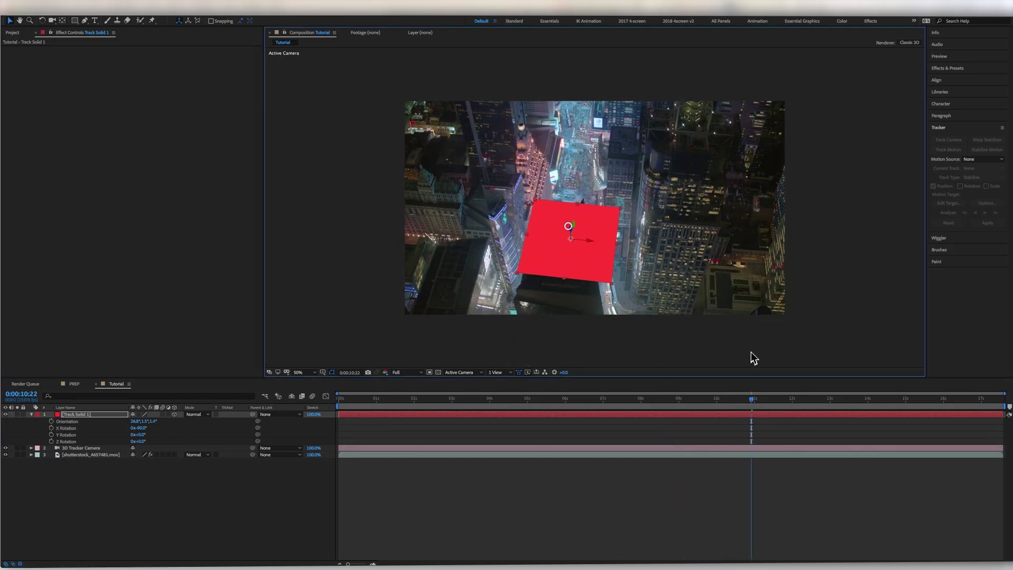
At 0:00:12:05, create a second solid from three 3D Camera Tracker points around the dark rooftop in the footage's upper right.
left_click_drag(746, 400, 800, 388)
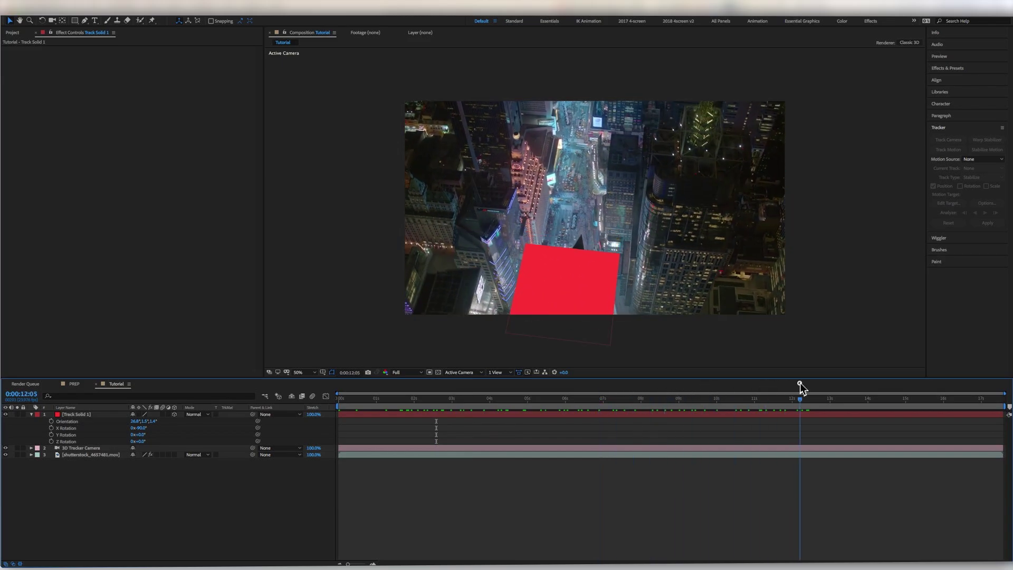
left_click(91, 455)
left_click(44, 50)
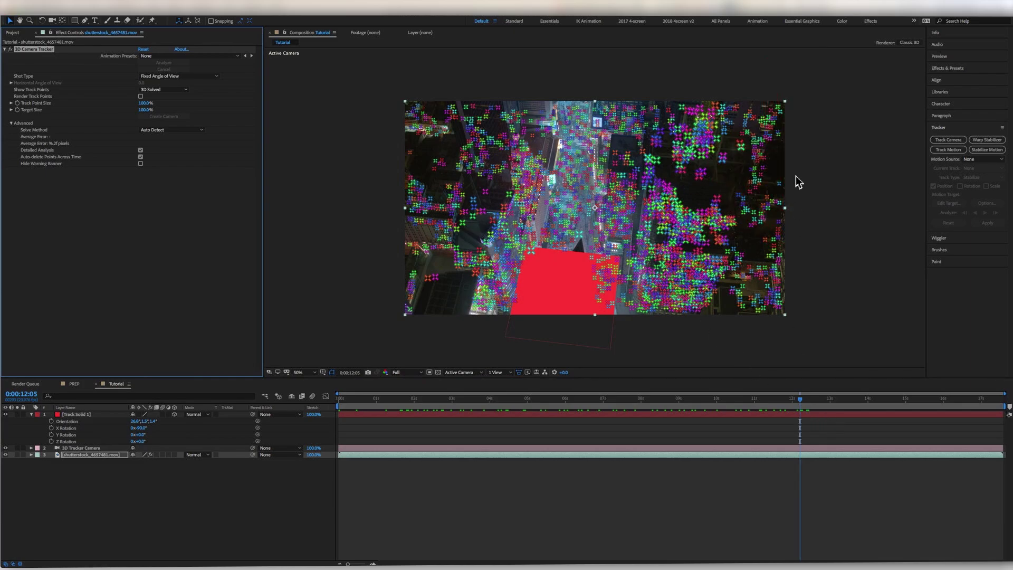
left_click(699, 176)
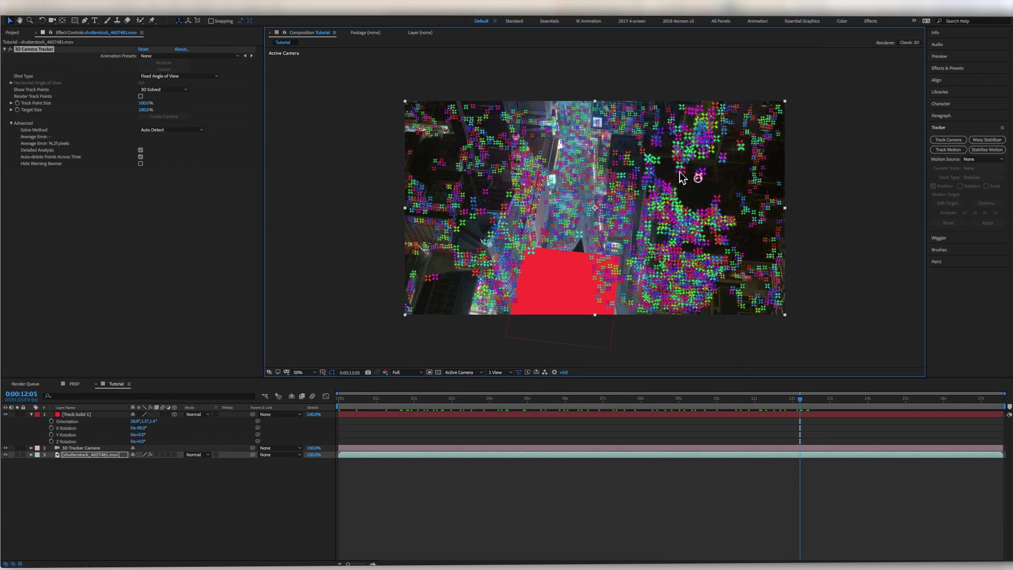
left_click(659, 143, "shift")
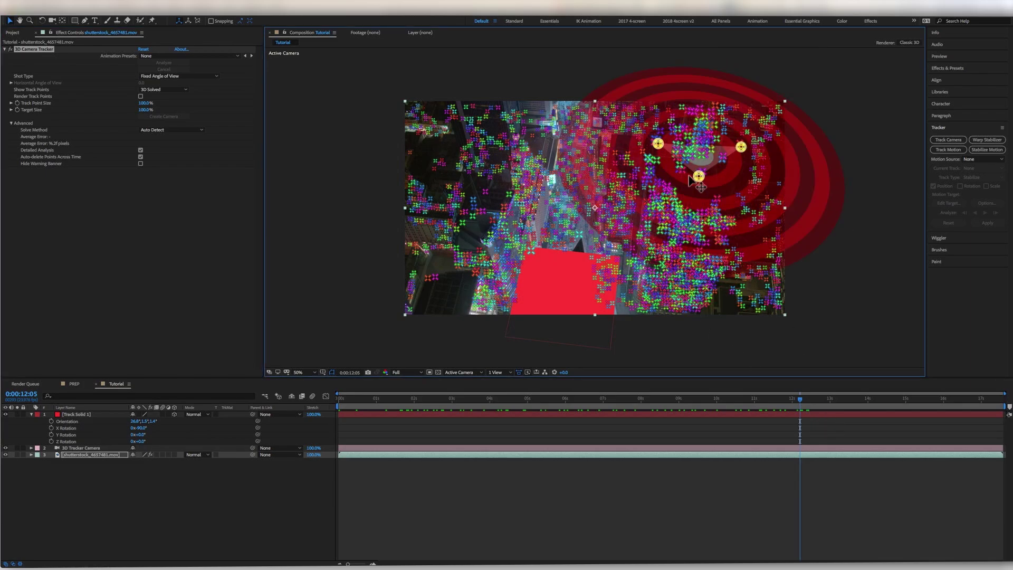
right_click(718, 152)
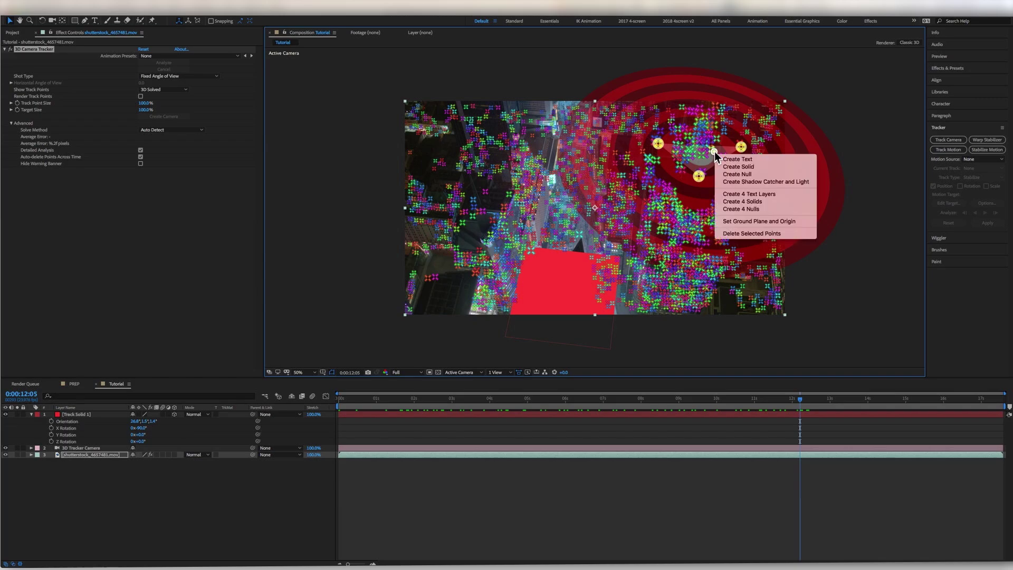
left_click(770, 167)
left_click(159, 534)
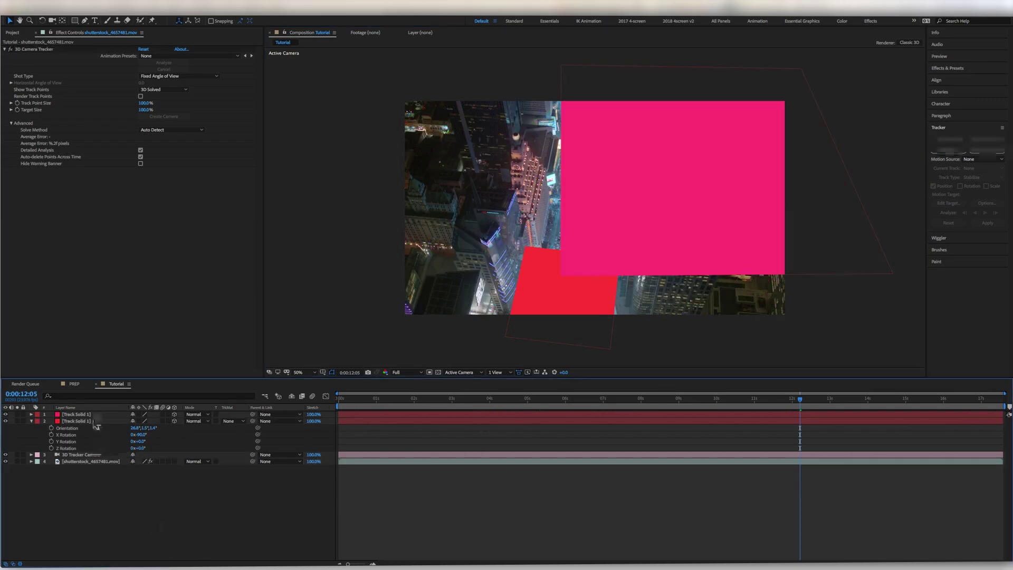
Scale down the pink solid to fit its building, set its Z rotation to 8°, and check its tracking through 0:00:15:09.
left_click(95, 415)
key("s")
left_click_drag(167, 426, 146, 441)
key("r")
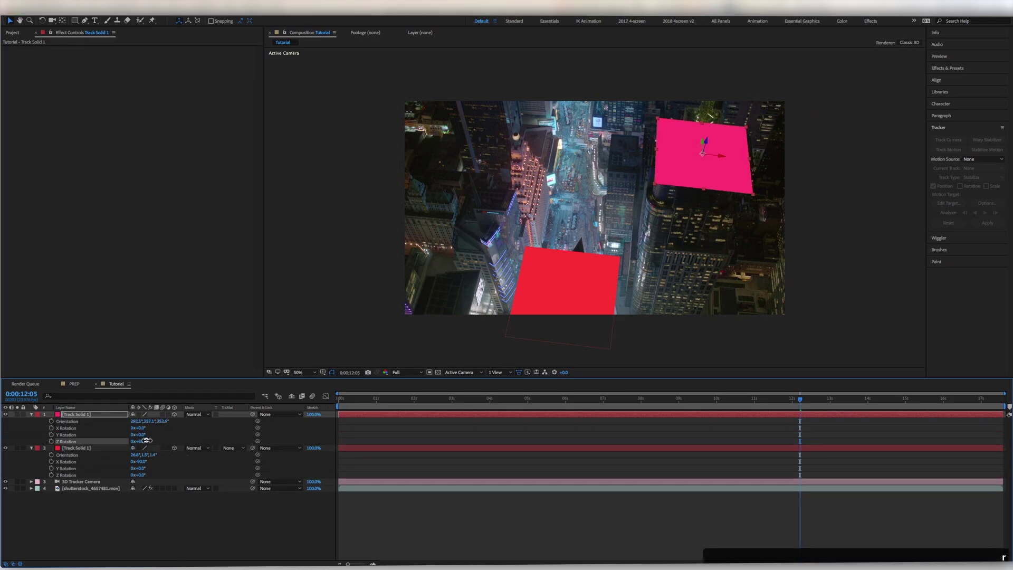
left_click_drag(798, 399, 920, 419)
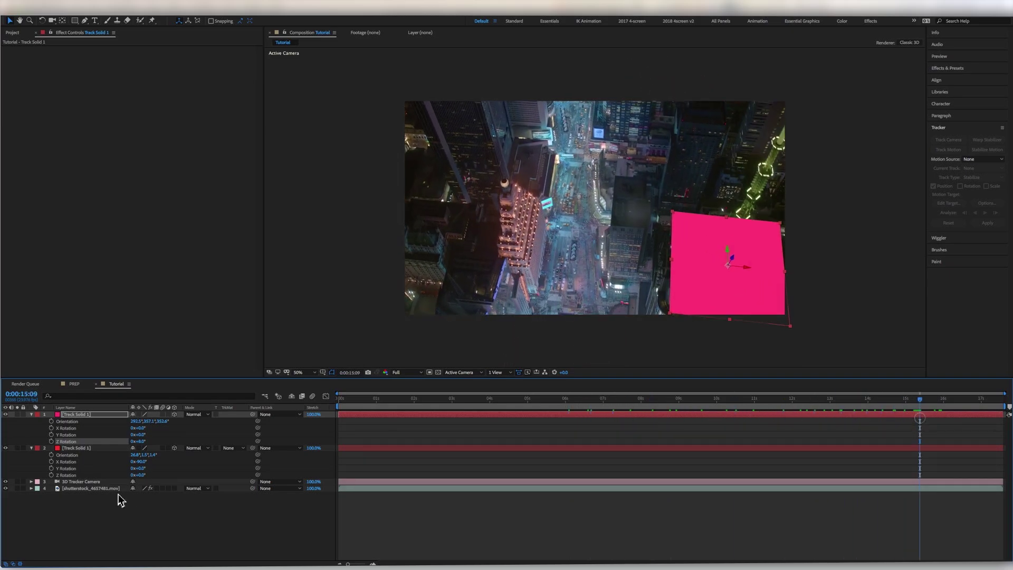
At 0:00:15:09, create a third solid from three 3D Camera Tracker points around the tall building left of the central street.
left_click(76, 415)
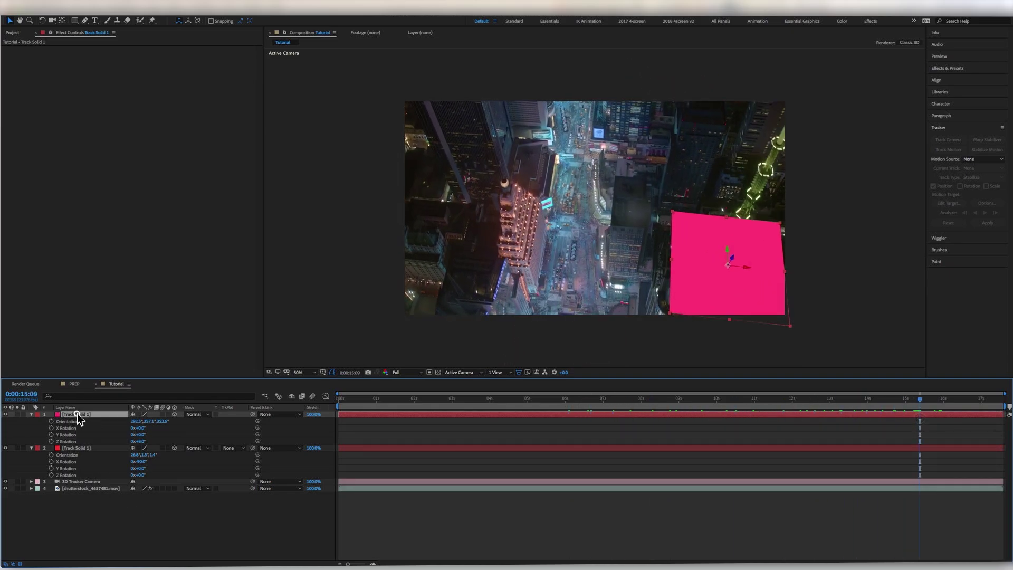
left_click(74, 489)
left_click(27, 50)
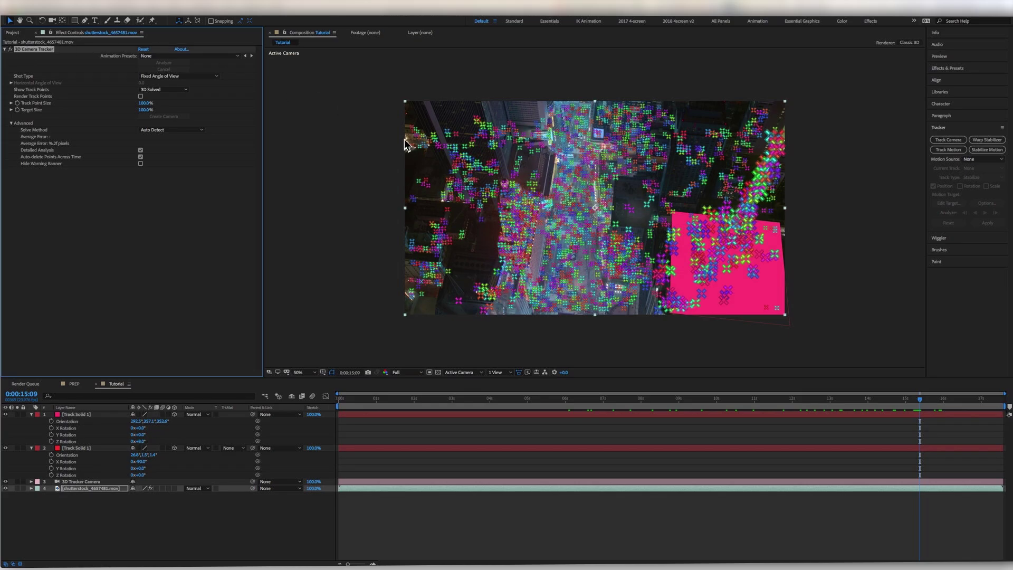
left_click(527, 184)
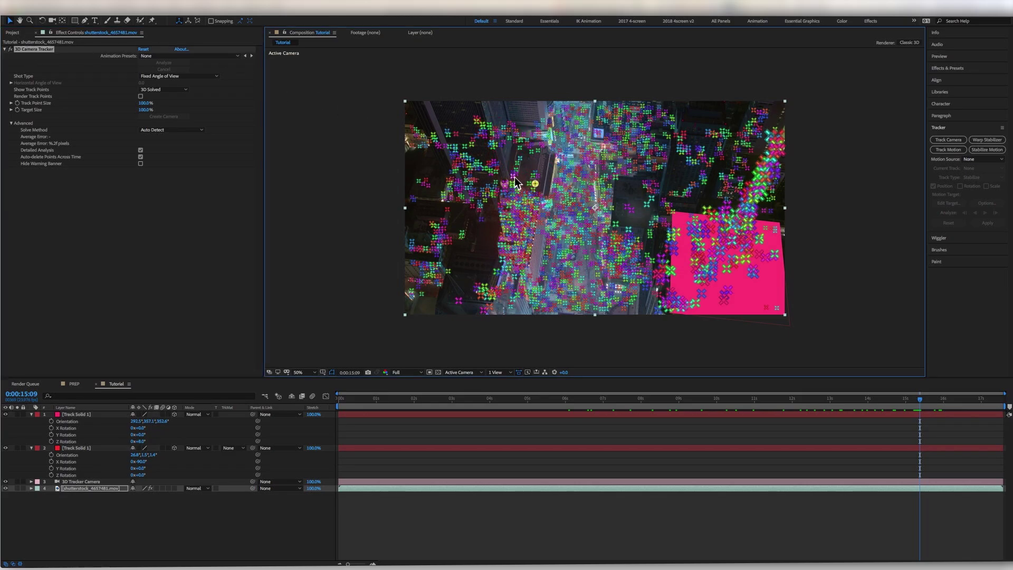
left_click(542, 155)
right_click(537, 163)
left_click(554, 177)
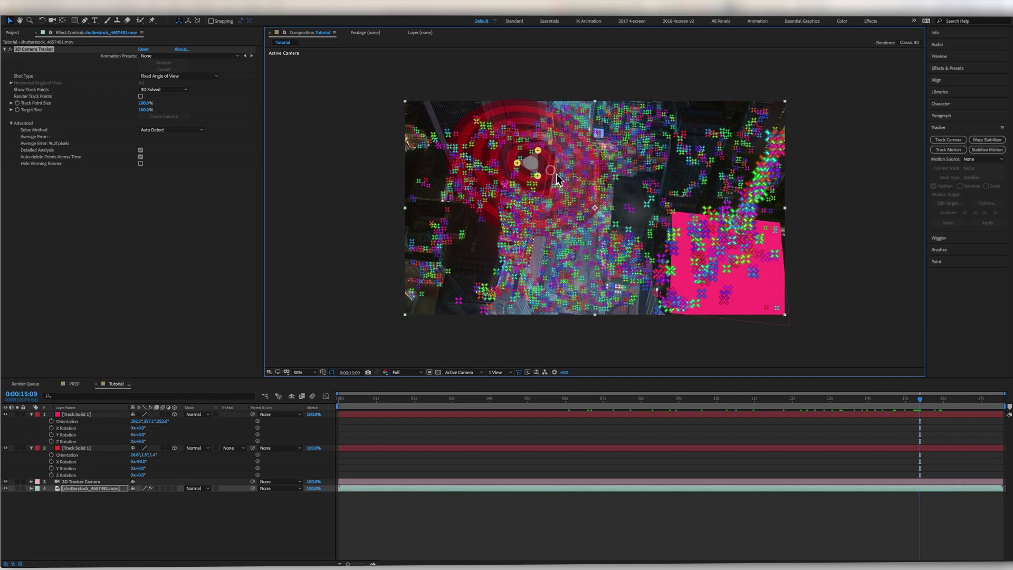
Scale down and rotate the purple solid to align with its building, and check its tracking back to 0:00:12:08.
left_click(79, 415)
key("s")
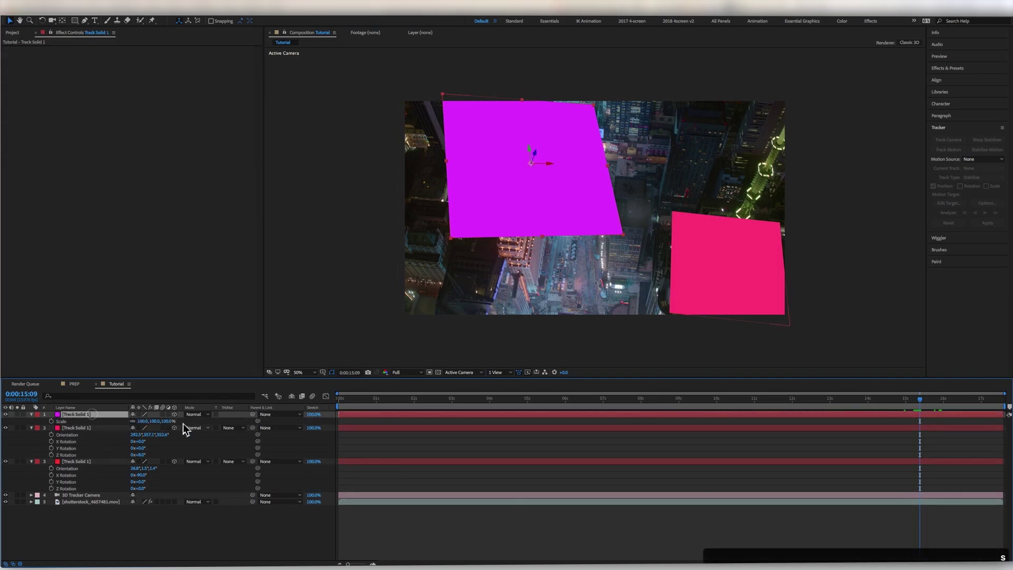
mouse_move(143, 421)
left_mouse_down()
mouse_move(159, 422)
mouse_move(145, 428)
mouse_move(148, 441)
left_mouse_up()
key("r")
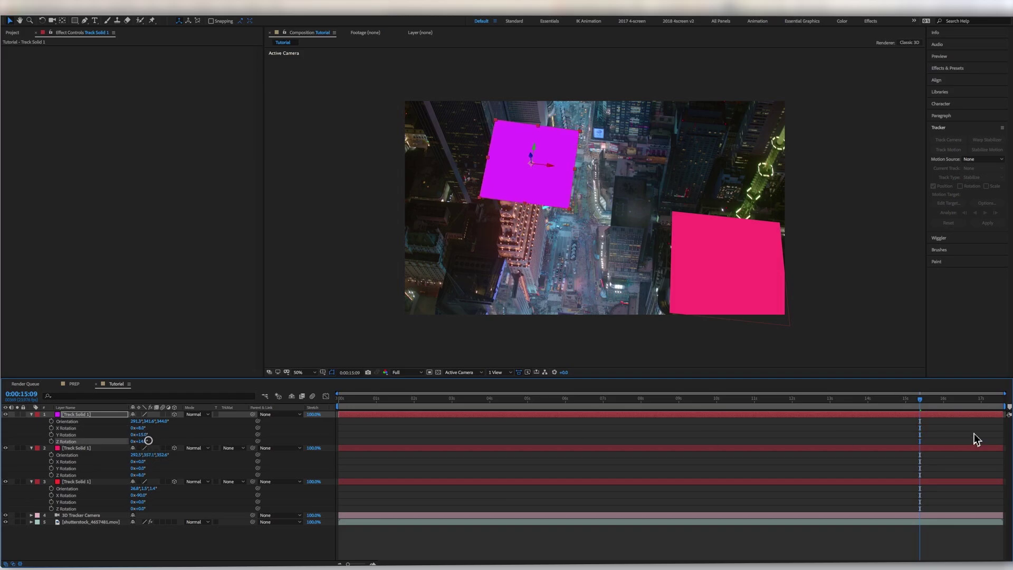
left_click_drag(915, 411, 805, 397)
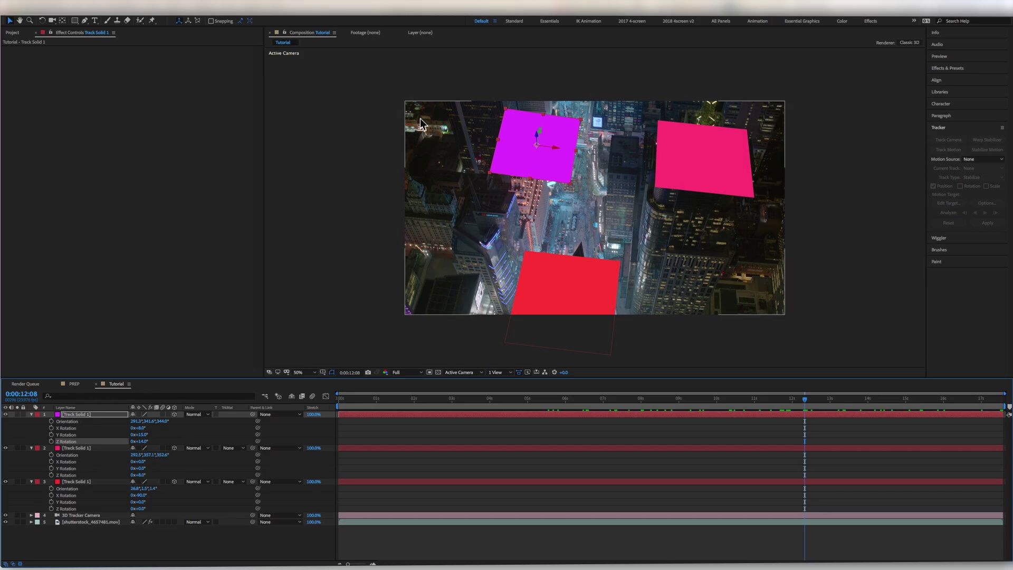
Collapse all layers' properties and pre-compose the red solid as Roof 01, leaving all attributes in the Tutorial composition.
key("super+a")
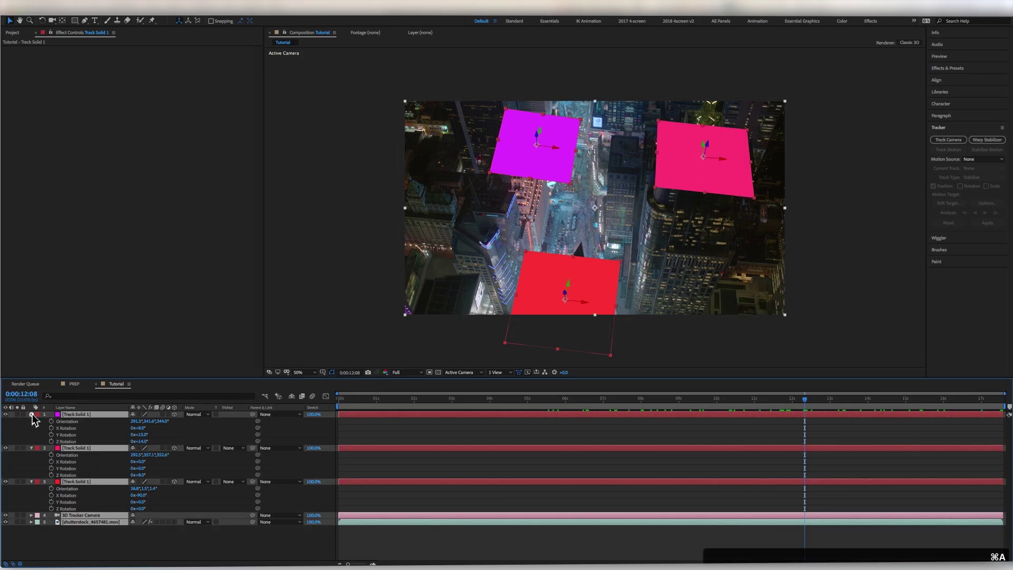
key("r")
right_click(73, 428)
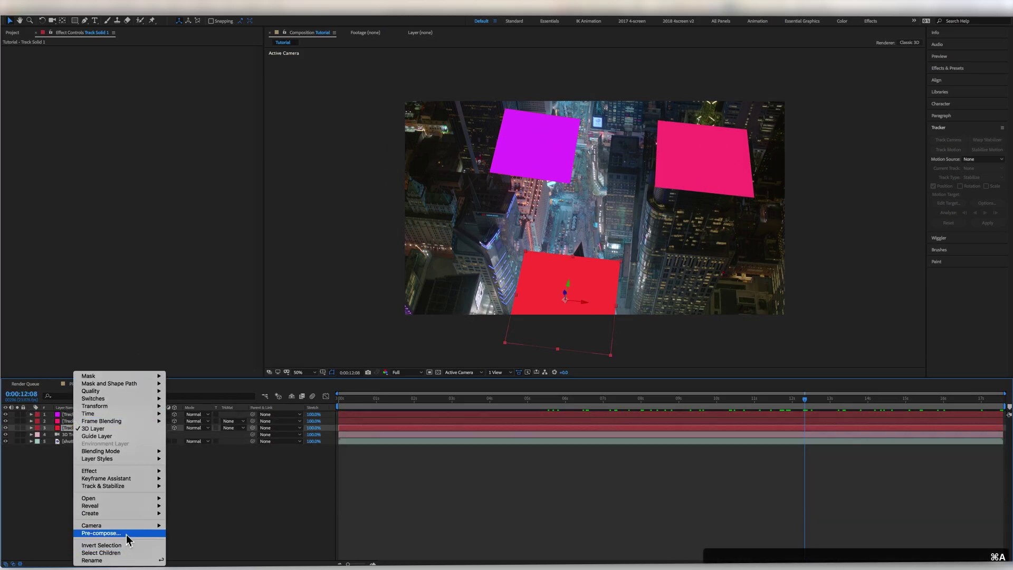
left_click(135, 533)
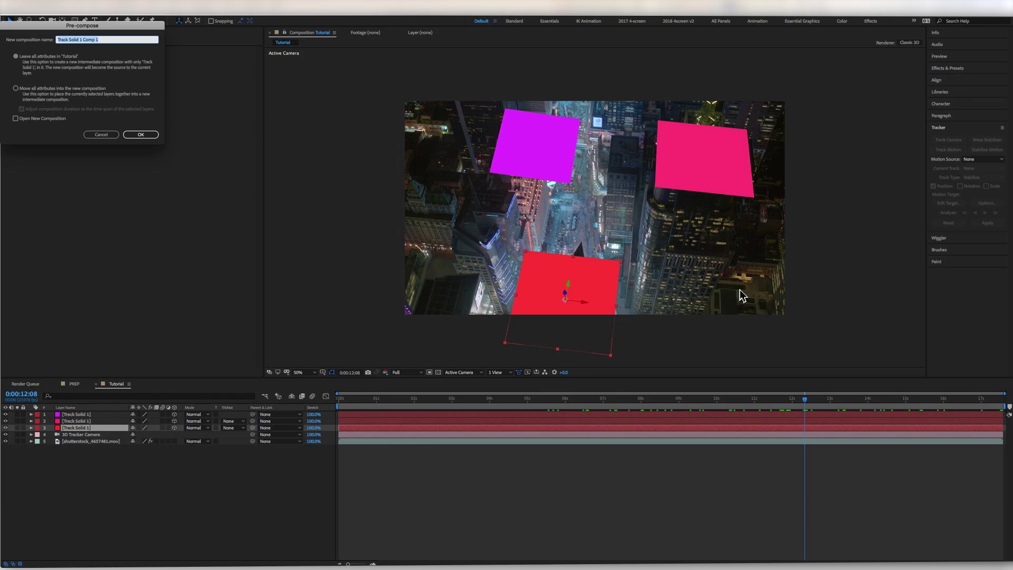
type("Roof")
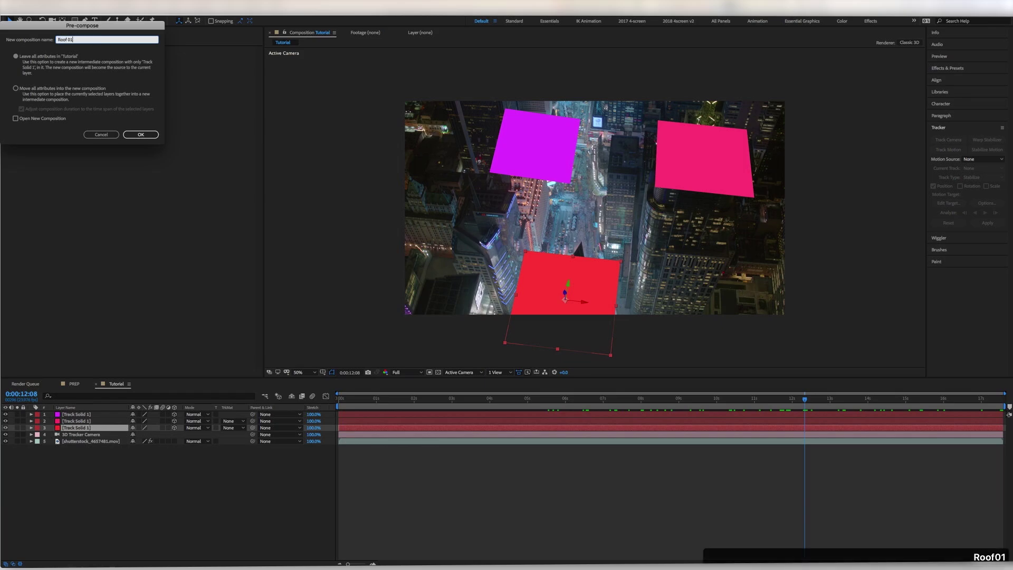
type(" 01")
left_click(141, 135)
Pre-compose the pink solid as Roof 02, leaving its attributes in the Tutorial composition.
right_click(73, 421)
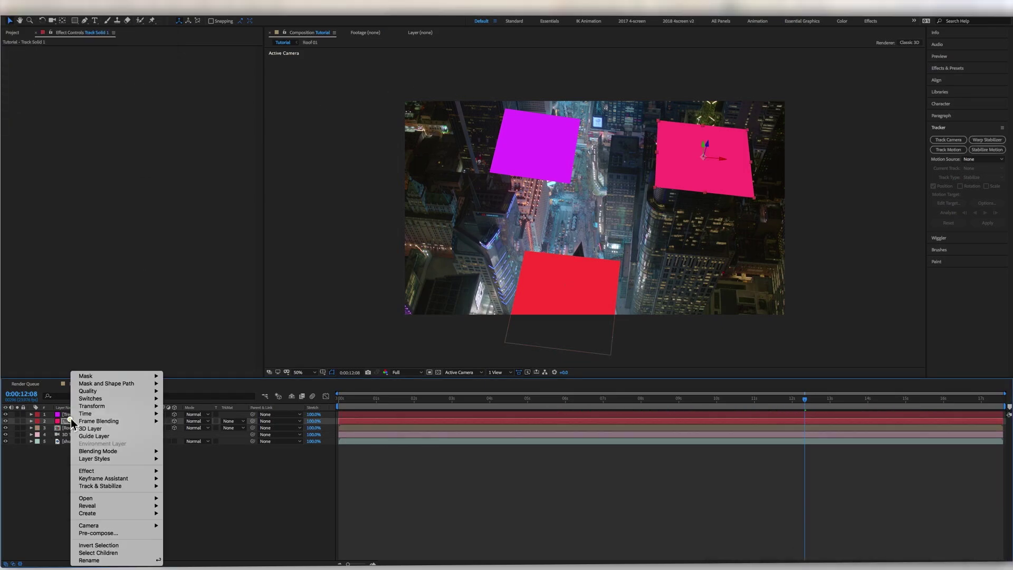
left_click(128, 533)
type("Roof 02")
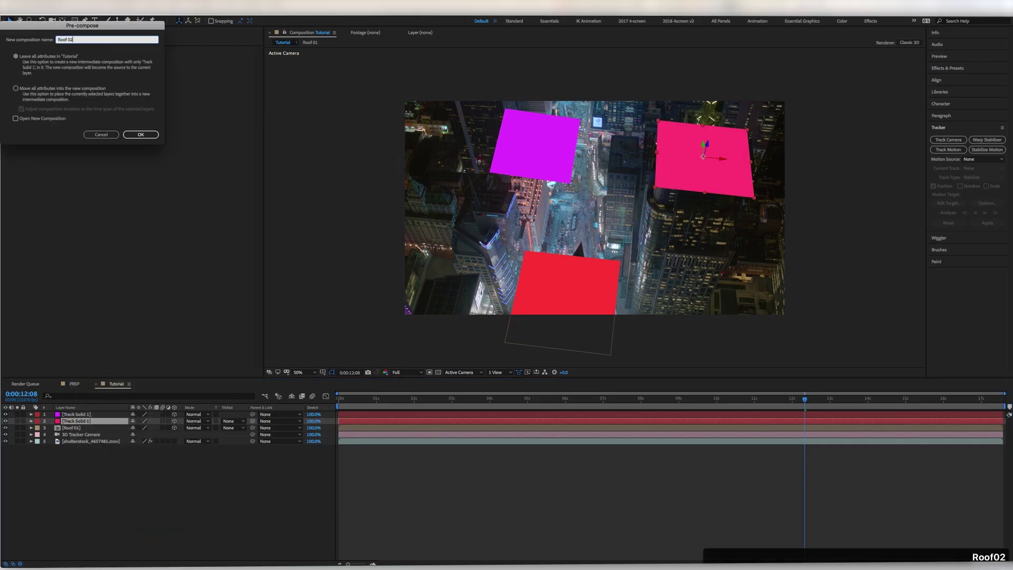
key("Return")
Pre-compose the purple solid as Roof 03, leaving its attributes in the Tutorial composition.
left_click(79, 414)
right_click(79, 414)
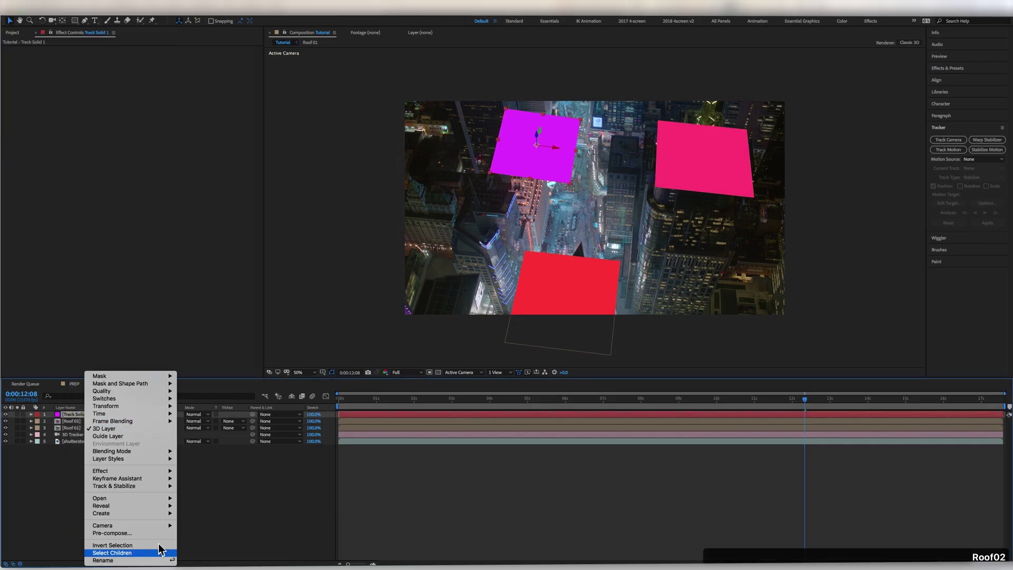
left_click(139, 534)
type("Roof")
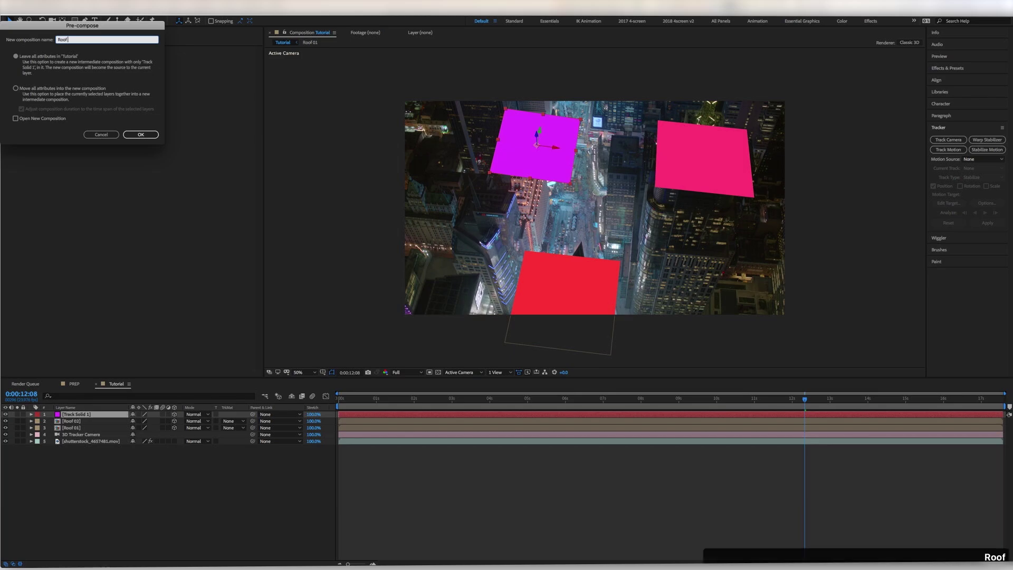
type(" 03")
key("Return")
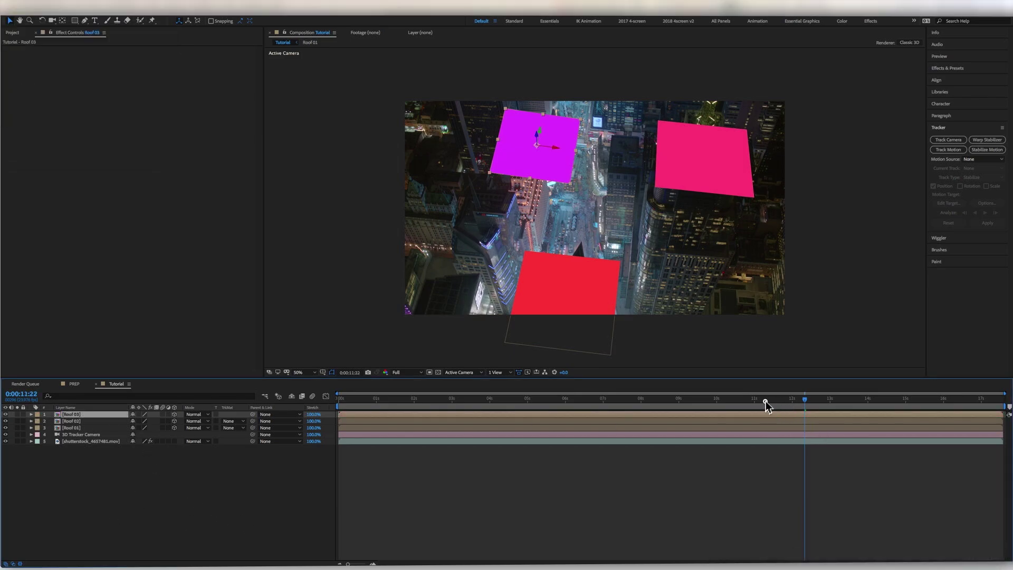
At 0:00:10:23, open the Roof 01 composition and delete the red Track Solid 1 inside it.
mouse_move(766, 403)
left_mouse_down()
mouse_move(624, 403)
mouse_move(753, 402)
left_mouse_up()
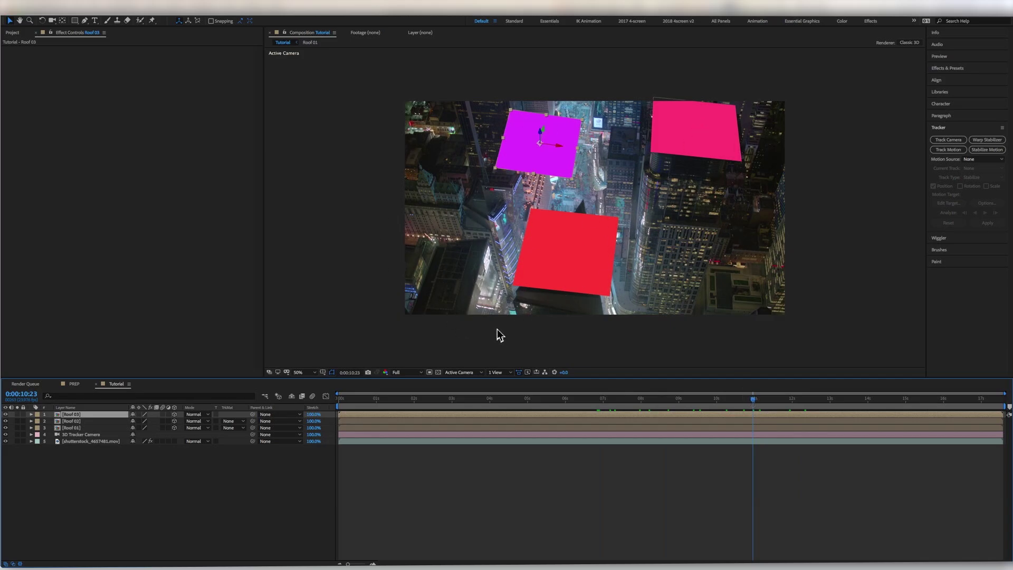
left_click(581, 274)
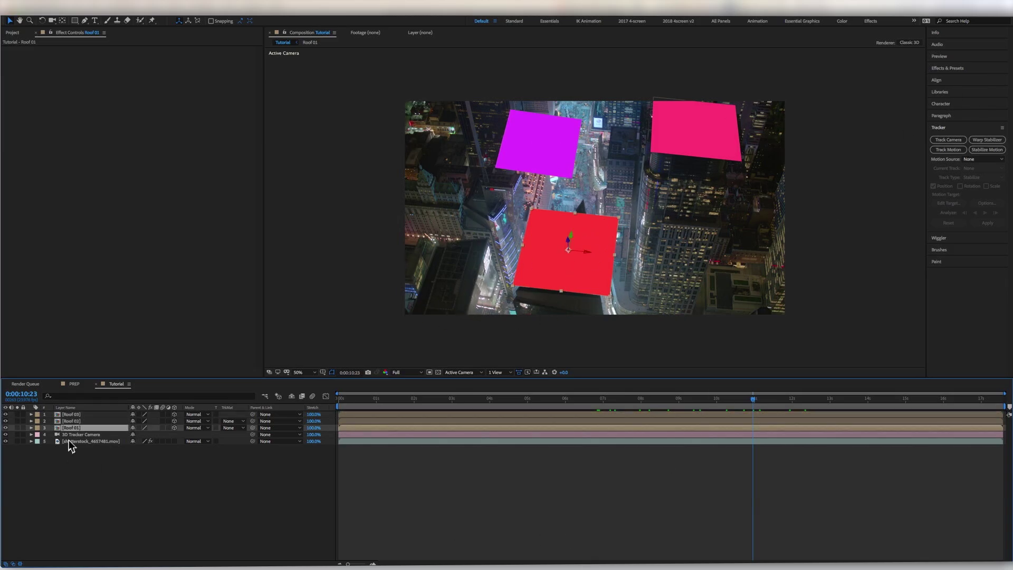
double_click(58, 428)
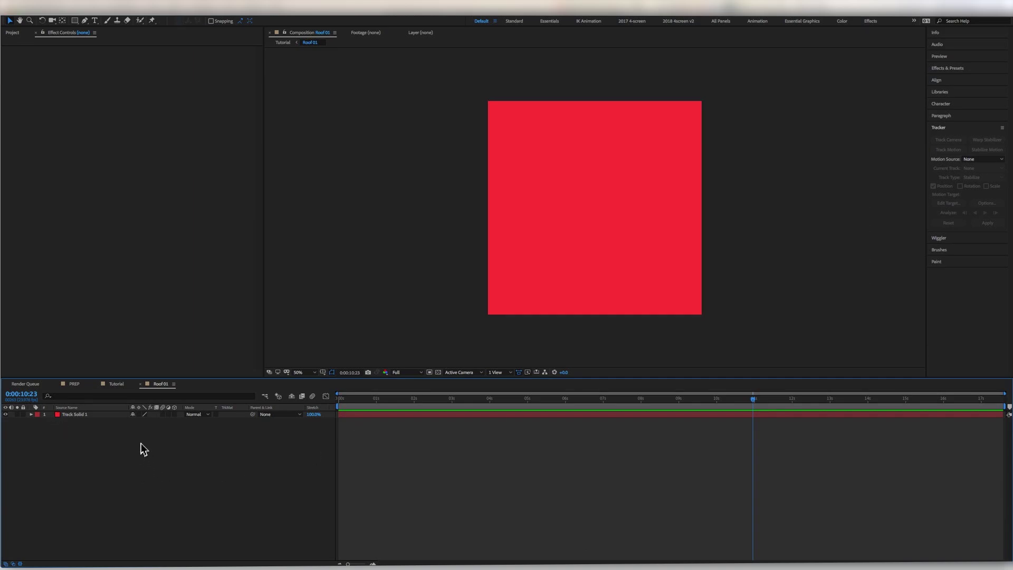
left_click(87, 416)
key("Return")
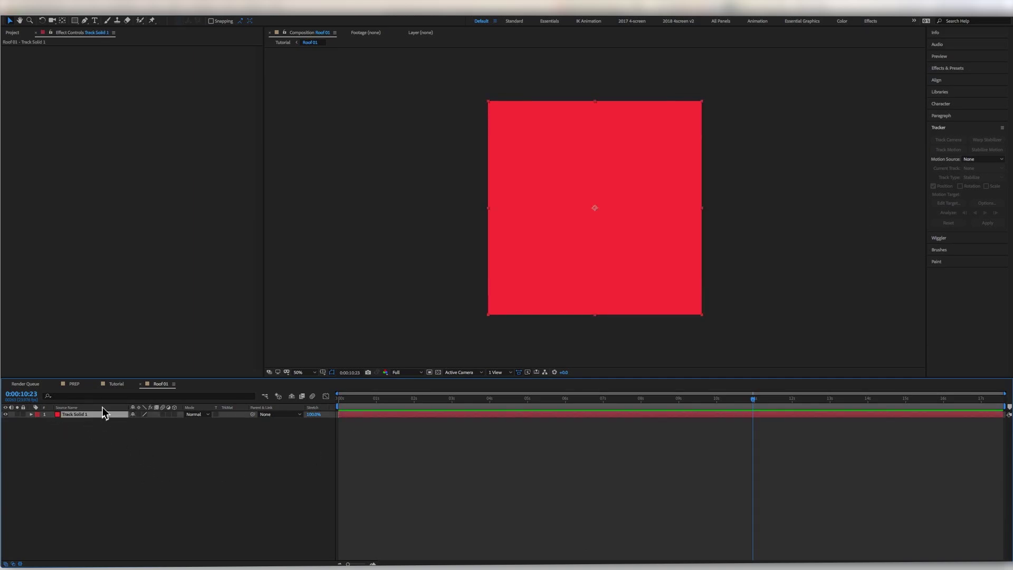
key("Delete")
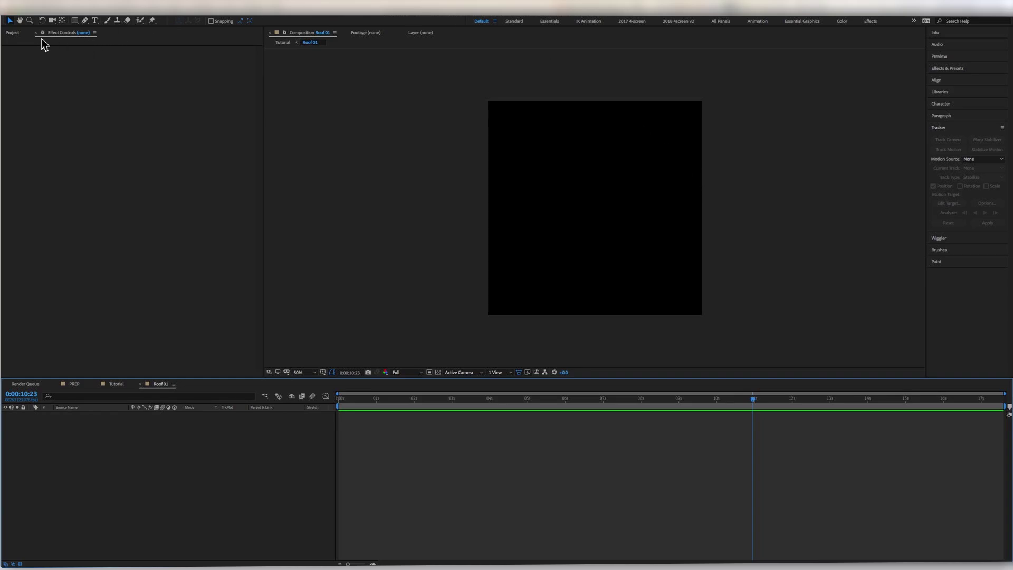
Find the Radar_Element_09 clips in the project's Radar Assets folder and add Radar_Element_09_in.mov to the Roof 01 composition.
left_click(14, 33)
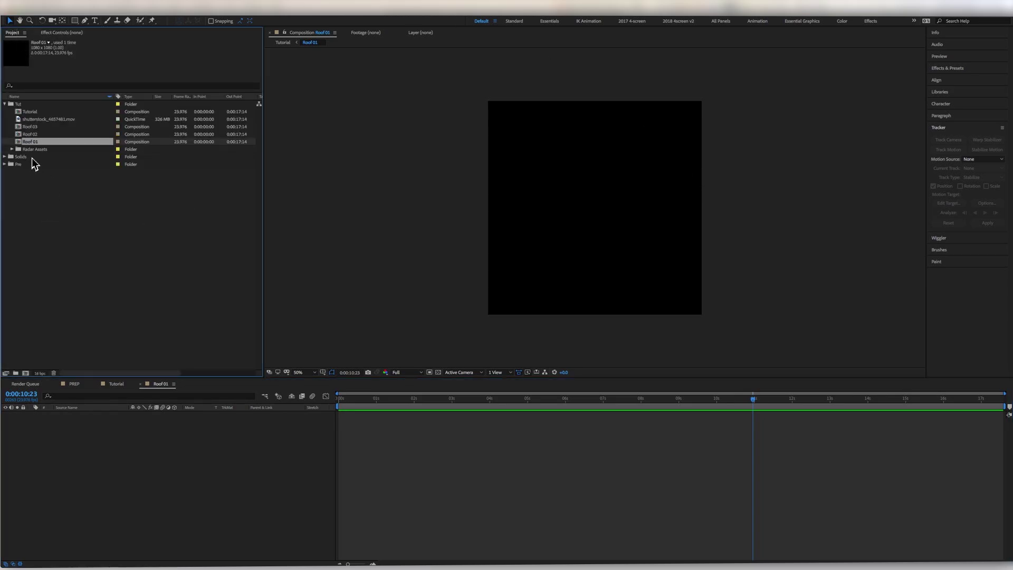
left_click(12, 149)
scroll(100, 248, "up", 2)
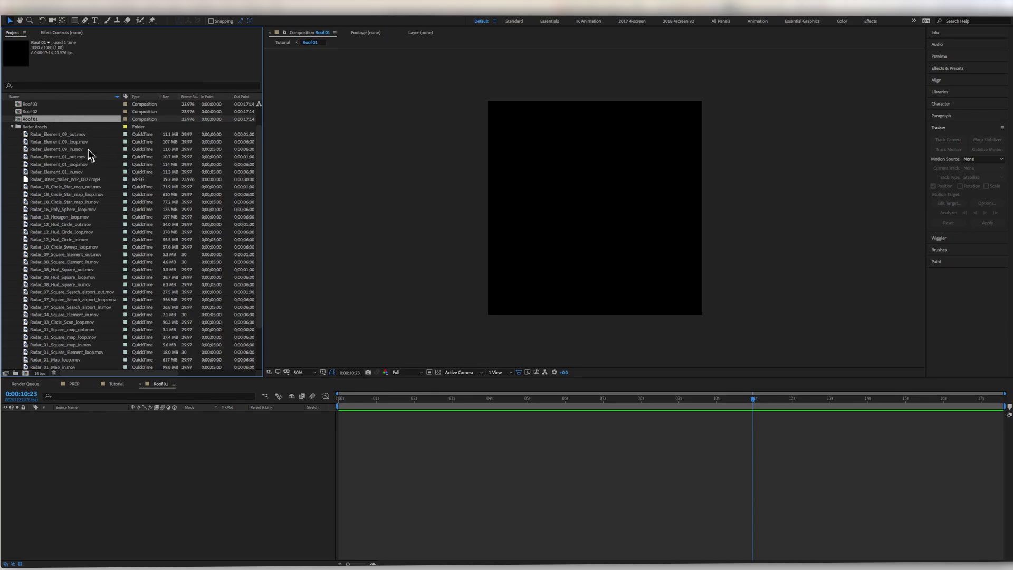
left_click(81, 149)
left_click(81, 141)
left_click(82, 134)
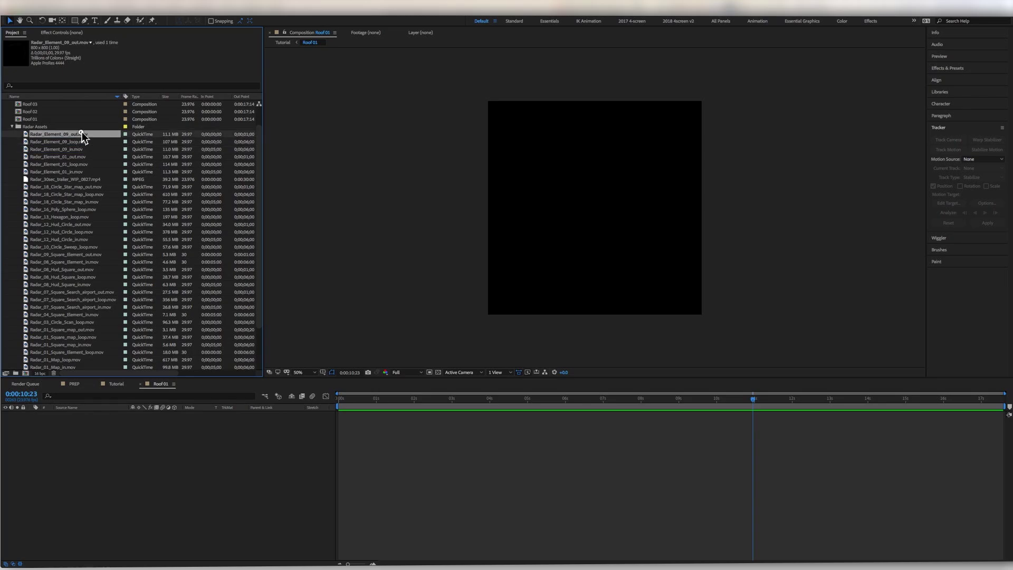
left_click(81, 150)
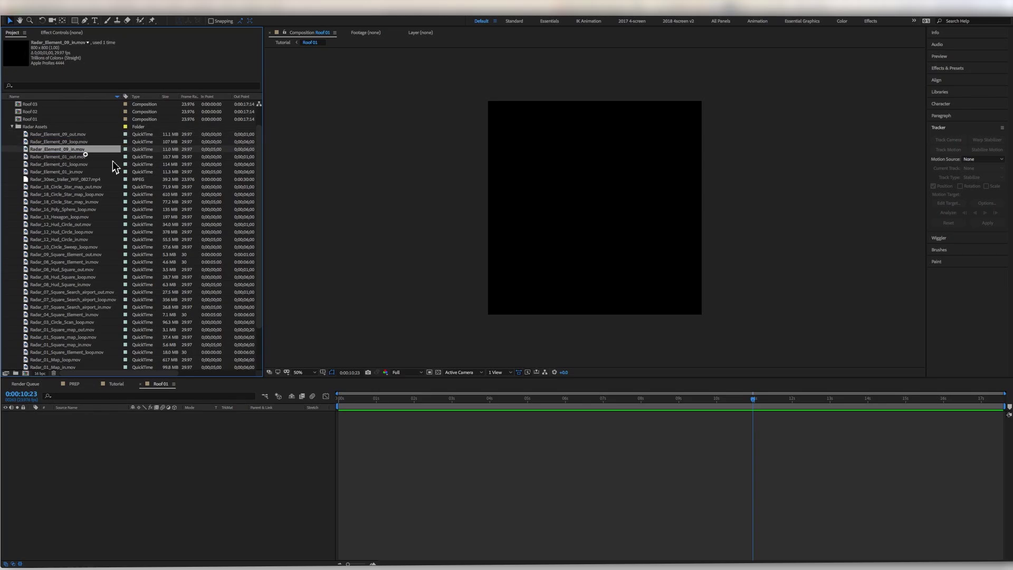
left_click_drag(249, 426, 248, 426)
Preview the intro clip from the first frame and place Radar_Element_09_loop.mov directly after it, around 0:00:01:01.
key("Home")
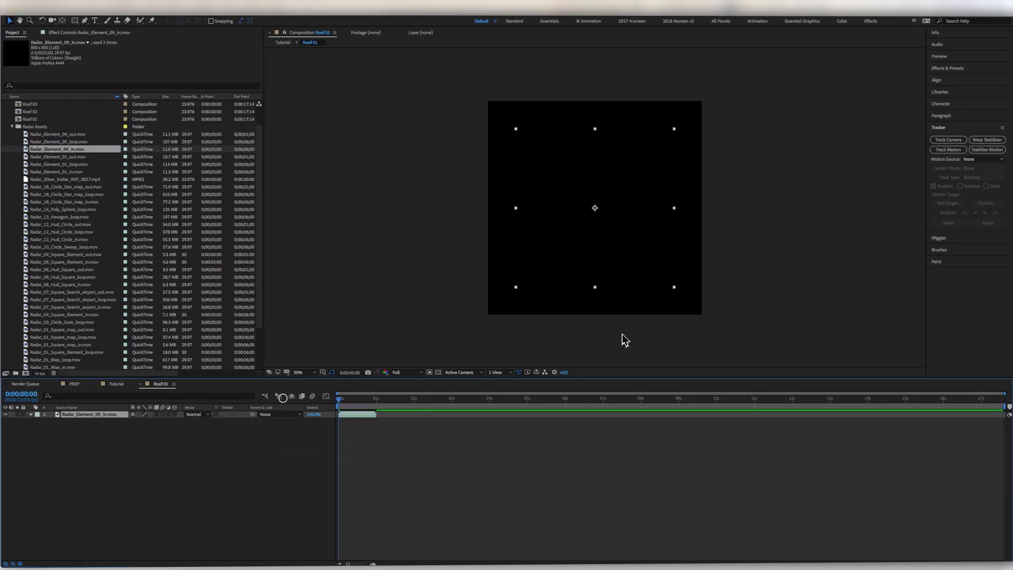
key("space")
key("space")
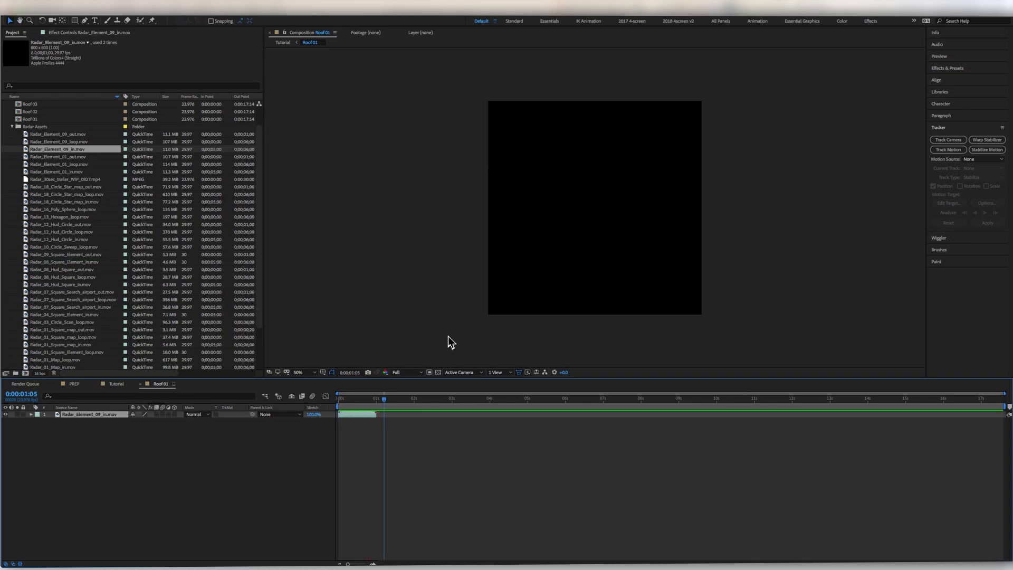
mouse_move(381, 401)
left_mouse_down()
mouse_move(343, 402)
mouse_move(378, 402)
left_mouse_up()
left_click(83, 143)
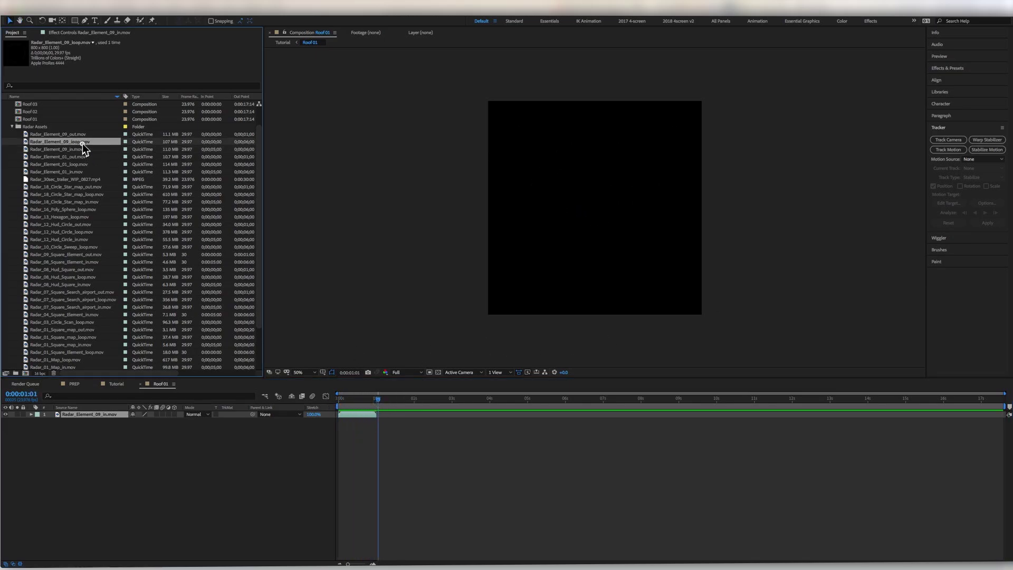
left_click_drag(38, 145, 403, 417)
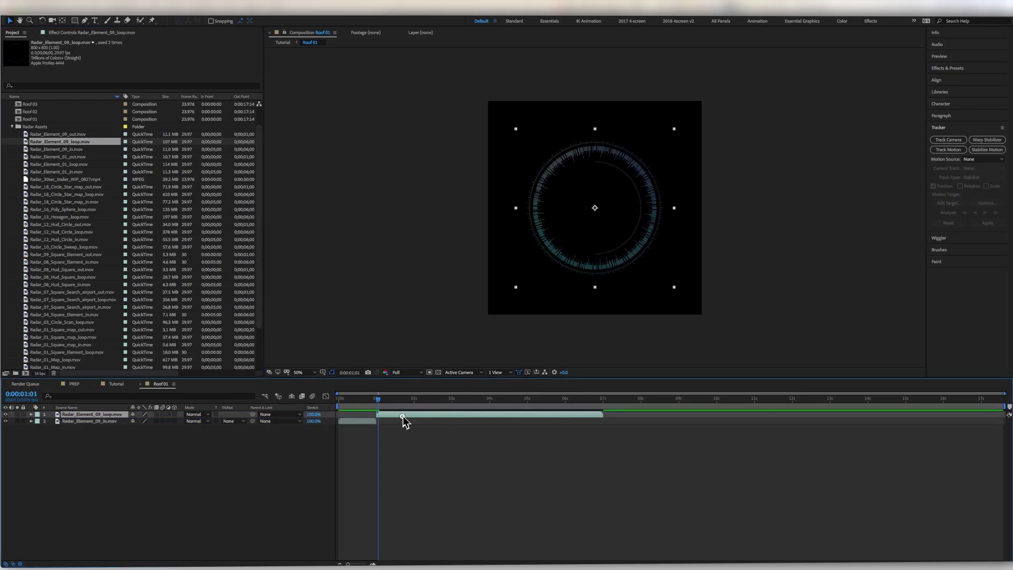
Place Radar_Element_09_out.mov directly after the loop clip and preview the assembled intro, loop and outro sequence.
key("space")
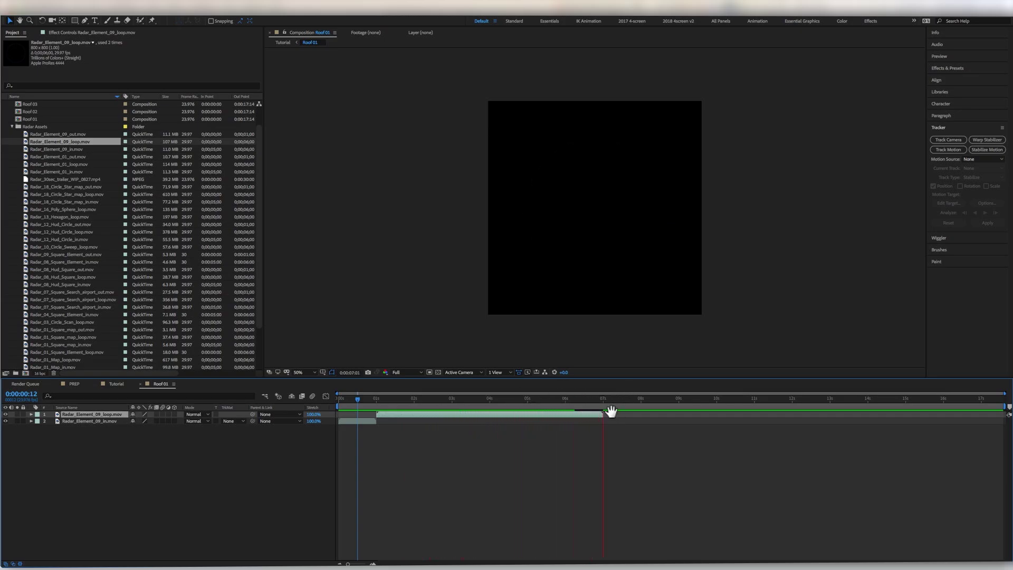
key("space")
left_click_drag(67, 134, 621, 418)
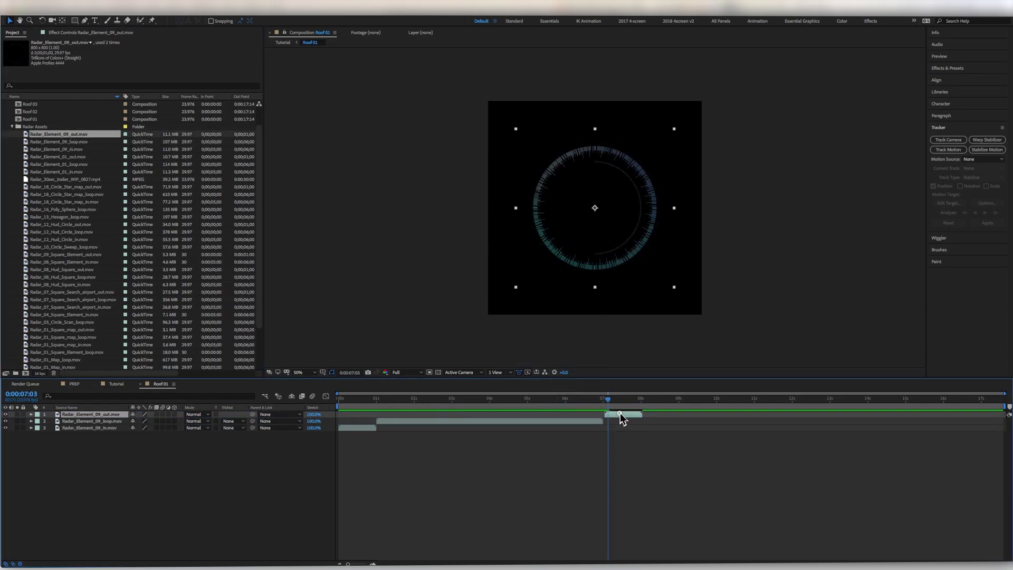
left_click(573, 399)
left_click_drag(572, 397, 565, 397)
key("space")
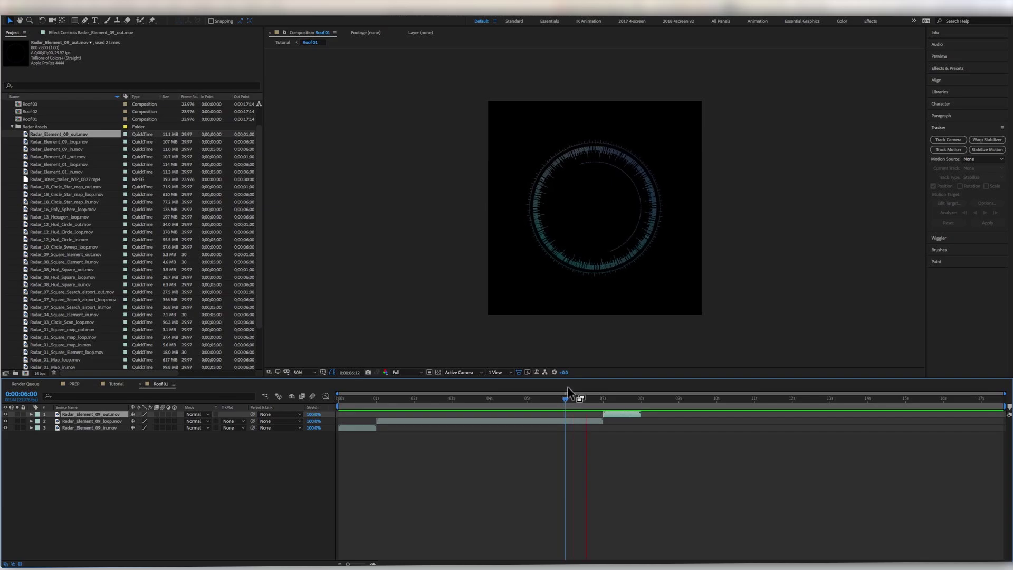
key("space")
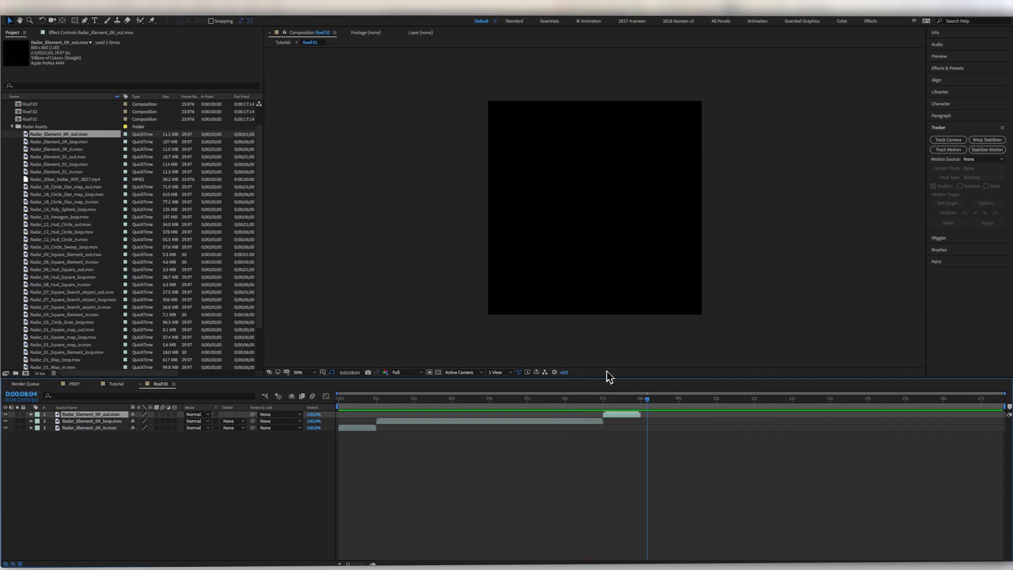
left_click_drag(545, 400, 499, 400)
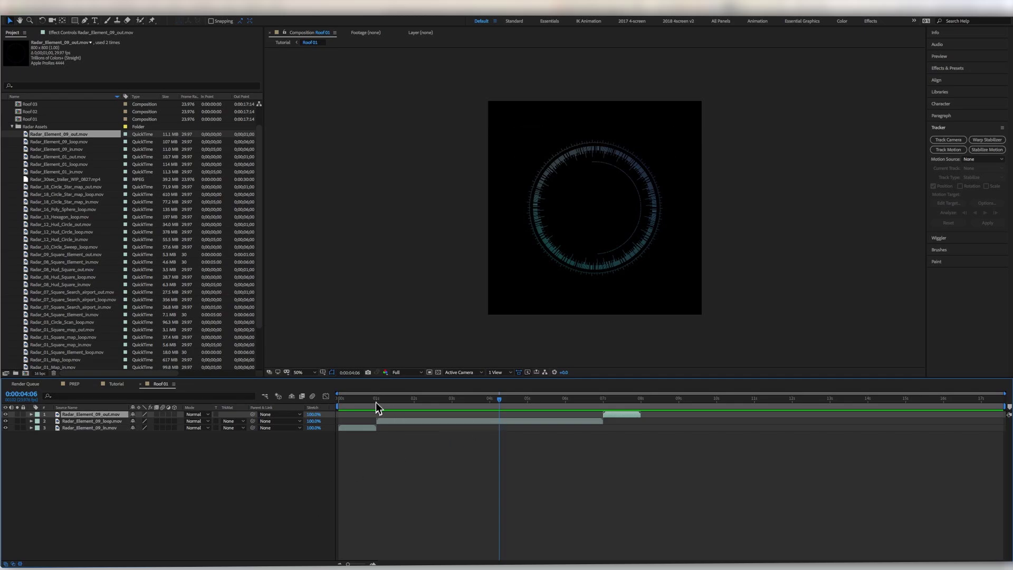
mouse_move(375, 403)
left_mouse_down()
mouse_move(365, 401)
mouse_move(602, 419)
mouse_move(388, 418)
left_mouse_up()
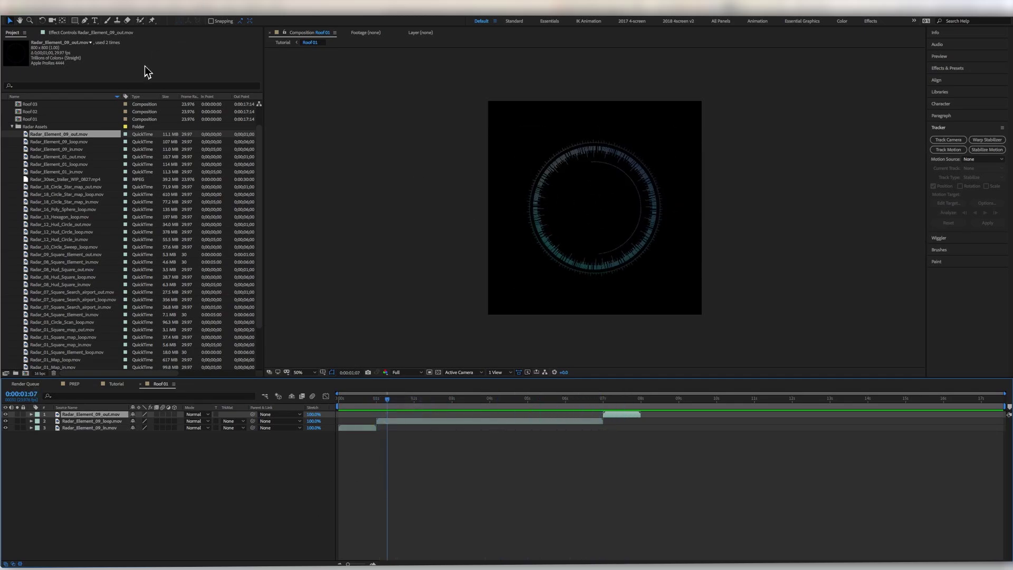
Try a blue 1080 px solid beneath the radar clips in Roof 01 as a transparency test, and delete it.
left_click(150, 4)
mouse_move(158, 10)
left_click(282, 17)
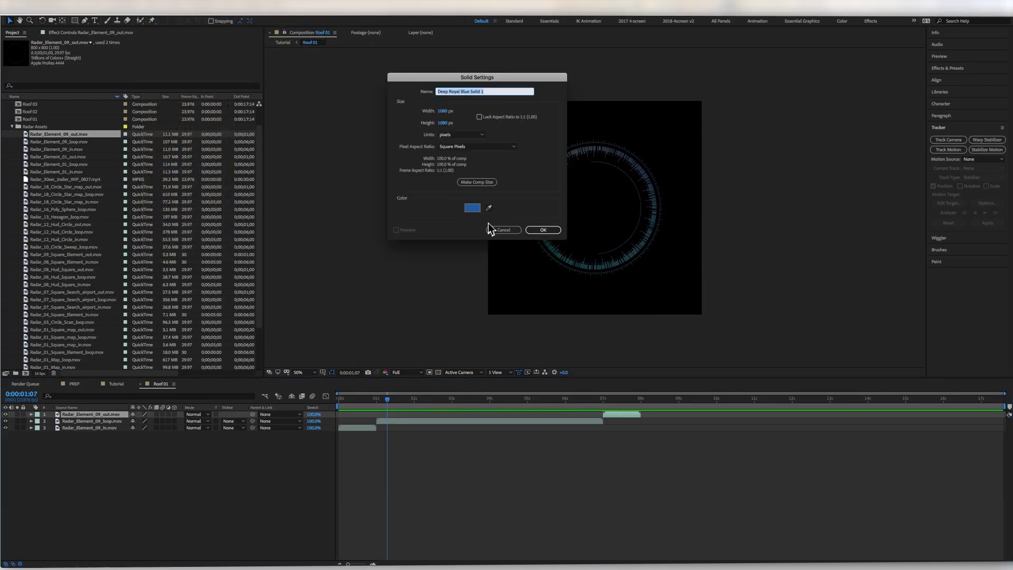
left_click(542, 230)
left_click_drag(109, 415, 160, 481)
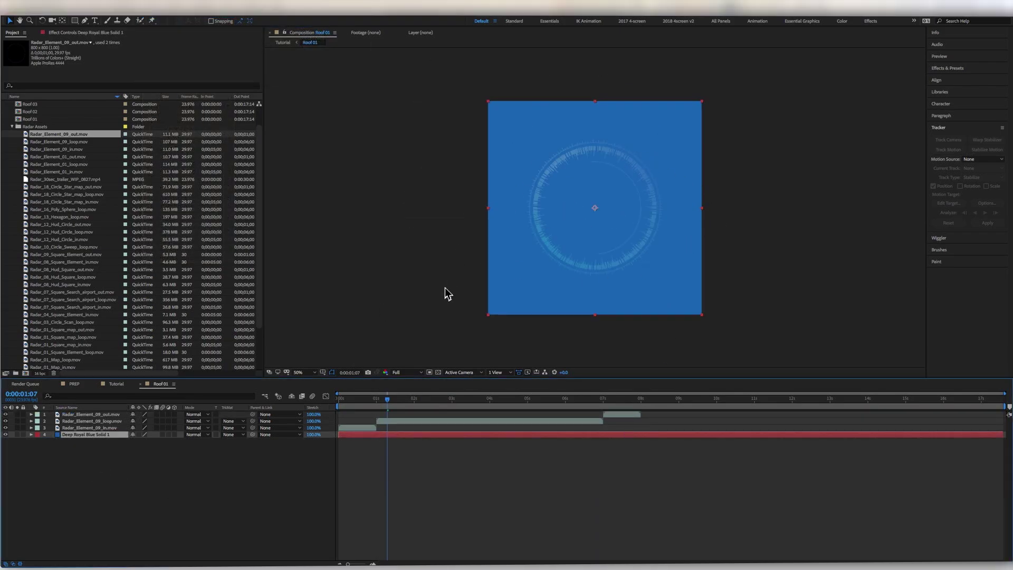
key("Delete")
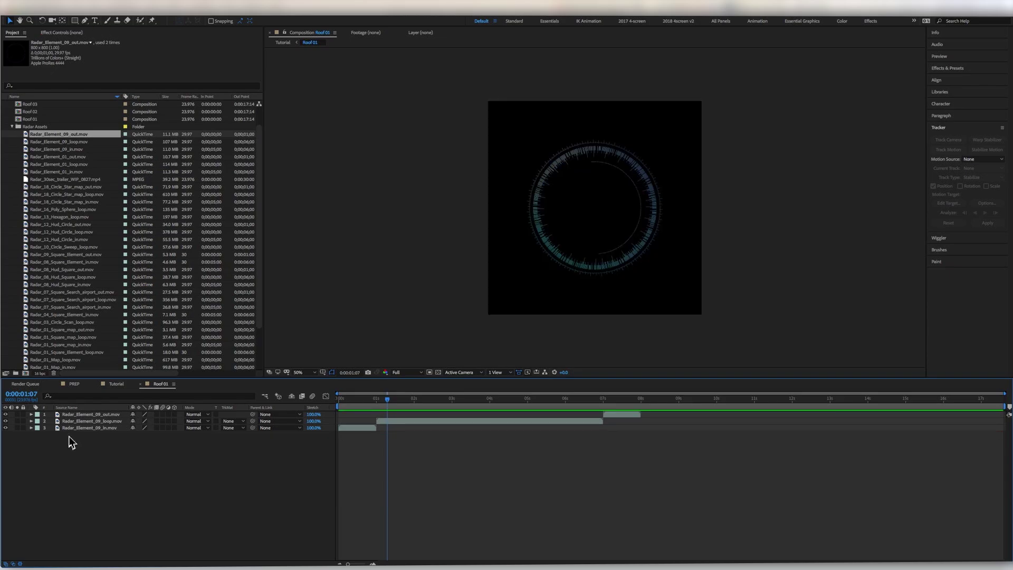
In the Tutorial composition, try shifting the Roof 01 layer to start at about 3.5 seconds, and undo the shift.
left_click(118, 384)
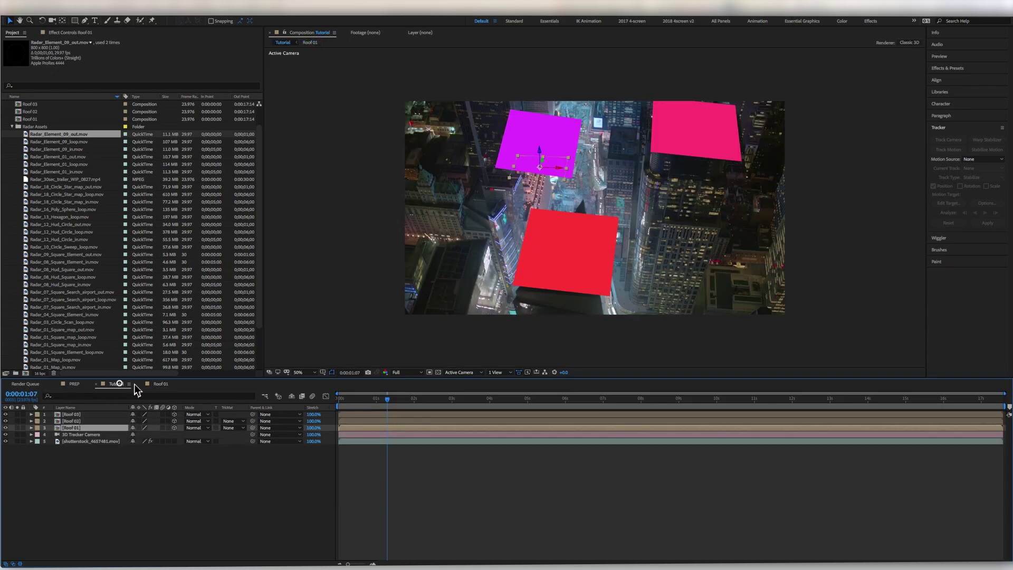
left_click_drag(428, 404, 674, 412)
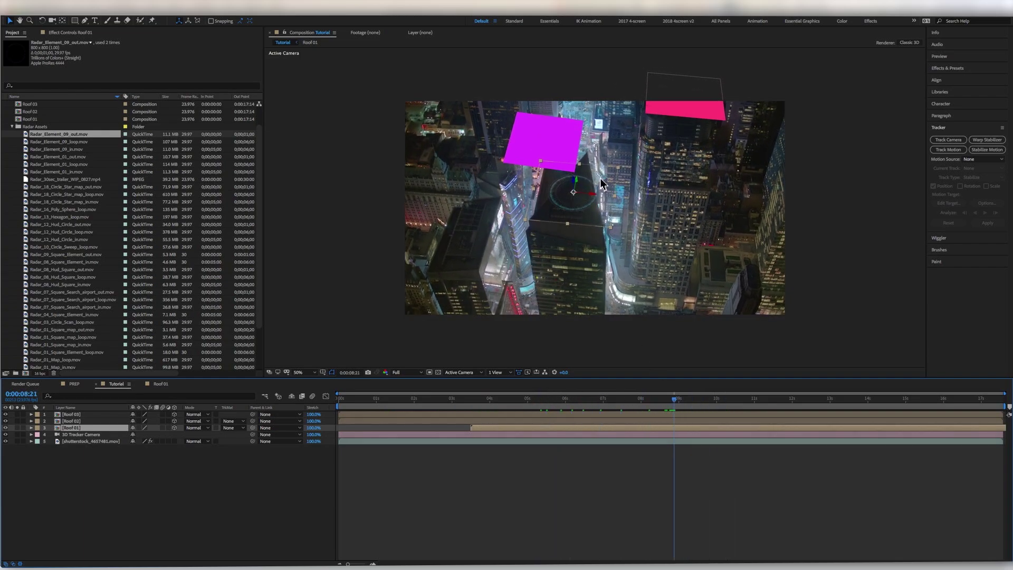
key("super+z")
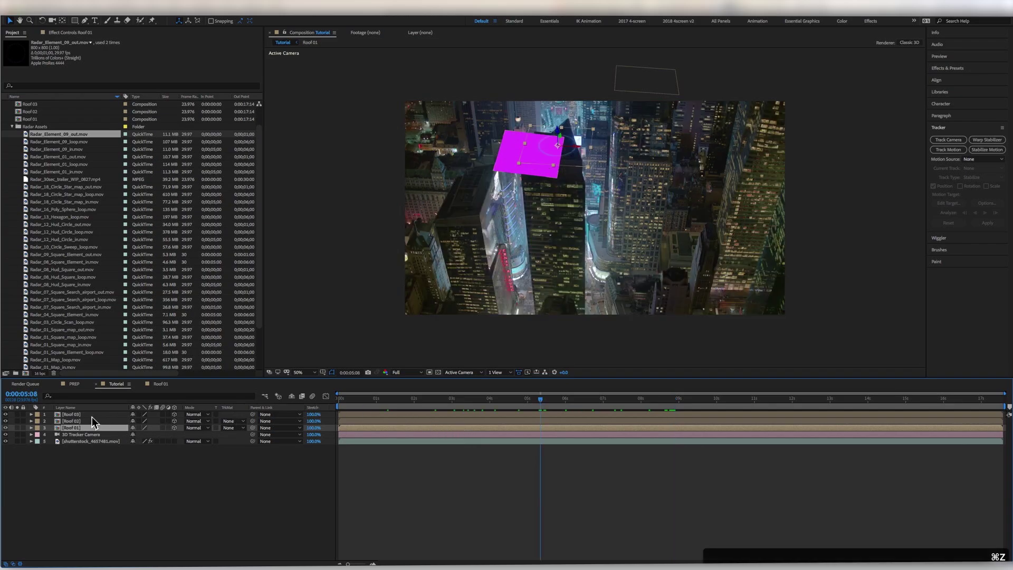
Open the Roof 01 composition and add Radar_08_Hud_Square_in.mov above the existing clips, starting a few frames after the first frame.
double_click(66, 428)
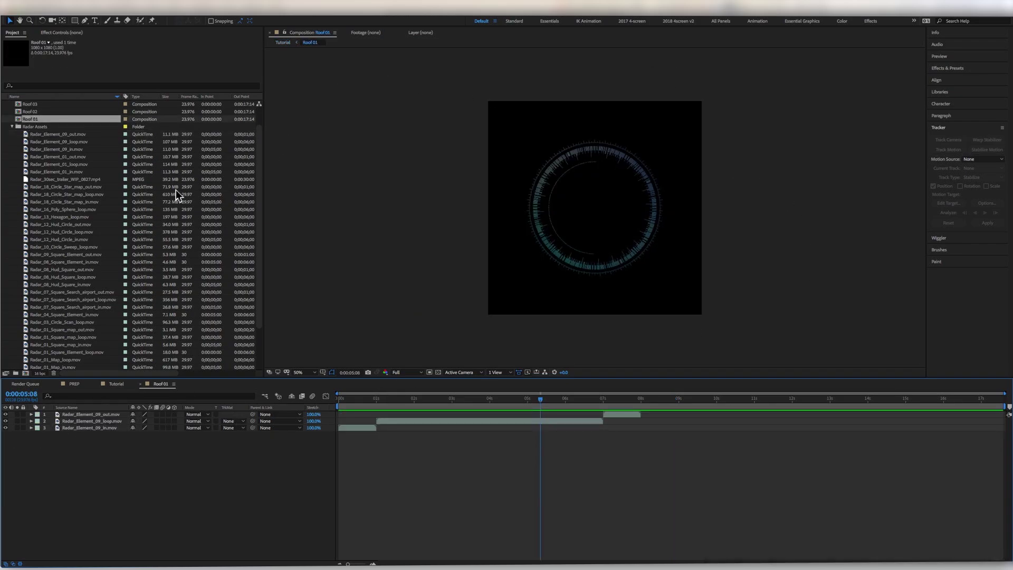
left_click(632, 415)
mouse_move(426, 403)
left_mouse_down()
mouse_move(350, 402)
mouse_move(593, 412)
mouse_move(627, 425)
mouse_move(636, 417)
mouse_move(402, 411)
mouse_move(422, 417)
left_mouse_up()
double_click(32, 285)
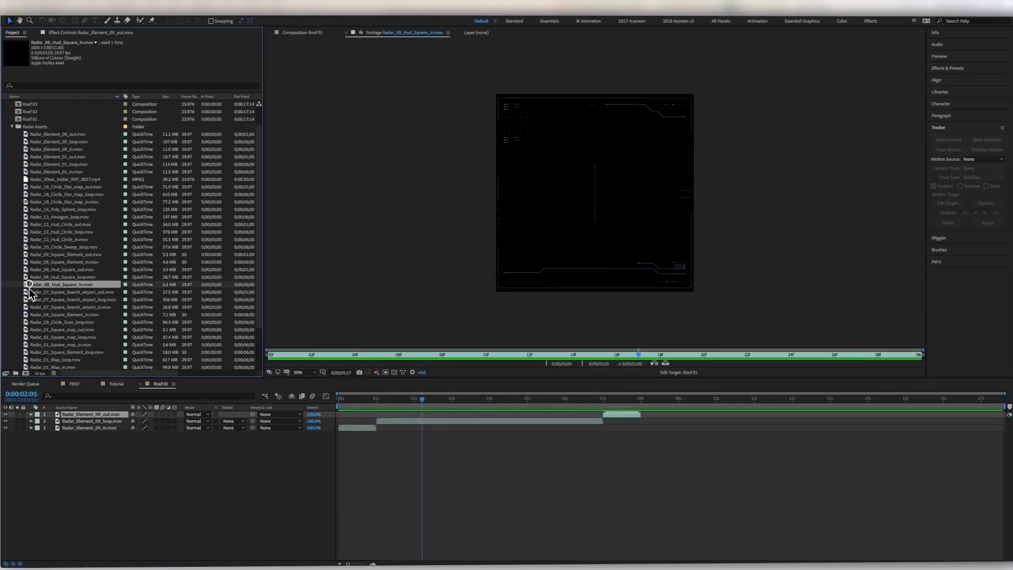
left_click_drag(30, 290, 372, 400)
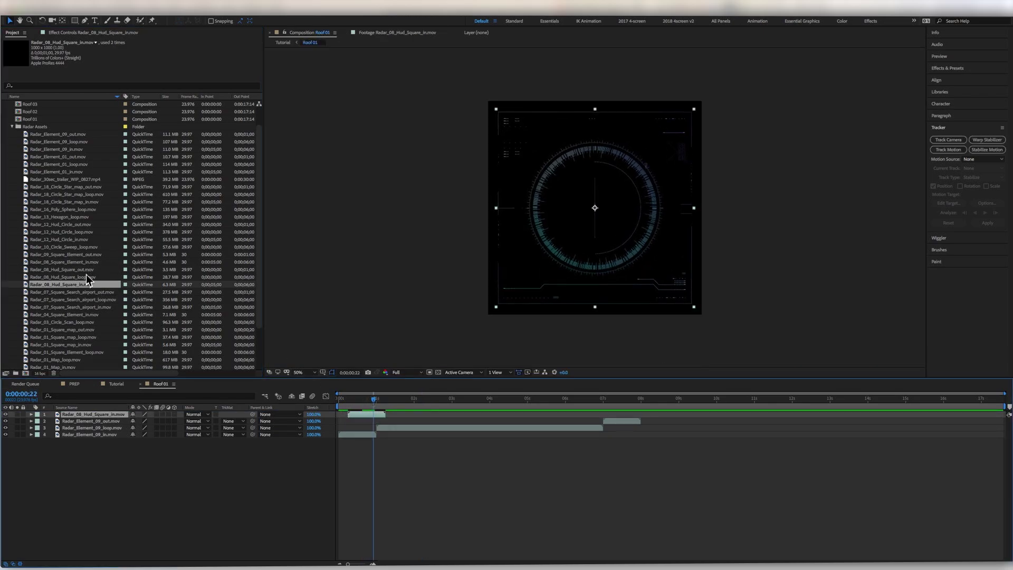
Add Radar_08_Hud_Square_loop.mov after its intro, trimmed at about 7 seconds, followed by Radar_08_Hud_Square_out.mov, and preview the layered sequence.
left_click_drag(87, 277, 407, 414)
mouse_move(67, 269)
left_mouse_down()
mouse_move(29, 275)
mouse_move(674, 436)
mouse_move(613, 413)
mouse_move(623, 416)
mouse_move(602, 423)
mouse_move(600, 403)
mouse_move(620, 402)
mouse_move(636, 405)
mouse_move(339, 403)
left_mouse_up()
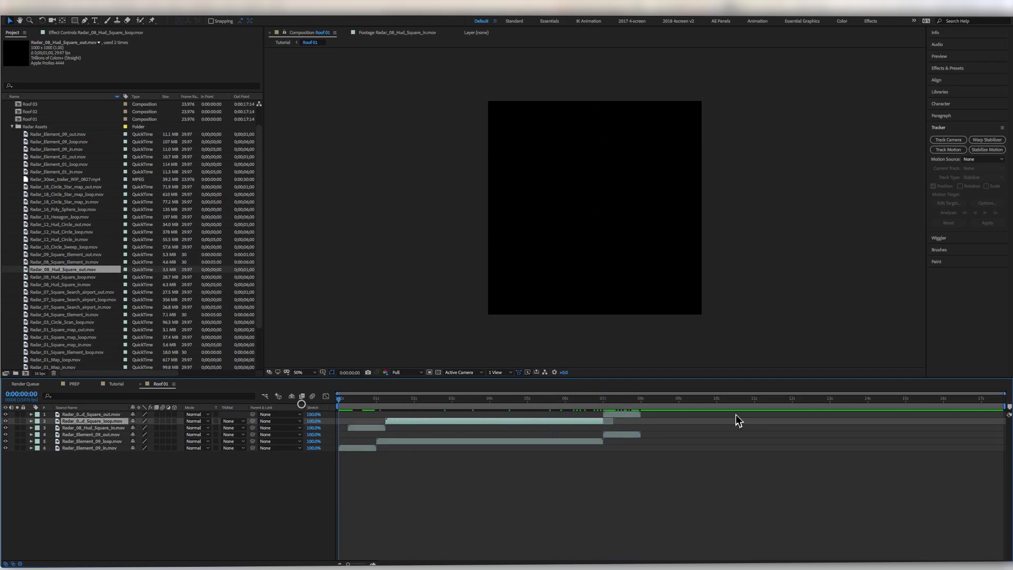
key("space")
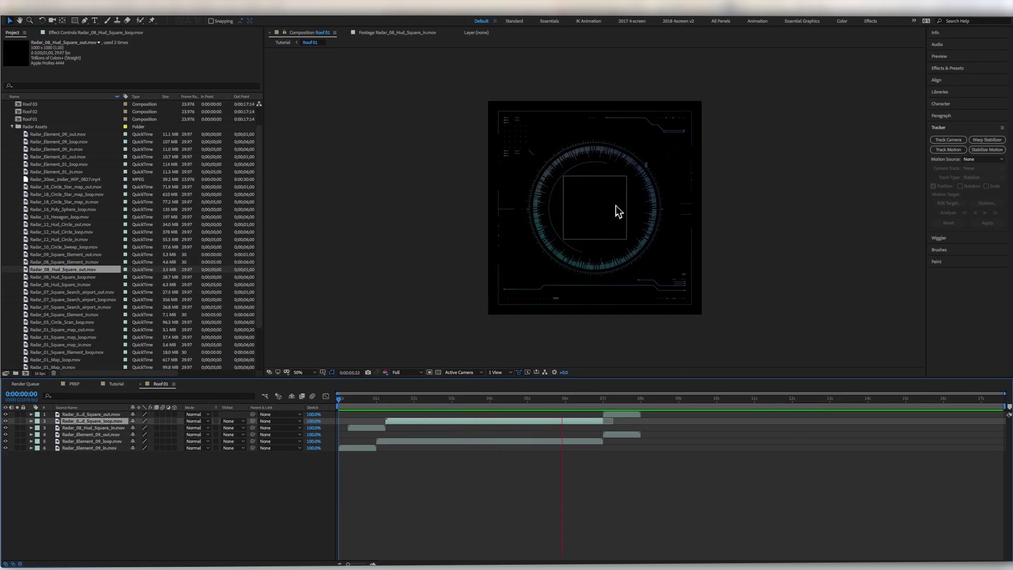
key("space")
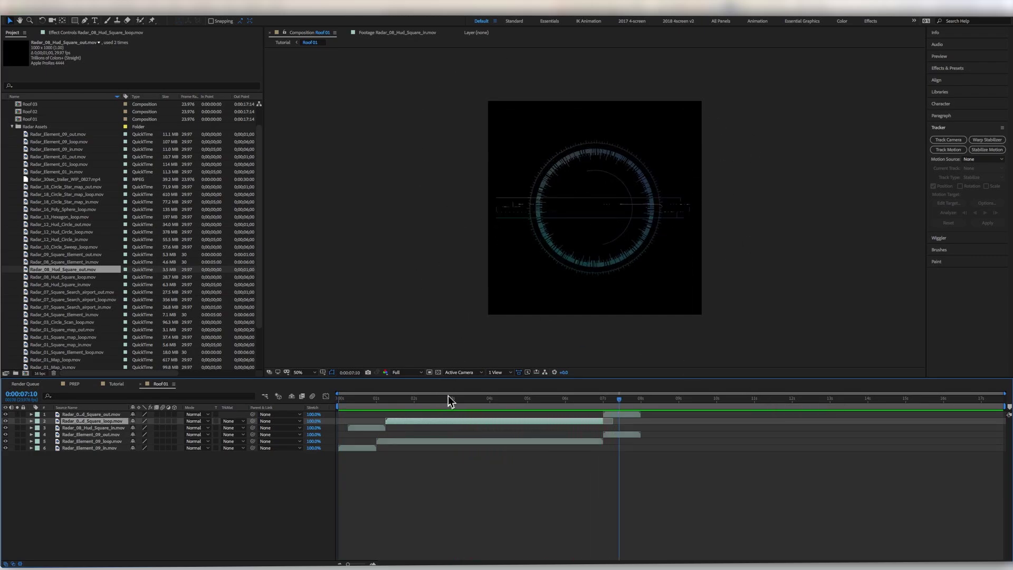
left_click(448, 399)
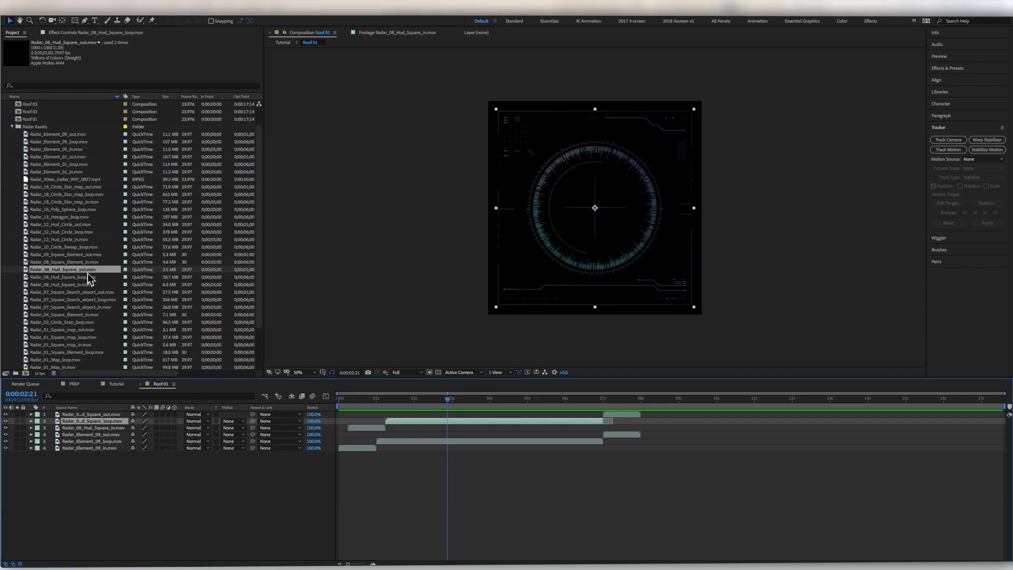
Find Radar_01_Arc_Scan_loop.mov in the Radar Assets folder and add it as the top layer of Roof 01, beginning at the composition's start.
scroll(87, 297, "down", 1)
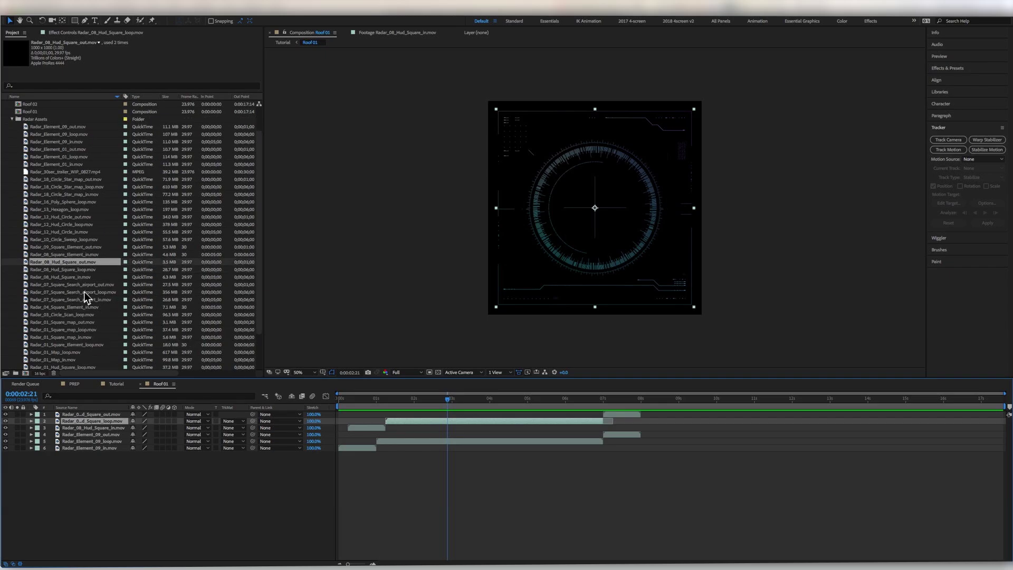
scroll(87, 298, "down", 1)
scroll(81, 311, "down", 5)
double_click(32, 344)
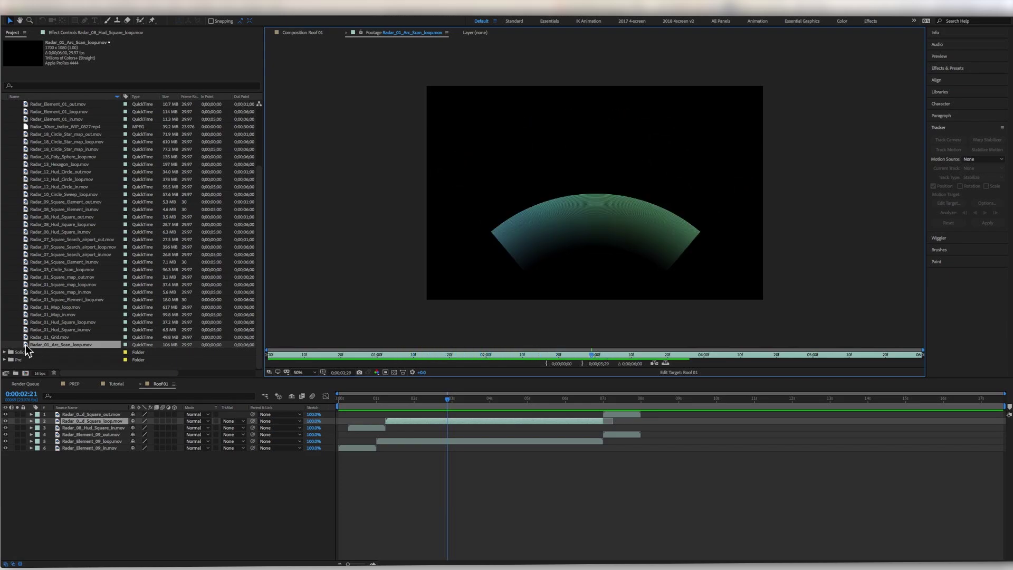
left_click_drag(26, 346, 400, 422)
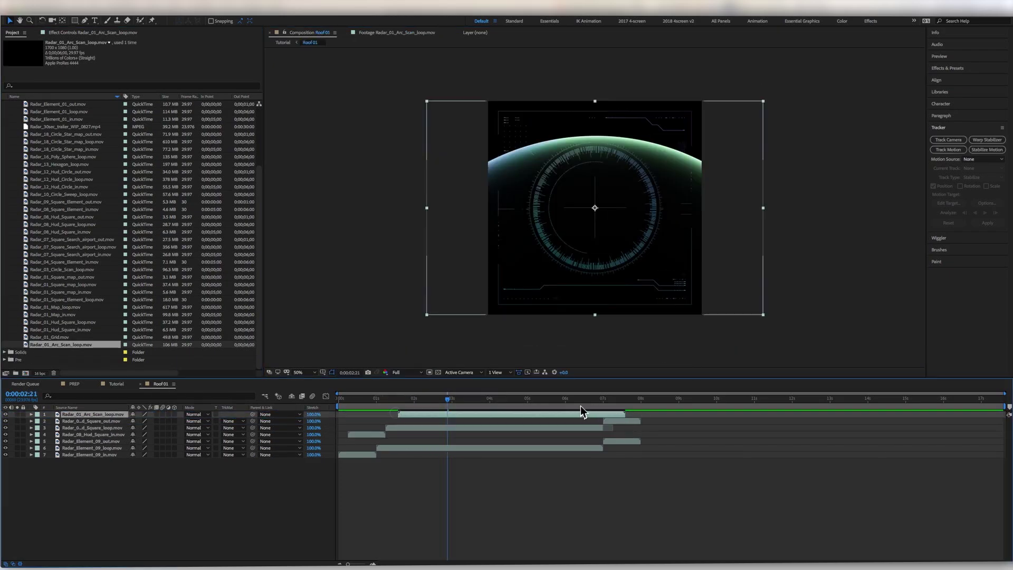
left_click_drag(540, 412, 481, 414)
Set the stretch factor of the Radar_01_Arc_Scan_loop.mov layer to 110.
left_click(313, 415)
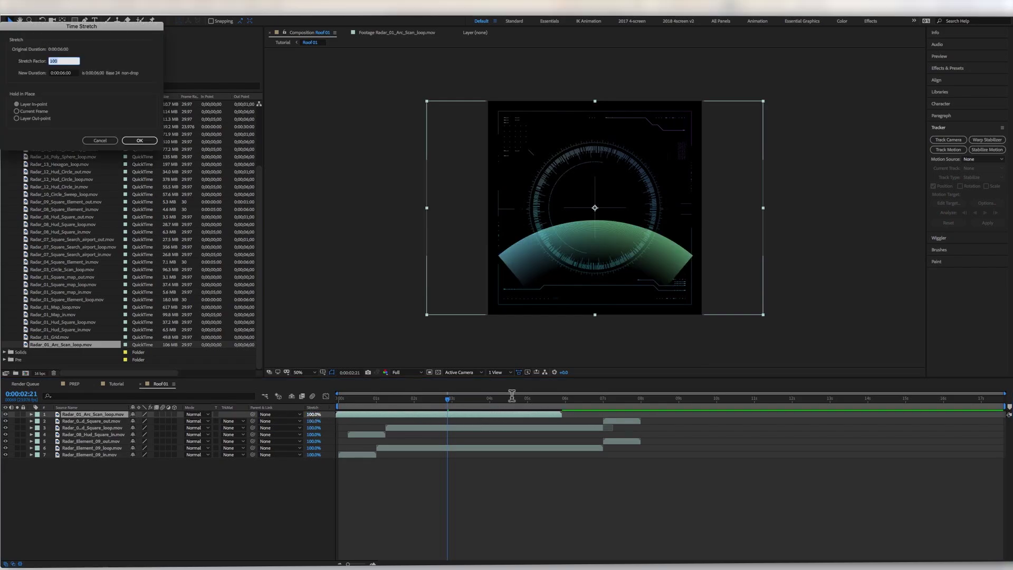
type("90")
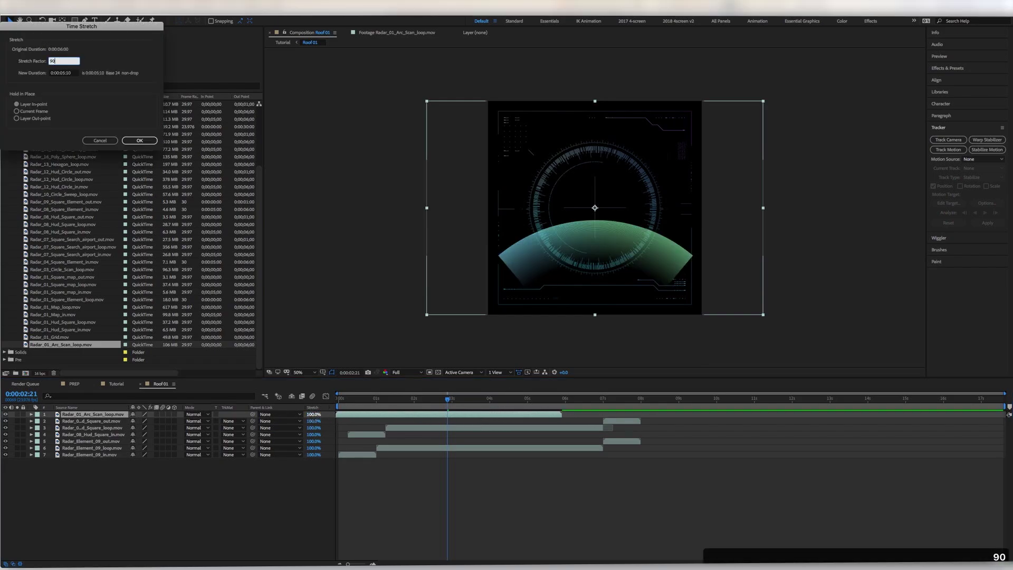
key("super+a")
type("110")
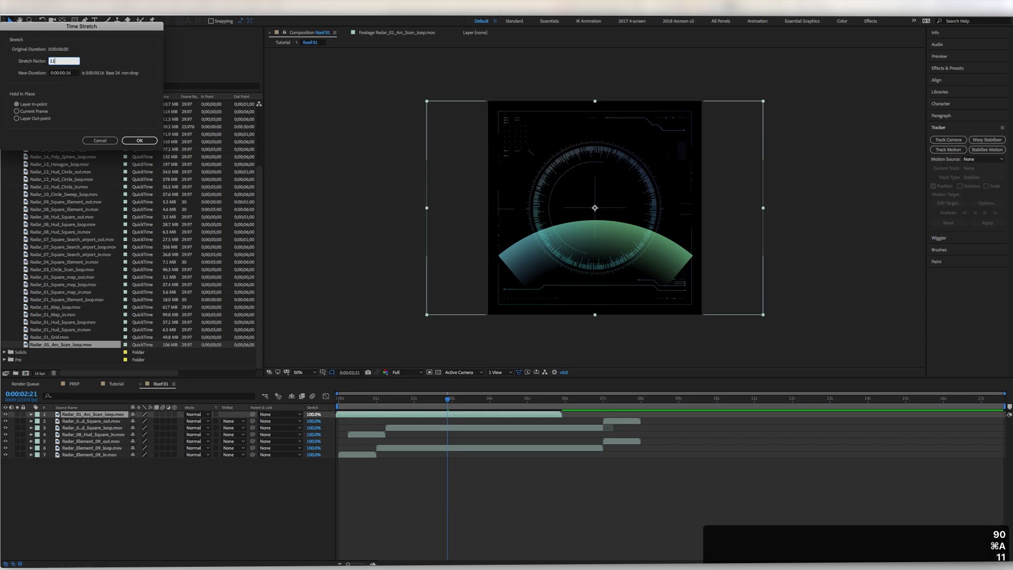
key("Return")
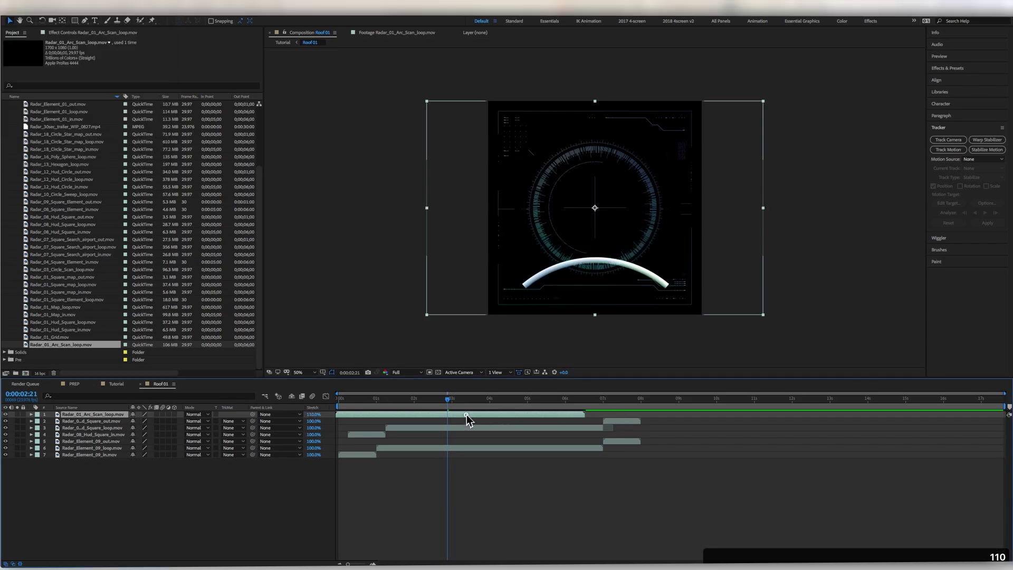
Shift the arc scan layer to start at about 0.6 seconds and preview its timing against the other radar clips.
left_click_drag(466, 414, 491, 414)
left_click(358, 403)
key("space")
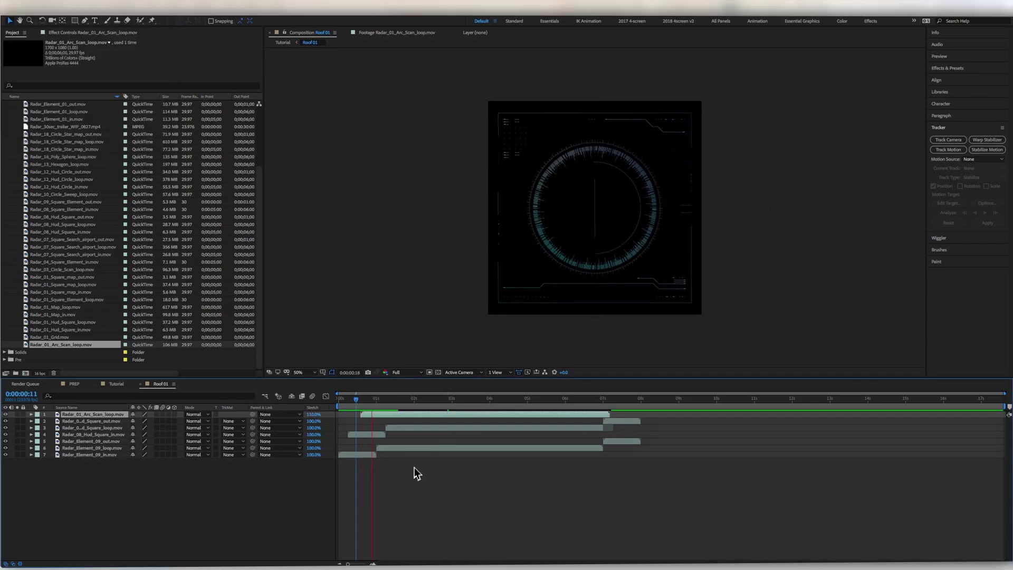
key("space")
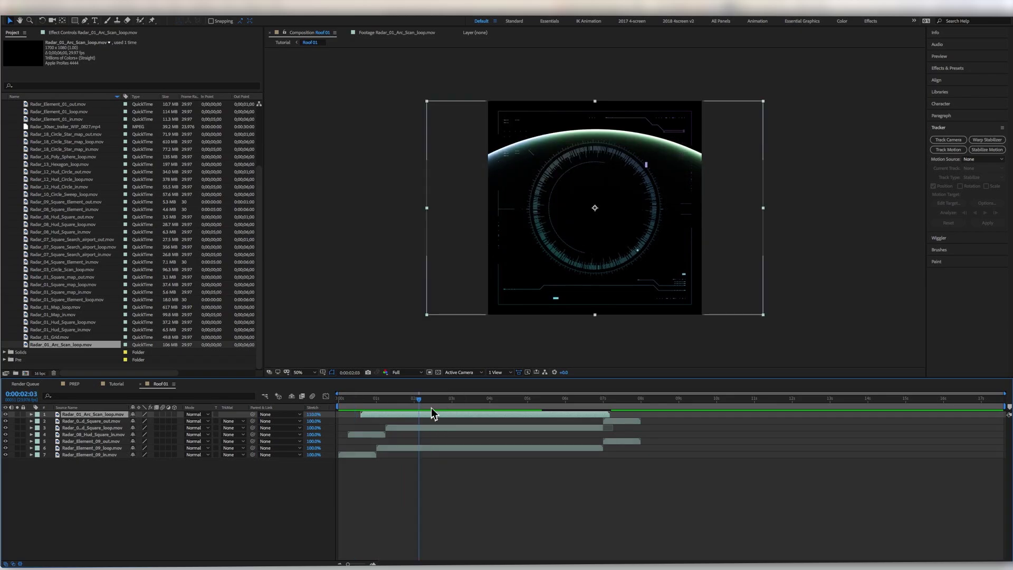
At 0:00:01:18, turn all seven layers in Roof 01 into 3D layers.
left_click(405, 399)
key("super+a")
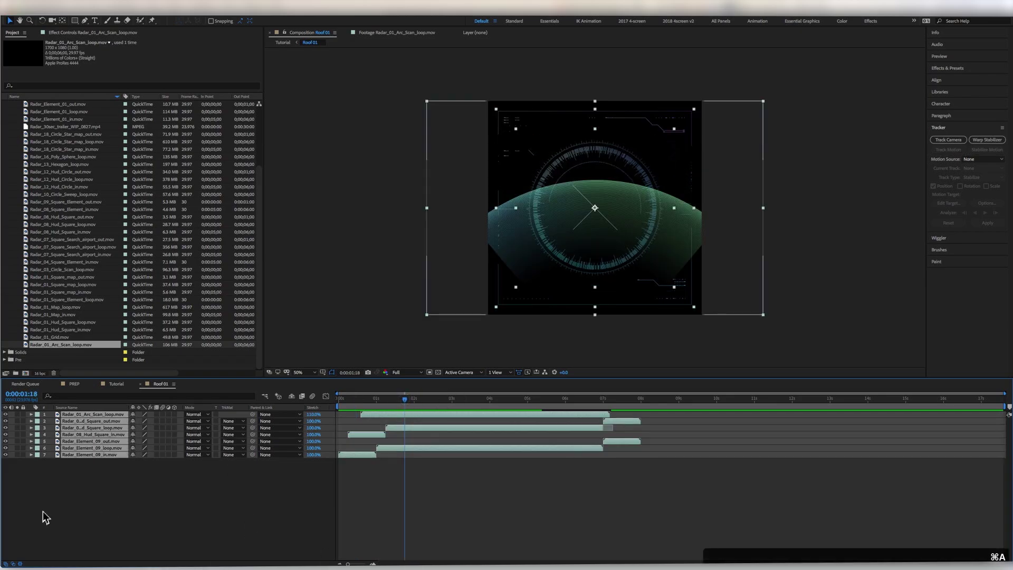
left_click(175, 421)
left_click(224, 536)
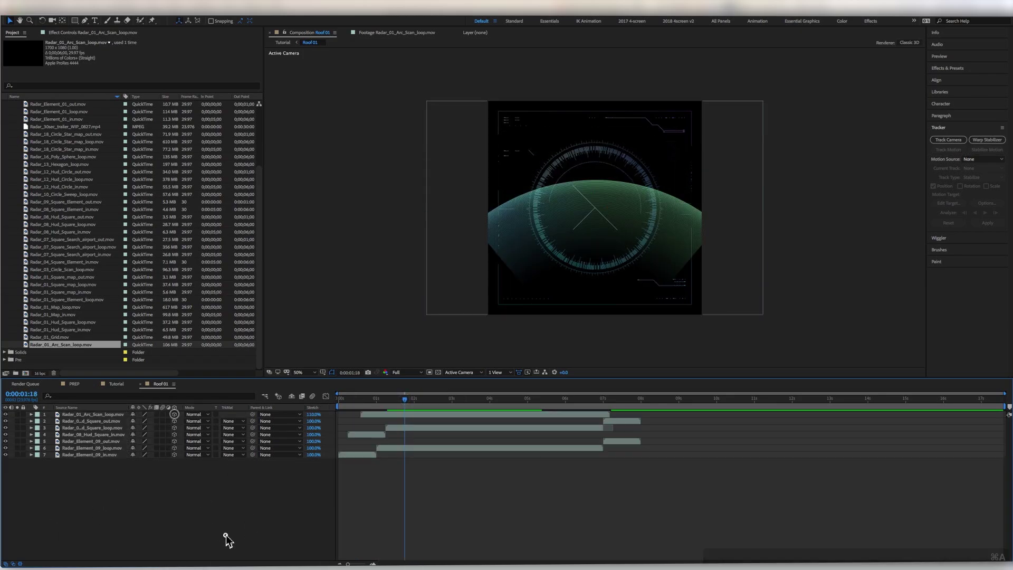
Set the X Rotation of the arc scan layer to 90 degrees.
left_click(95, 415)
key("r")
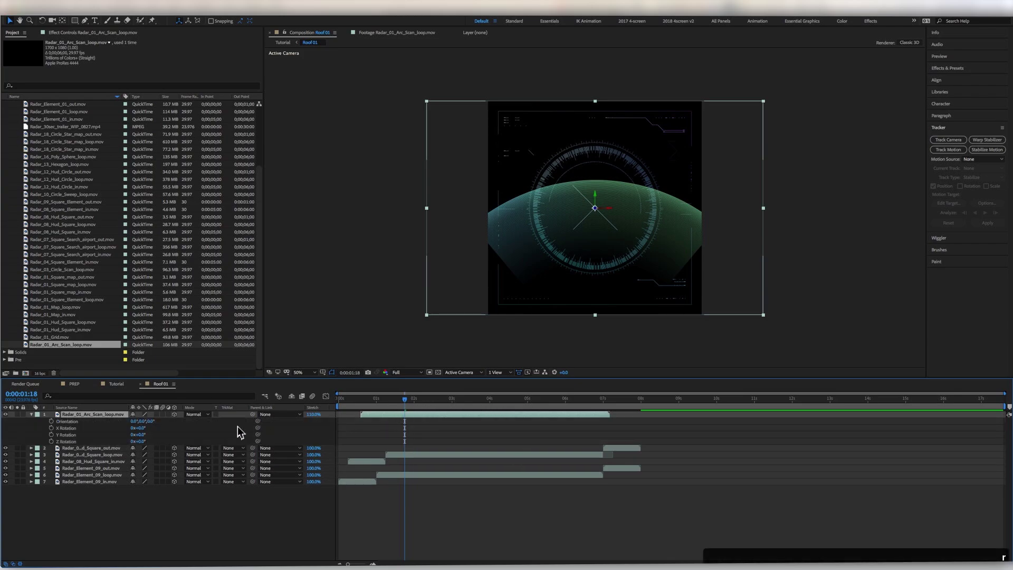
left_click_drag(142, 434, 154, 428)
key("super+z")
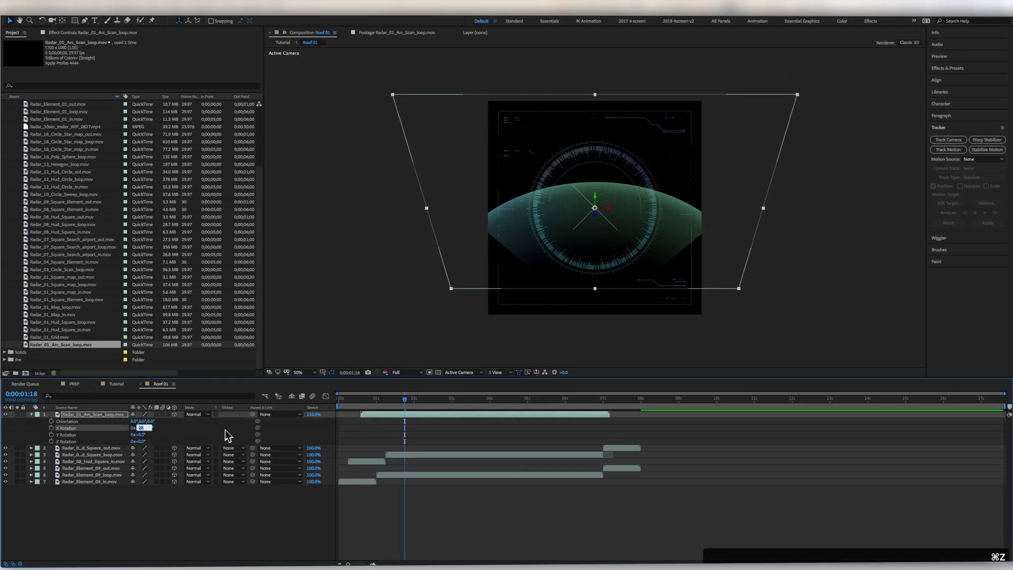
type("90")
key("Return")
Show two horizontal views, move the arc scan layer forward of the other radar layers in the Top view, and preview the motion.
left_click(437, 342)
left_click(506, 372)
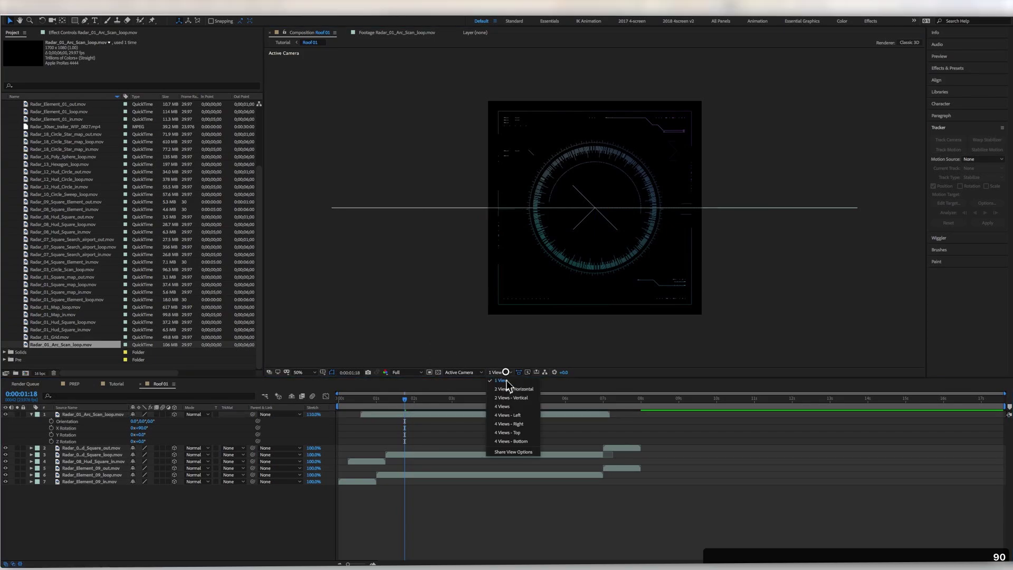
left_click(510, 389)
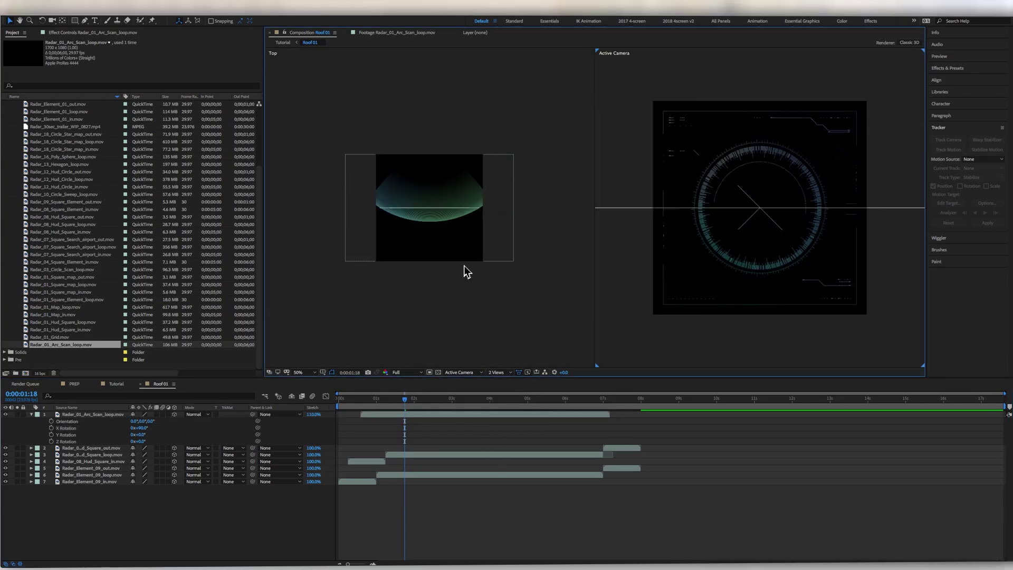
left_click(413, 414)
left_click_drag(429, 213, 442, 261)
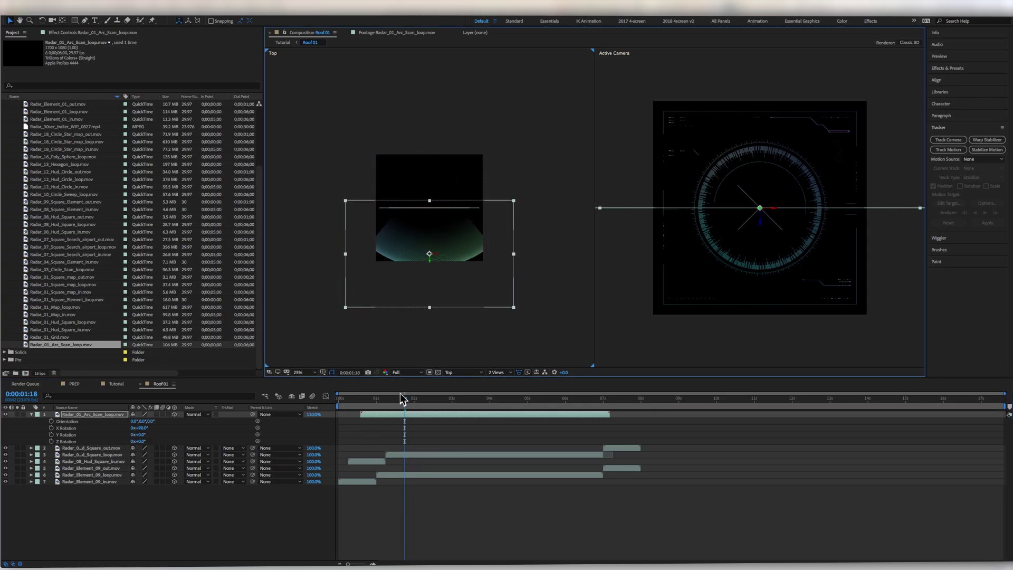
left_click_drag(399, 400, 372, 405)
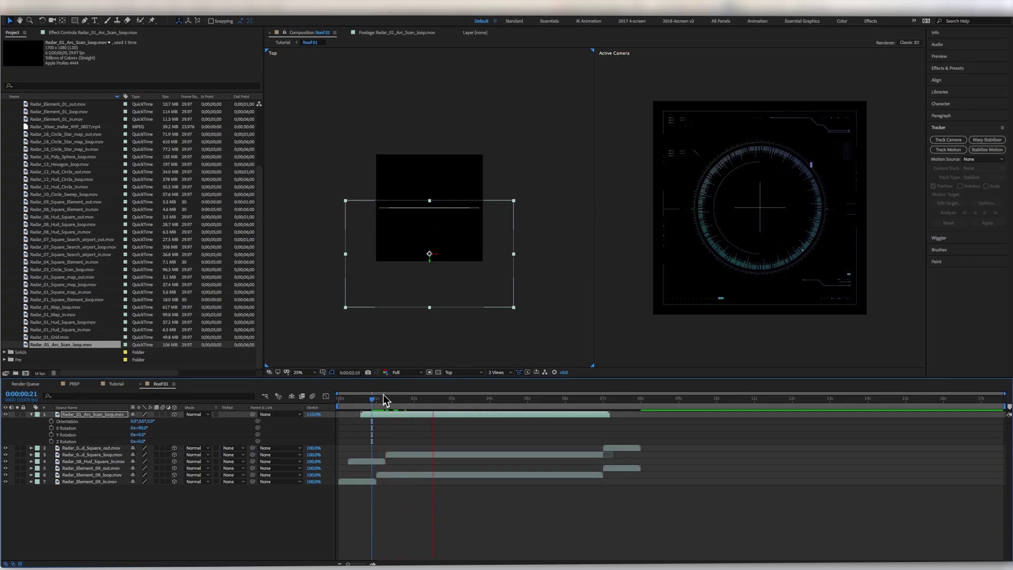
left_click_drag(385, 402, 537, 413)
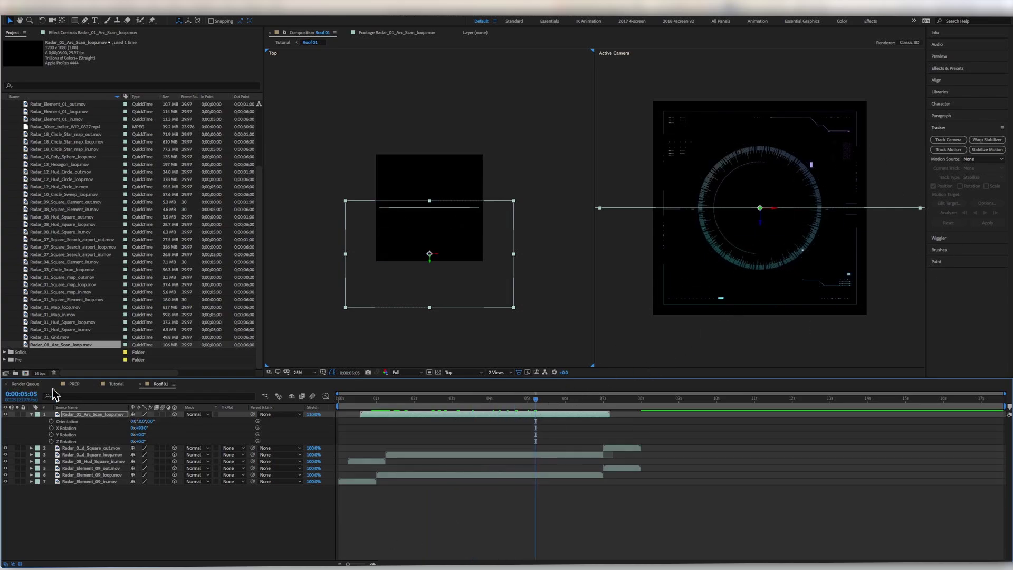
Hide the Roof 02 and Roof 03 layers in the Tutorial composition and preview Roof 01 over the footage.
left_click(116, 384)
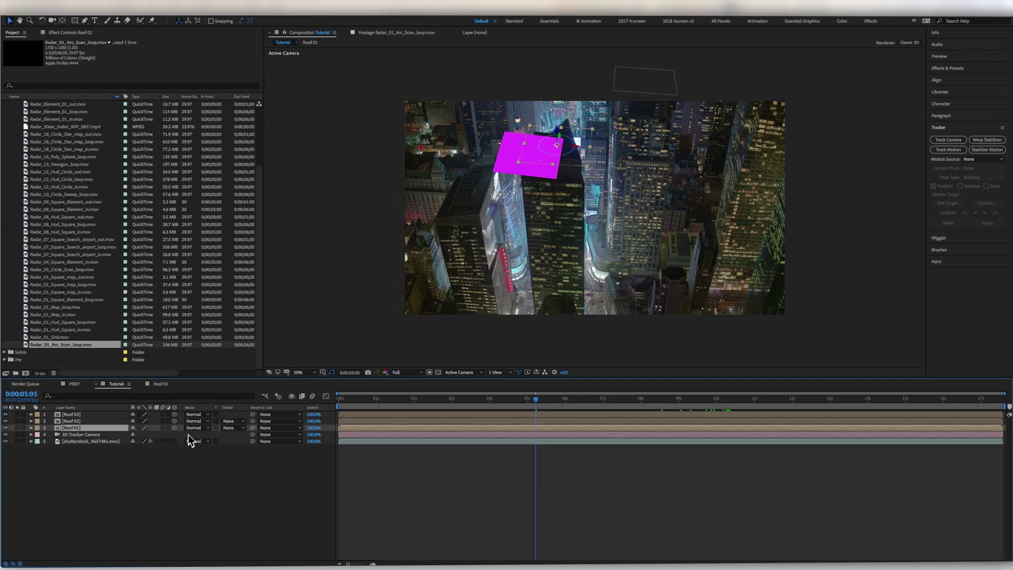
left_click(6, 414)
key("space")
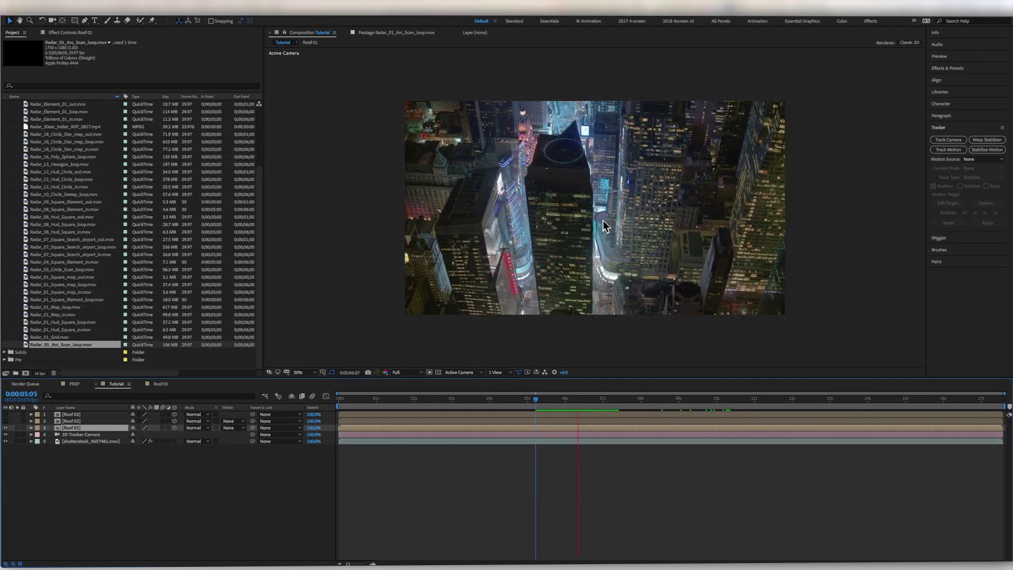
At 0:00:06:17, enable Collapse Transformations on the Roof 01 layer so its nested 3D layers keep their depth.
left_click_drag(617, 400, 592, 405)
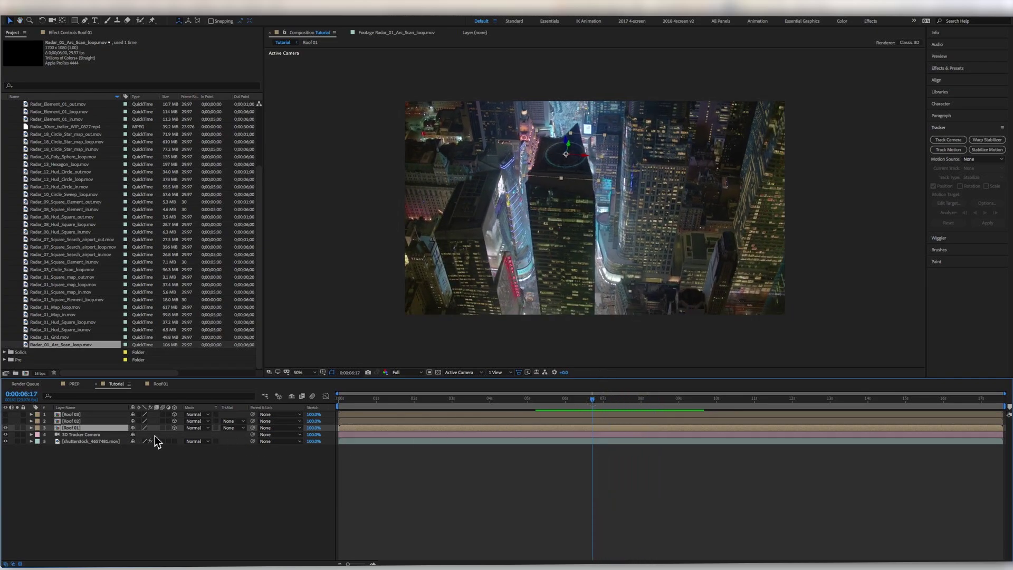
left_click(138, 428)
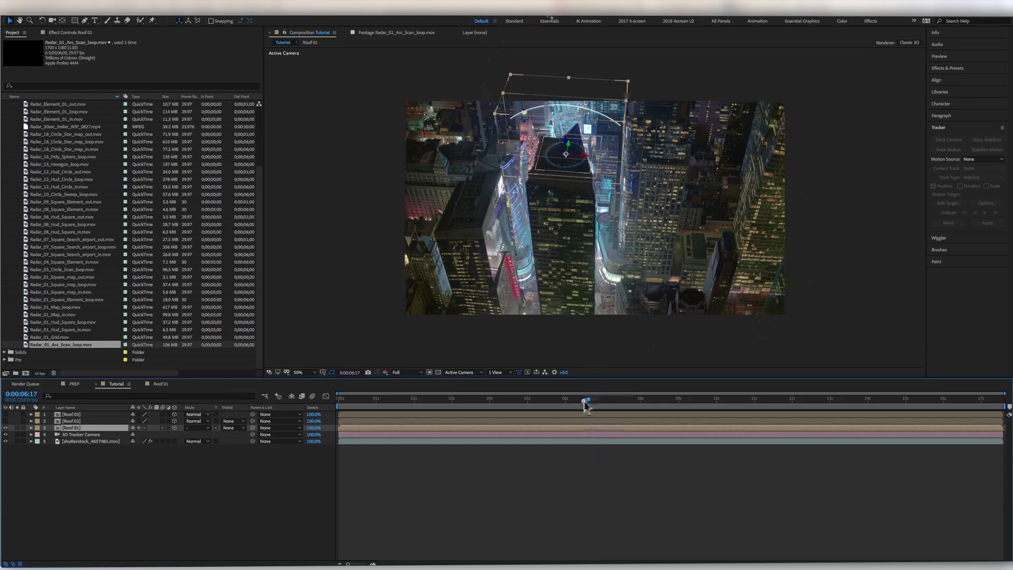
In the Roof 01 composition, pre-compose the Radar_Element_09 in, loop and out layers into a new composition named Circle.
mouse_move(585, 406)
left_mouse_down()
mouse_move(552, 407)
mouse_move(579, 405)
left_mouse_up()
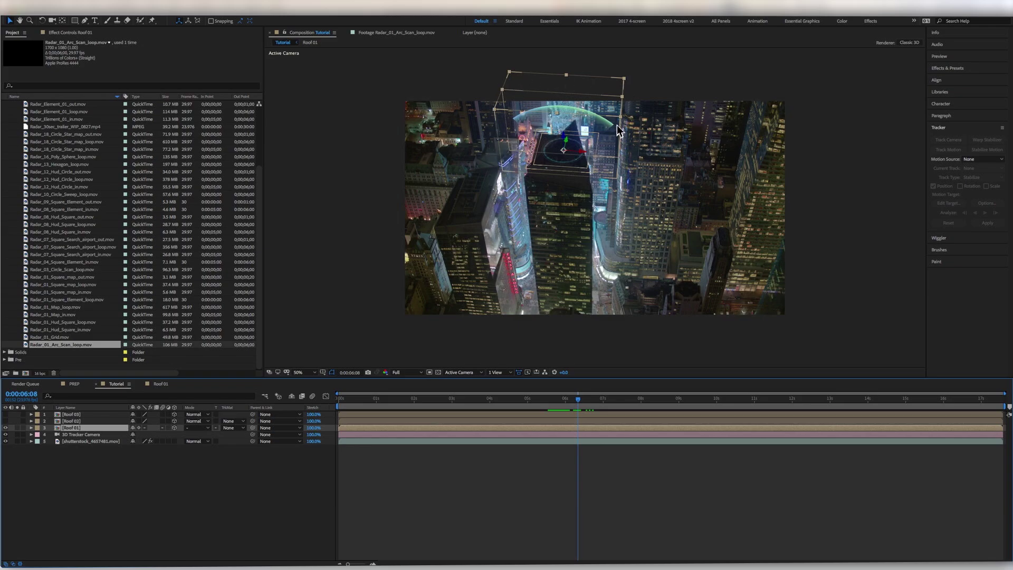
double_click(59, 429)
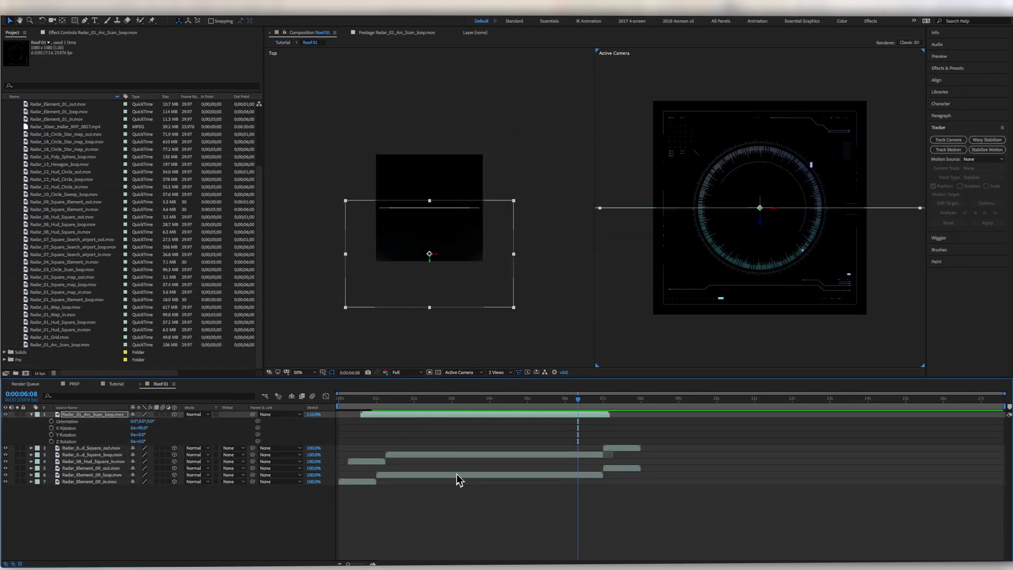
left_click(364, 482)
left_click(100, 468, "shift")
right_click(101, 469)
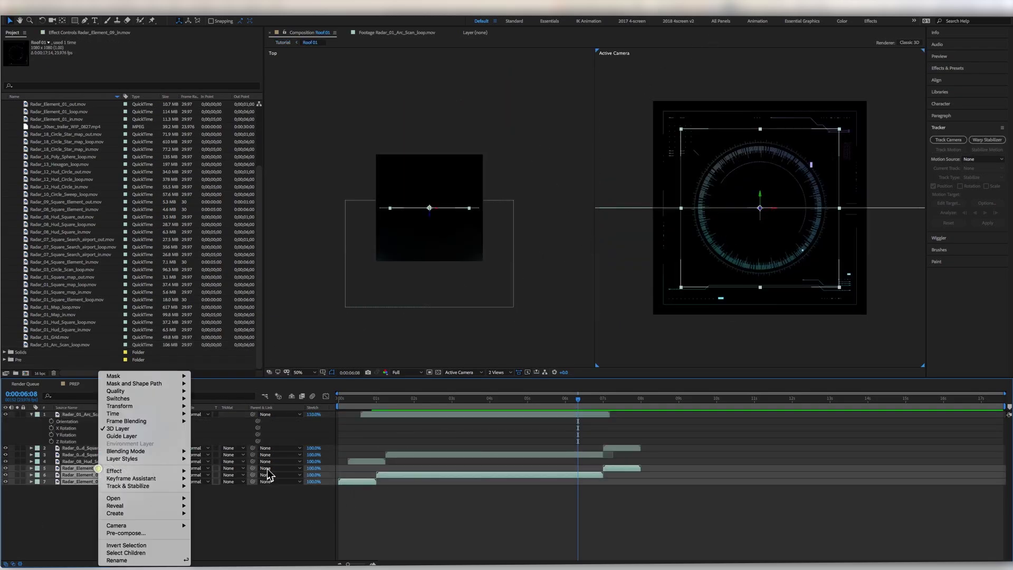
left_click(127, 533)
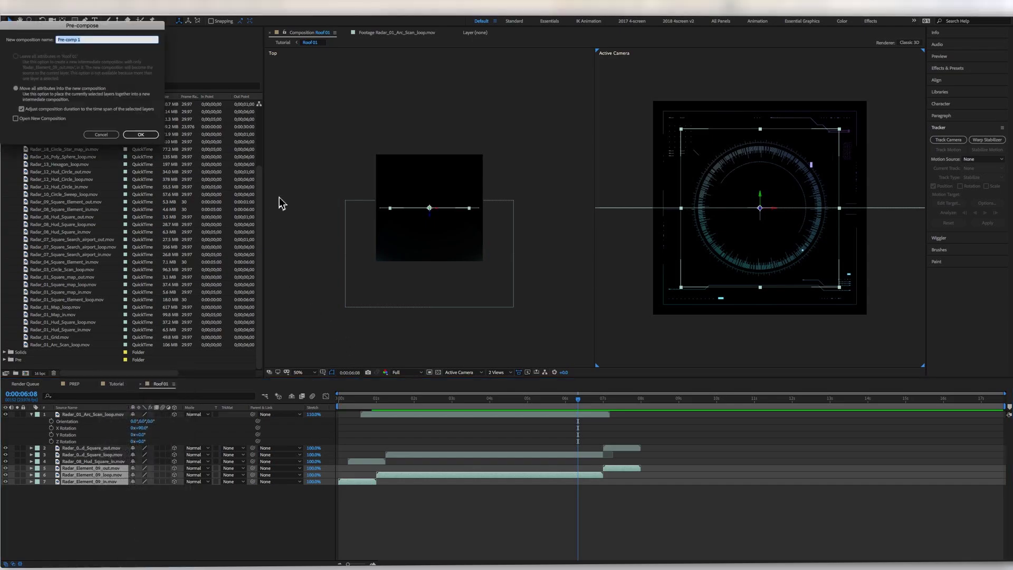
type("Circle")
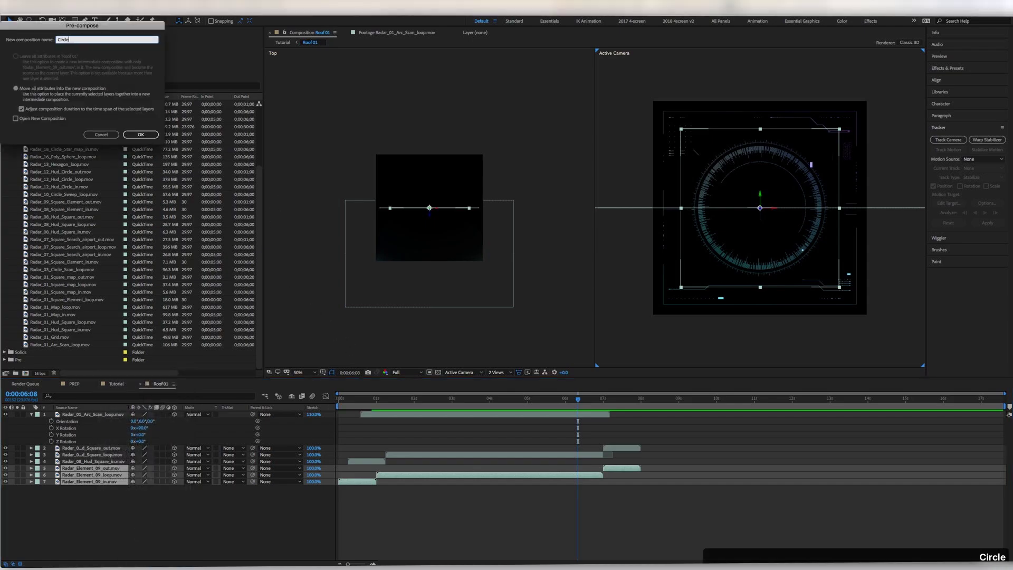
key("Return")
Make the Circle layer 3D with Collapse Transformations, scale it to 245%, and check it in the Tutorial composition at 0:00:05:21.
left_click(174, 469)
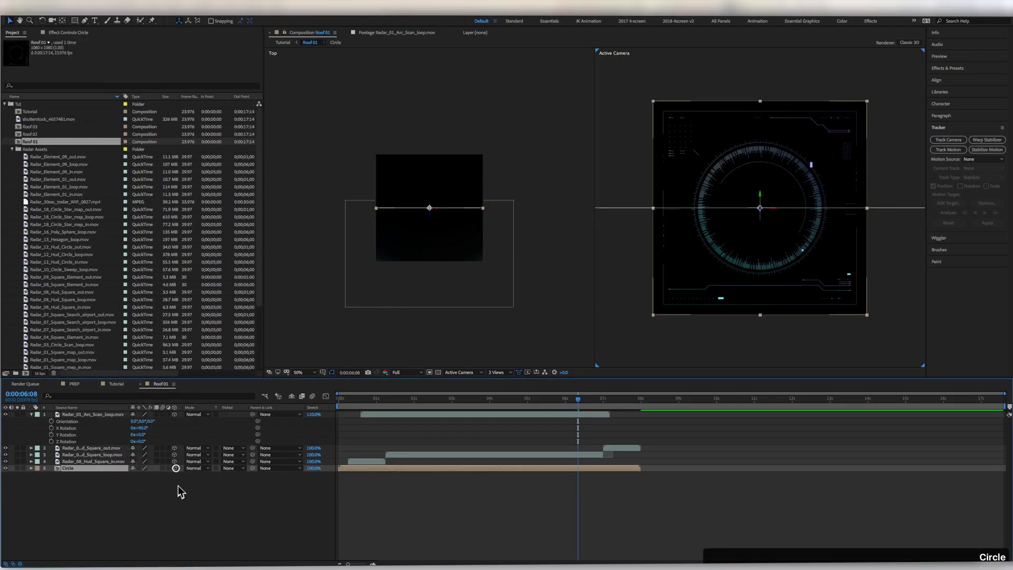
left_click(139, 468)
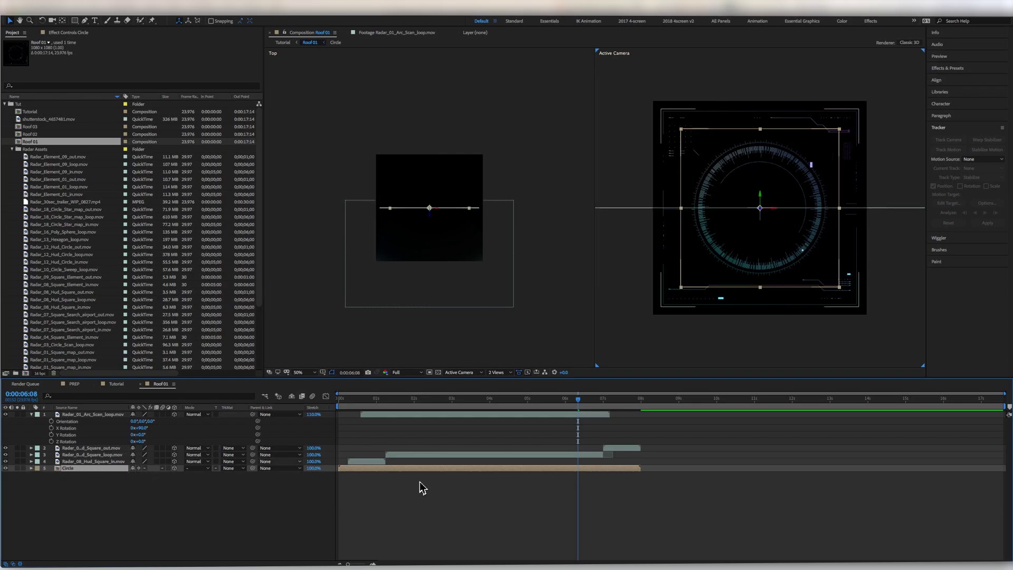
key("s")
left_click_drag(168, 474, 226, 473)
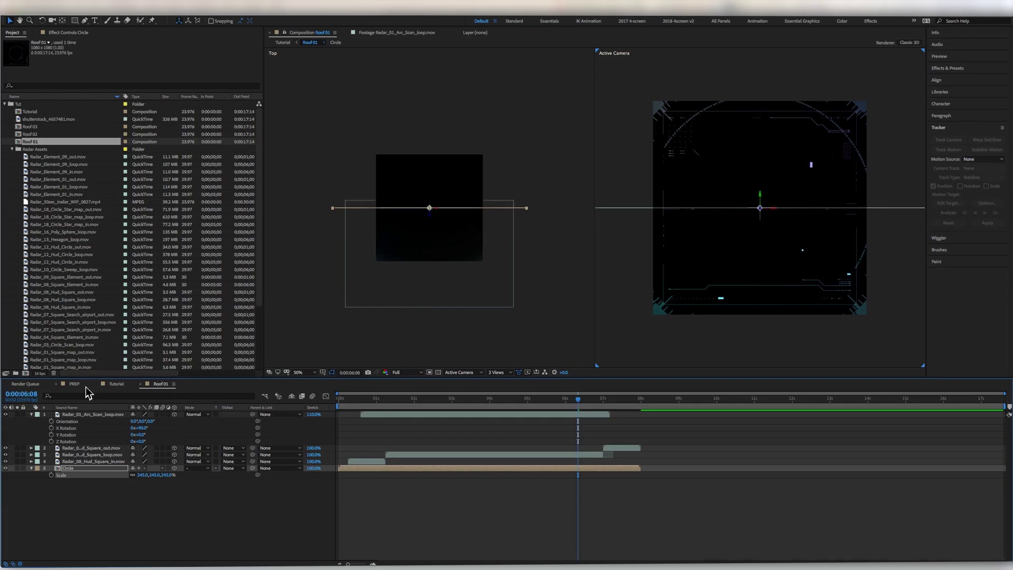
left_click(116, 384)
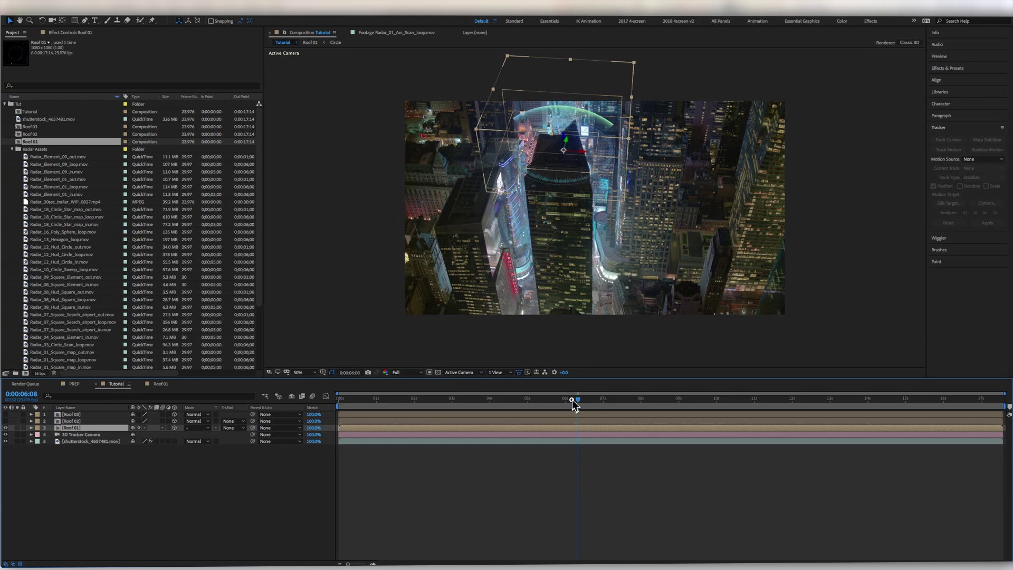
mouse_move(575, 404)
left_mouse_down()
mouse_move(459, 403)
mouse_move(560, 403)
left_mouse_up()
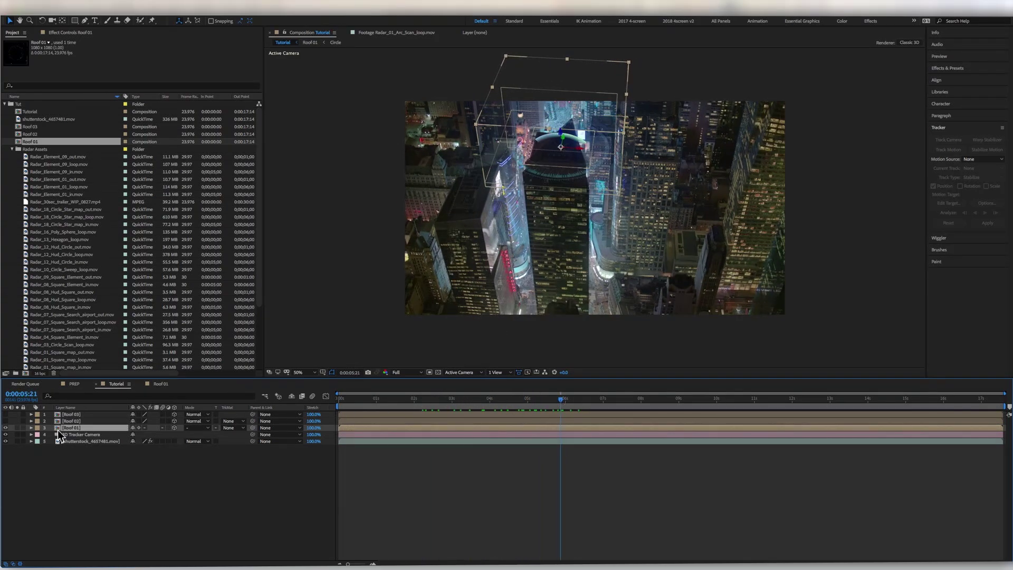
Try the Lighten blending mode on the Roof 01 layer, undo it, and set the mode to Add.
left_click(196, 428)
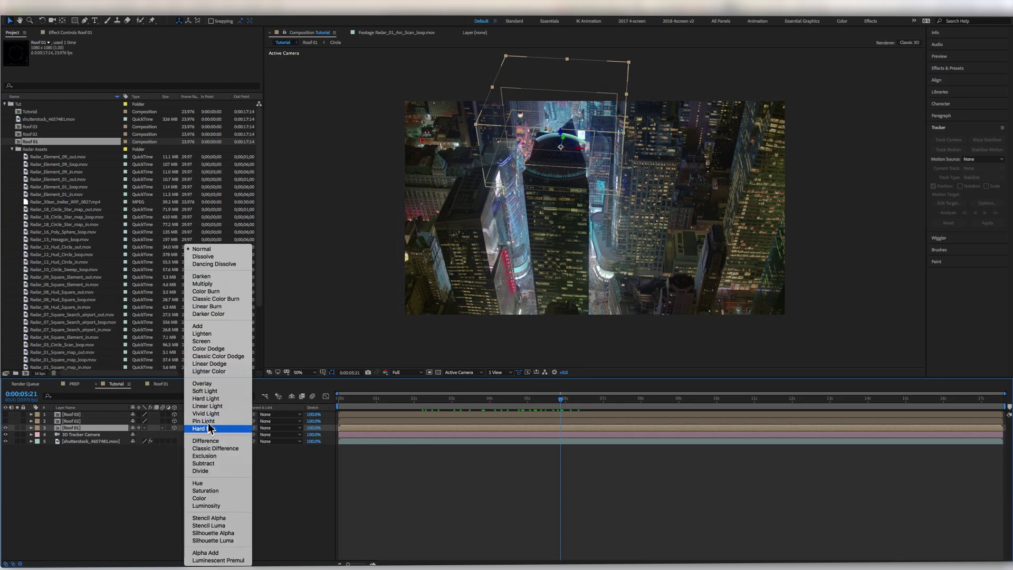
left_click(229, 332)
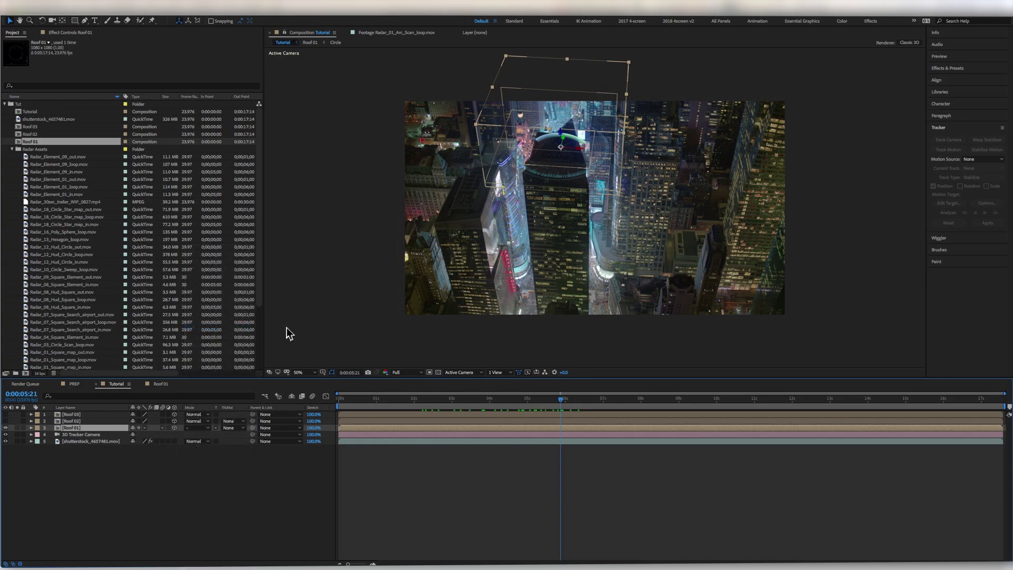
key("super+z")
left_click(210, 435)
left_click(213, 324)
Set the blending mode of all layers inside the Roof 01 composition to Add.
double_click(60, 429)
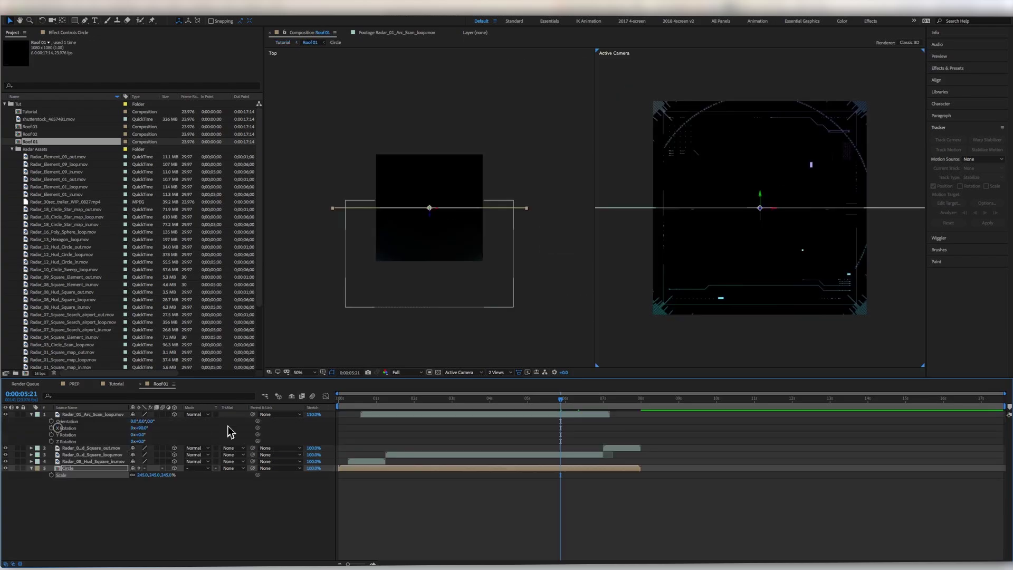
key("super+a")
left_click(200, 415)
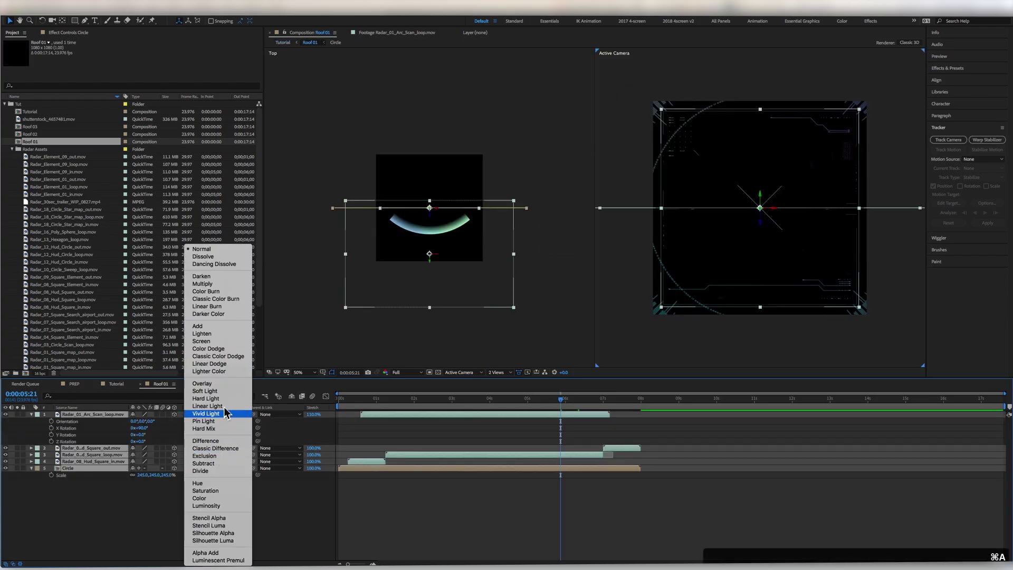
left_click(238, 326)
left_click(193, 501)
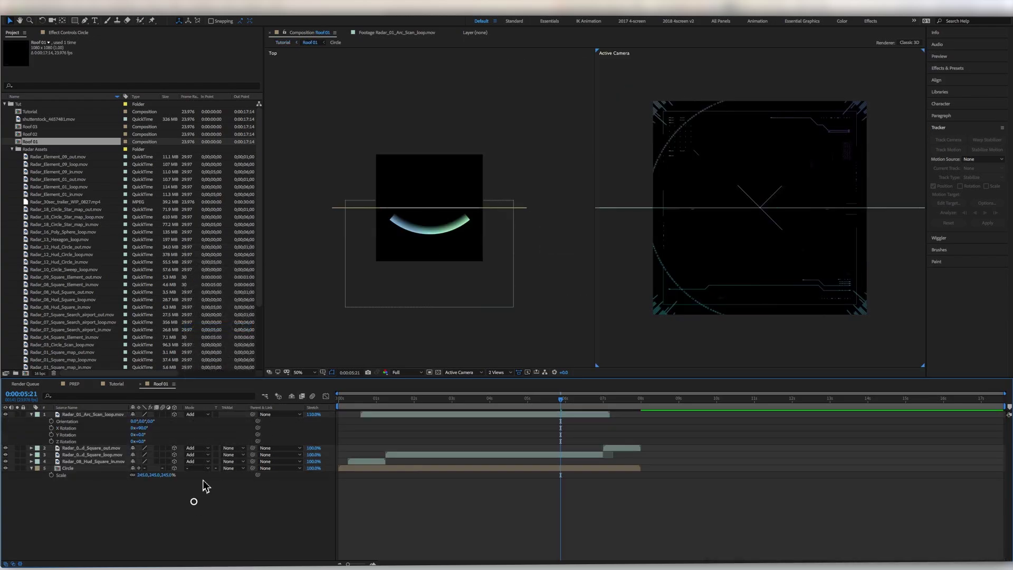
Set the blending mode of the three Radar_Element_09 layers inside the Circle composition to Add.
double_click(60, 468)
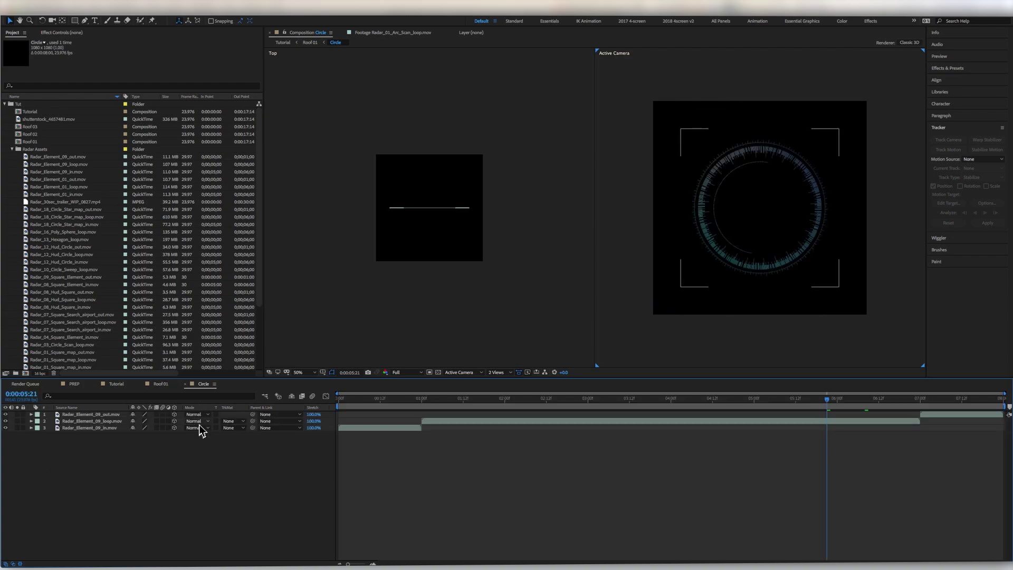
key("super+a")
left_click(200, 422)
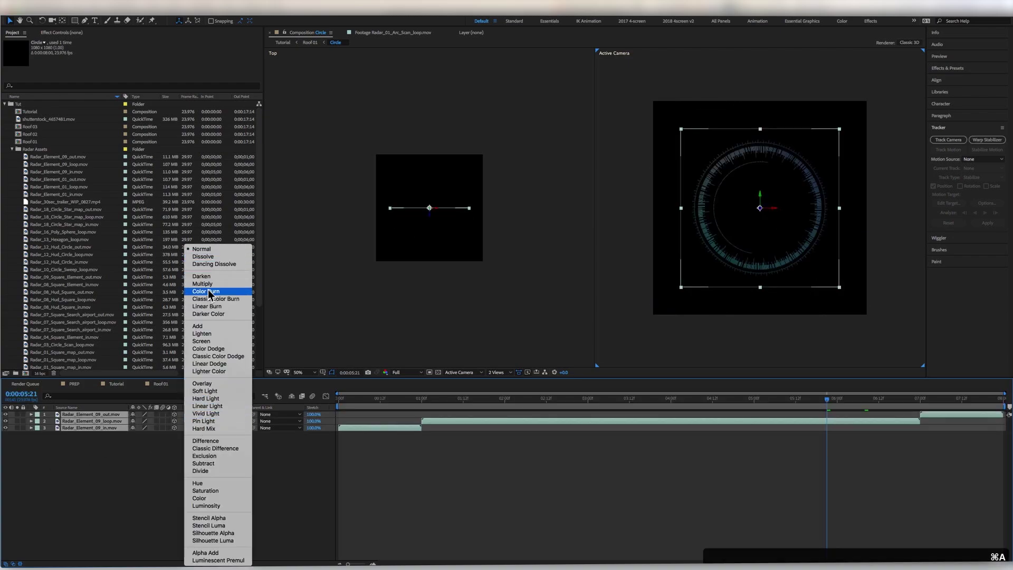
left_click(198, 326)
left_click(132, 464)
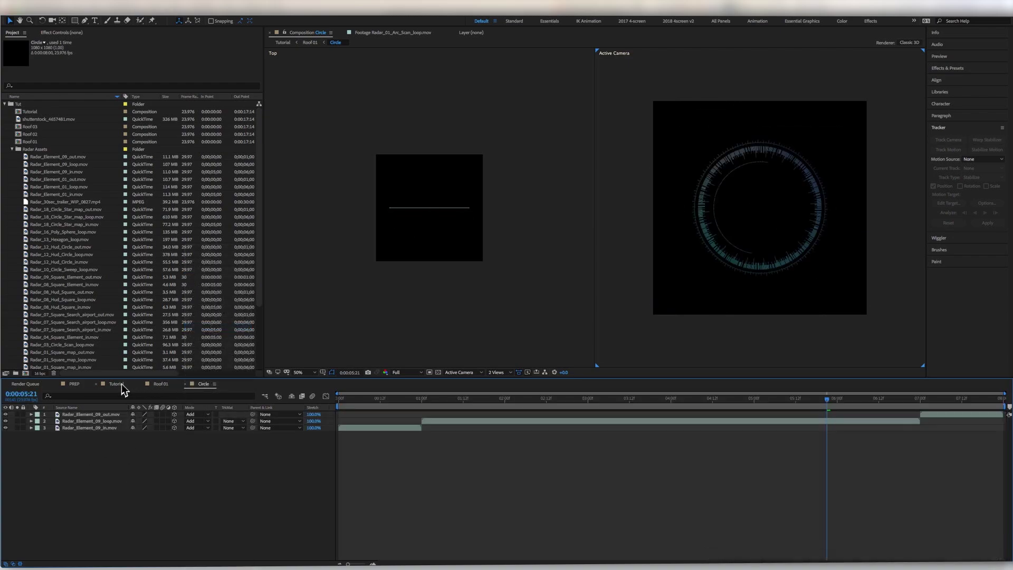
In the Tutorial composition, repeatedly undo and redo the last blending change to compare the radar with and without it.
left_click(119, 384)
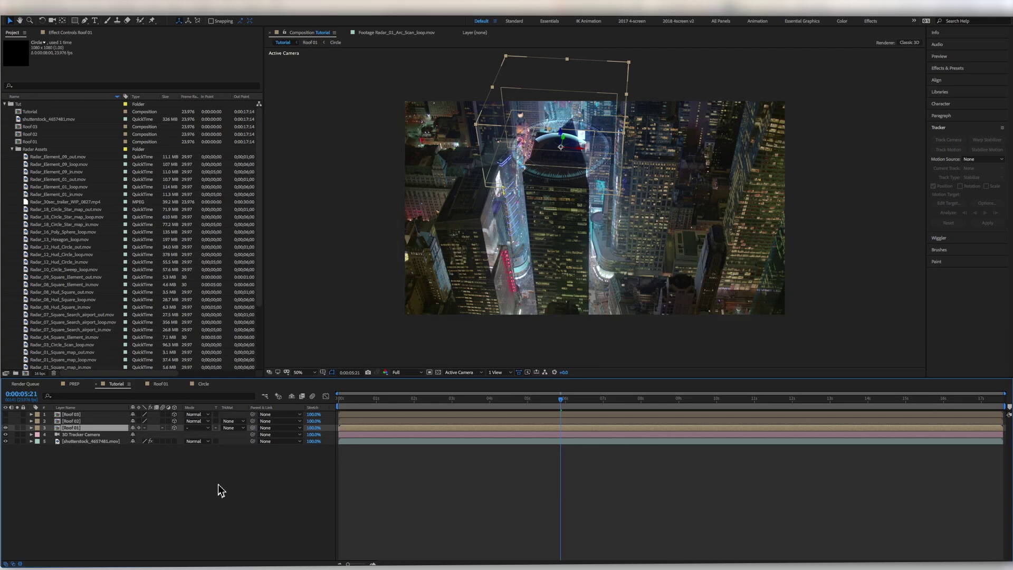
key("super+z")
key("super+shift+z")
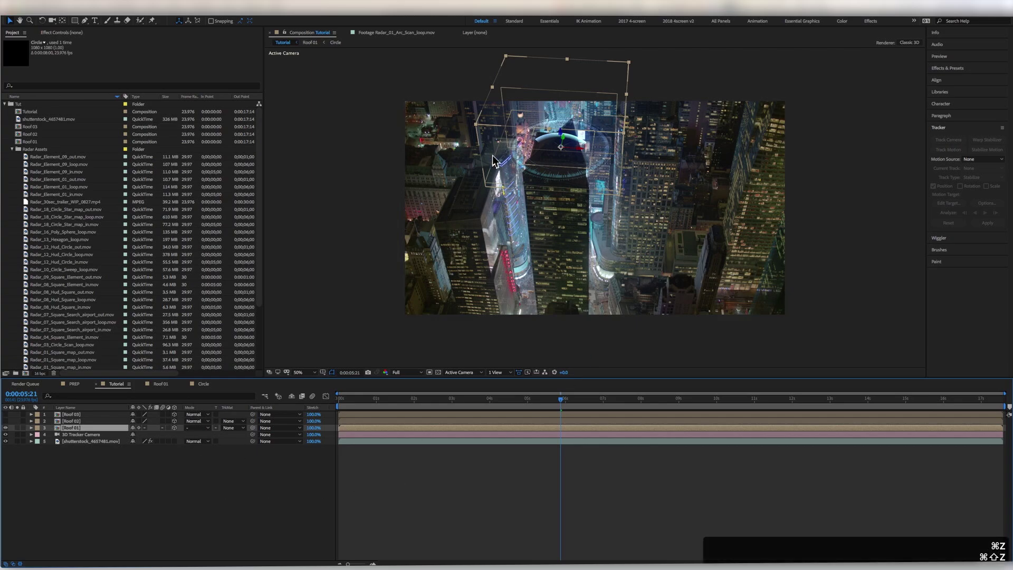
key("super+z")
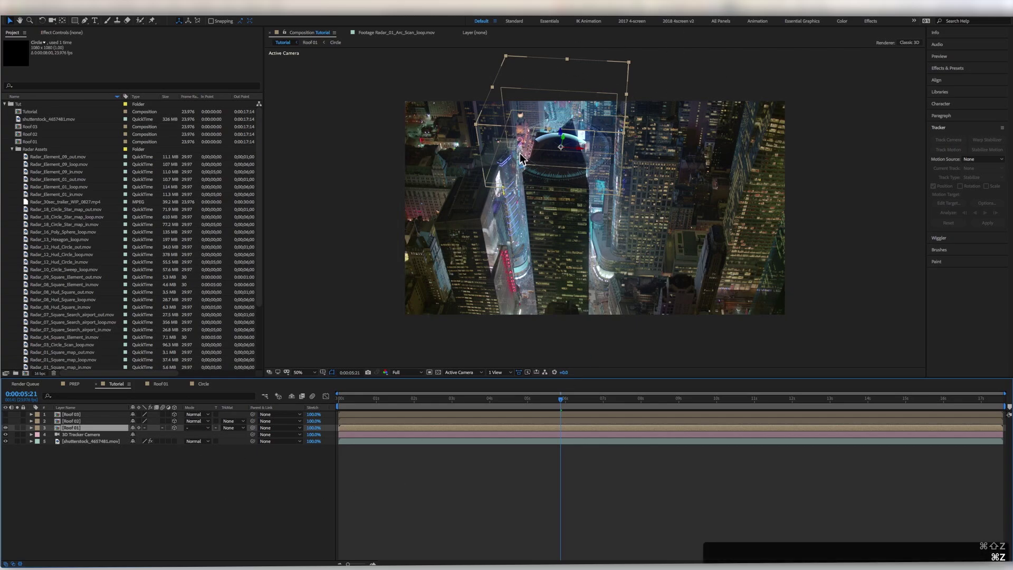
key("super+shift+z")
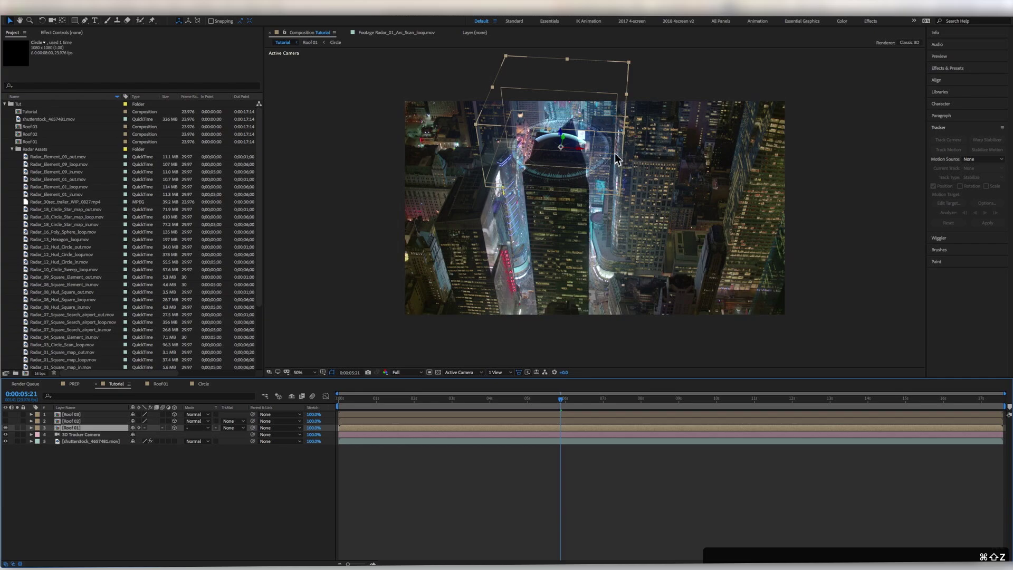
key("super+z")
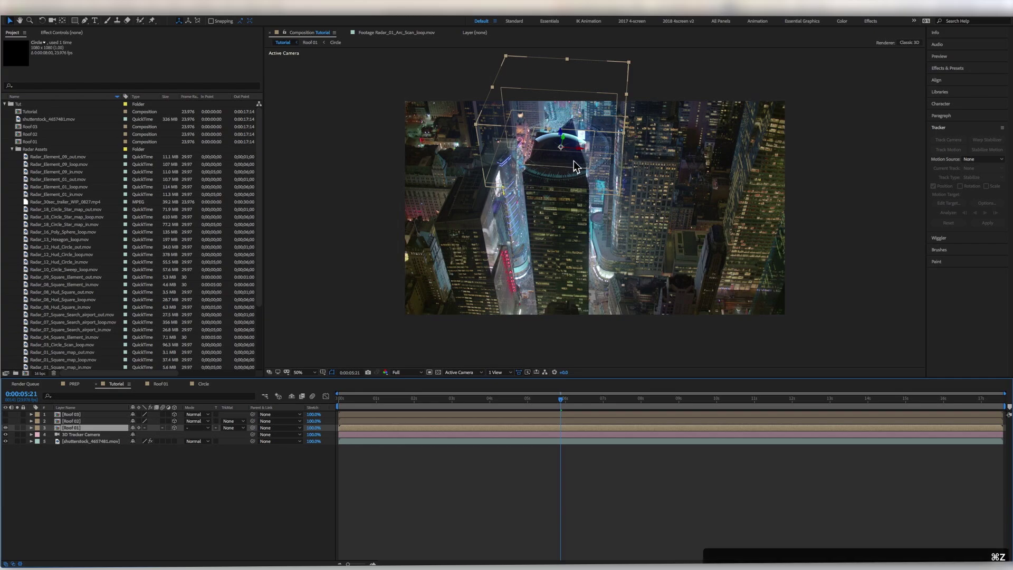
key("super+shift+z")
Apply a Levels effect to the Roof 01 layer and lower its Input White to 163 to brighten the radar.
left_click(176, 4)
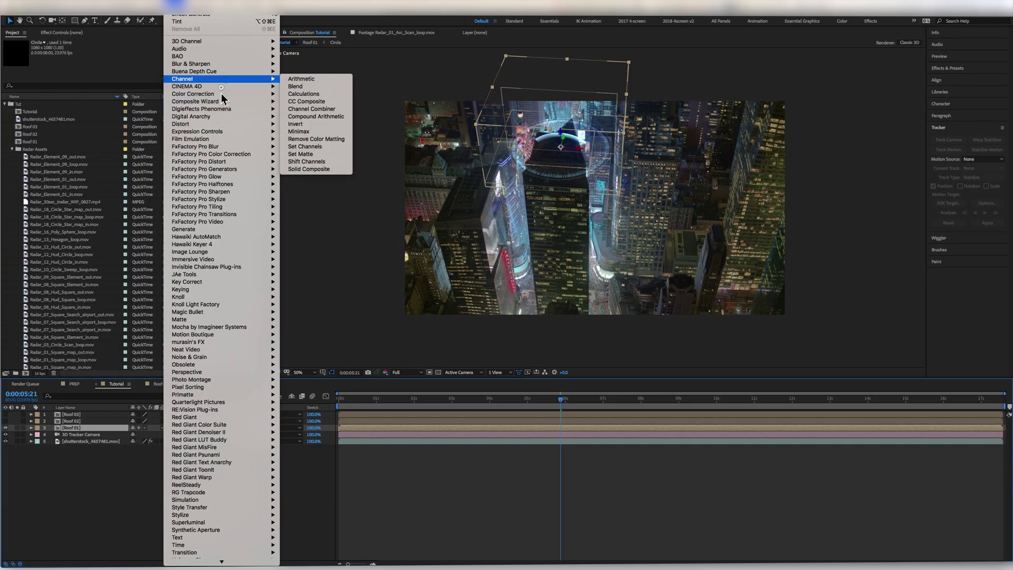
mouse_move(230, 94)
left_click(309, 274)
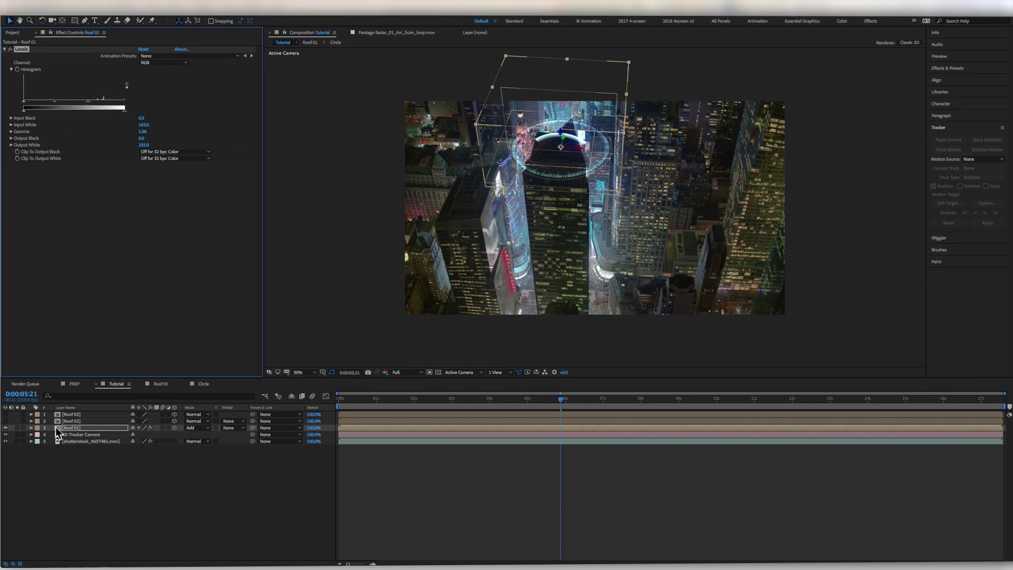
Duplicate the Roof 01 layer and add a Gaussian Blur with a blurriness of 22.7 to the upper copy for a glow.
key("super+d")
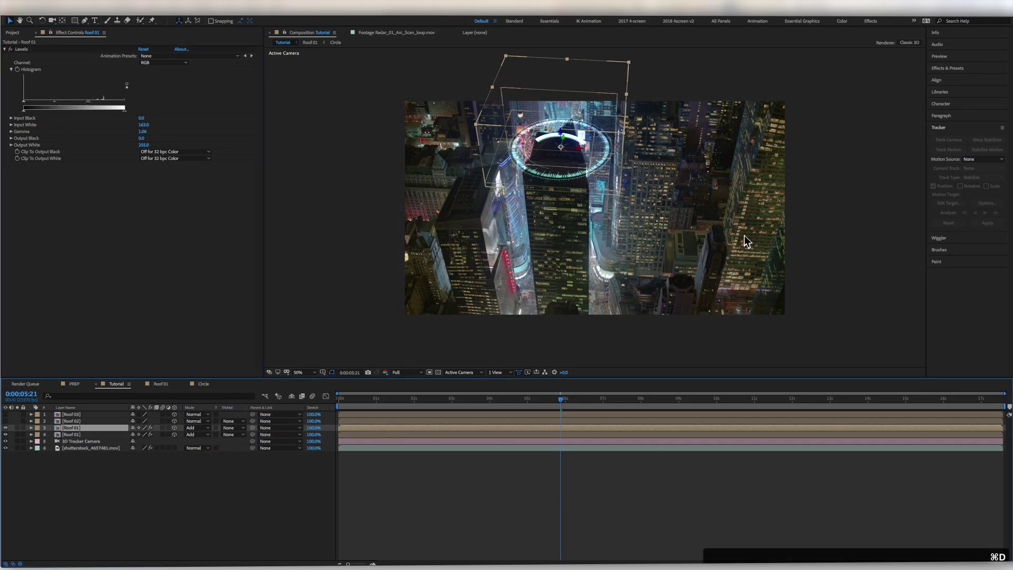
left_click(177, 1)
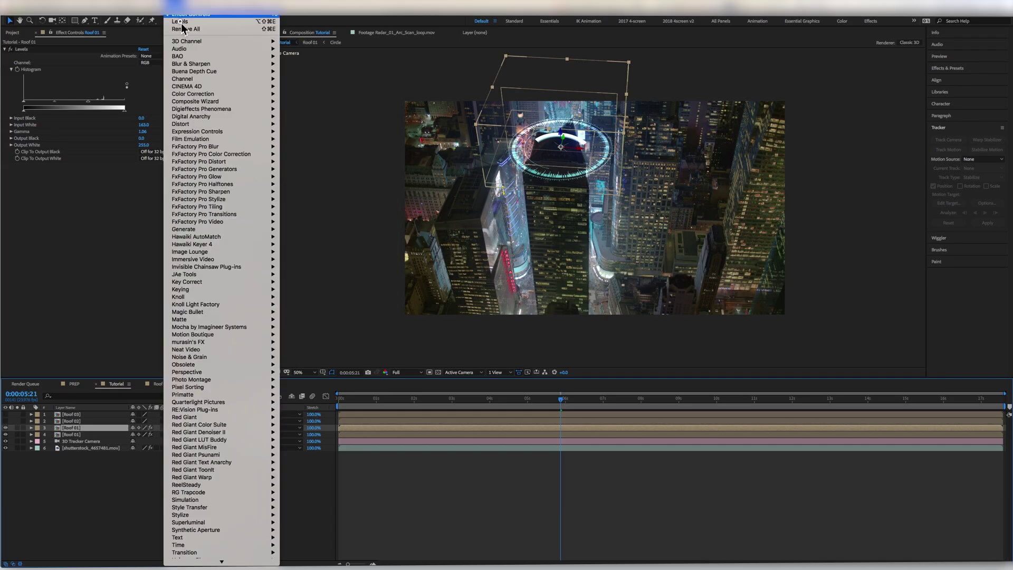
mouse_move(198, 63)
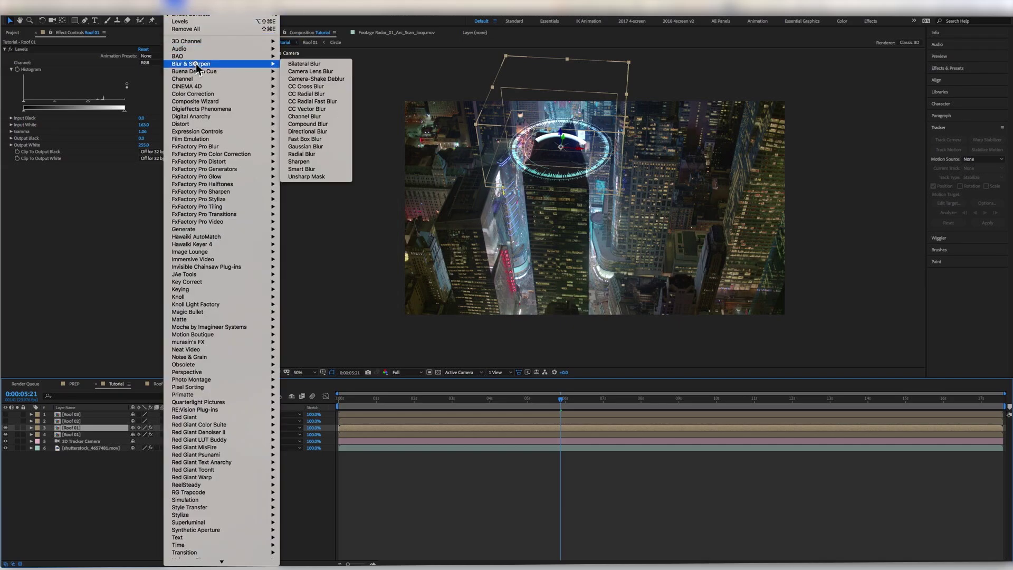
left_click(330, 146)
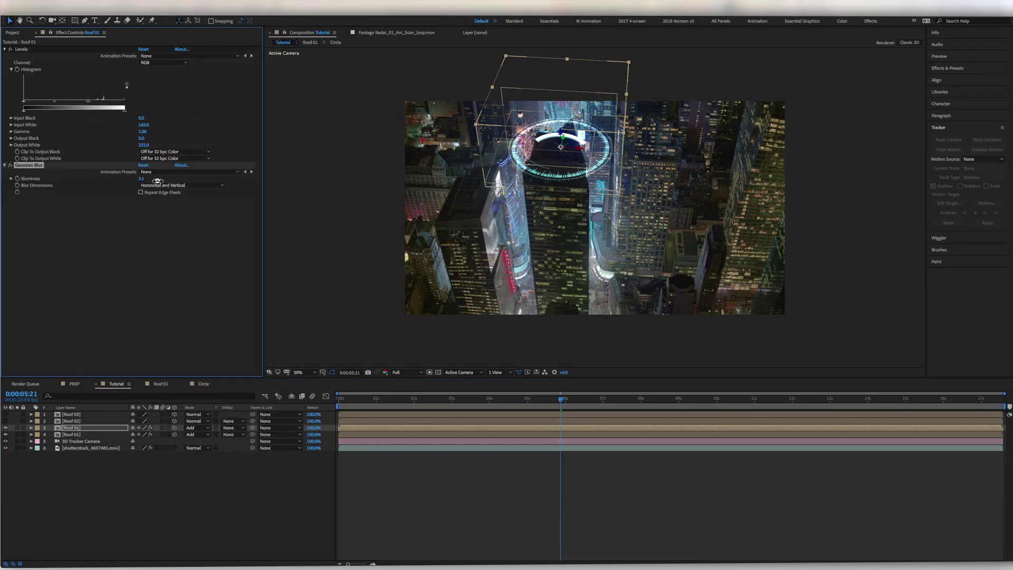
mouse_move(237, 188)
left_mouse_down()
mouse_move(289, 192)
mouse_move(243, 189)
left_mouse_up()
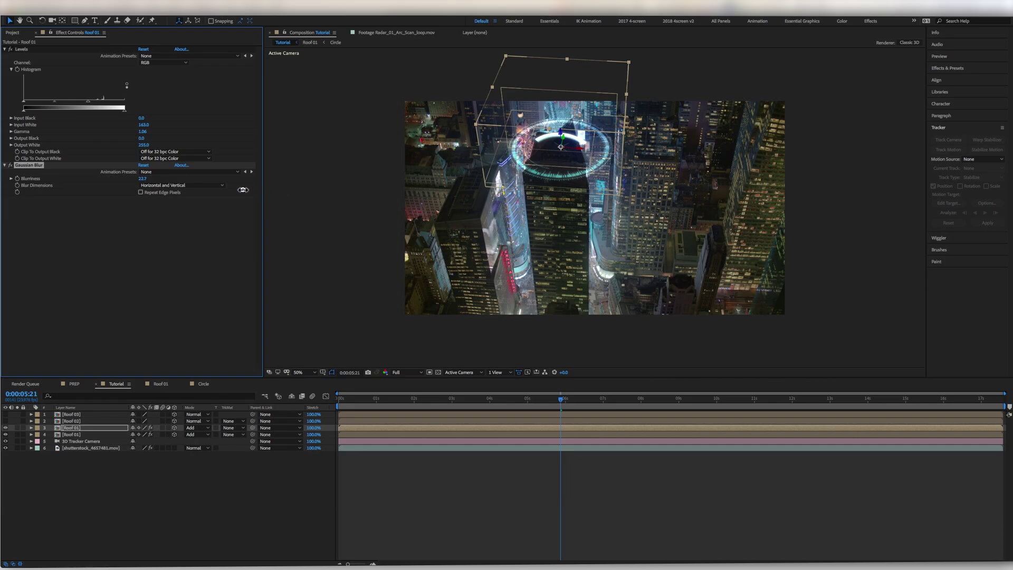
left_click(102, 297)
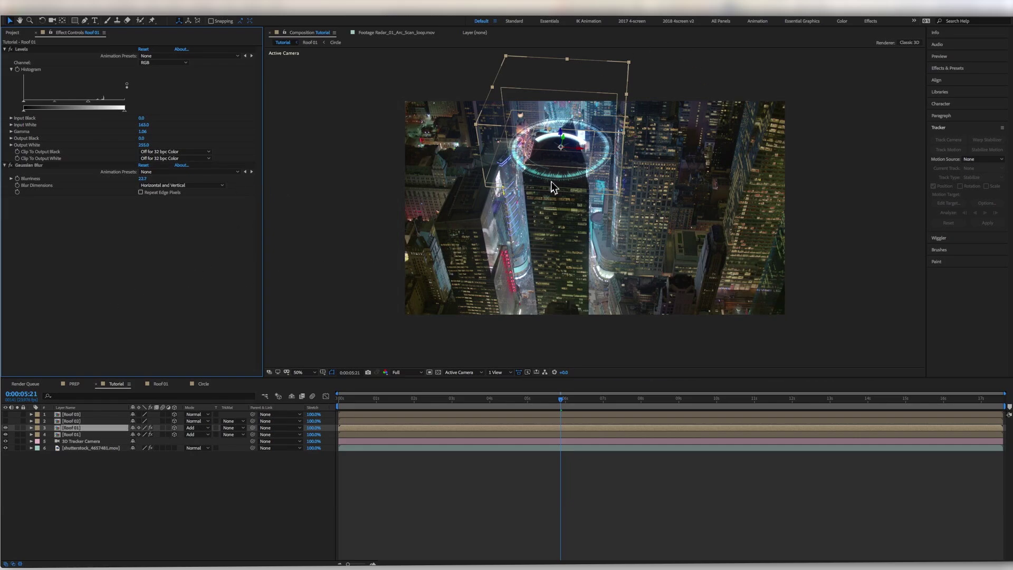
Preview the glowing Roof 01 radar over the footage from the start of the Tutorial composition.
left_click_drag(528, 404, 296, 397)
key("space")
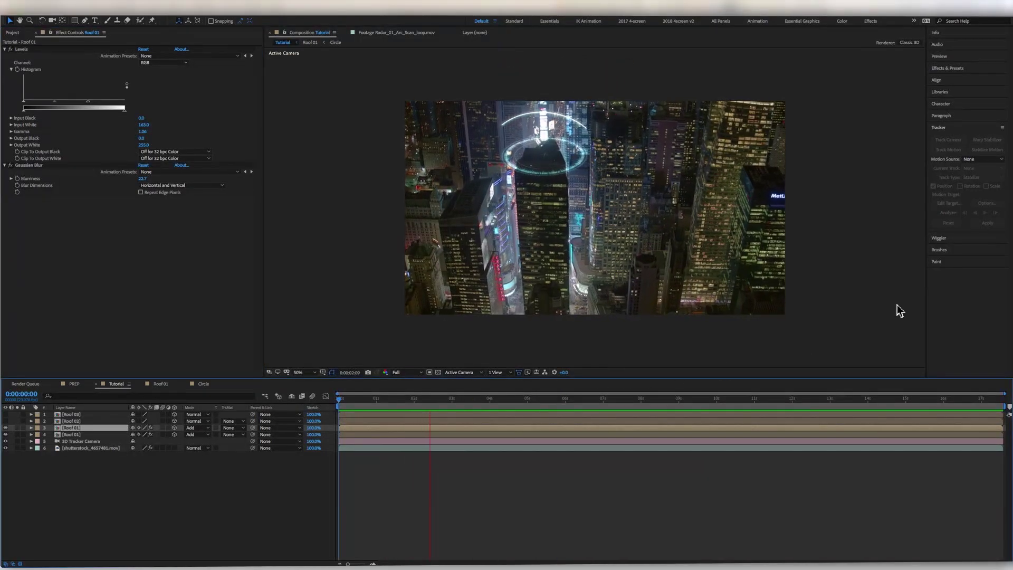
key("space")
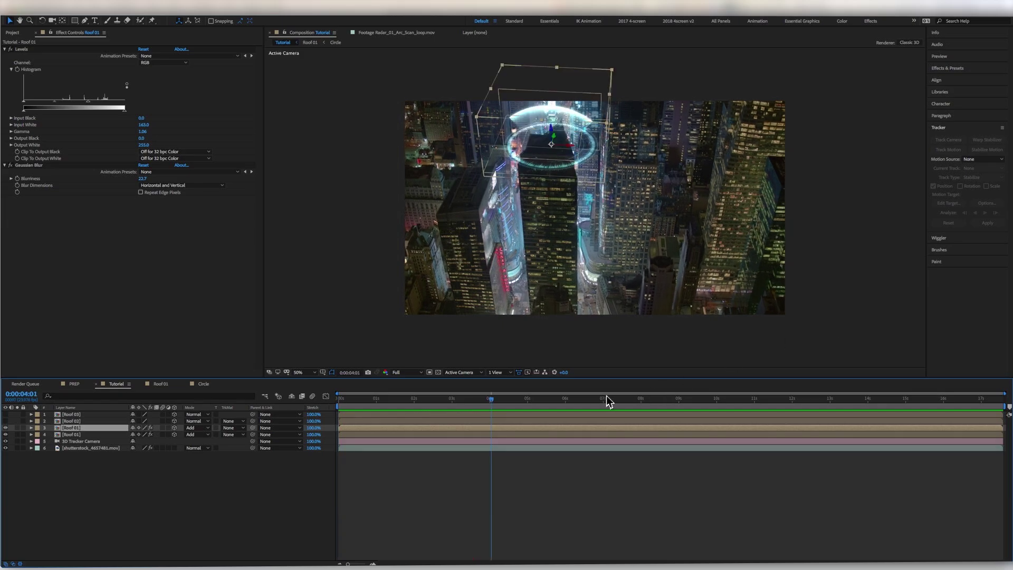
Move to 0:00:11:18 and turn on the visibility of the Roof 02 and Roof 03 layers.
left_click_drag(503, 402, 783, 412)
left_click(69, 420)
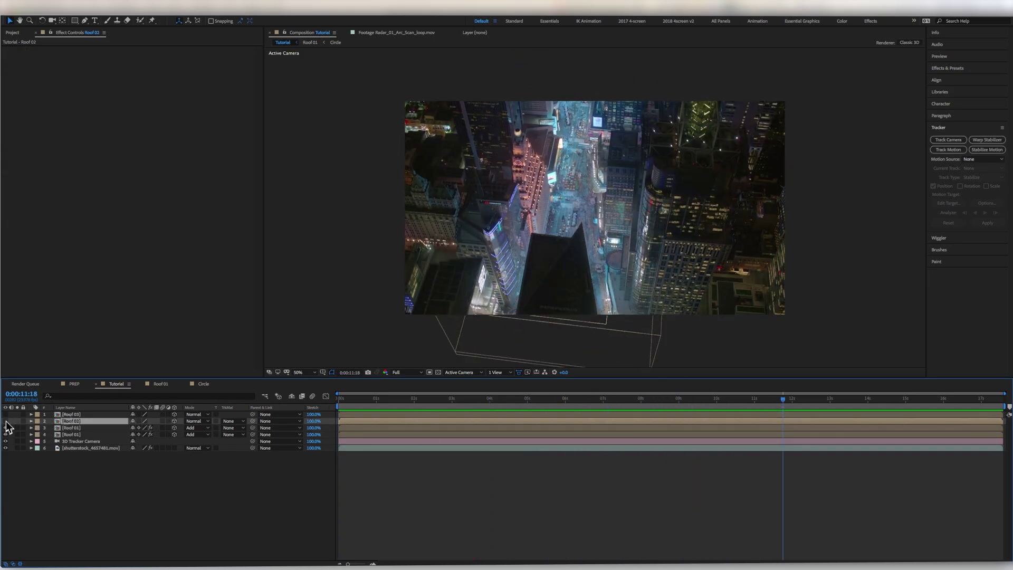
left_click(5, 420)
left_click(5, 415)
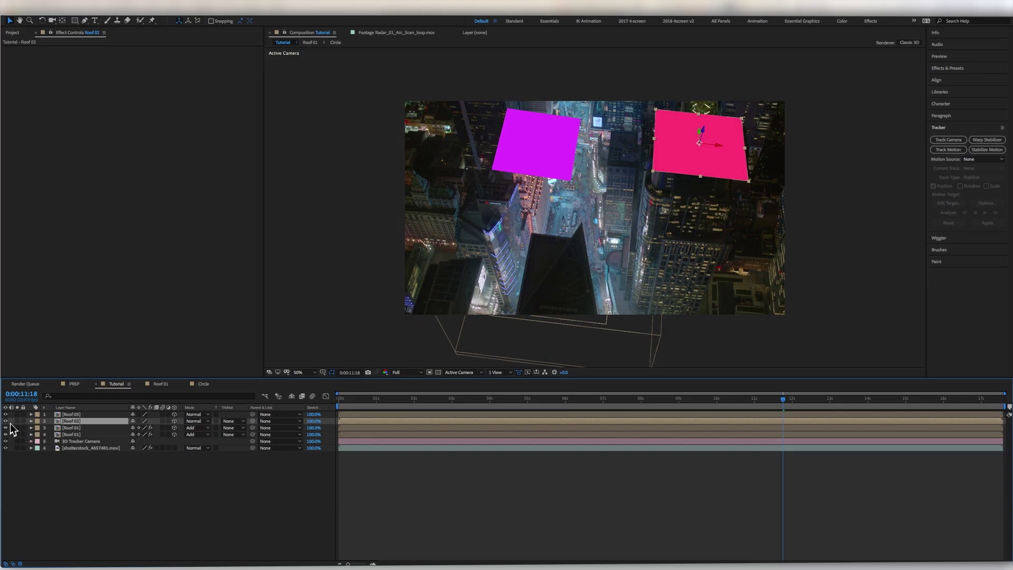
Copy all layers from the Roof 01 pre-comp and paste them into Roof 02 in place of its solid.
left_click(59, 427)
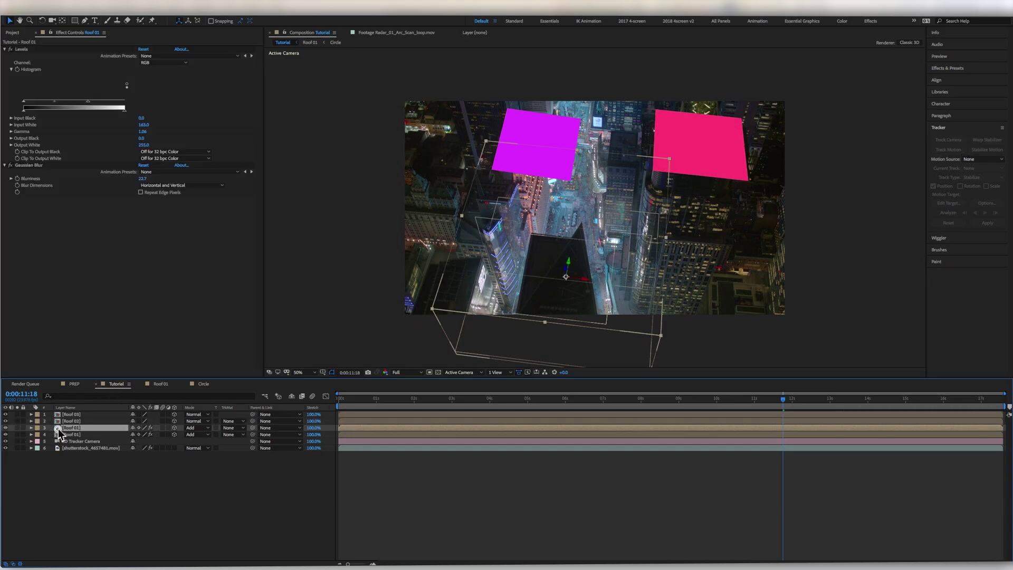
double_click(59, 429)
key("ctrl+a")
key("ctrl+c")
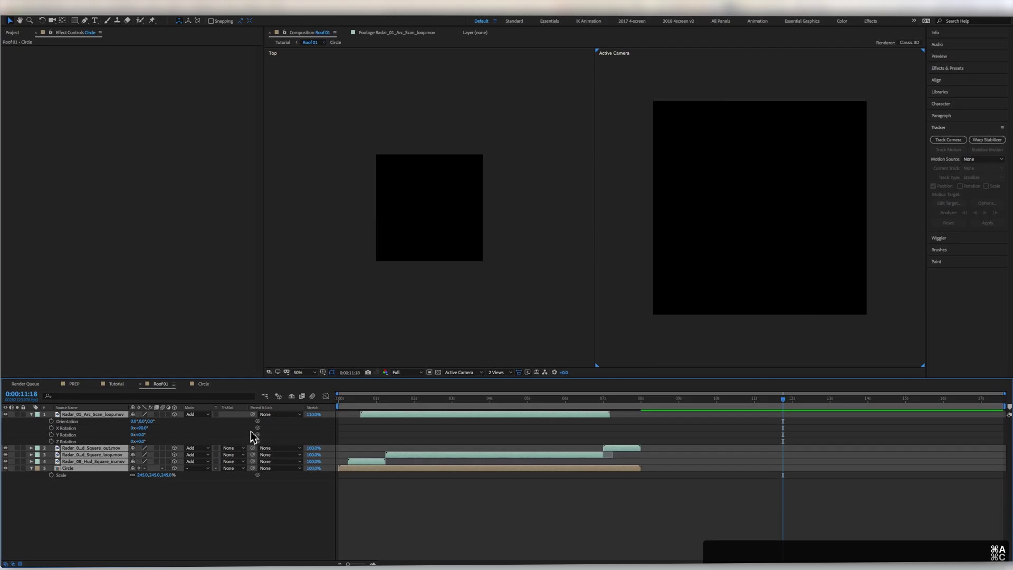
left_click(116, 384)
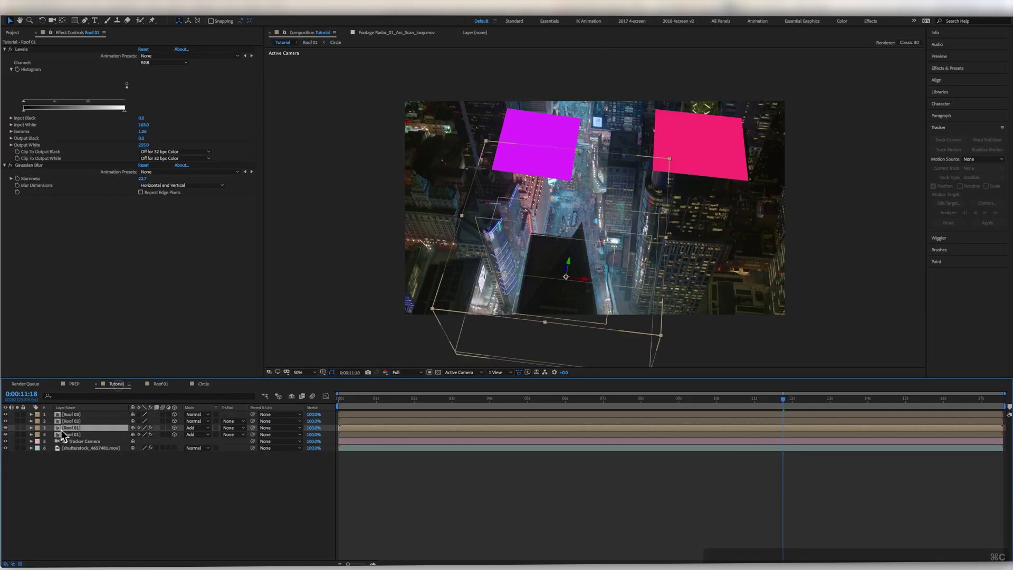
double_click(77, 422)
left_click(76, 415)
key("Delete")
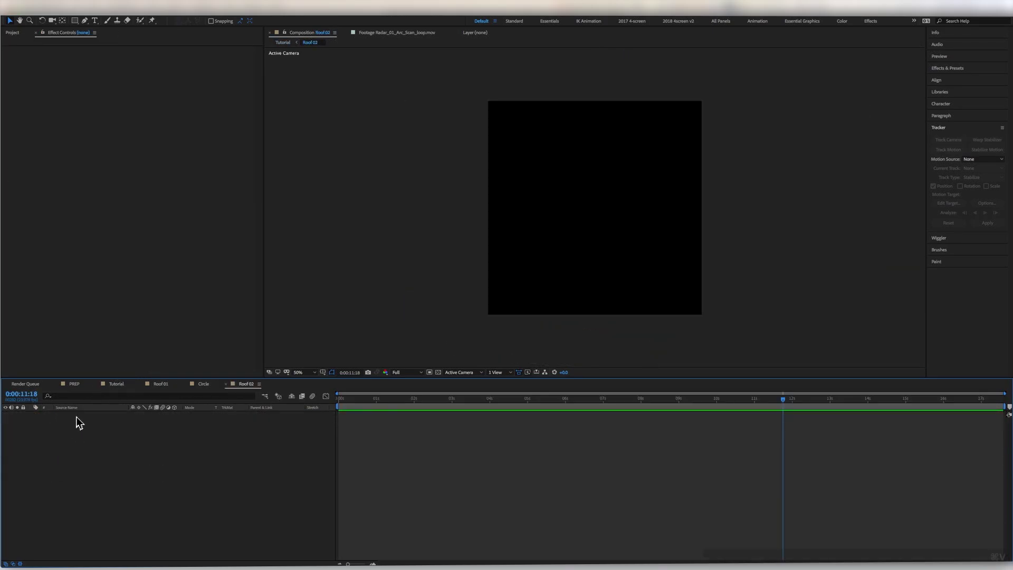
key("ctrl+v")
At 0:00:02:13, duplicate the Circle layer, pull the copy forward in depth in a Top view, and scale it to 197%.
left_click_drag(391, 402, 435, 402)
left_click(93, 464)
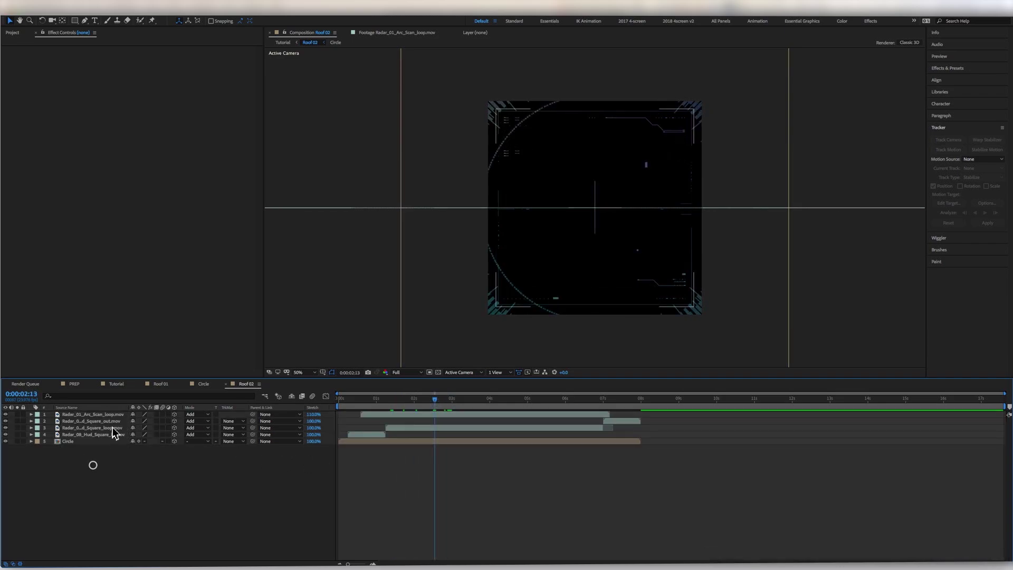
left_click(374, 440)
key("ctrl+d")
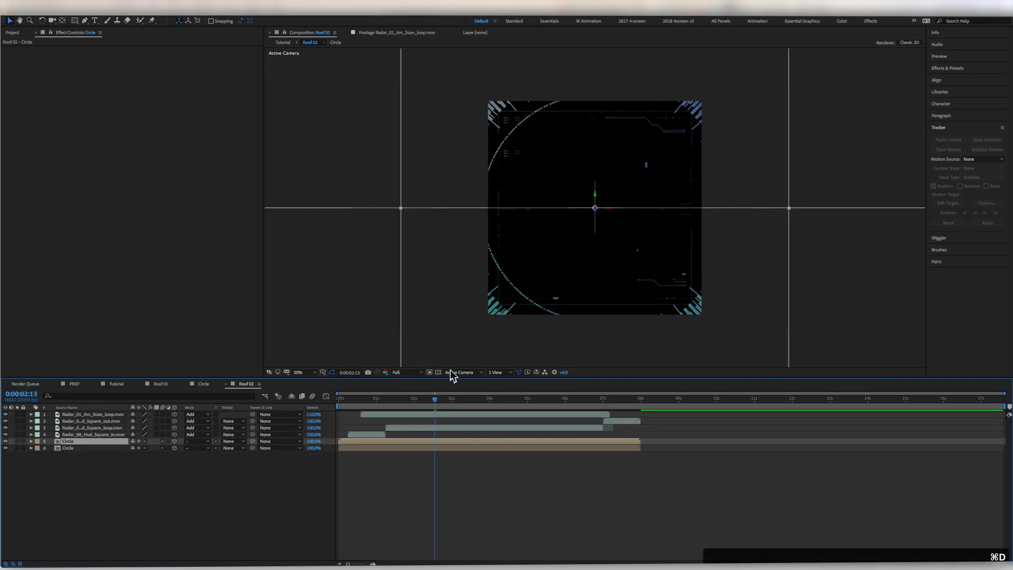
left_click(503, 372)
left_click(525, 393)
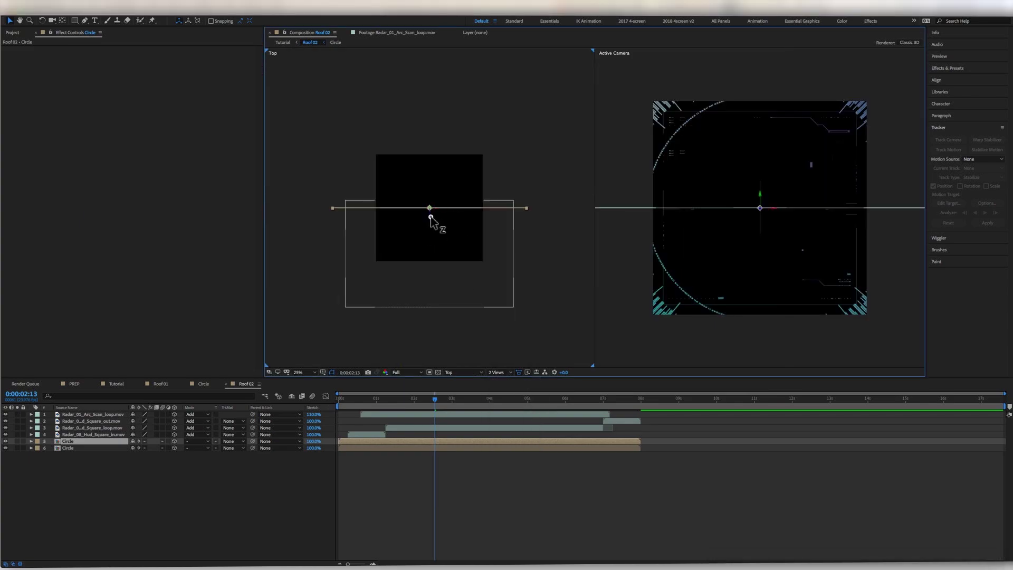
left_click_drag(431, 217, 433, 250)
key("s")
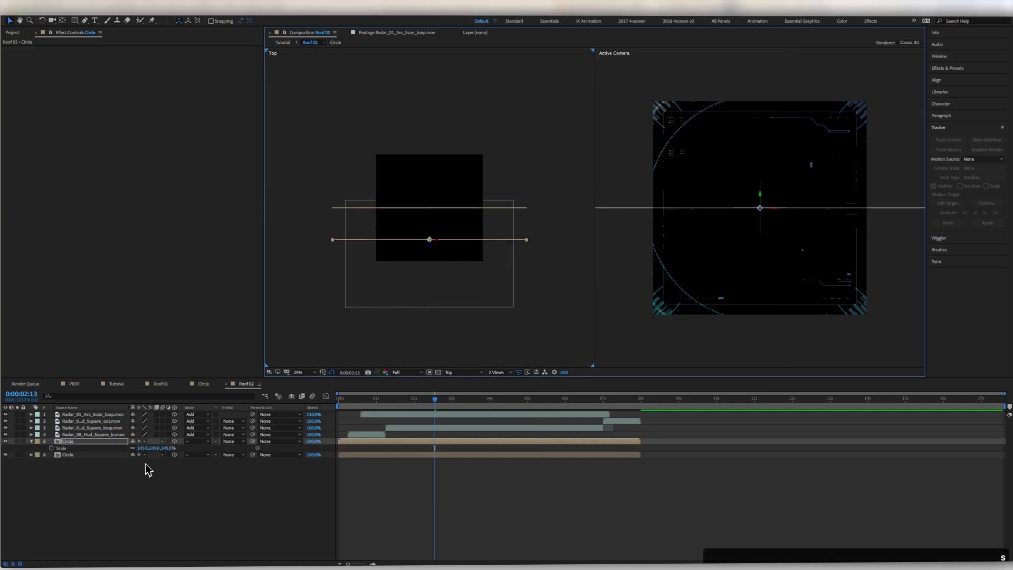
left_click_drag(168, 450, 148, 448)
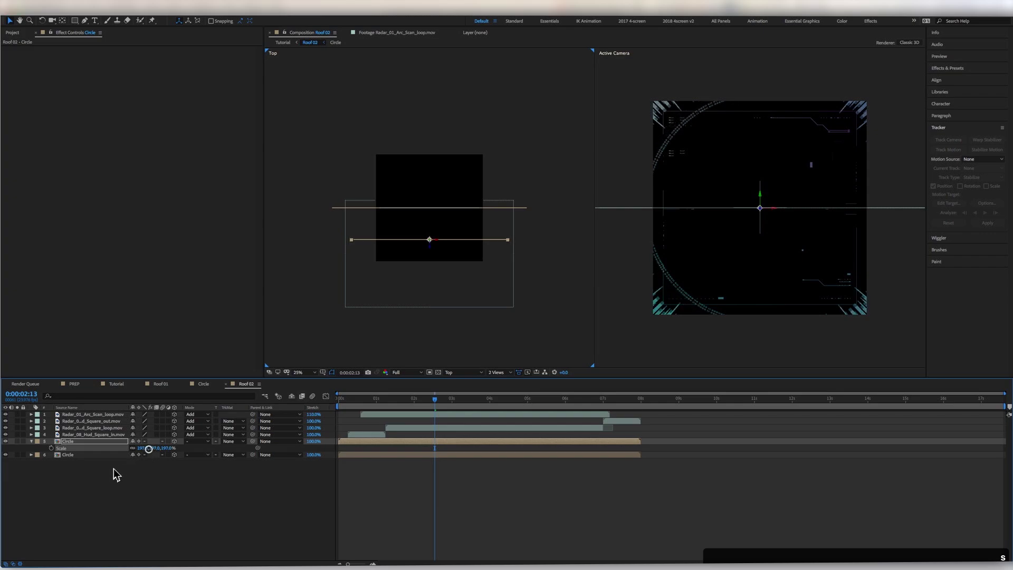
Duplicate the 197% Circle, pull the new copy further forward to a Z position of about -684, and scale it to 155%.
key("super+d")
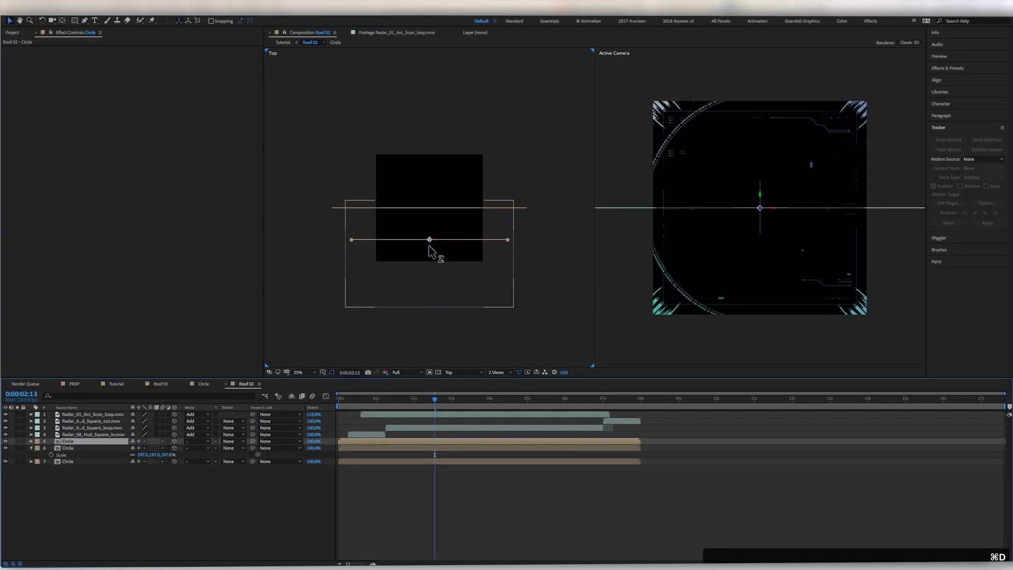
left_click_drag(430, 252, 445, 290)
key("s")
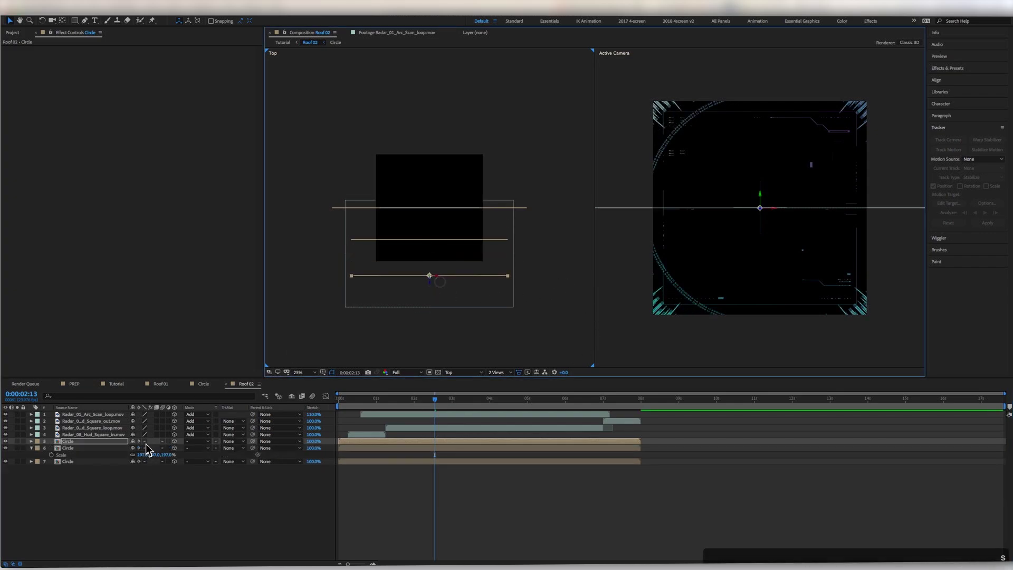
left_click_drag(172, 448, 152, 449)
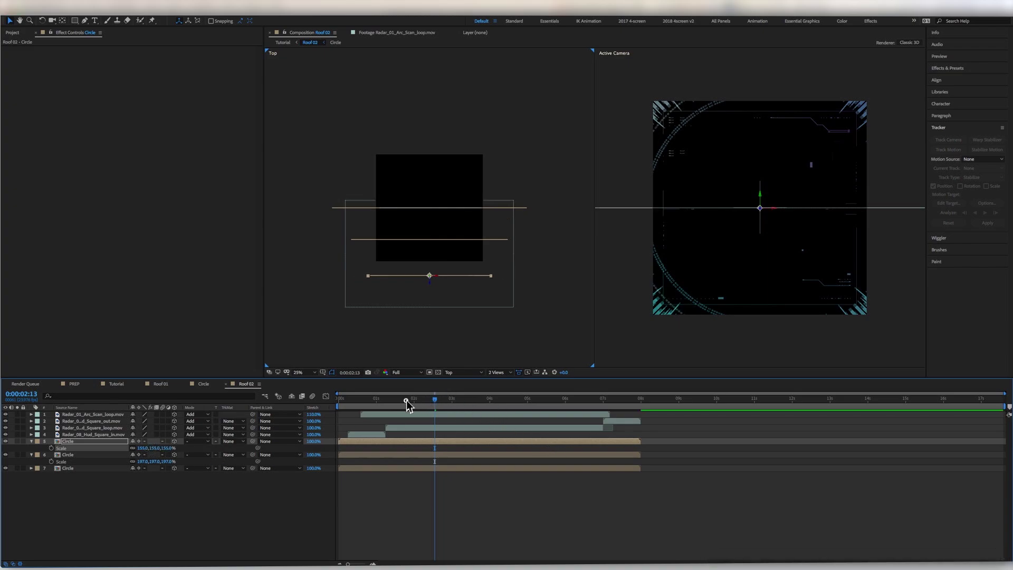
Set Position and Scale keyframes on all three Circle layers at 0:00:01:23 and move back to 0:00:01:02.
left_click(413, 400)
left_click(107, 468, "shift")
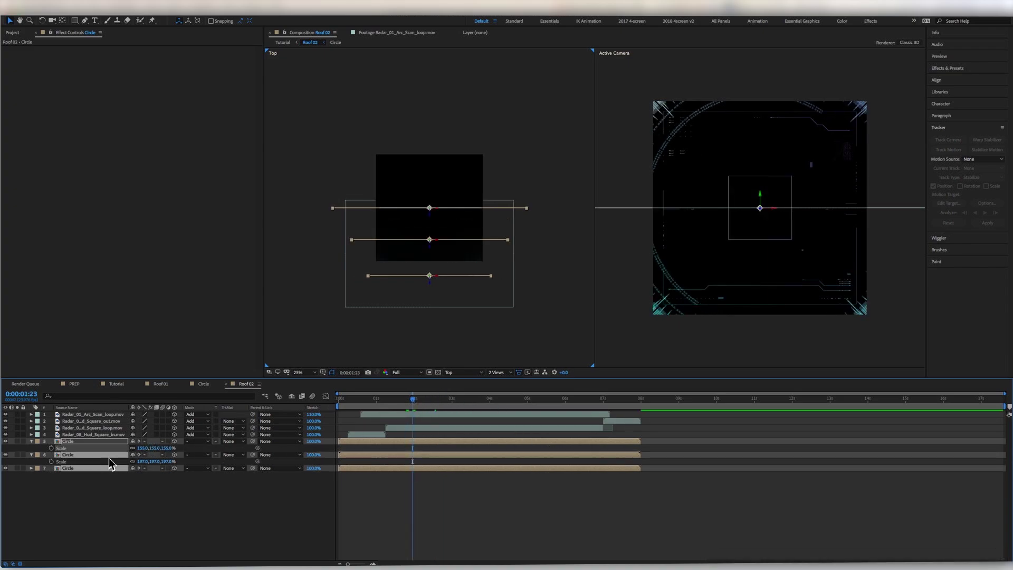
key("p")
key("s")
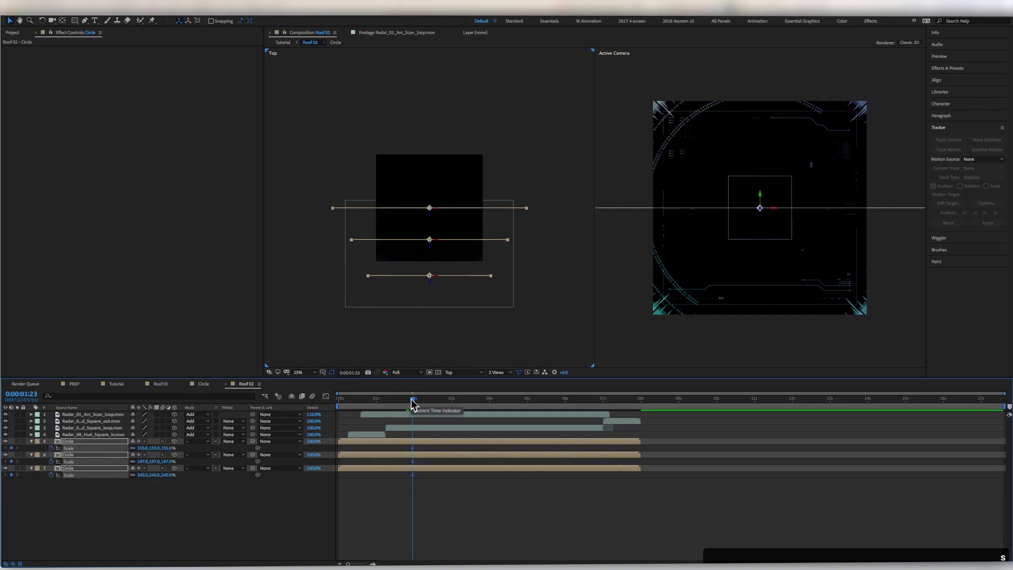
key("u")
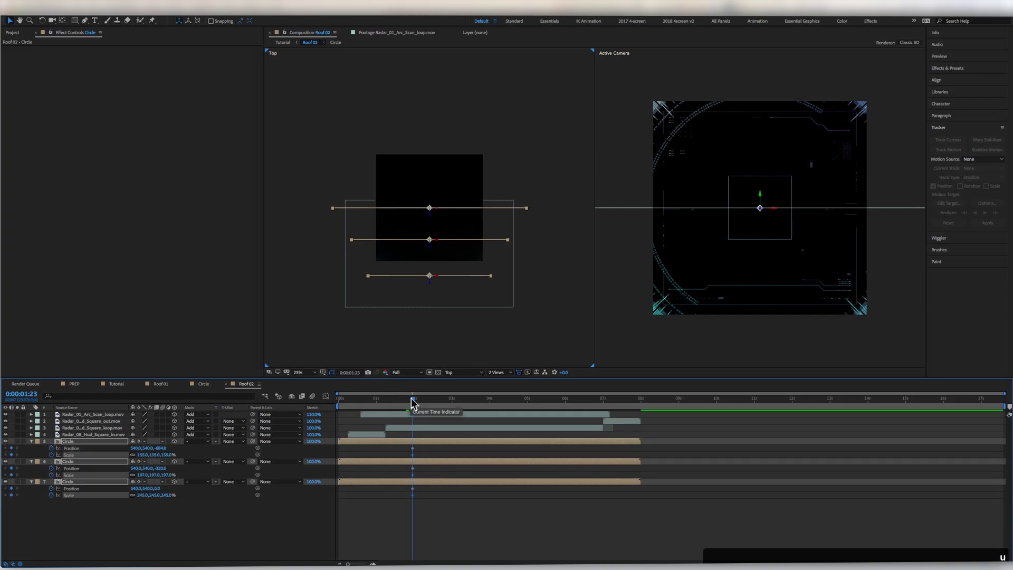
left_click_drag(412, 404, 379, 404)
left_click(169, 511)
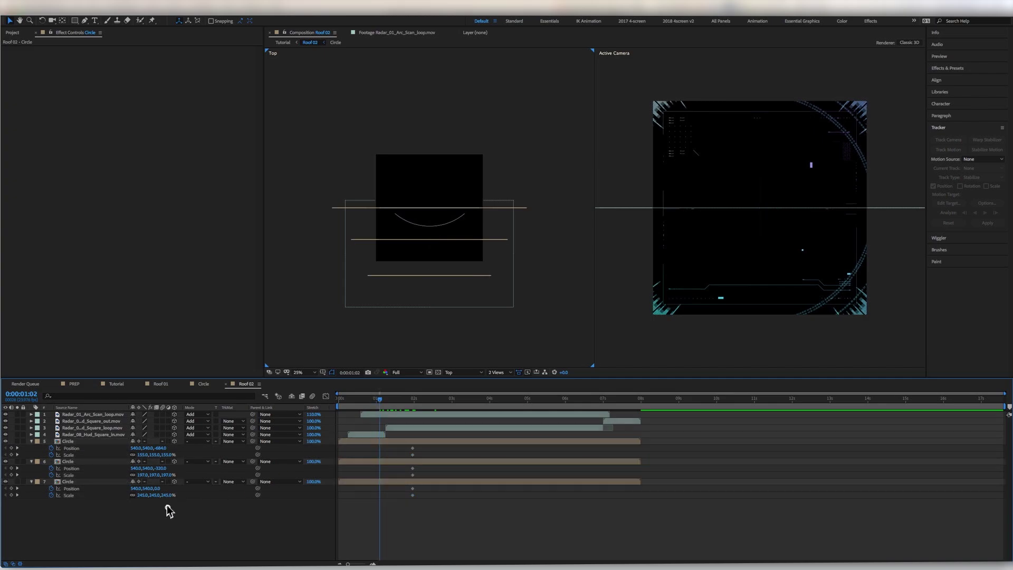
left_click(87, 481)
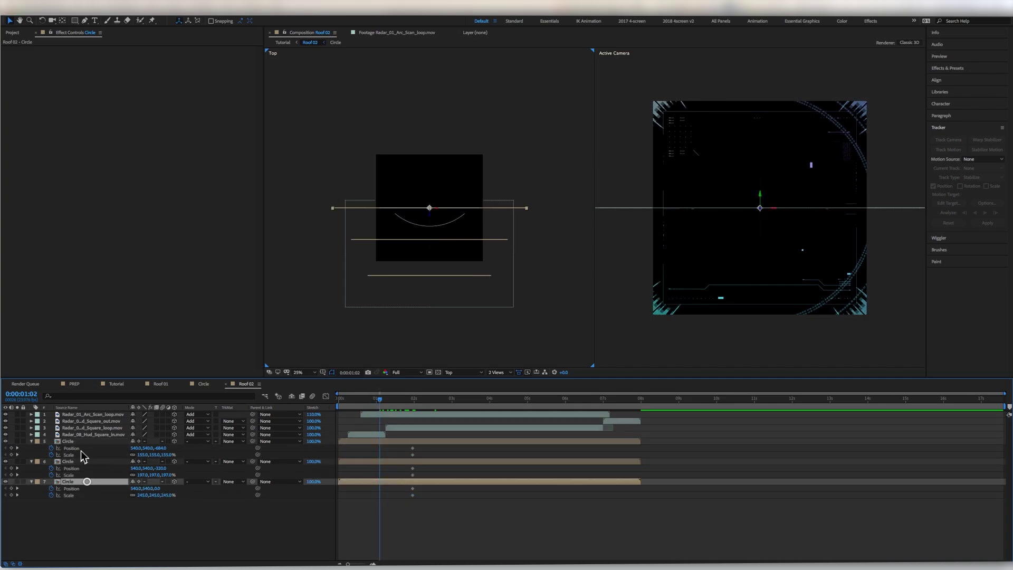
left_click(81, 450)
key("super+c")
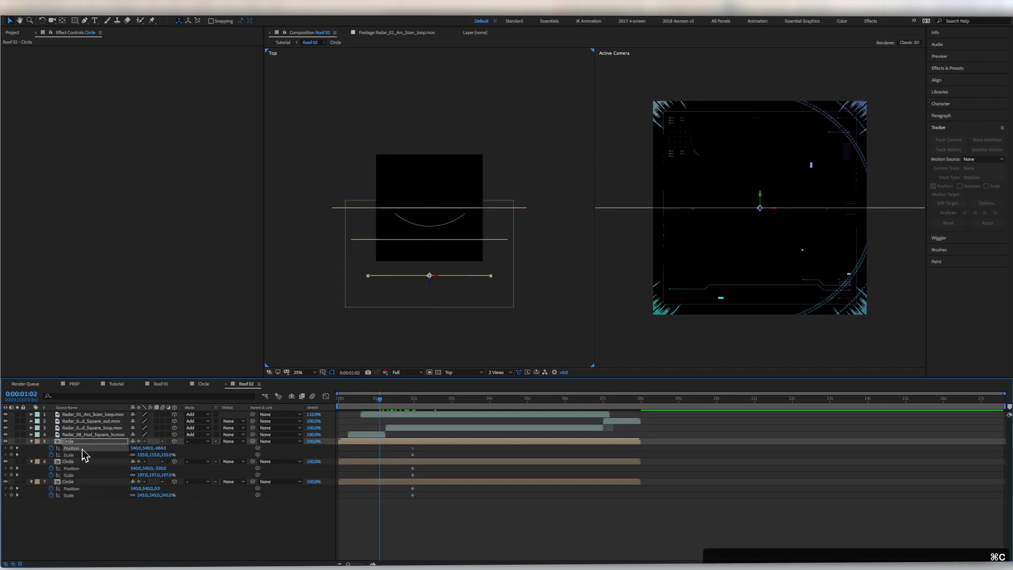
left_click(77, 463)
key("super+v")
left_click(74, 488)
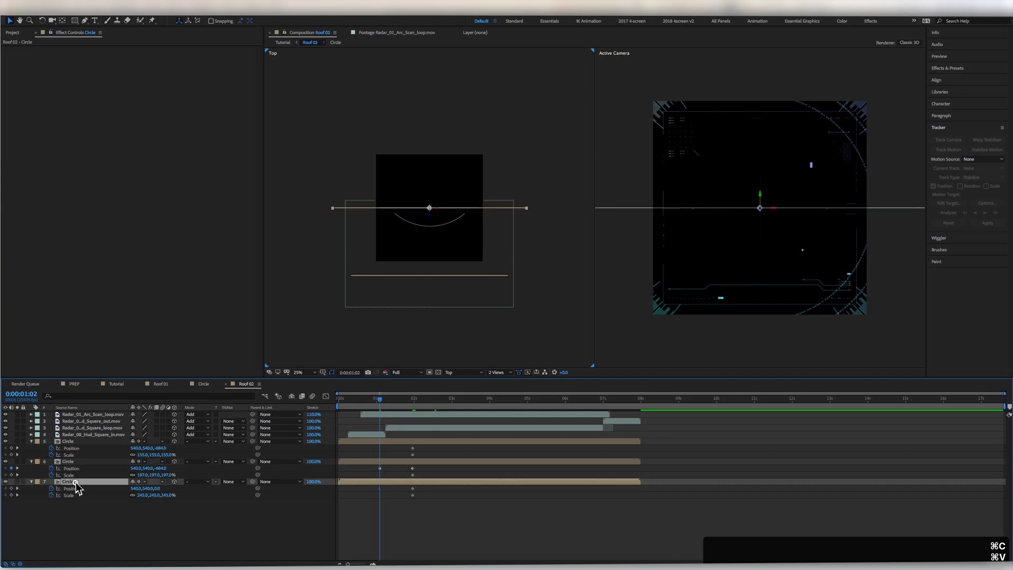
key("cmd+z")
Copy the lowest Circle layer's Position keyframe, with Z at 0, onto the other two Circle layers at 0:00:01:02.
left_click(74, 488)
key("super+c")
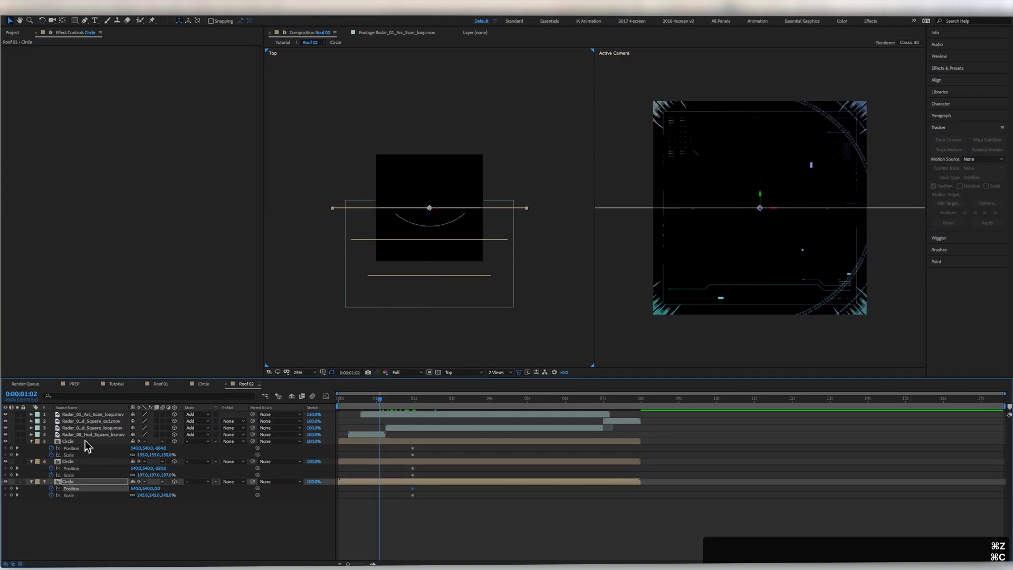
left_click(77, 442)
key("super+v")
left_click(76, 462)
key("super+v")
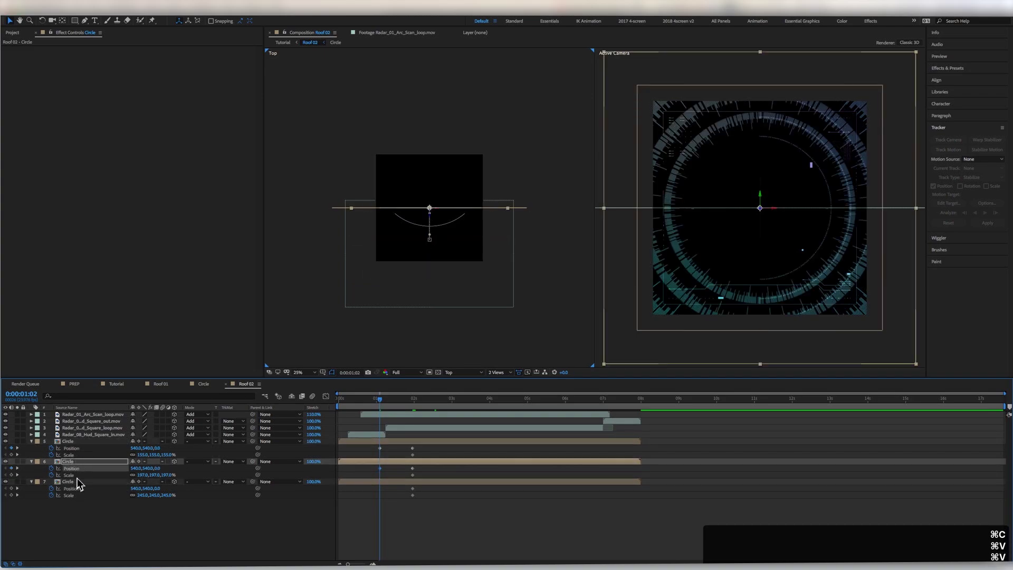
Copy the uppermost Circle layer's 155% Scale keyframe onto the other two Circle layers at 0:00:01:02.
left_click(70, 455)
key("super+c")
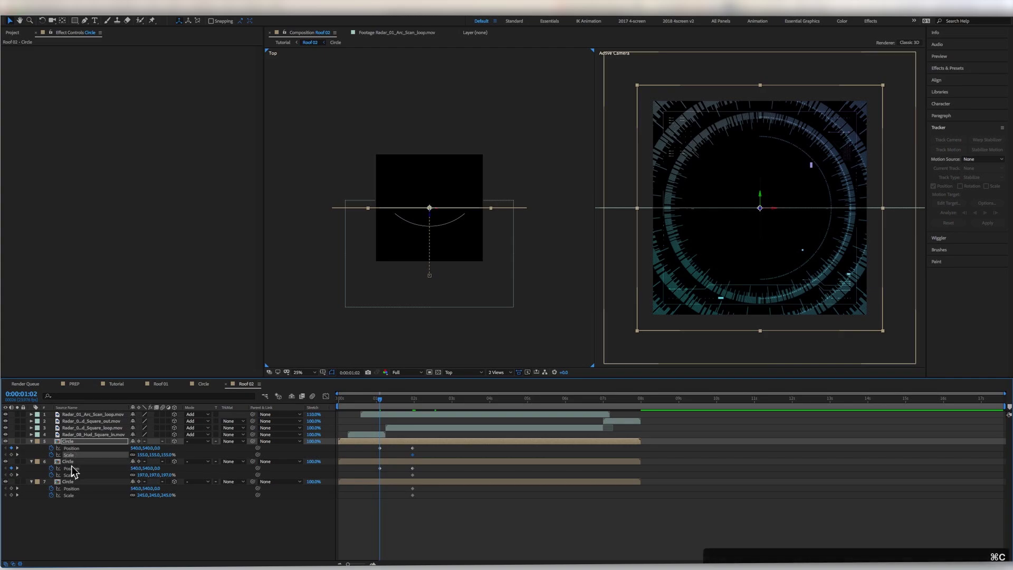
left_click(74, 461)
key("super+v")
left_click(74, 482)
key("super+v")
left_click(192, 554)
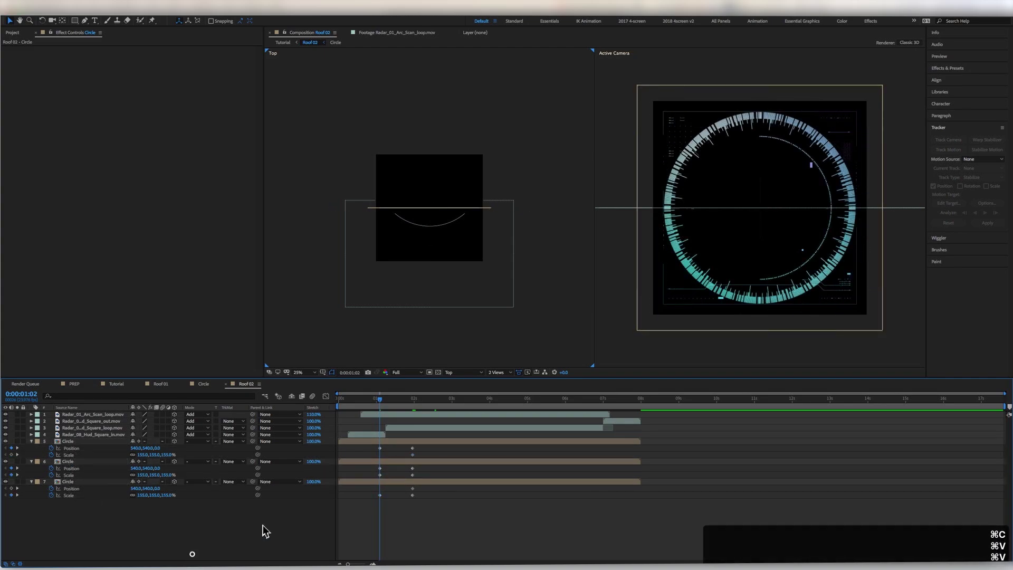
Copy the middle Circle layer's Position keyframes onto the lowest Circle layer at 0:00:01:02.
left_click(68, 442)
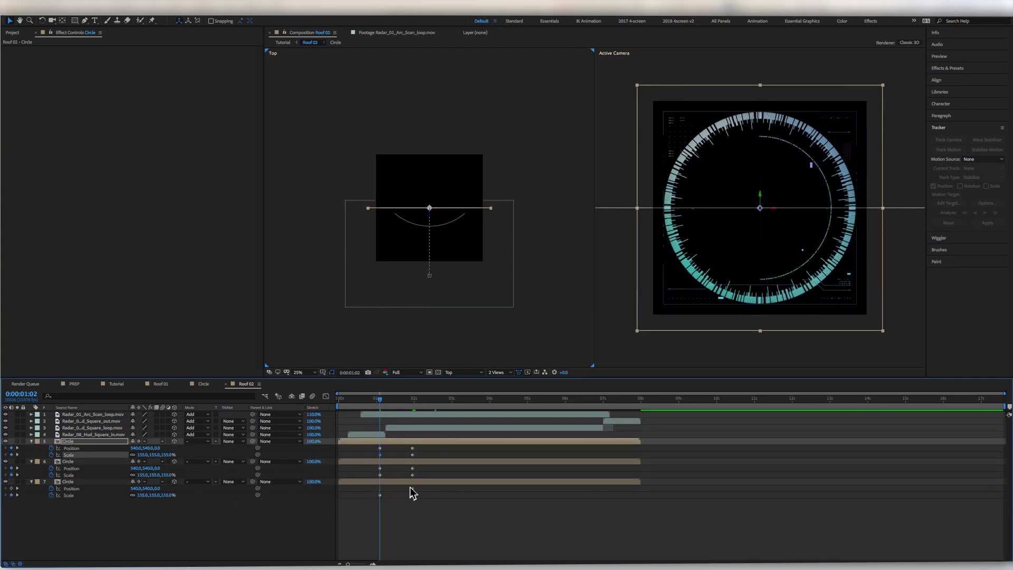
left_click(90, 468)
key("super+c")
left_click(72, 482)
key("super+v")
Scrub through the circle animation and apply Easy Ease to all Position and Scale keyframes of the three Circle layers.
left_click(420, 399)
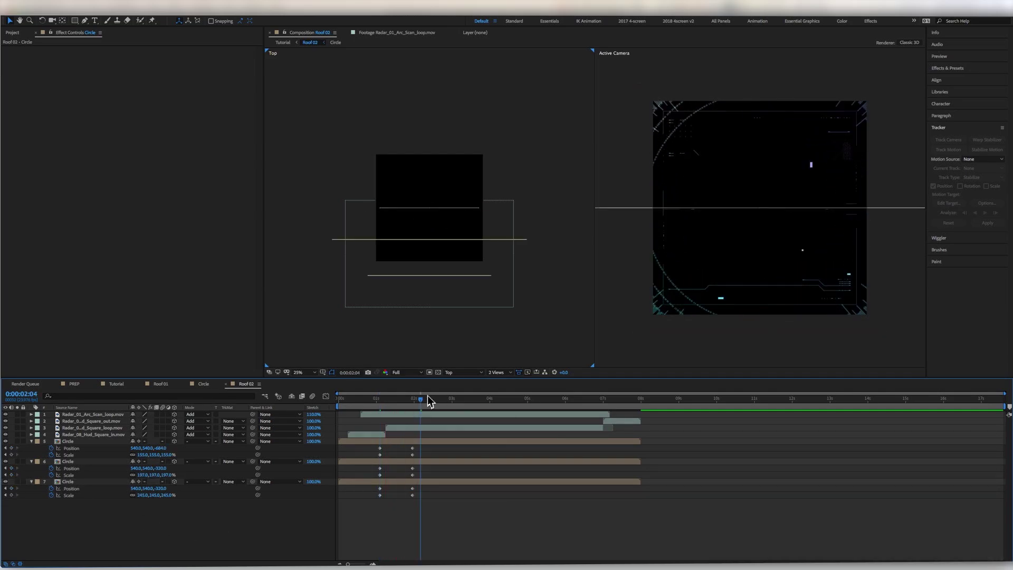
left_click_drag(429, 400, 393, 407)
left_click_drag(359, 443, 478, 554)
right_click(414, 488)
mouse_move(486, 559)
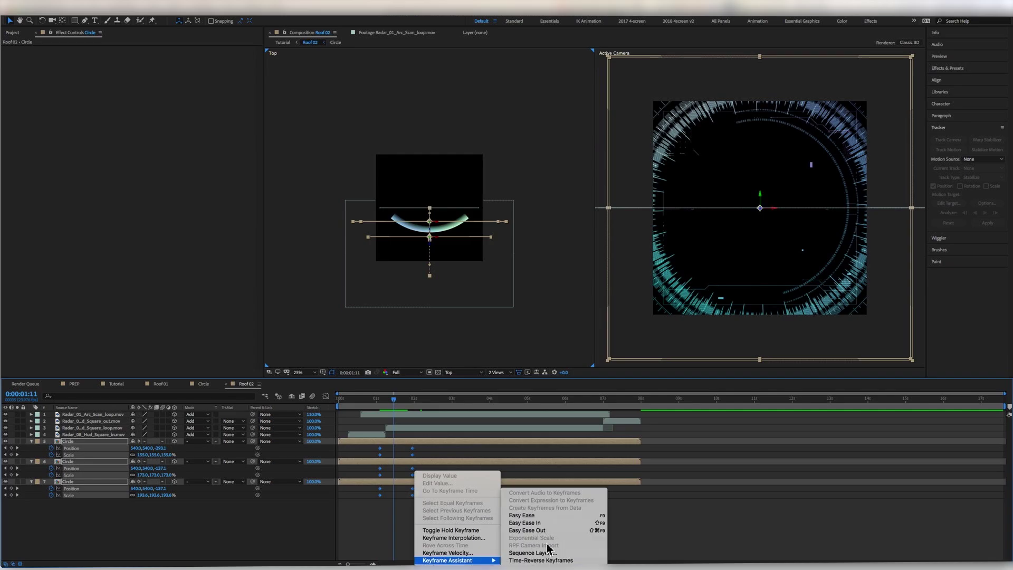
left_click(548, 516)
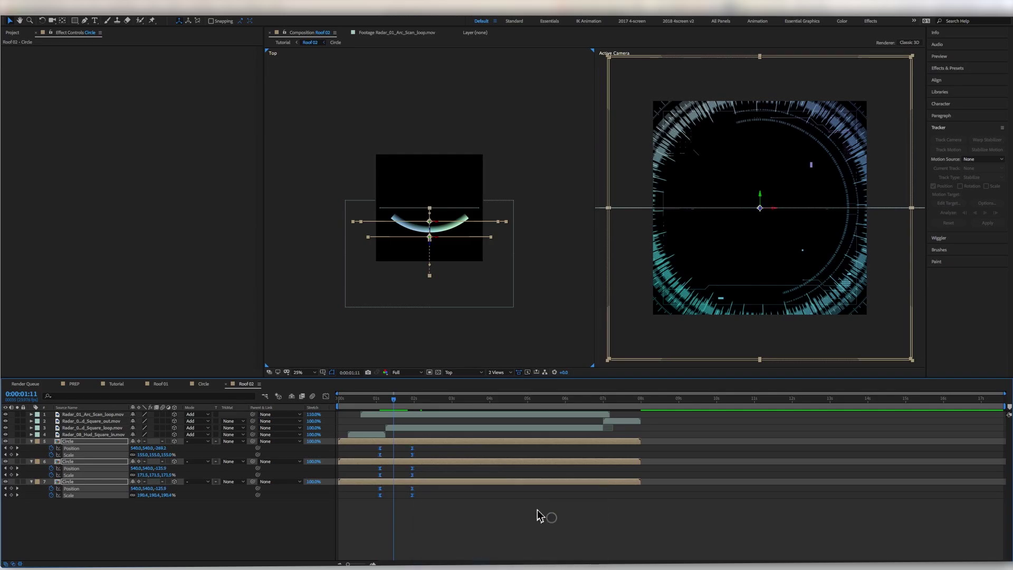
In the Tutorial composition, move to 0:00:12:09, shift the Roof 02 layer later in time, and collapse its transformations.
left_click(115, 384)
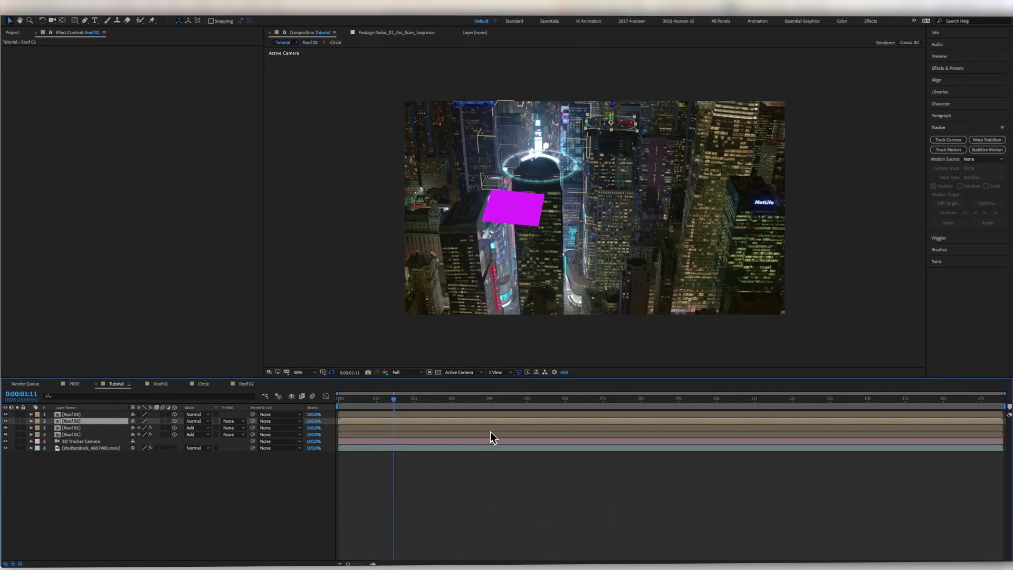
left_click_drag(404, 402, 807, 400)
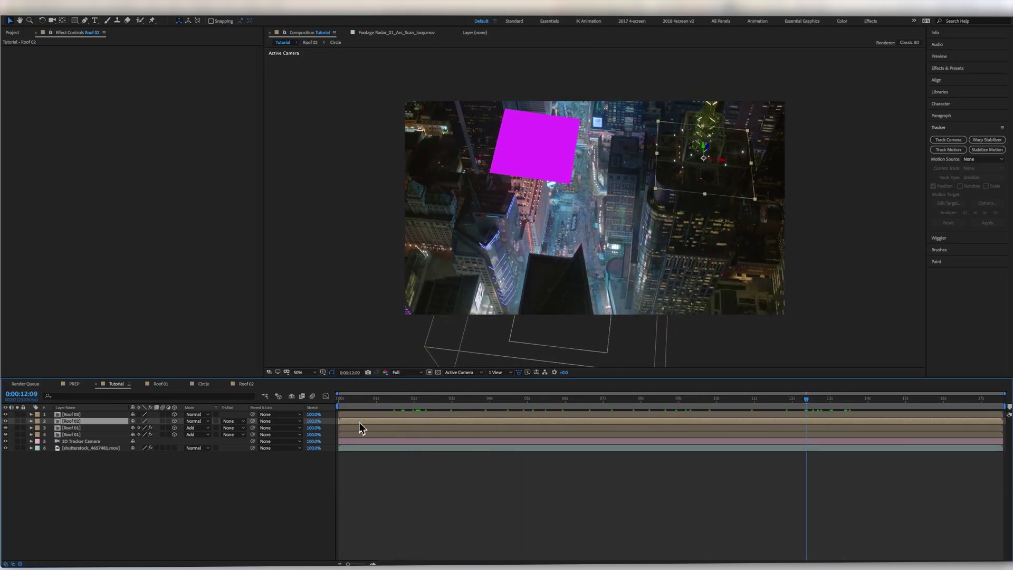
left_click_drag(359, 423, 720, 443)
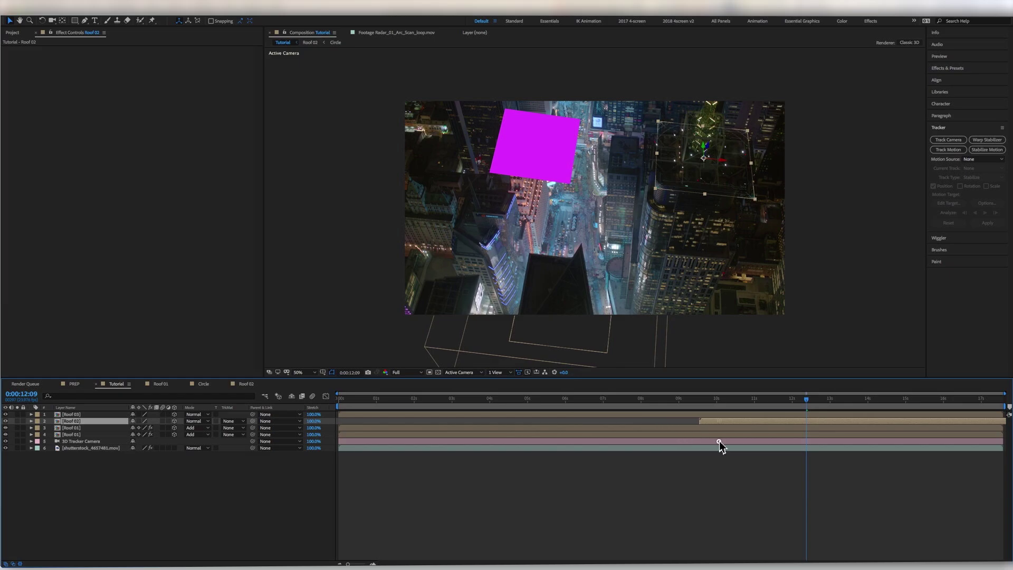
left_click(139, 421)
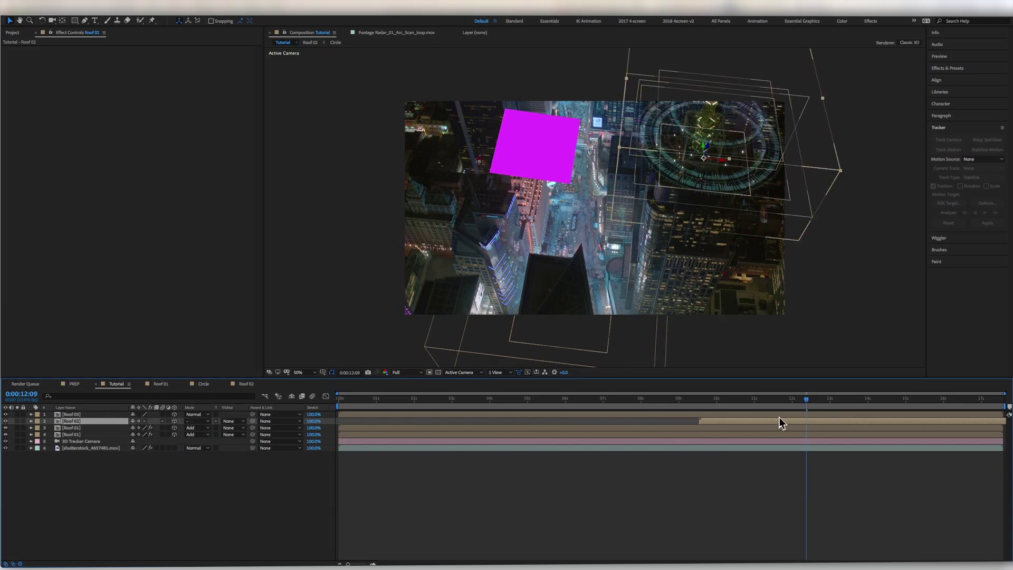
Start the Roof 02 layer at 0:00:11:06 and preview its radar over the footage from there.
left_click_drag(803, 404, 767, 420)
key("space")
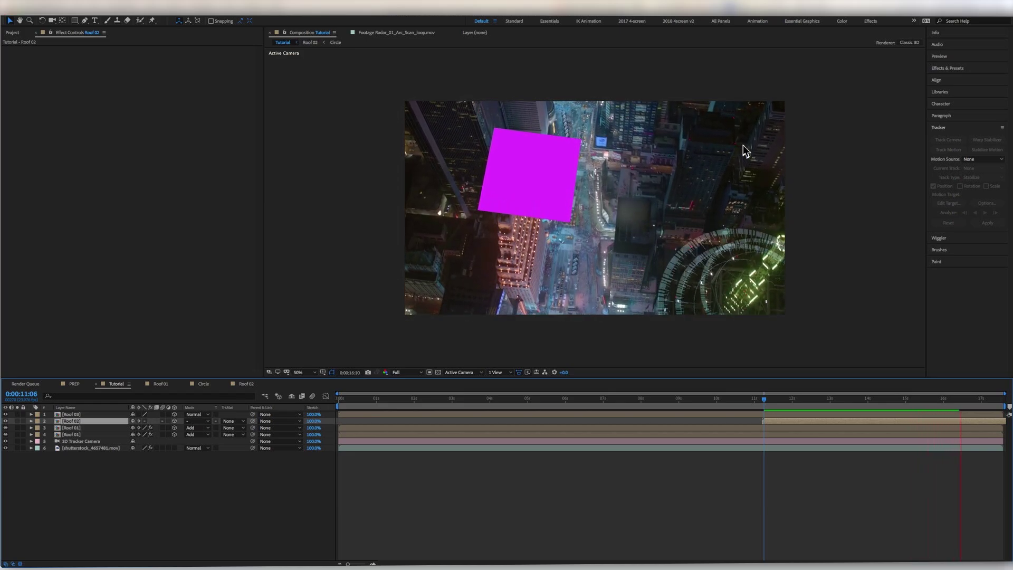
key("space")
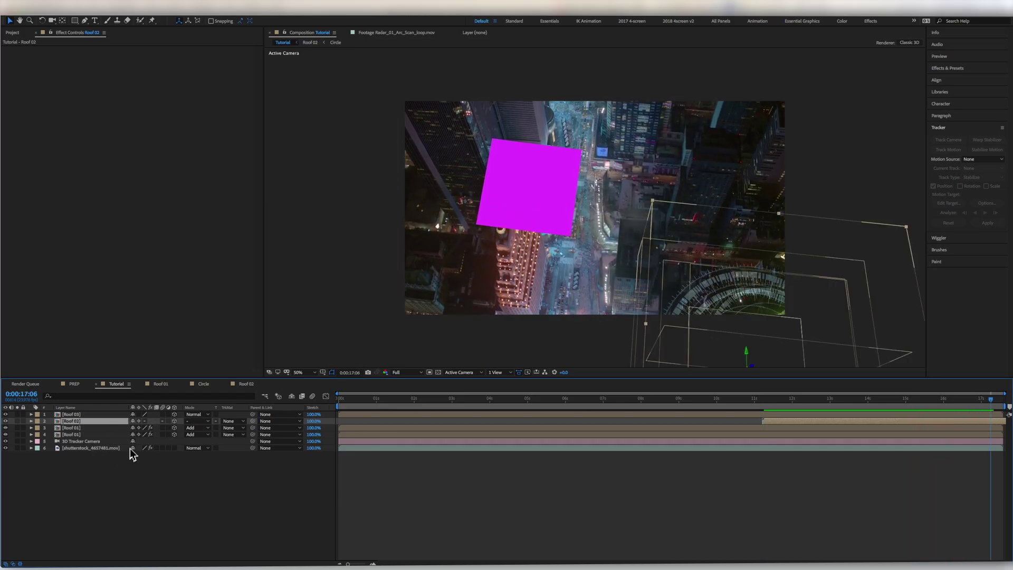
Open the Roof 01 composition and copy all of its layers.
left_click(81, 414)
left_click(61, 428)
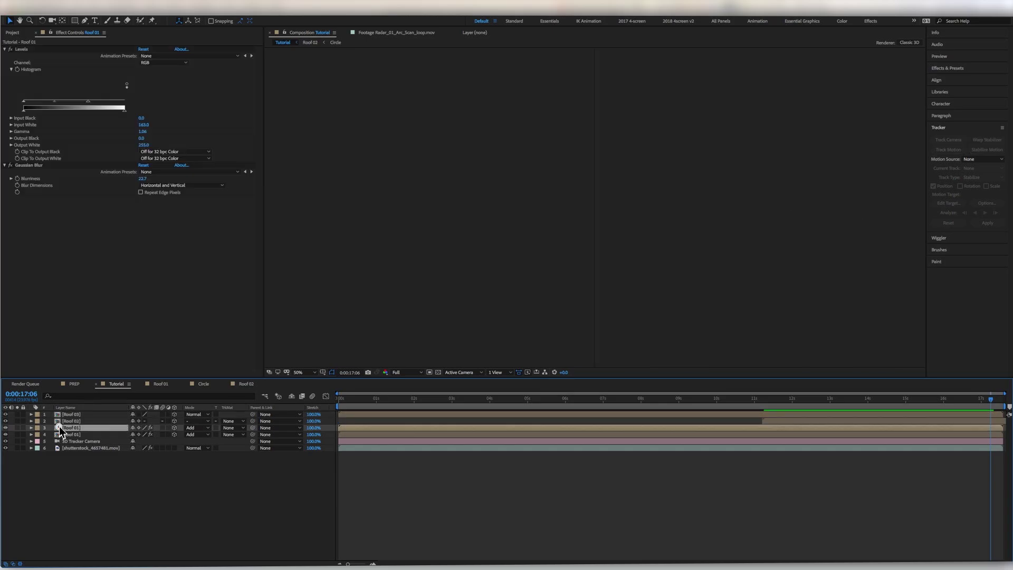
double_click(60, 428)
key("super+a")
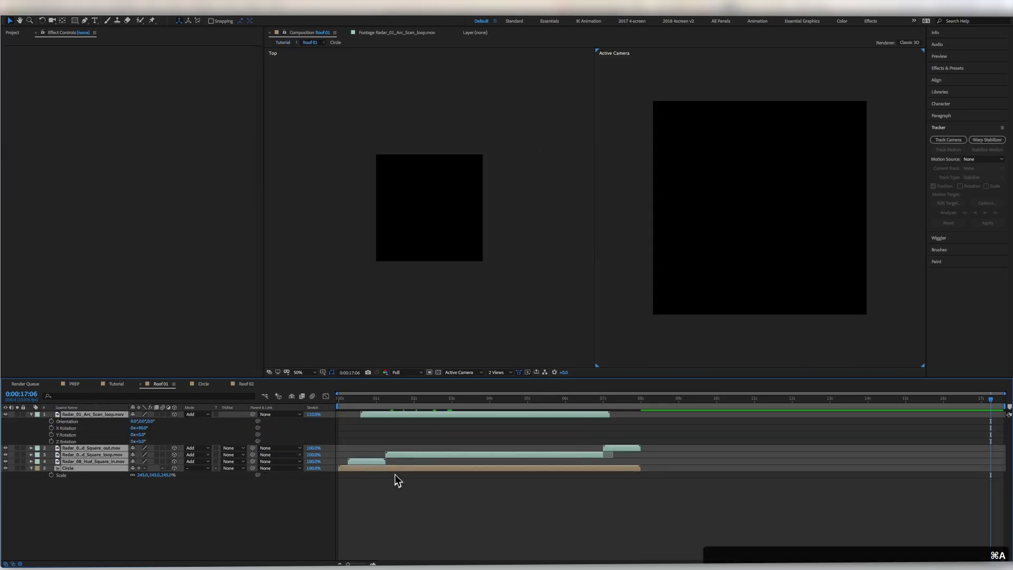
key("super+c")
Paste the copied radar layers into the Roof 03 composition and delete its magenta placeholder solid.
left_click(117, 384)
double_click(62, 415)
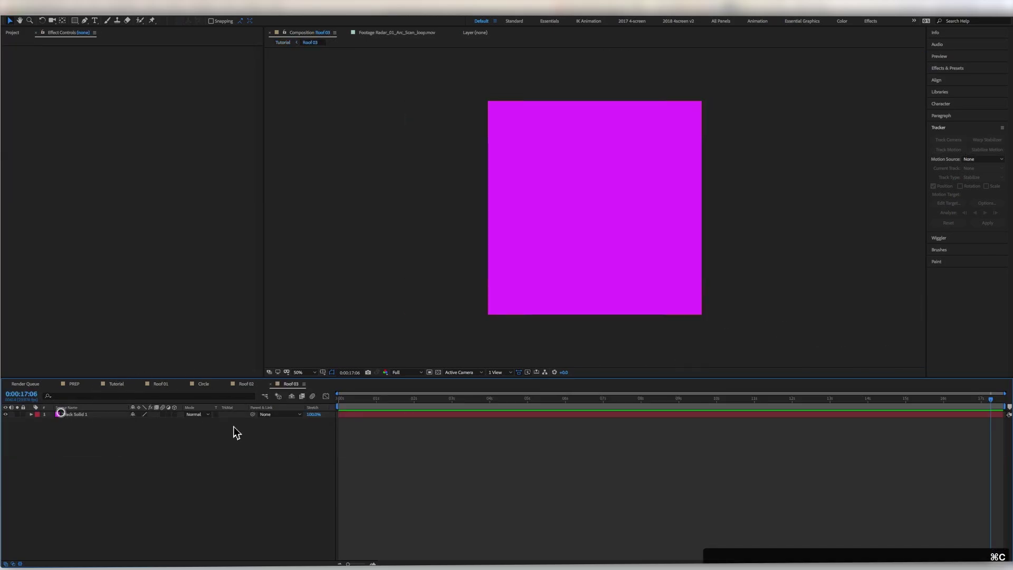
key("super+v")
left_click(87, 449)
key("Delete")
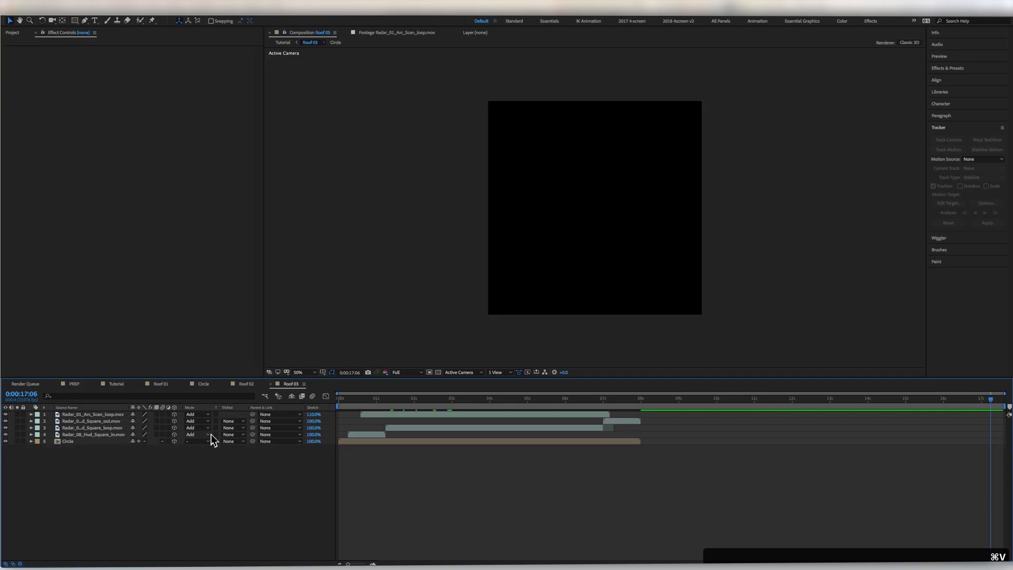
In the Tutorial composition, start the Roof 03 layer at about 13 seconds, with transformations collapsed and its scale at 20%.
left_click(113, 384)
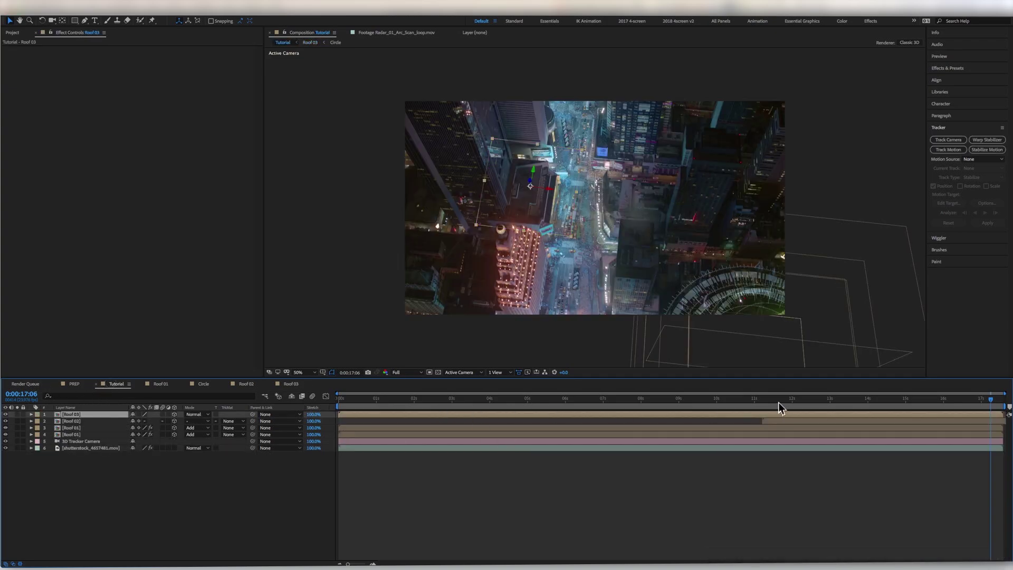
left_click_drag(367, 418, 882, 414)
left_click(138, 414)
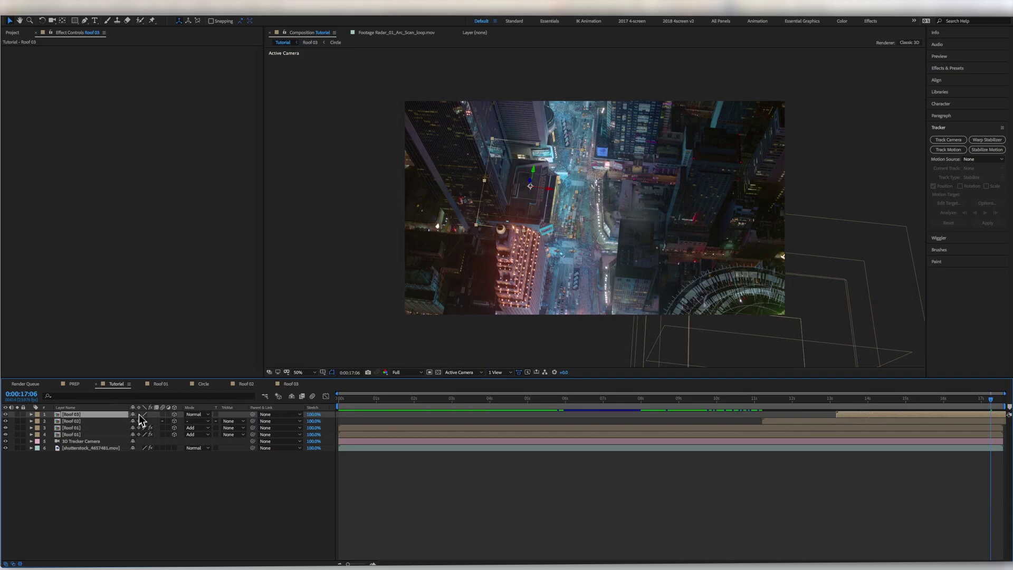
key("s")
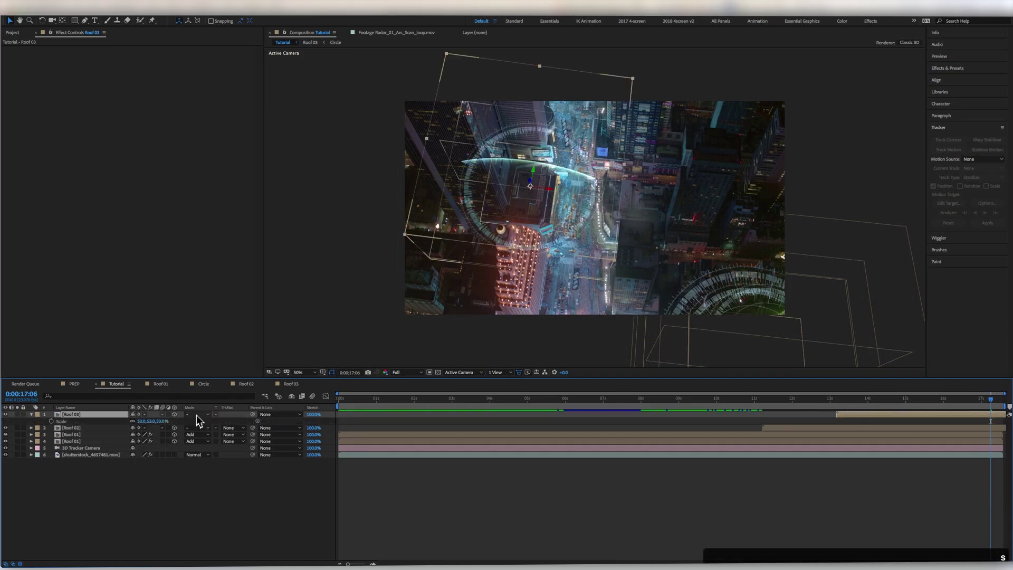
left_click_drag(160, 421, 150, 421)
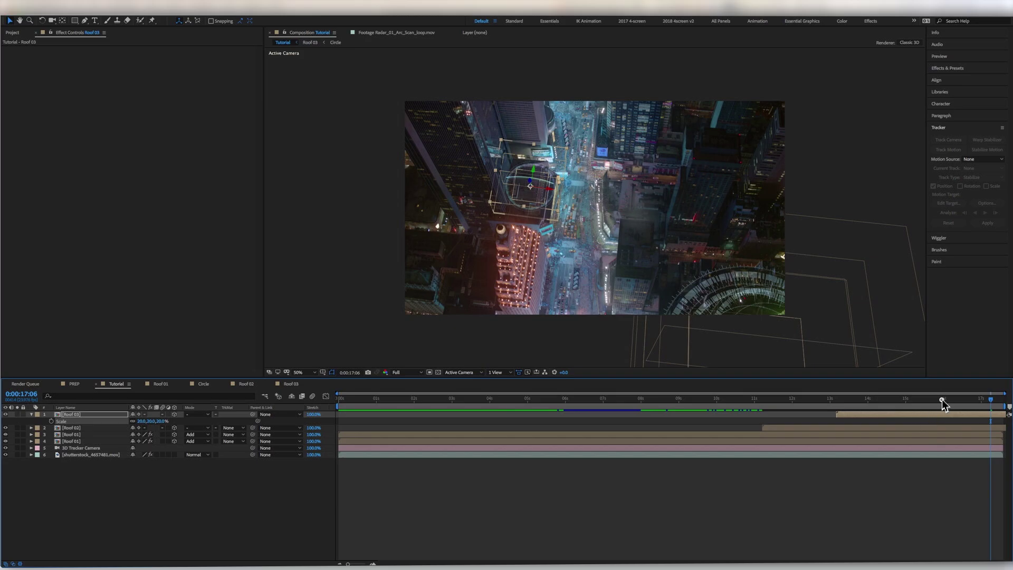
Move to 0:00:15:16 and duplicate the Roof 03 and Roof 02 layers.
left_click_drag(942, 399, 931, 400)
key("super+d")
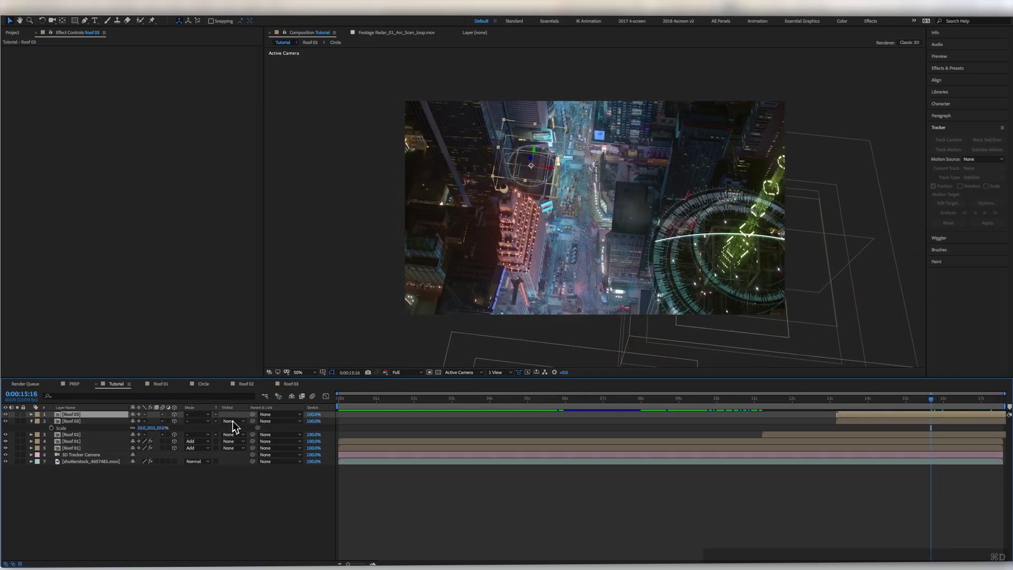
left_click(72, 434)
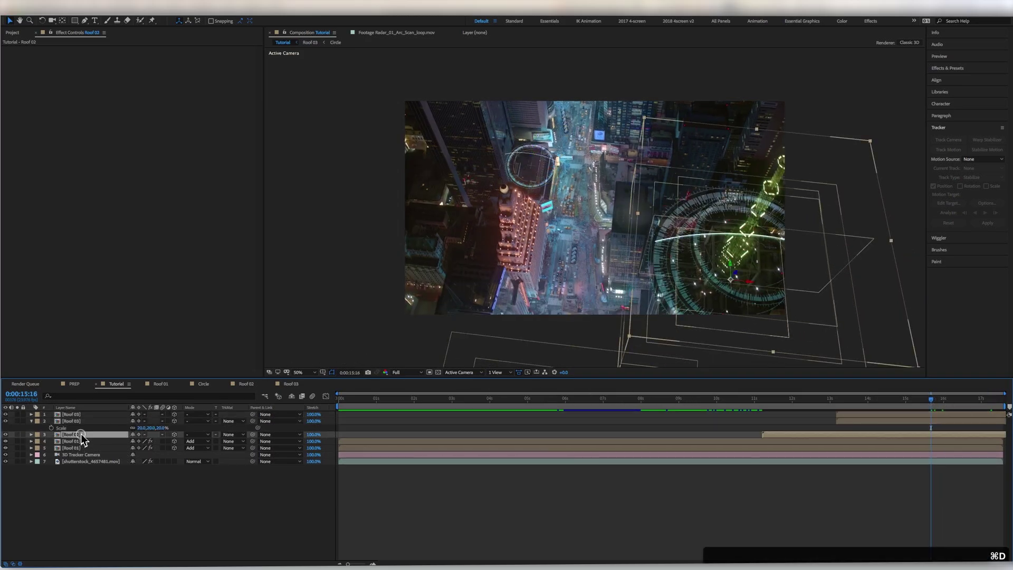
key("super+d")
Copy the Levels and Gaussian Blur effects from the upper Roof 01 layer to the upper Roof 02 and Roof 03 layers, and scrub the result.
left_click(79, 448)
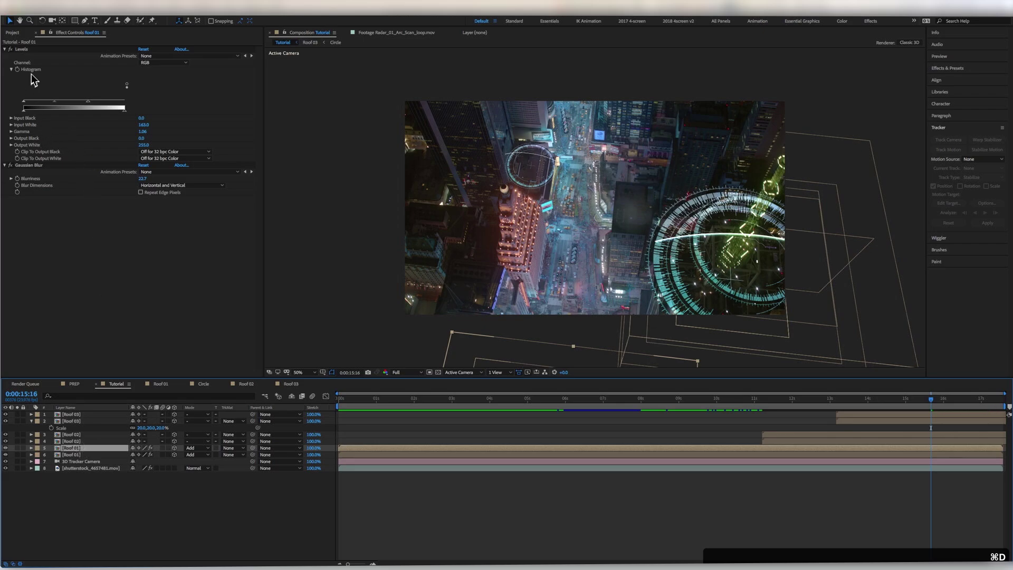
left_click(21, 49)
left_click(31, 165, "shift")
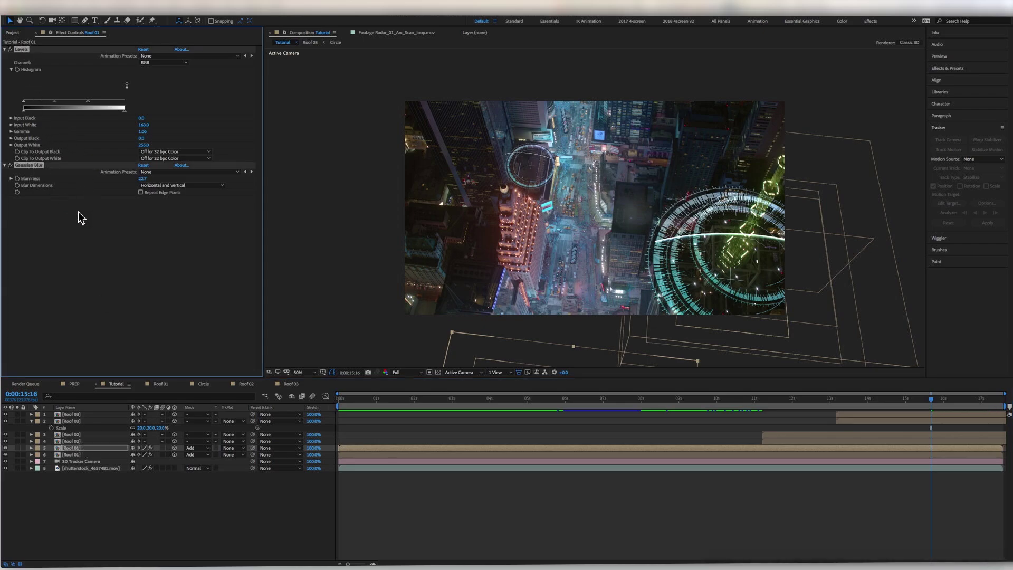
key("super+c")
left_click(77, 421)
left_click(73, 434)
key("super+v")
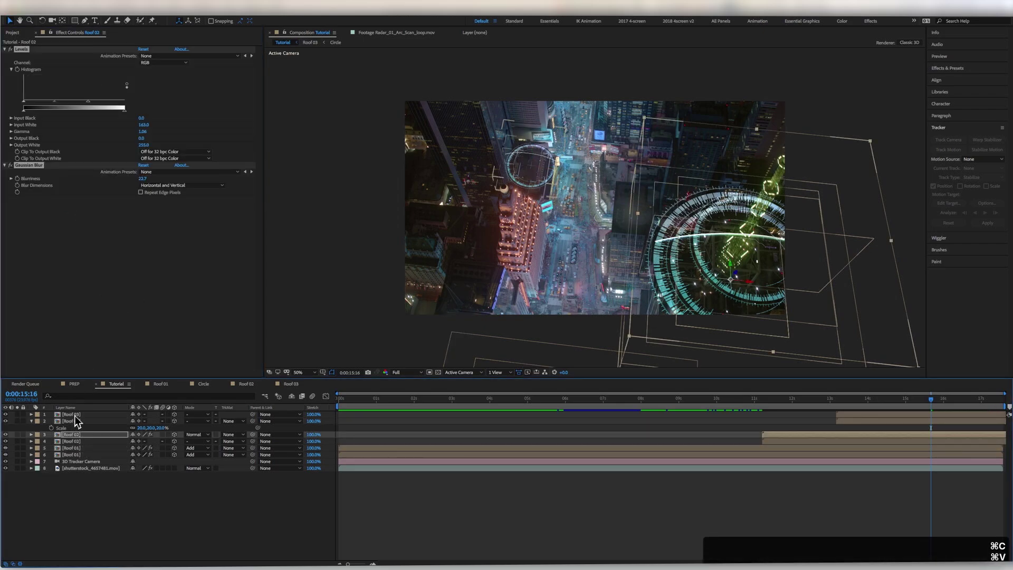
left_click(74, 414)
key("super+v")
left_click(229, 518)
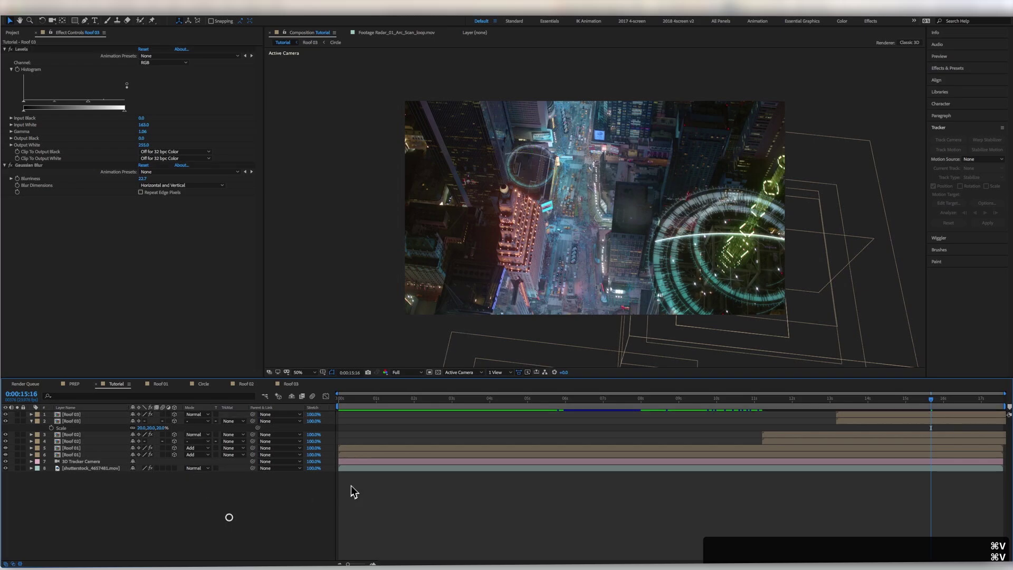
left_click_drag(920, 400, 762, 400)
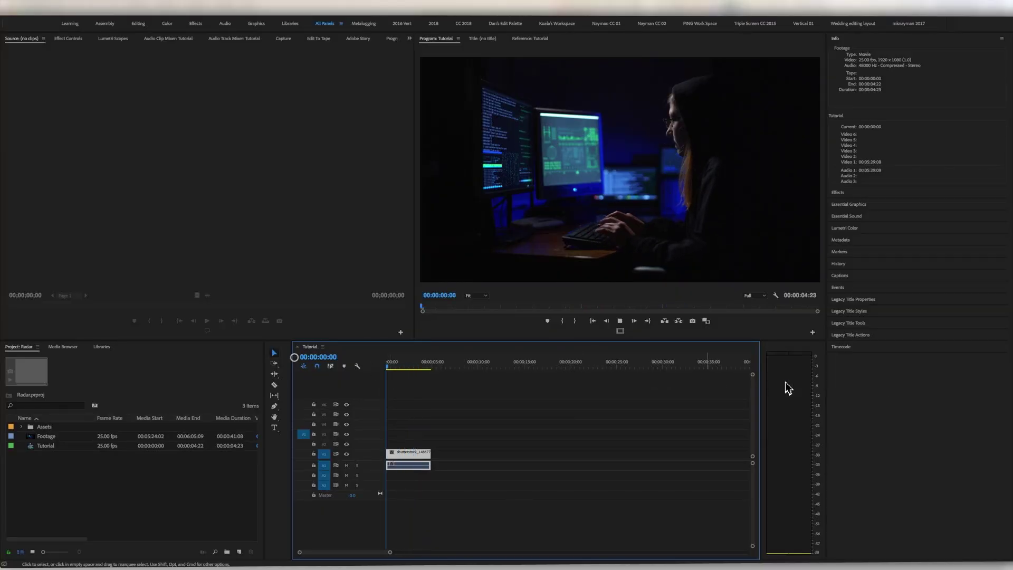
In Premiere Pro's Tutorial sequence, repeatedly play the hacker clip from the start to examine the computer screens and the woman's movement.
key("Home")
key("space")
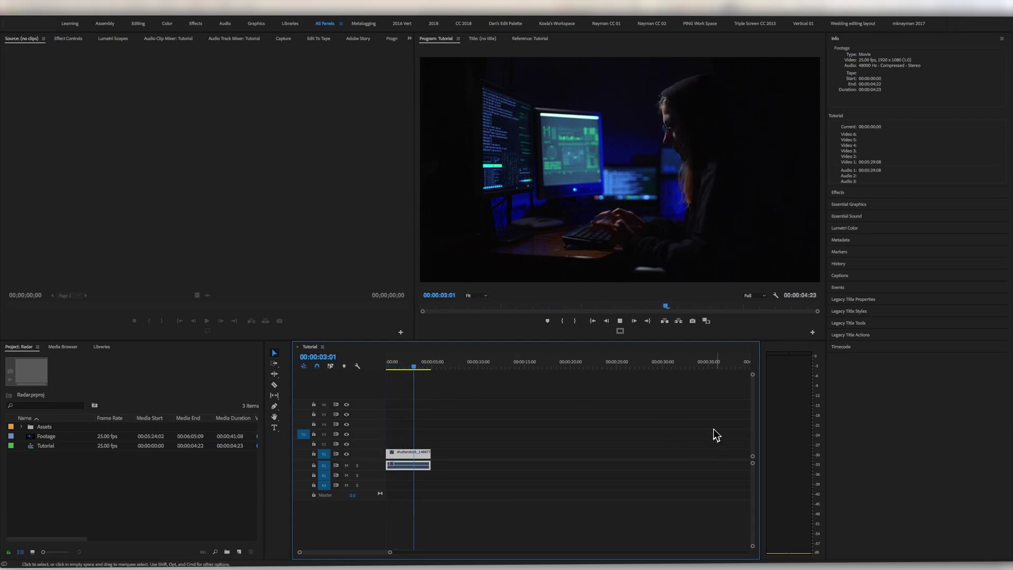
key("space")
key("Home")
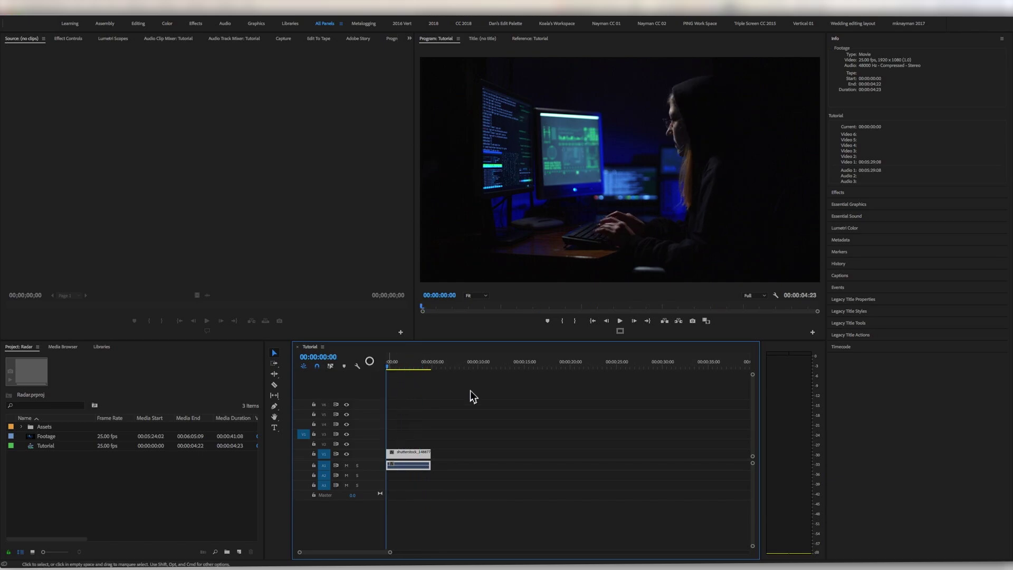
key("space")
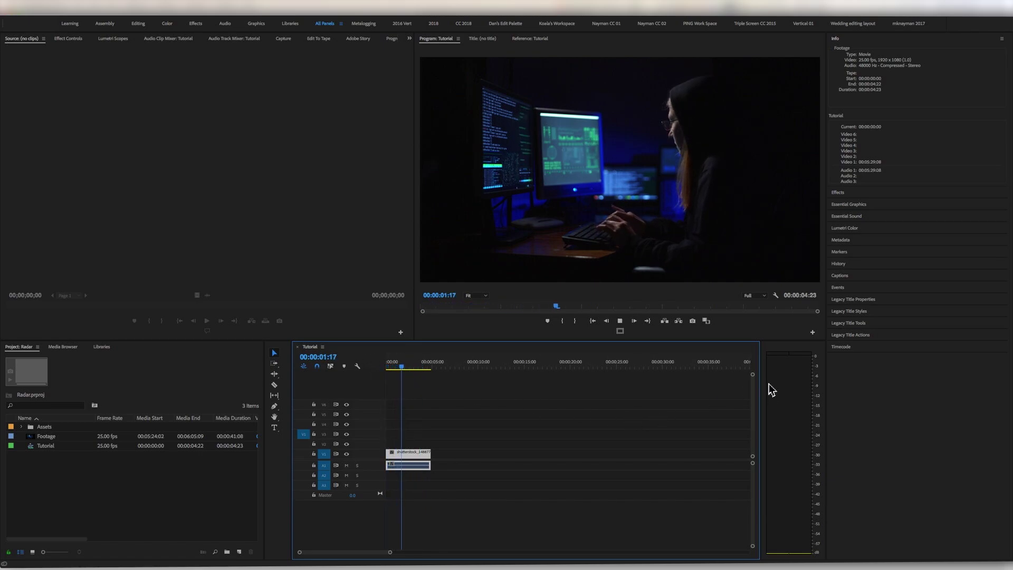
key("space")
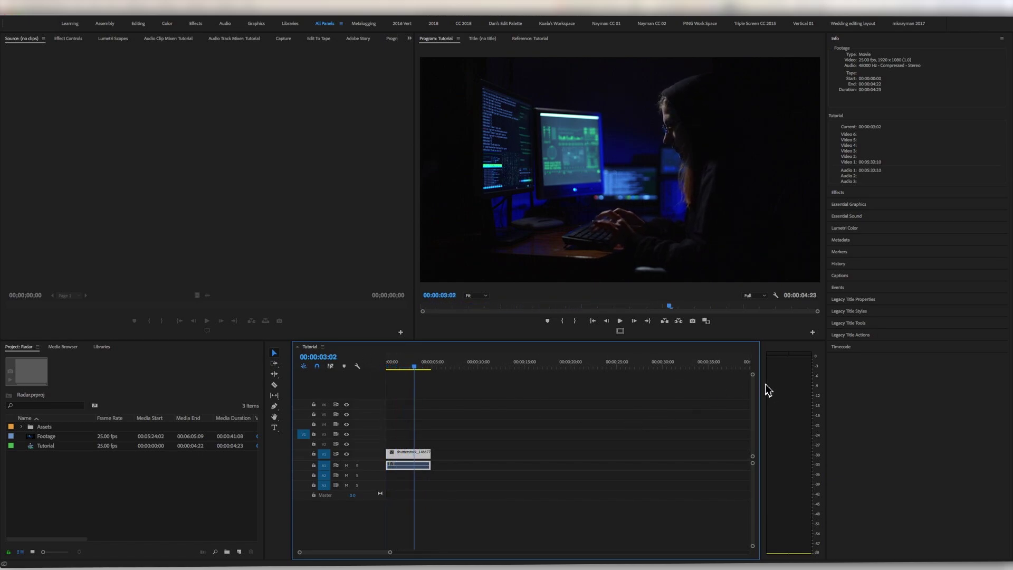
left_click(389, 362)
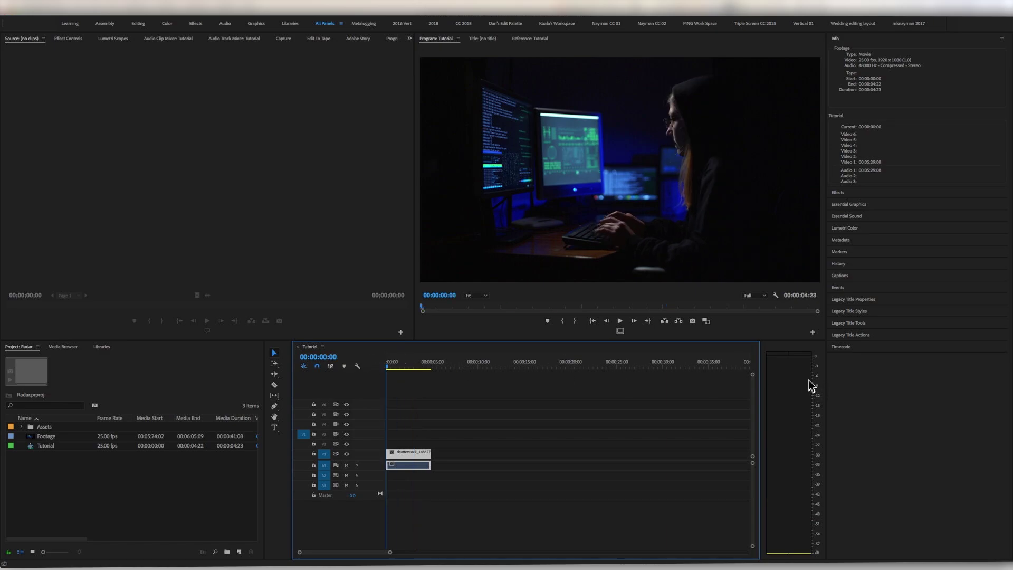
key("space")
key("space")
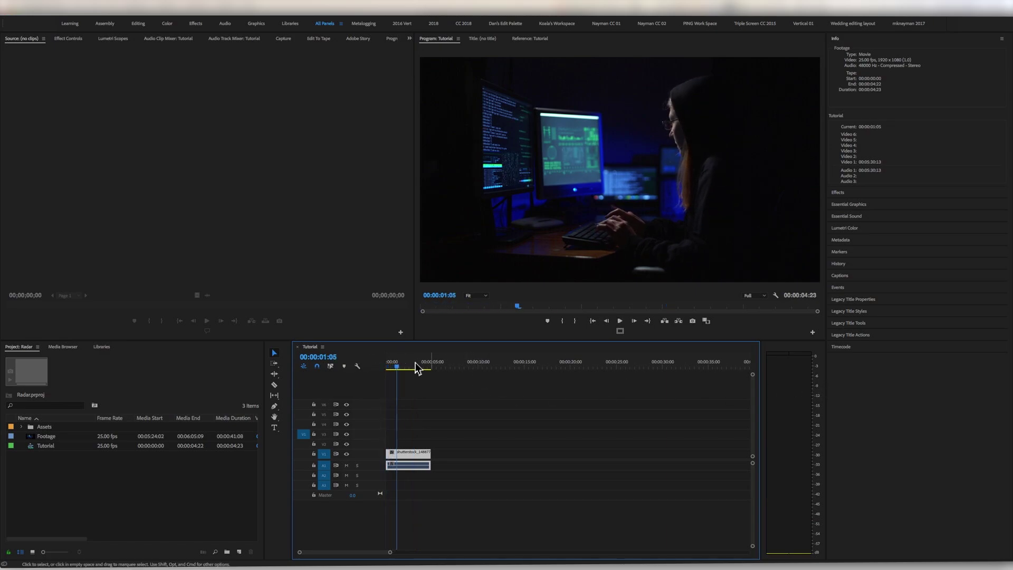
key("Home")
key("space")
key("space")
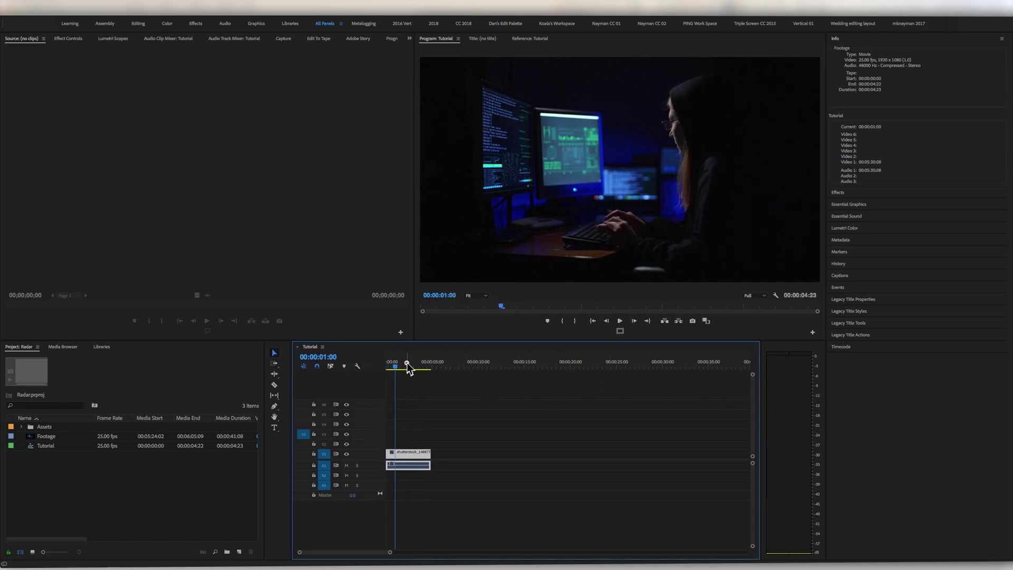
key("Home")
key("space")
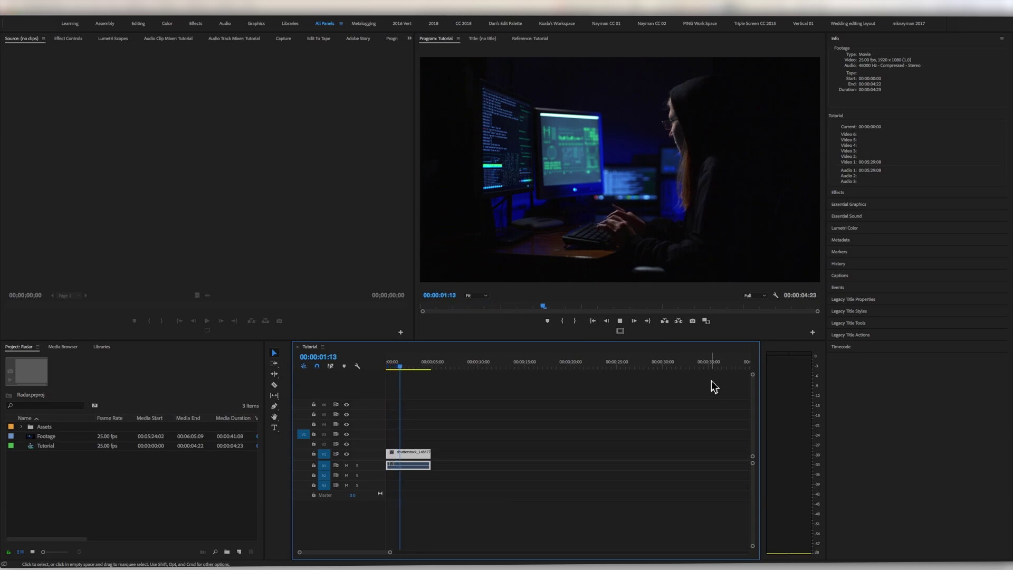
key("space")
left_click(414, 376)
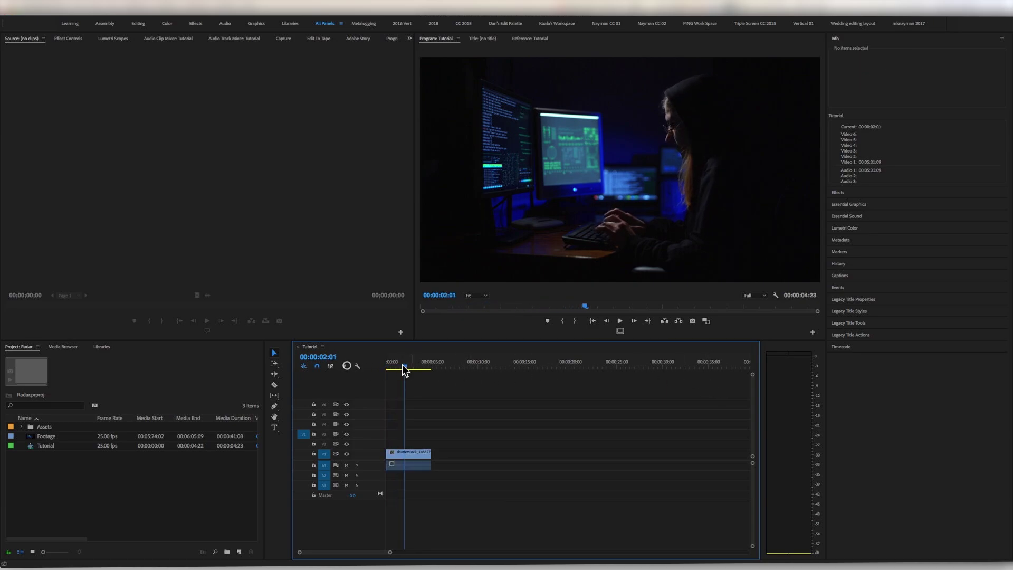
At 00:00:04:10, create a 1920 × 1080, 25 fps color matte in dark blue 080E24 sampled from the footage's left monitor.
left_click_drag(405, 370, 426, 369)
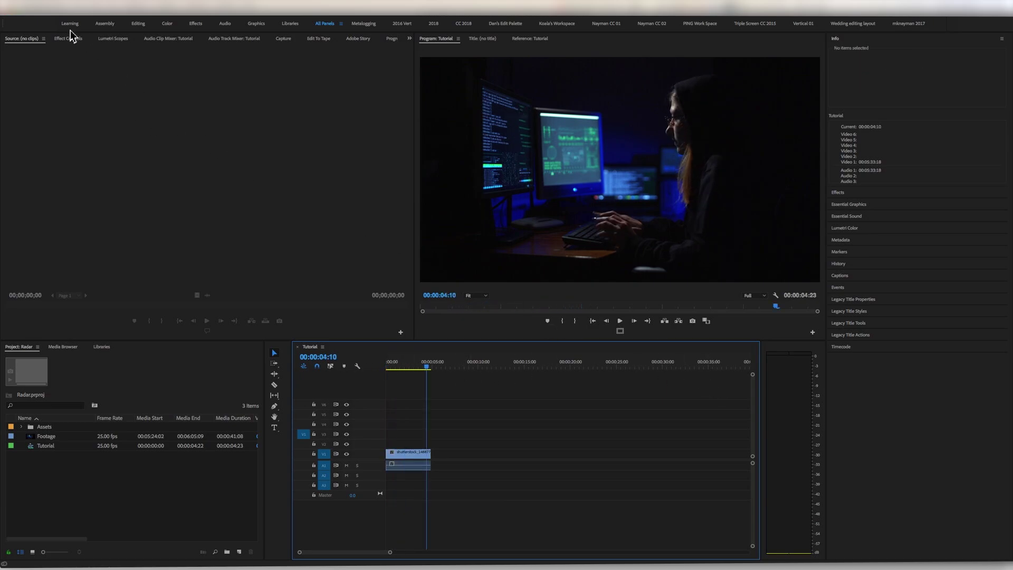
left_click(84, 14)
mouse_move(100, 17)
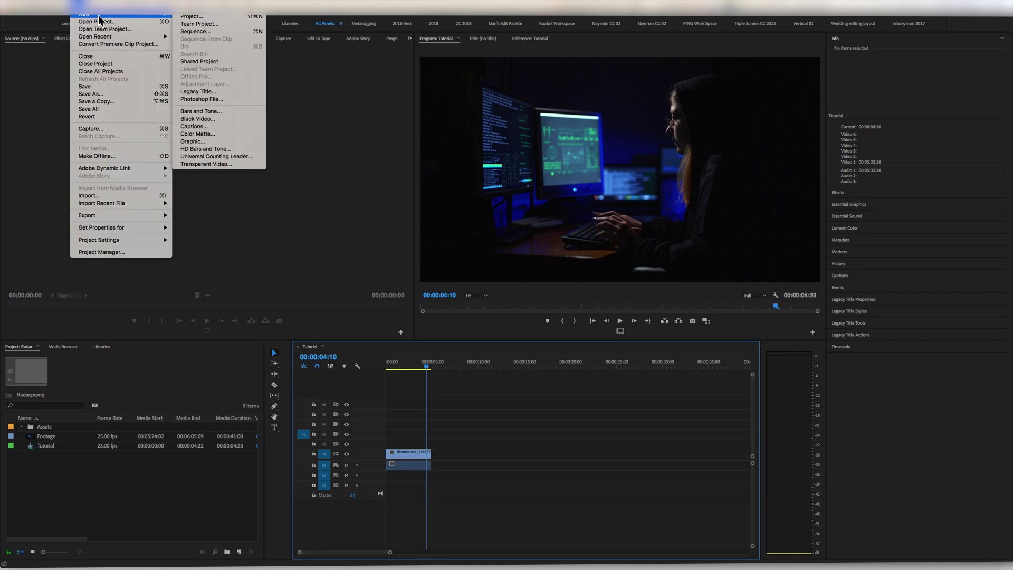
left_click(216, 134)
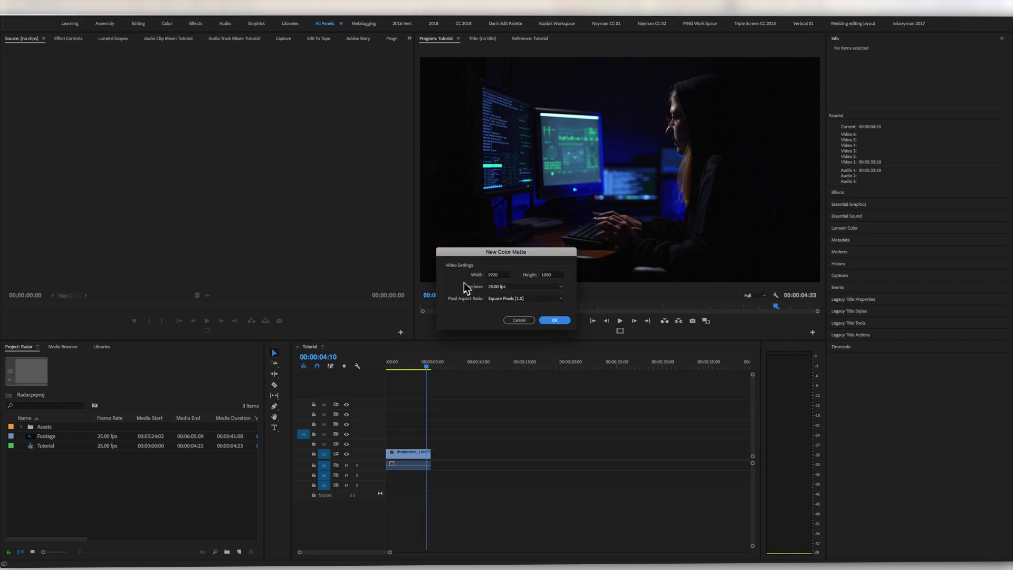
left_click(557, 322)
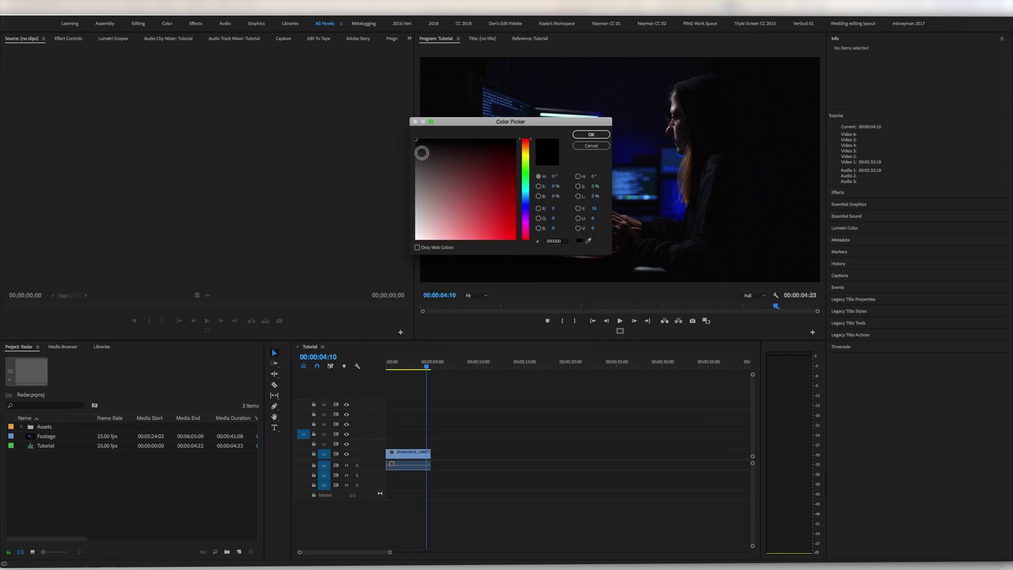
left_click_drag(515, 132, 611, 223)
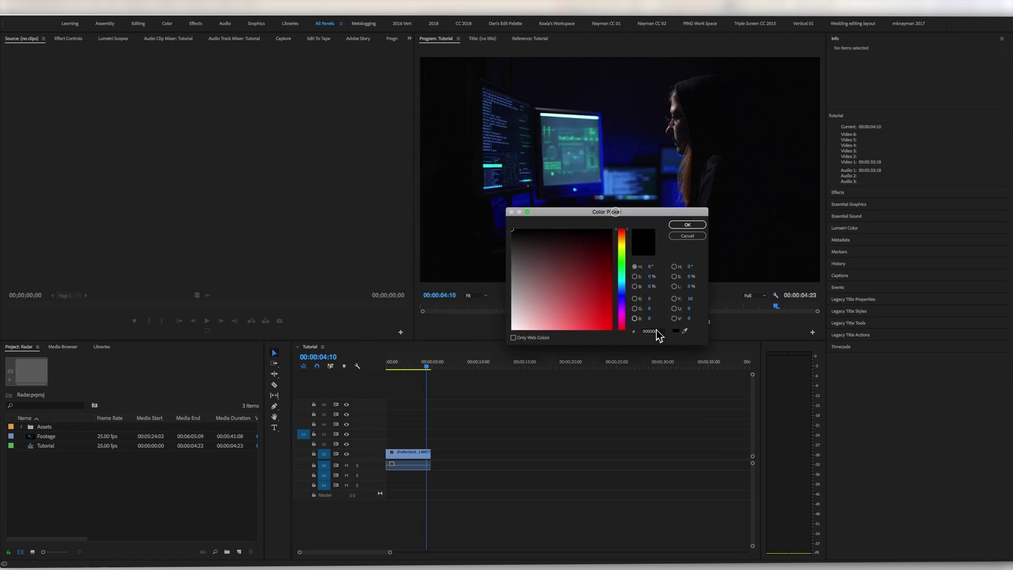
left_click(685, 331)
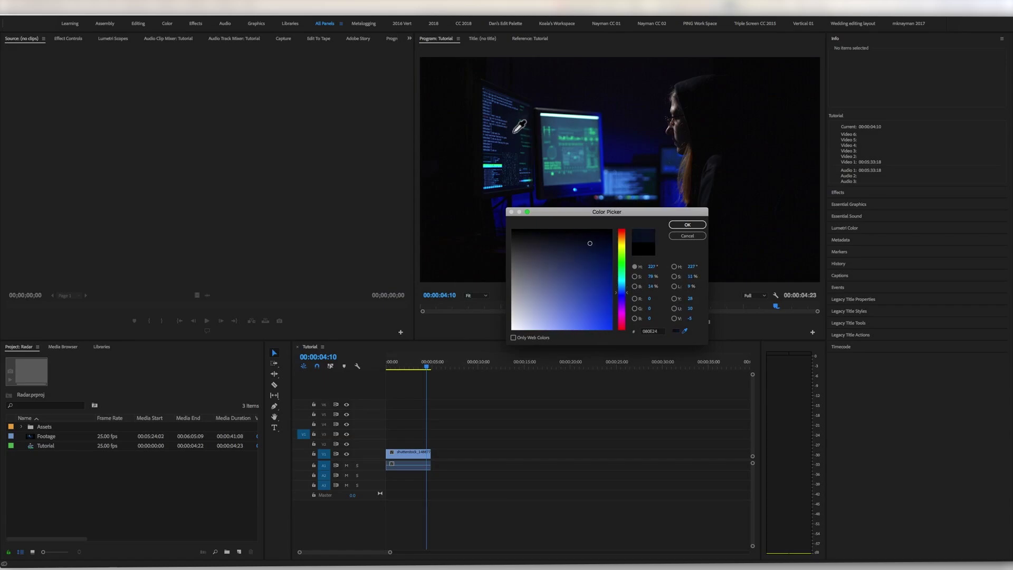
left_click(520, 127)
left_click(687, 224)
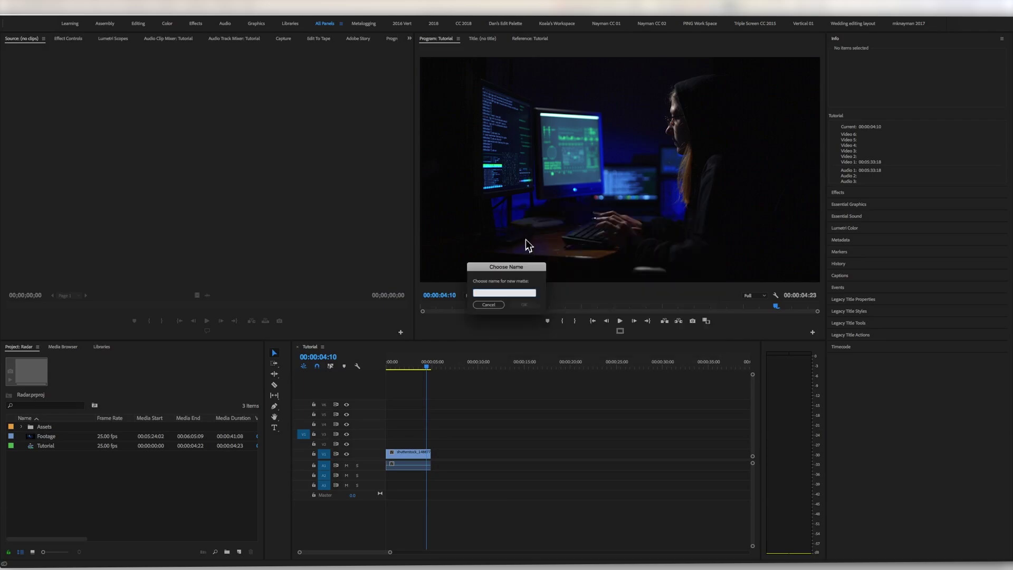
Name the matte Screen 01 Blocker and place it on video track 2 at the start of the sequence, above the clip.
type("Screen")
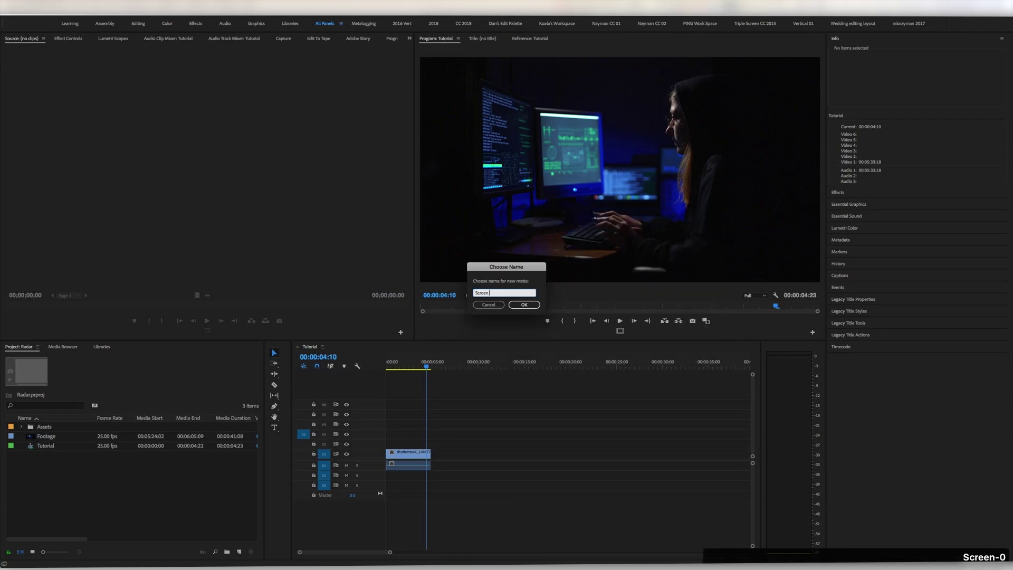
type(" 01 Blocker")
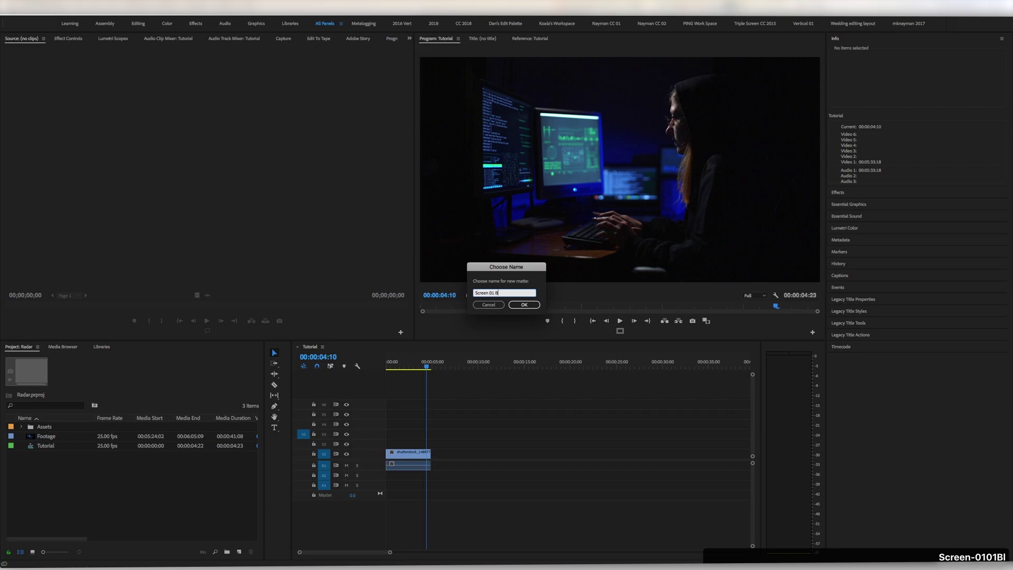
left_click(525, 305)
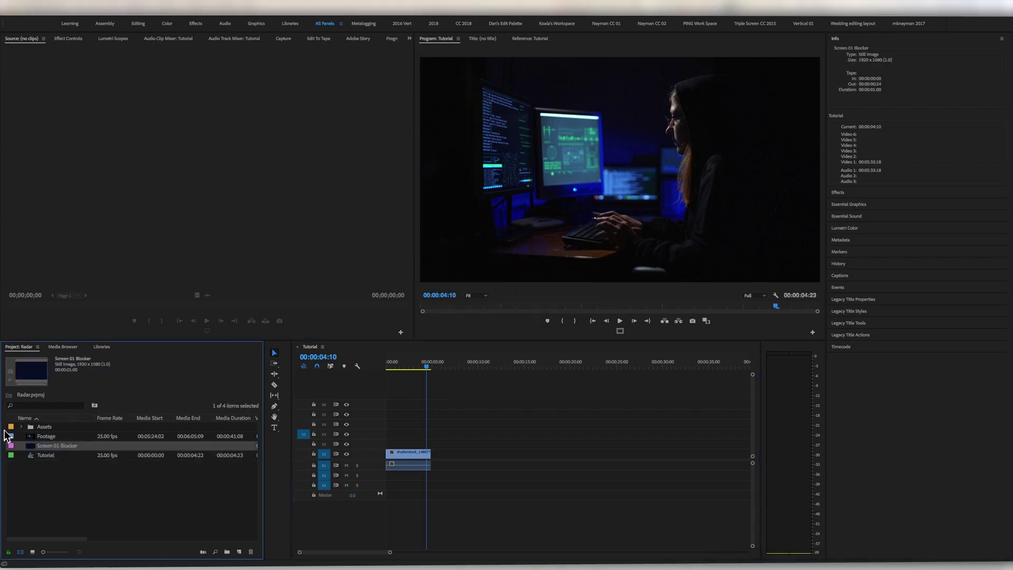
left_click_drag(32, 451, 390, 444)
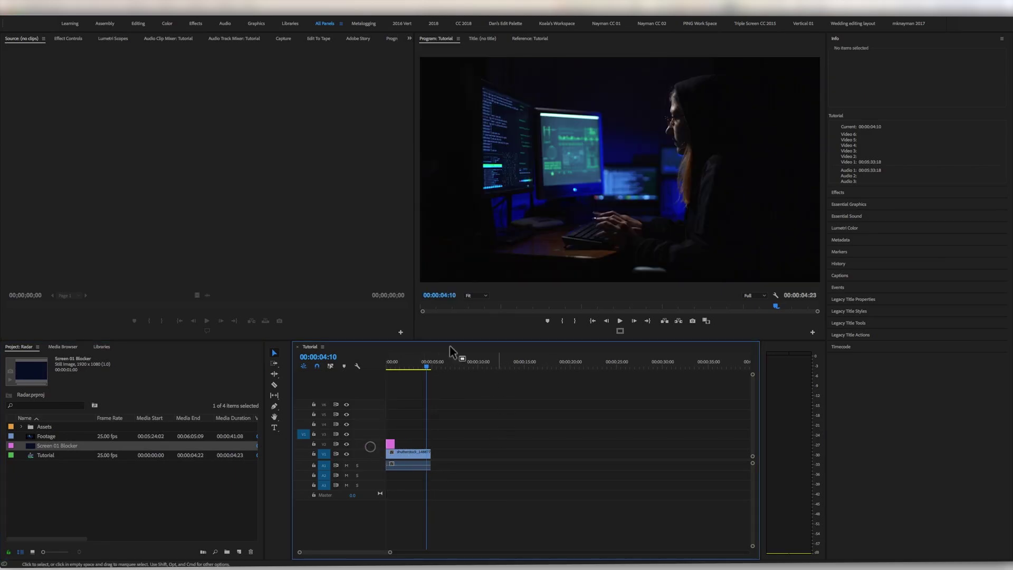
Start creating another new item in the Radar project.
left_click(37, 2)
mouse_move(84, 15)
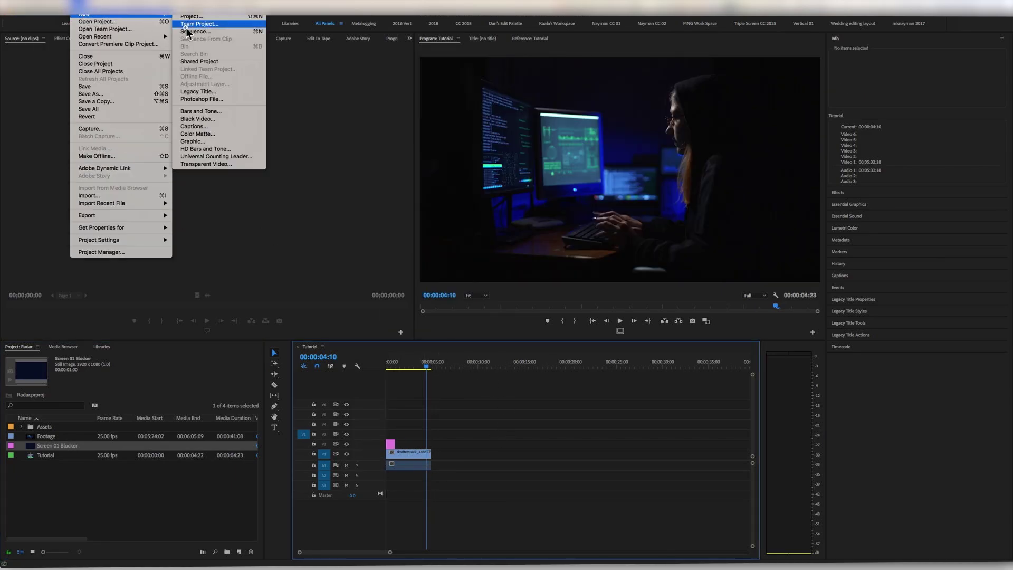
Create a 1920 x 1080 color matte using a blue sampled from the footage's monitor, darkened to 223F57.
left_click(197, 134)
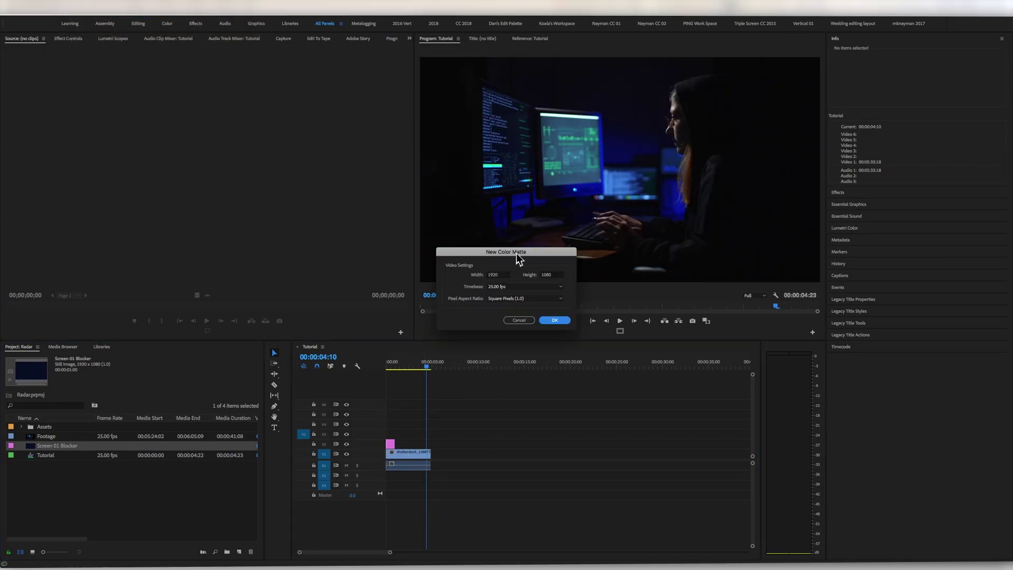
left_click(556, 320)
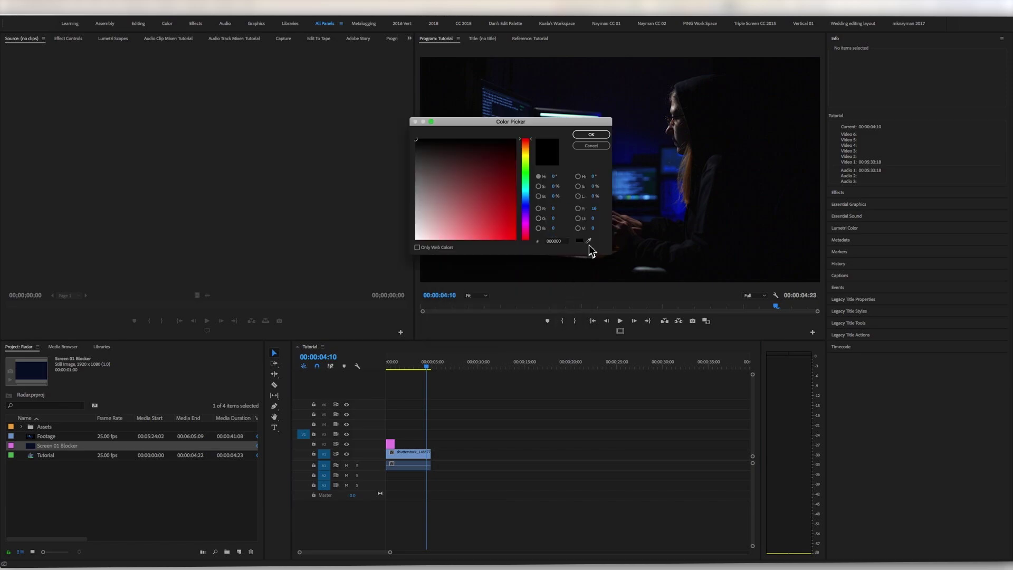
left_click_drag(584, 121, 584, 269)
left_click(595, 390)
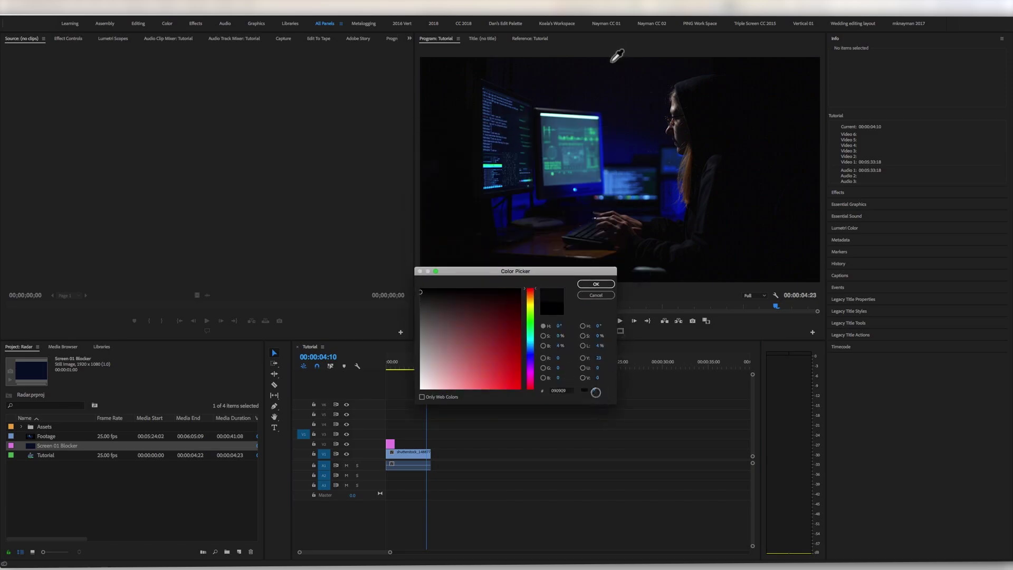
left_click(570, 122)
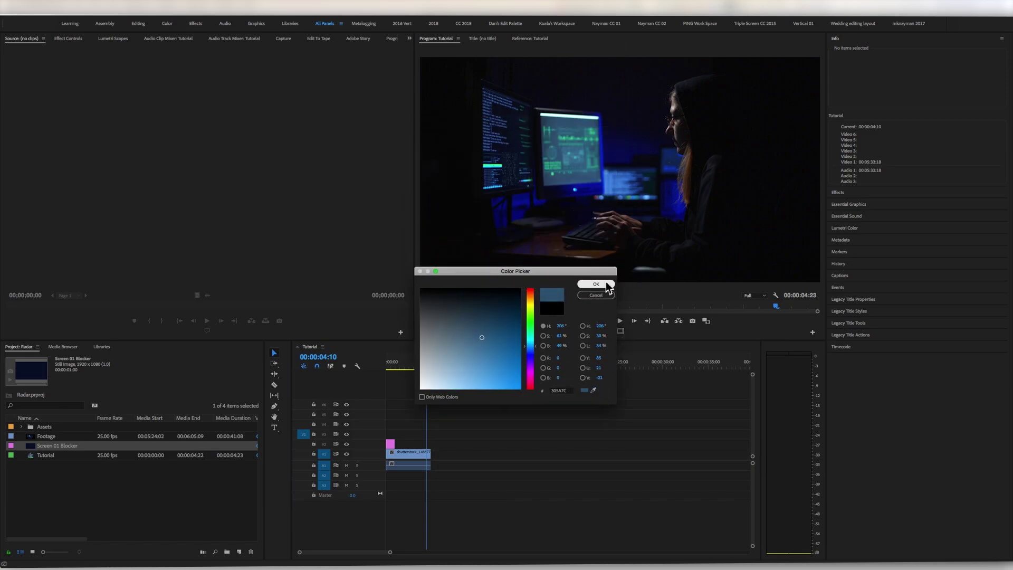
left_click_drag(483, 339, 482, 320)
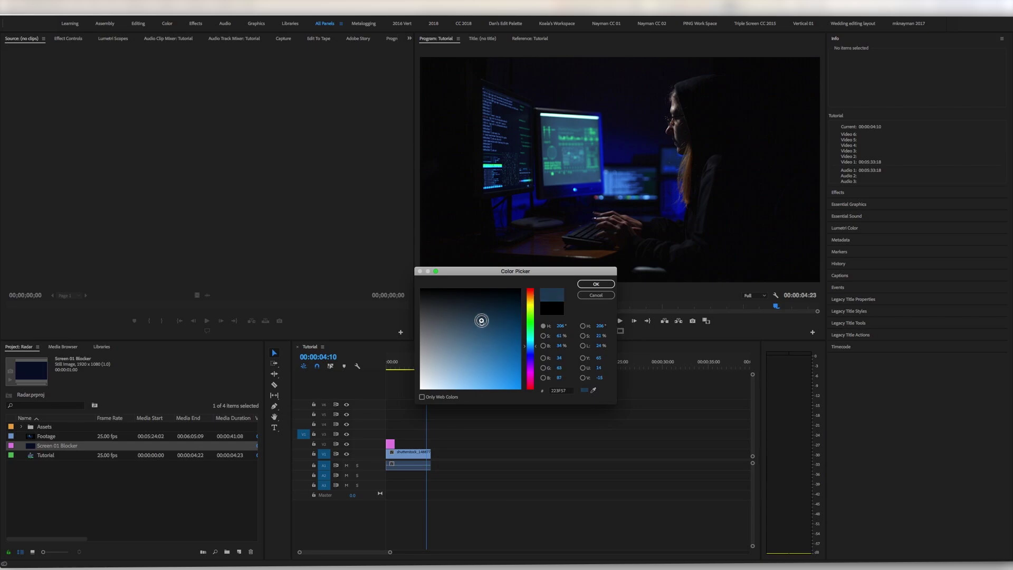
left_click(591, 284)
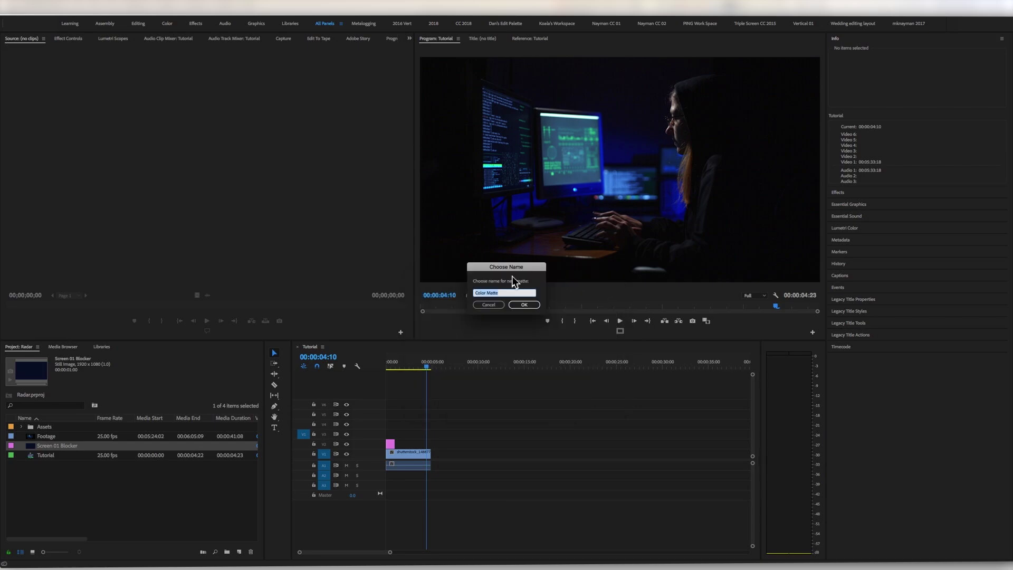
Name the new color matte "Screen 02 Blocker".
type("Sc")
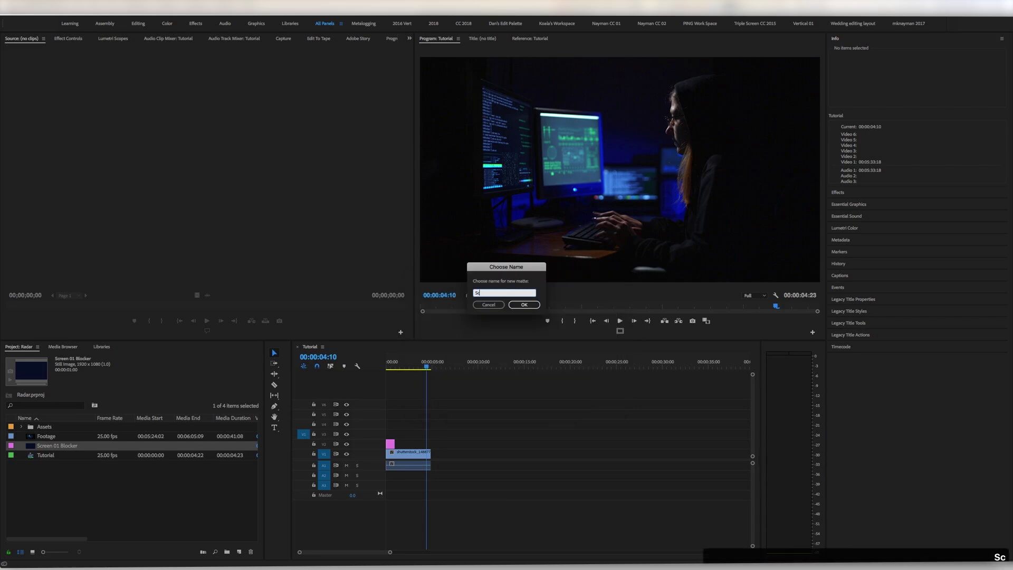
type("reen 03 Blocker")
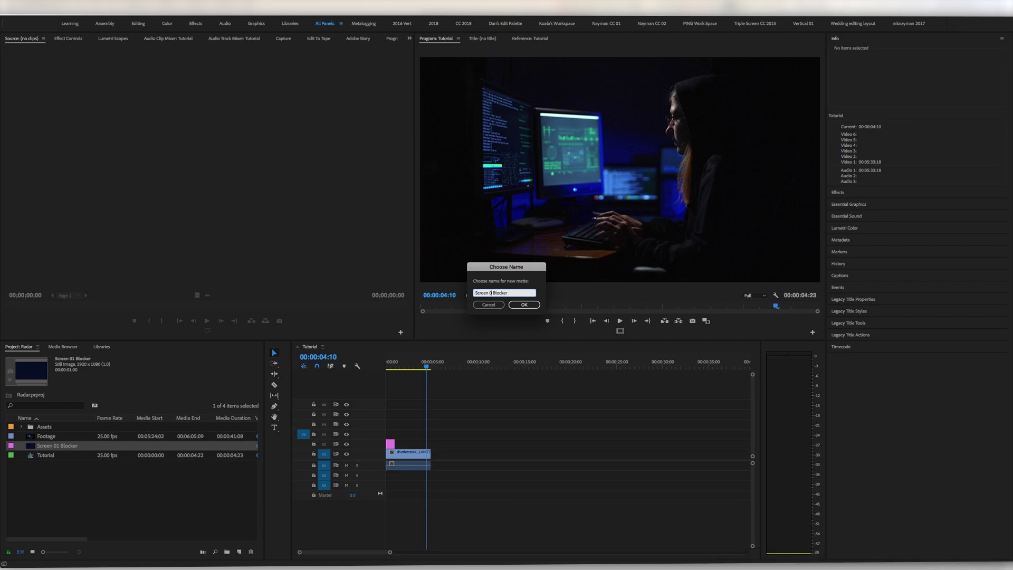
type("2")
key("Return")
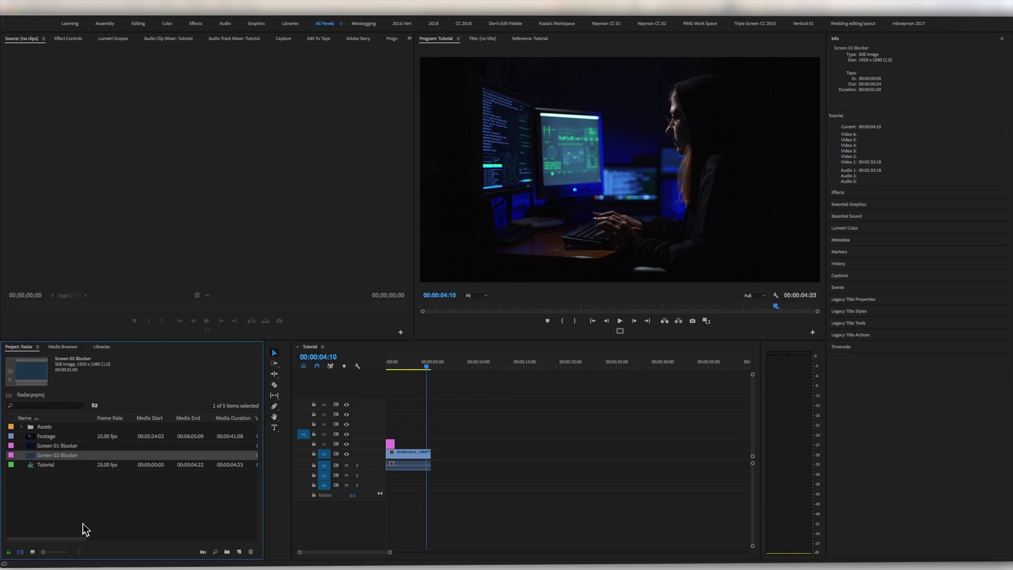
Stack Screen 02 Blocker on track V3 above Screen 01 Blocker, with both mattes extended to the end of the footage.
left_click_drag(394, 413, 431, 438)
key("super+z")
left_click(433, 389)
left_click_drag(419, 364, 407, 369)
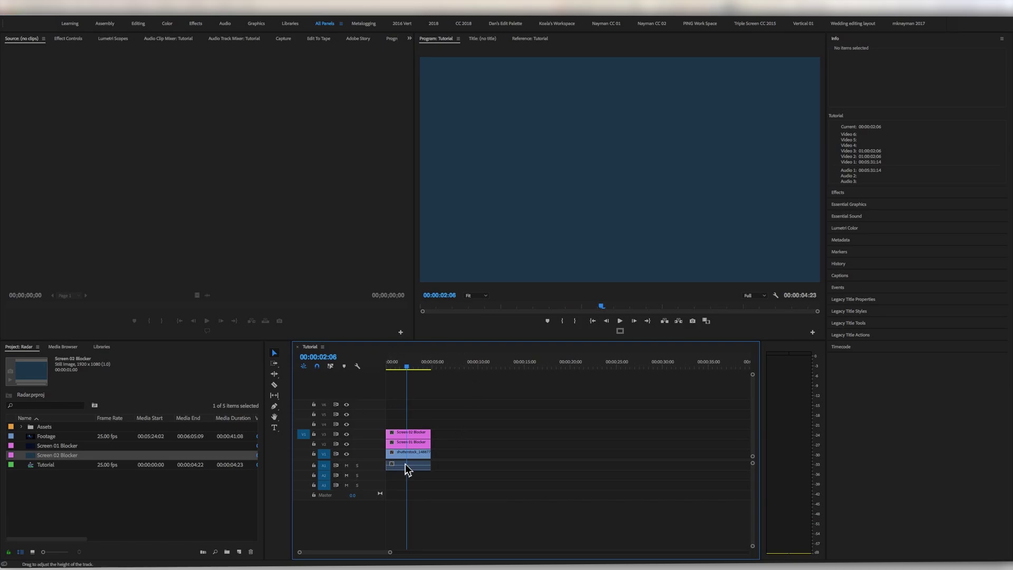
Nest the Screen 01 Blocker clip as "Screen 01 Blocker NEST".
right_click(415, 444)
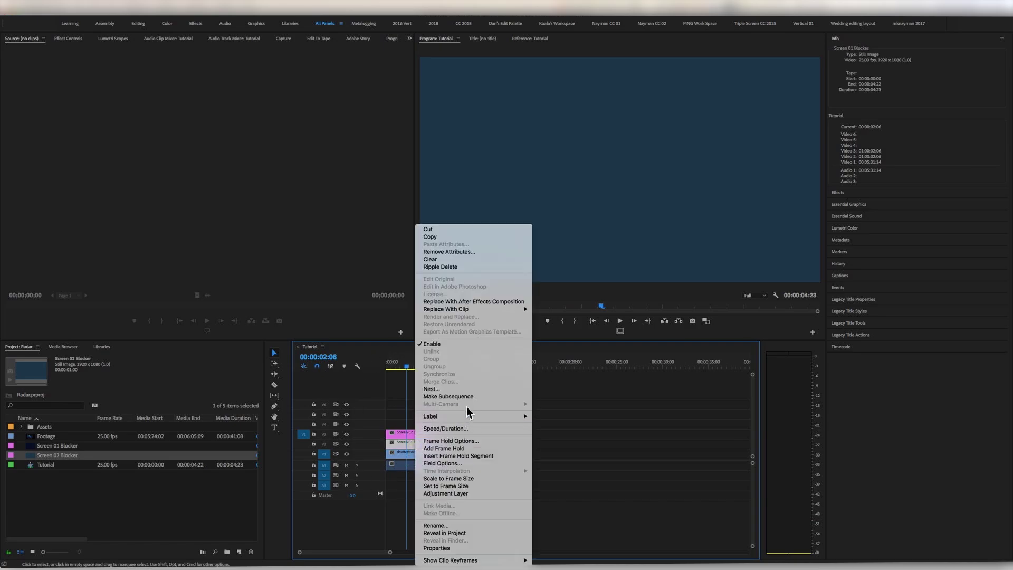
left_click(467, 389)
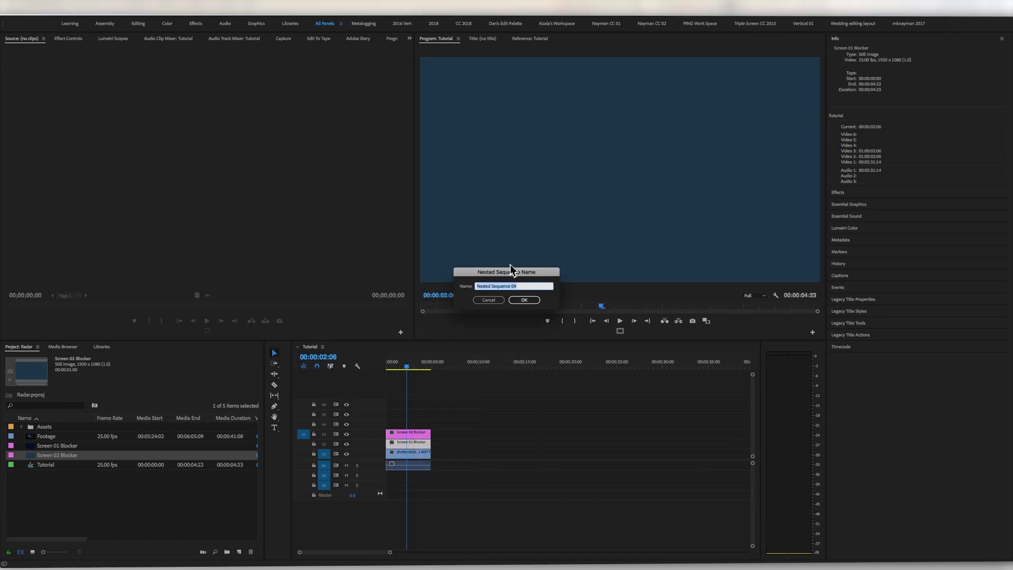
type("Screen 01")
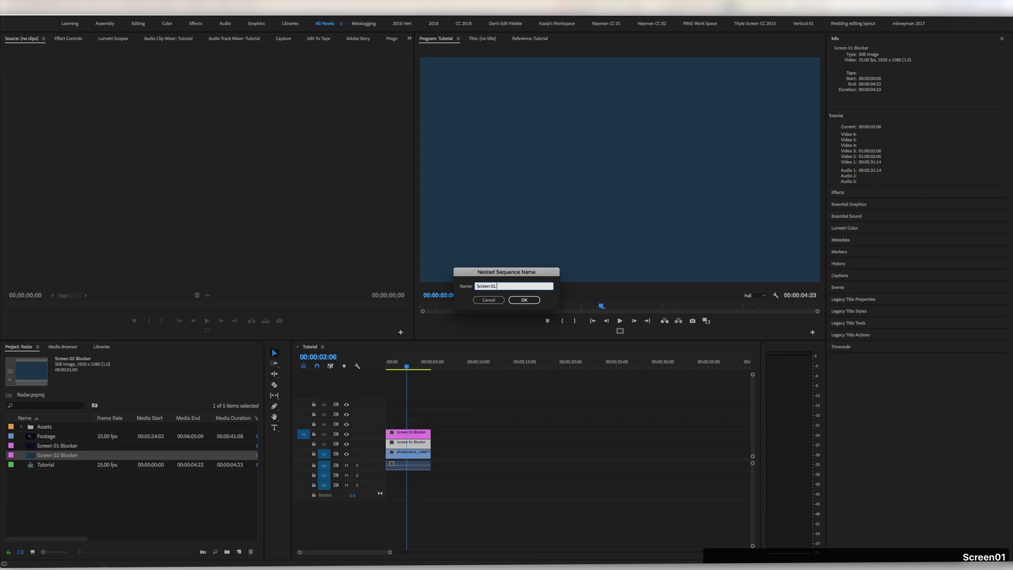
type(" Blocker NEST")
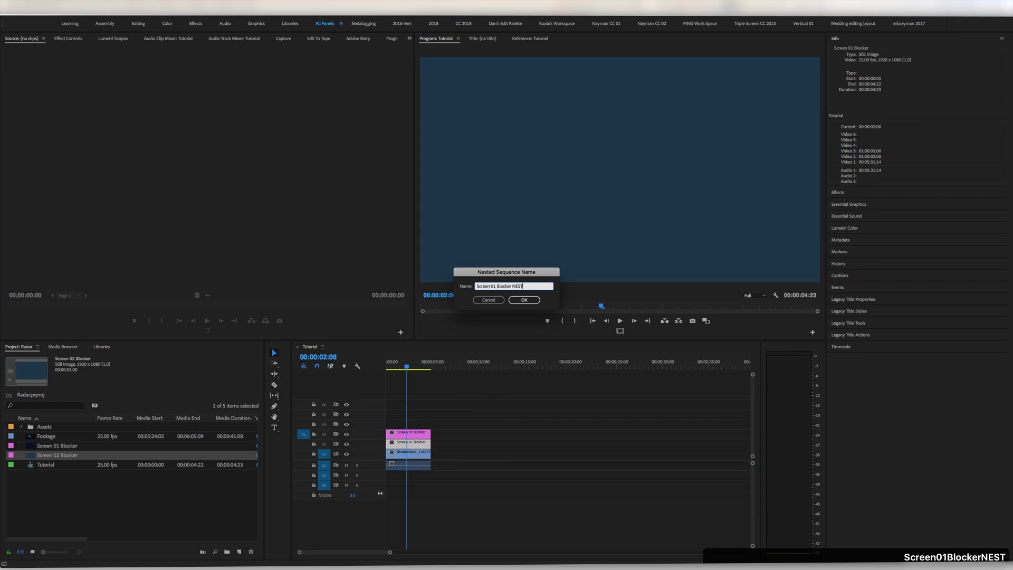
key("Return")
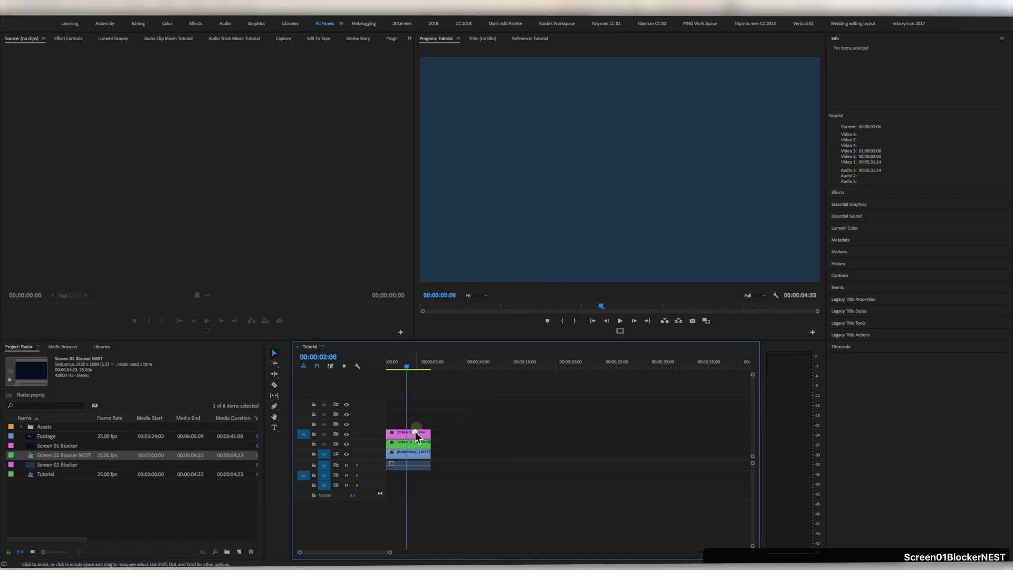
Nest the Screen 02 Blocker clip as "Screen 02 Blocker NEST".
right_click(417, 431)
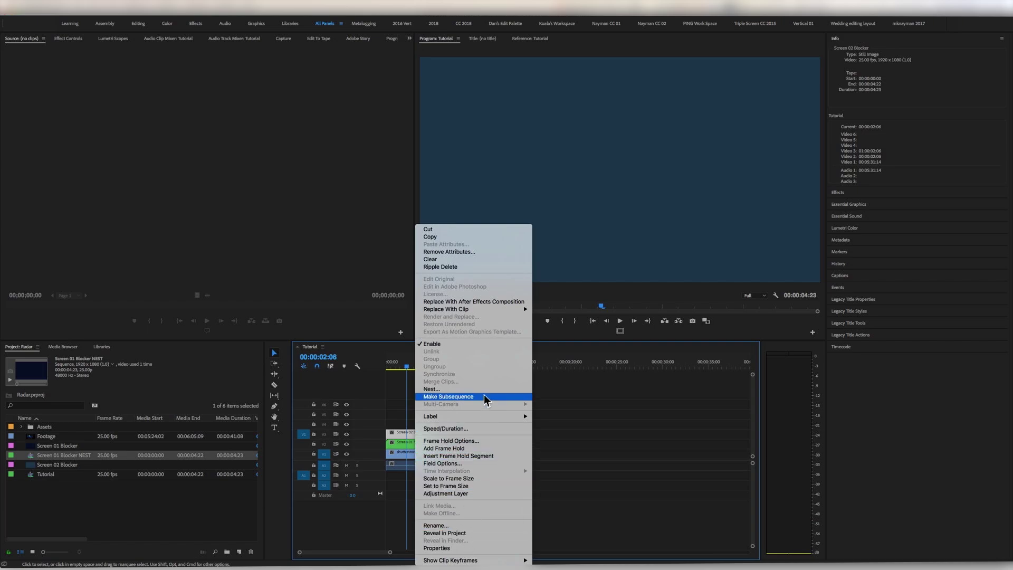
left_click(431, 389)
type("S")
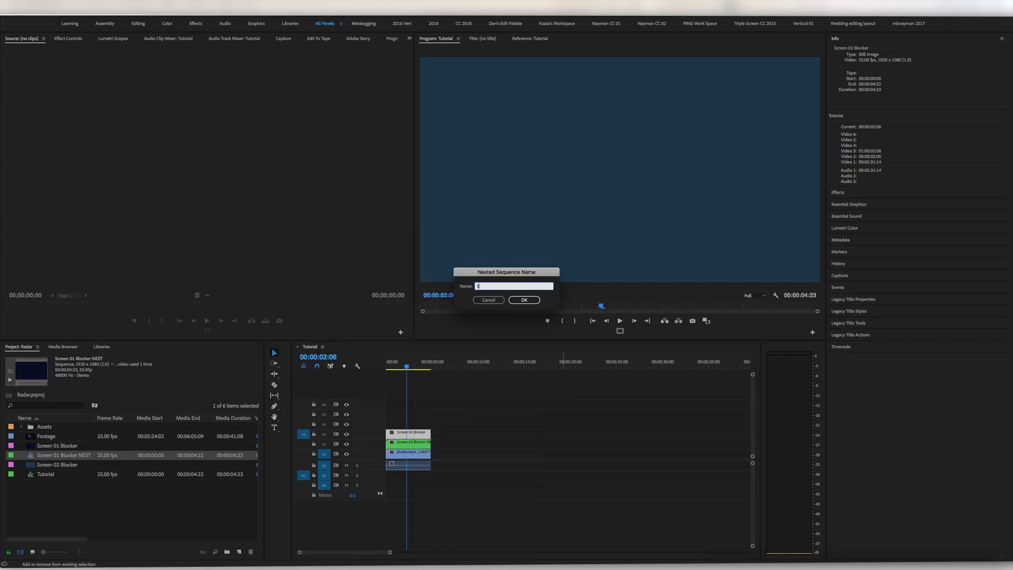
type("ctrre")
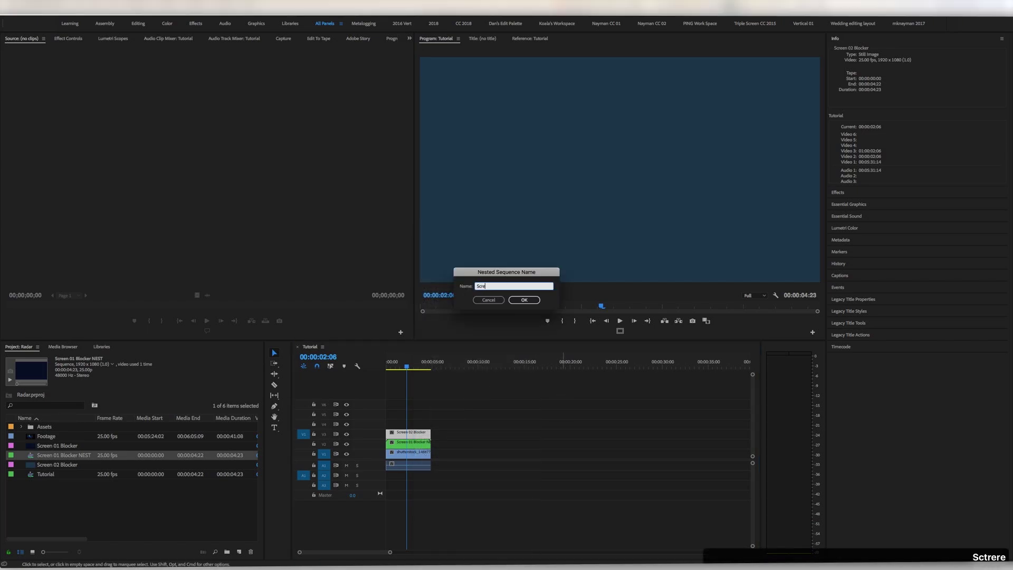
type("en 02 Blocker NEST")
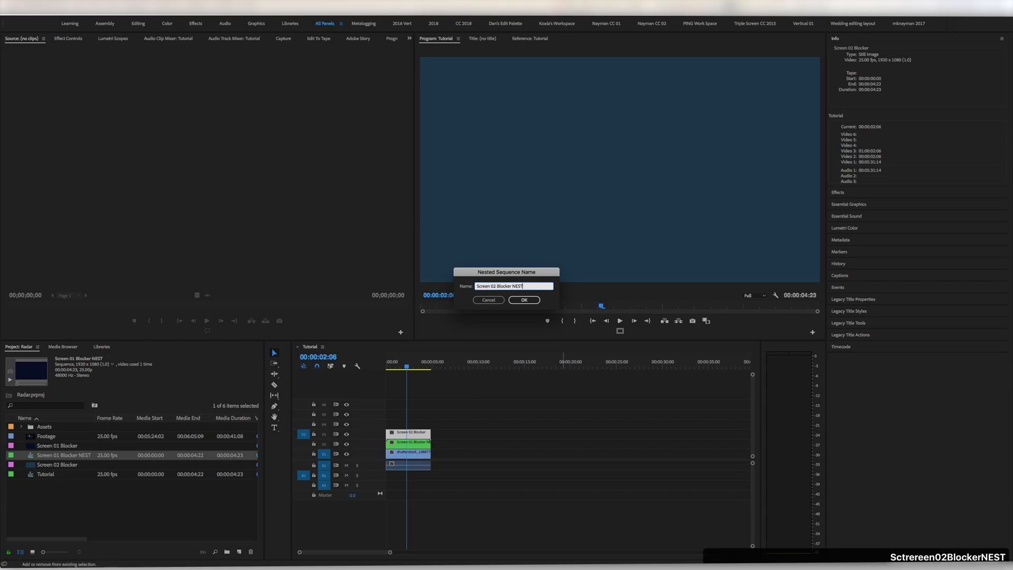
key("Return")
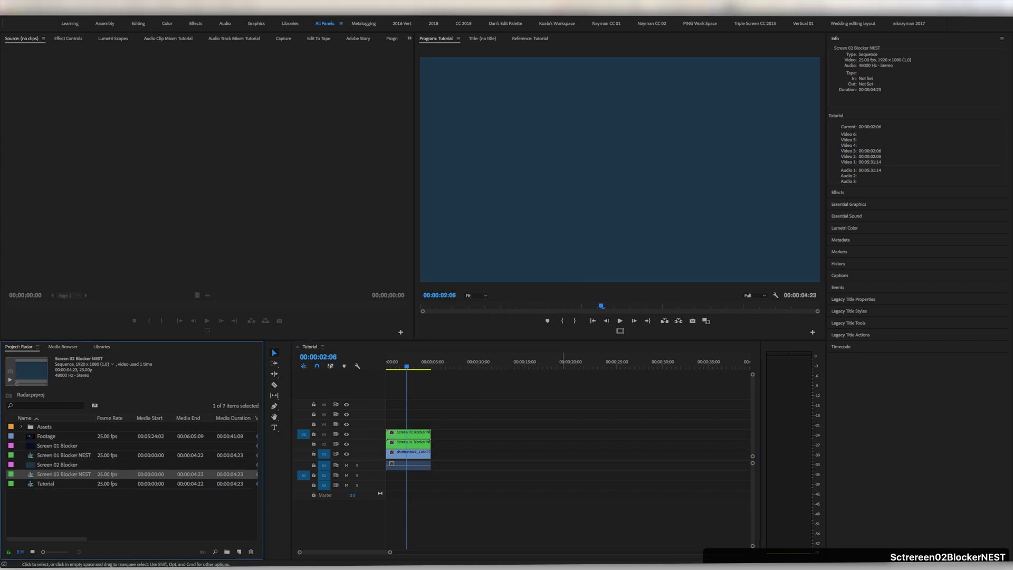
Hide track V3 and display the effect settings of the Screen 01 Blocker NEST clip.
left_click(347, 434)
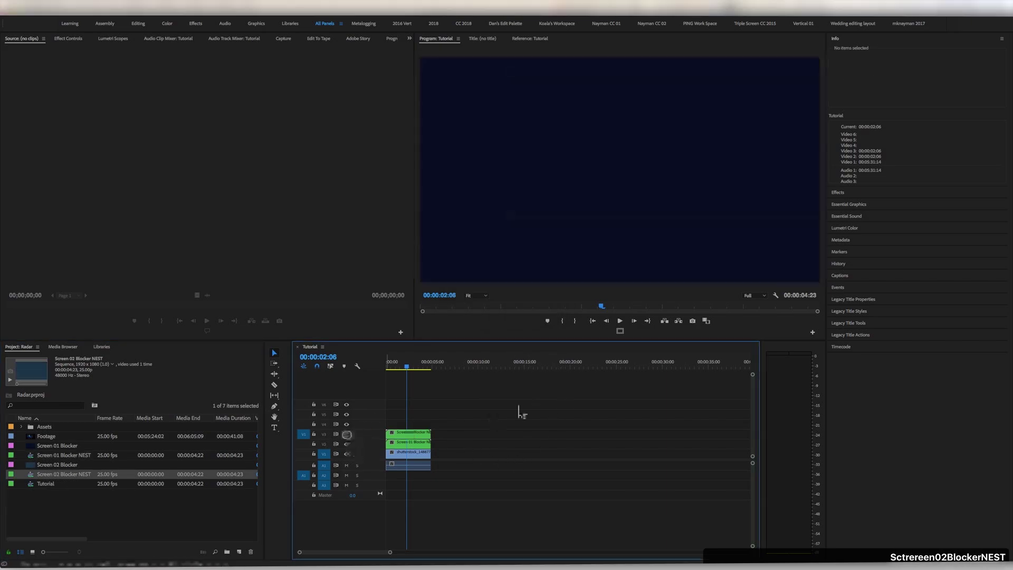
left_click(412, 445)
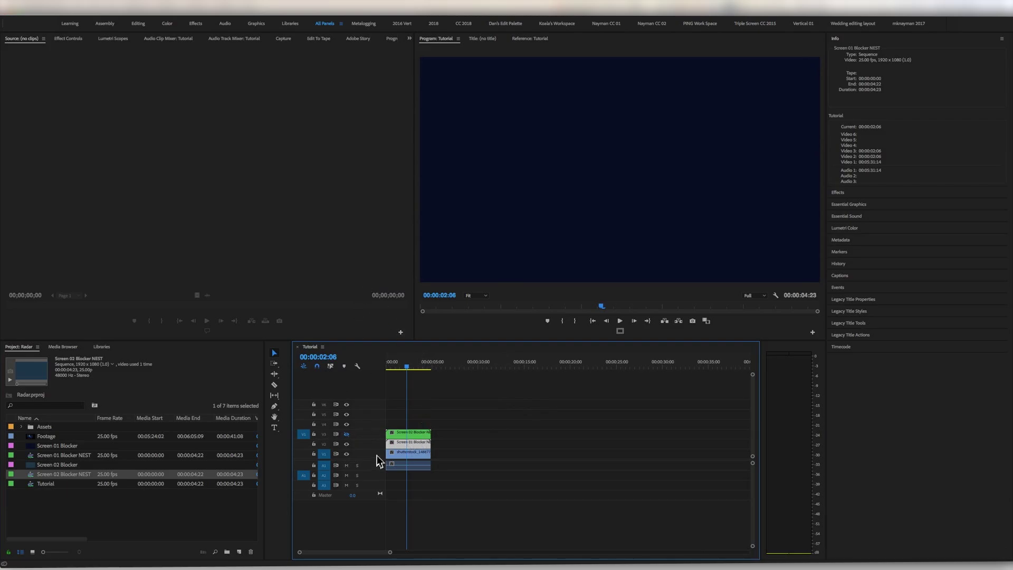
left_click(69, 39)
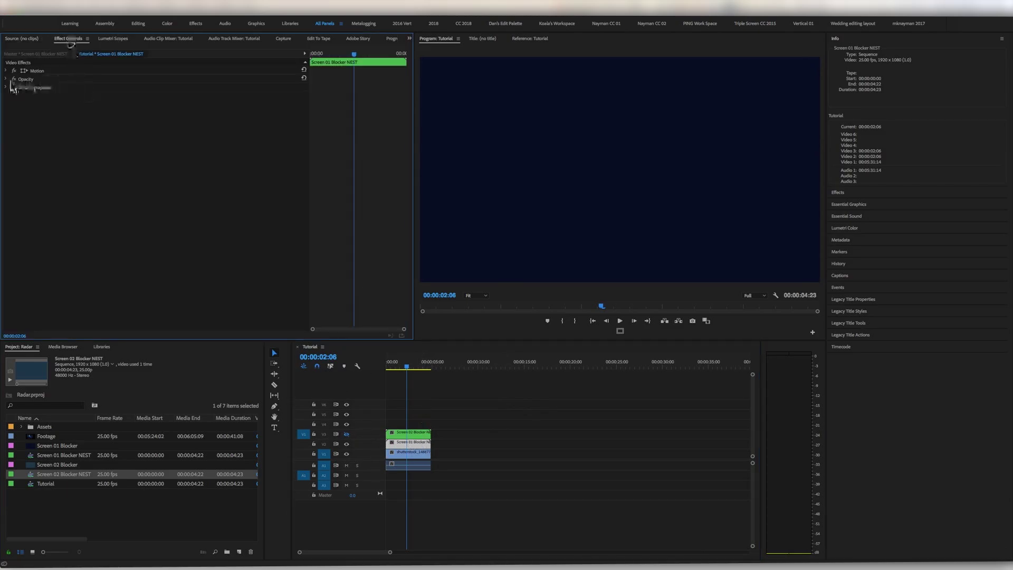
Try adjusting the Motion scale and rotation of the Screen 01 Blocker NEST clip and undo the changes.
left_click(7, 70)
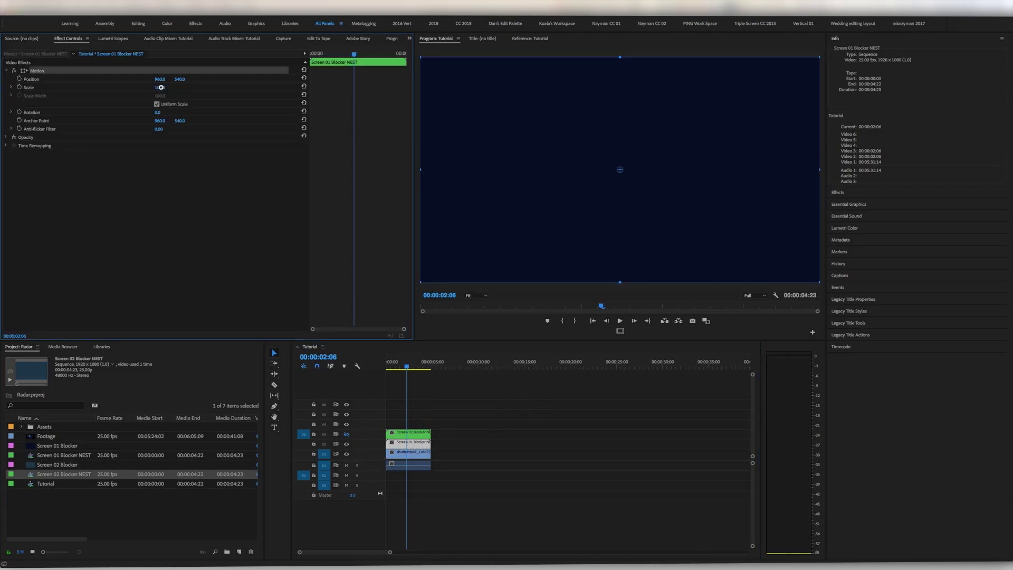
left_click_drag(161, 87, 161, 113)
key("super+z")
key("super+z")
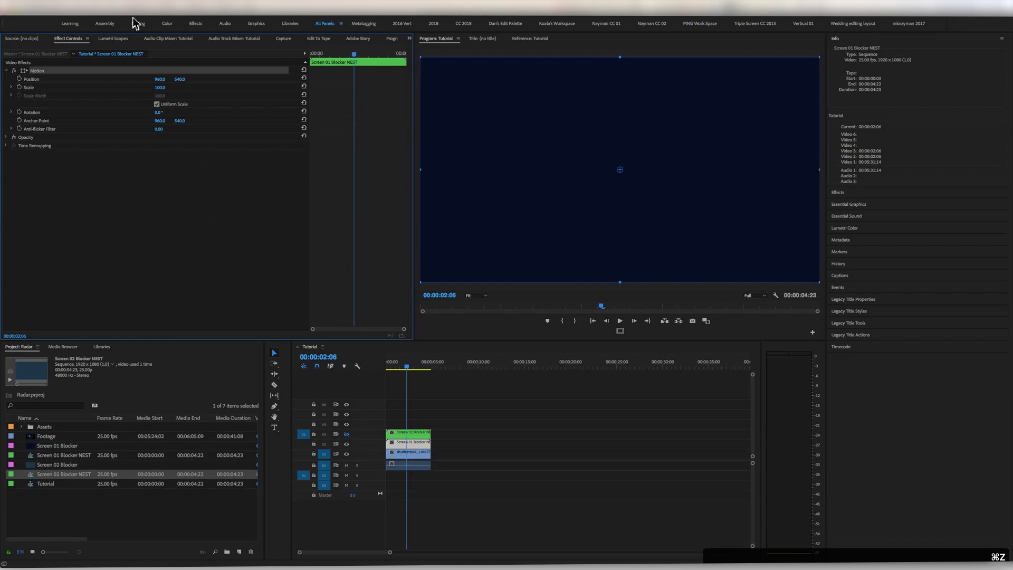
Find the Corner Pin distort effect and apply it to the Screen 01 Blocker NEST clip.
left_click(843, 193)
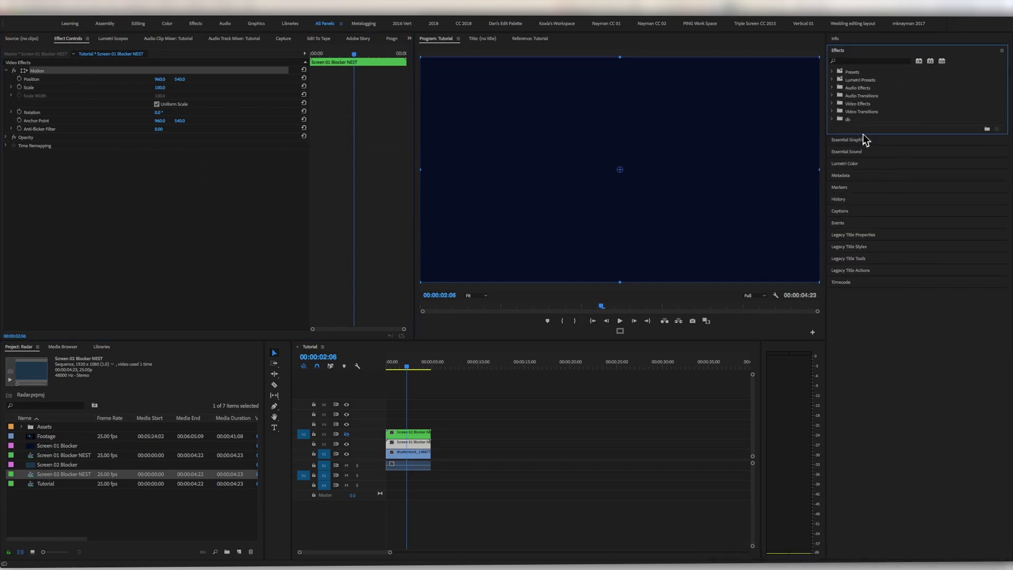
left_click(857, 61)
type("corner")
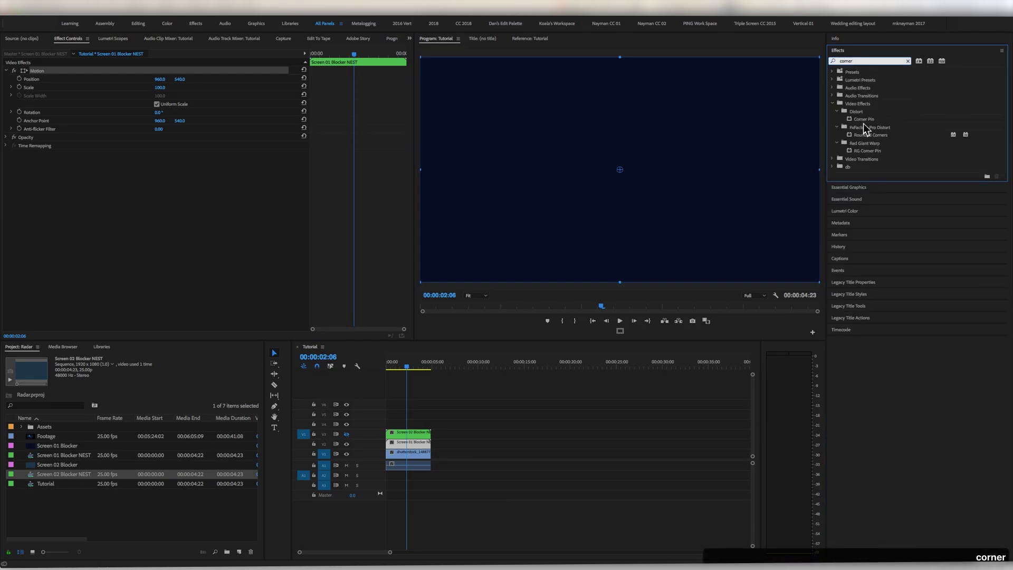
left_click(864, 120)
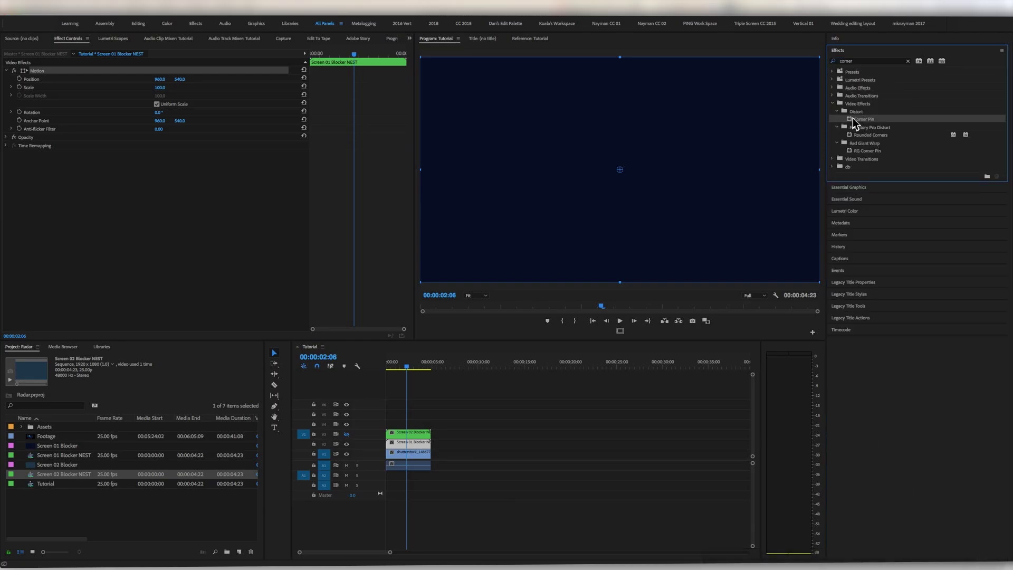
left_click_drag(853, 122, 416, 446)
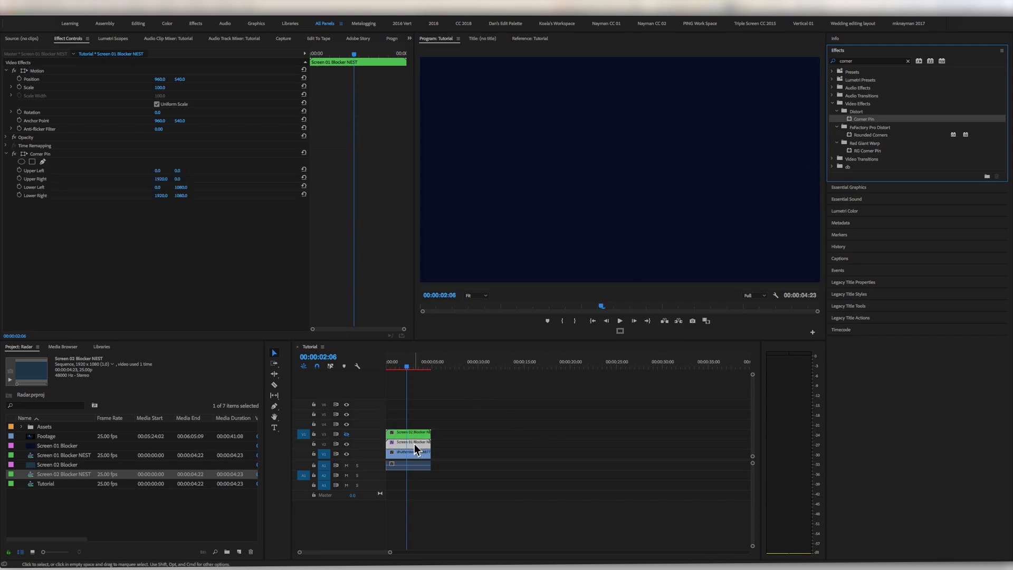
Roughly place the four Corner Pin handles of the Screen 01 Blocker NEST clip around the leftmost monitor in the footage.
left_click(47, 154)
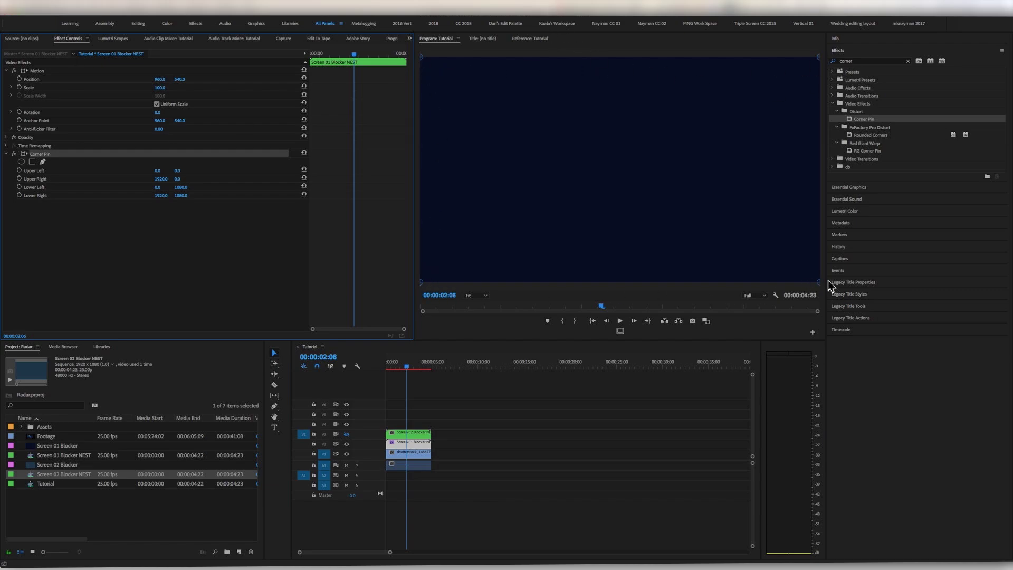
left_click(477, 295)
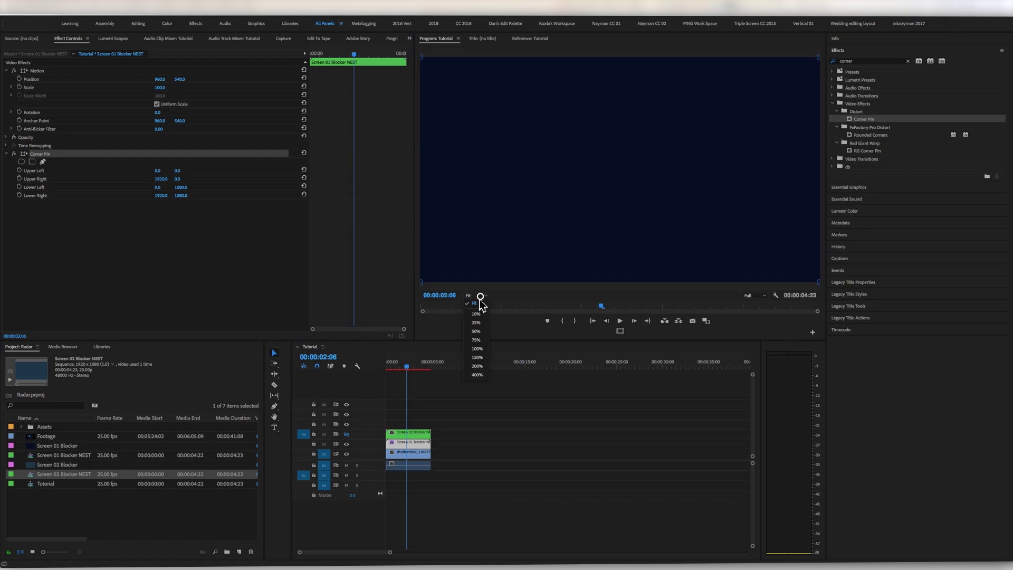
left_click(476, 331)
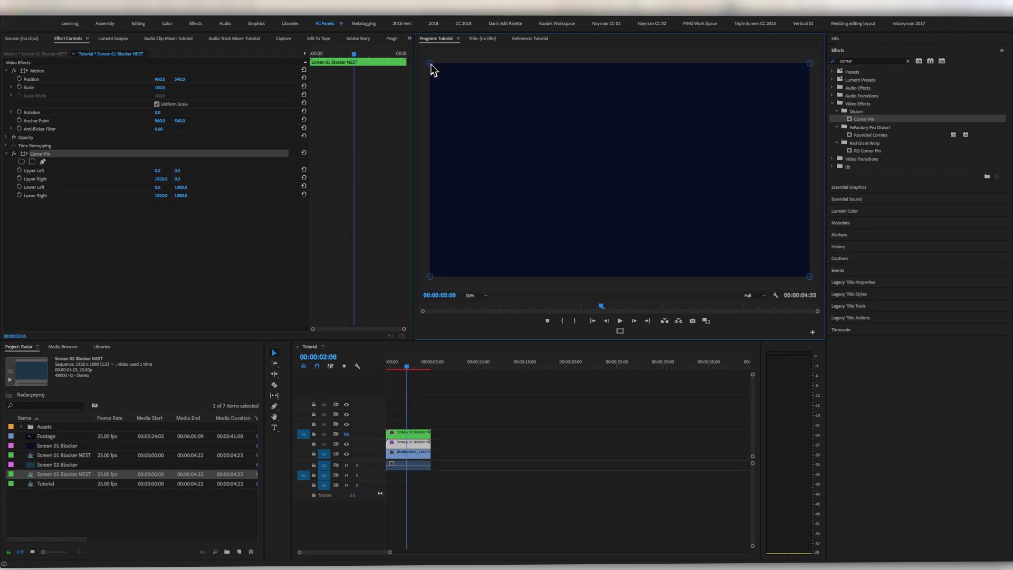
left_click_drag(480, 116, 538, 100)
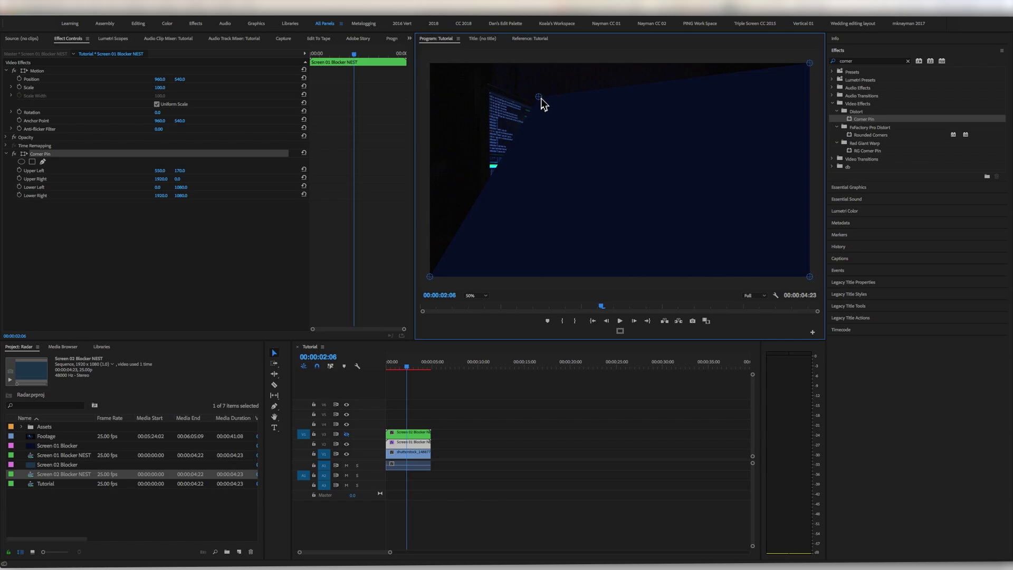
key("ctrl+s")
left_click_drag(430, 276, 483, 185)
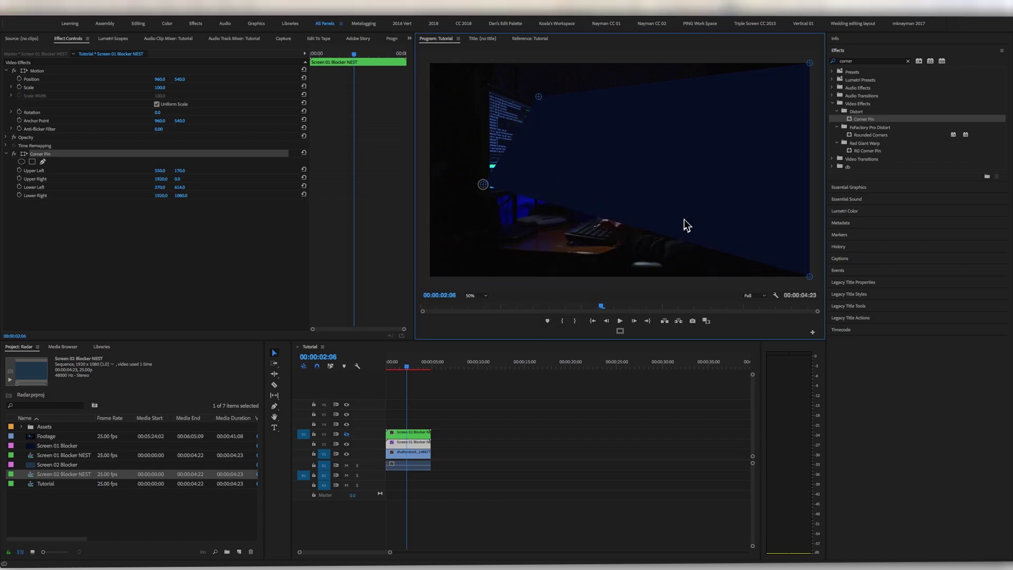
left_click_drag(702, 223, 584, 175)
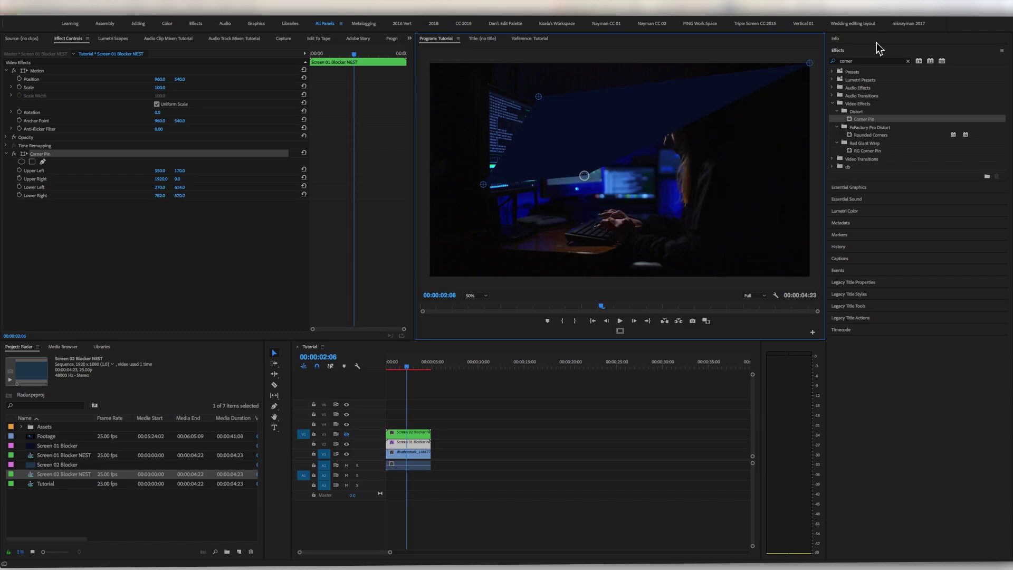
left_click_drag(809, 63, 471, 98)
Fit the matte's lower corners to the leftmost monitor, with Lower Left about 305, 650 and Lower Right about 539, 621.
left_click(479, 296)
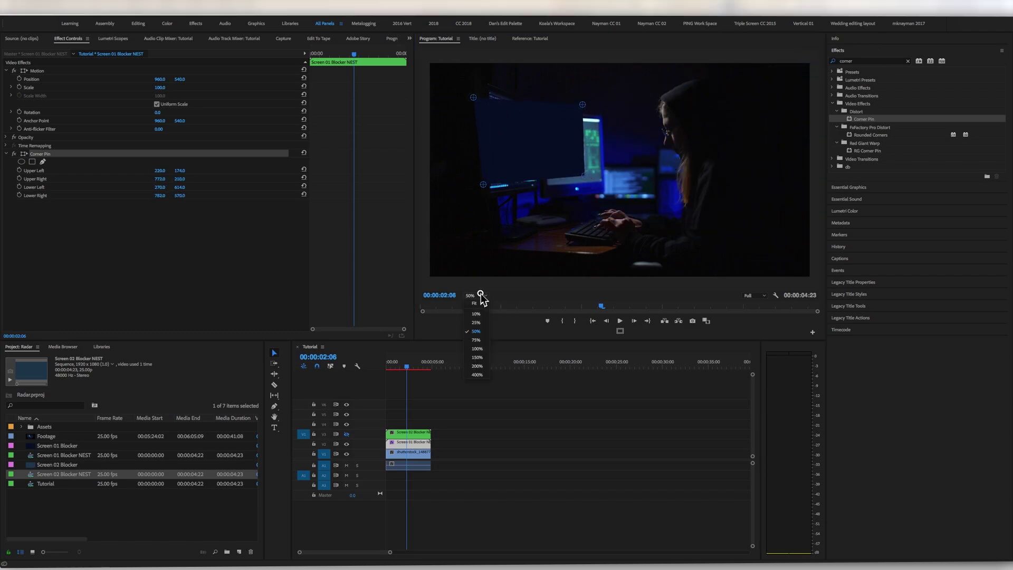
left_click(481, 356)
left_click_drag(608, 289, 519, 306)
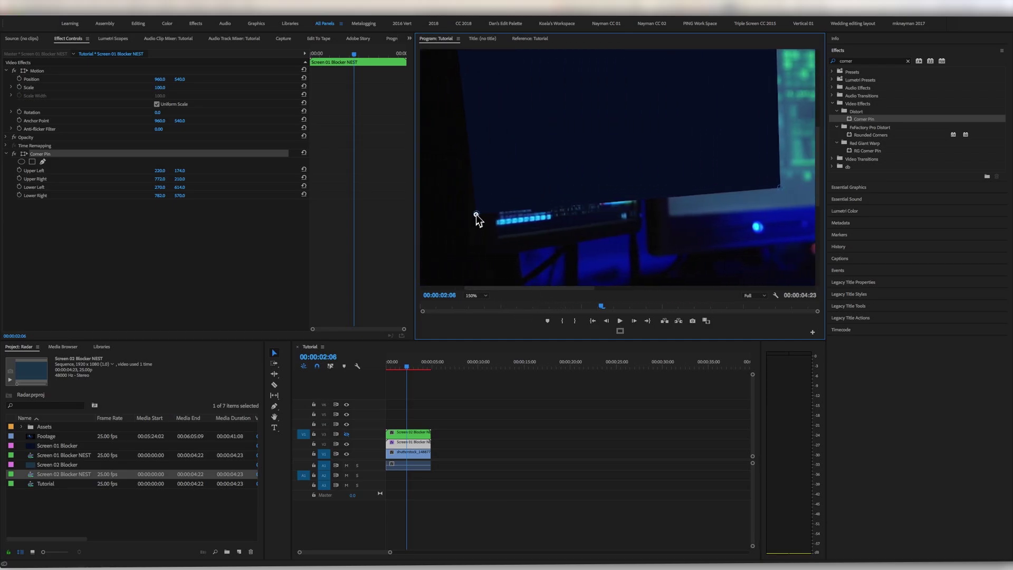
left_click_drag(476, 214, 501, 233)
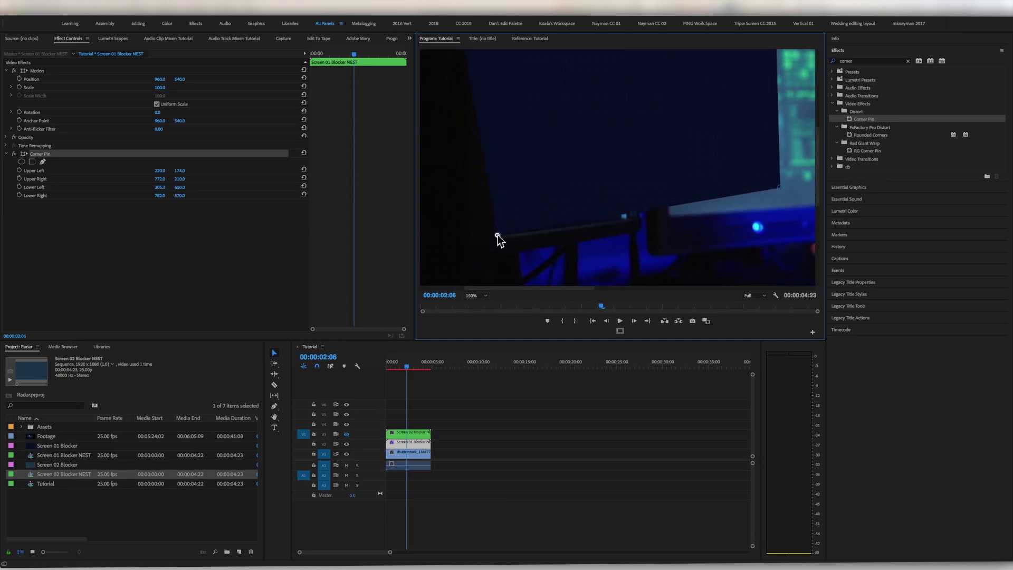
left_click_drag(777, 192, 637, 218)
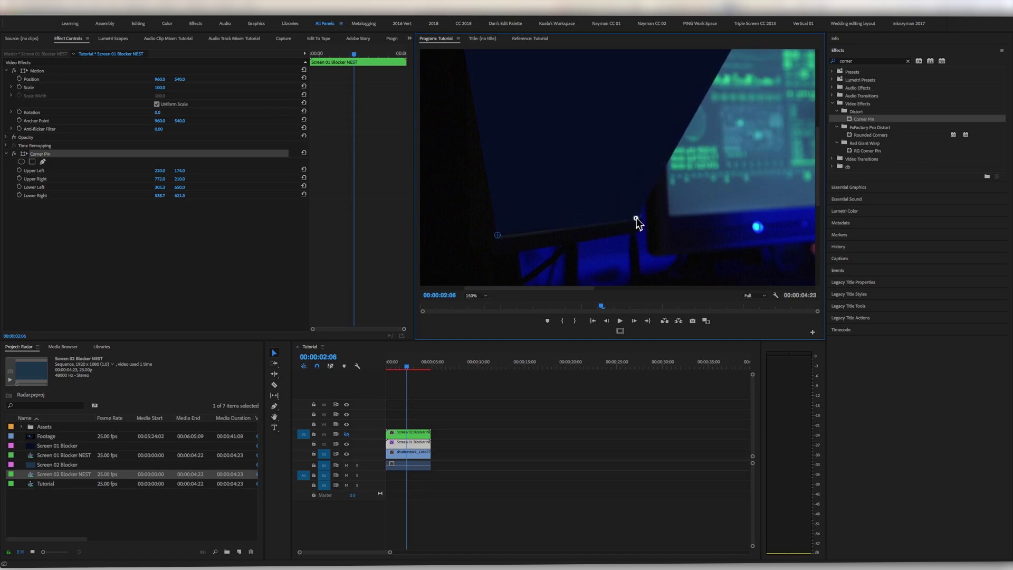
Fit the matte's upper corners to the leftmost monitor, with Upper Right about 531, 226 and Upper Left about 298, 140.
left_click_drag(821, 191, 812, 112)
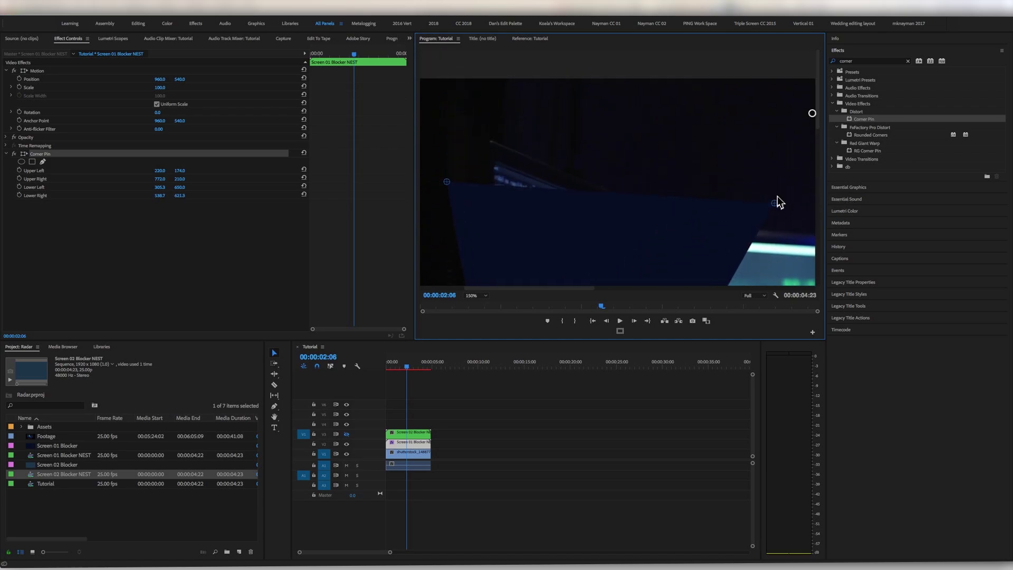
left_click_drag(777, 198, 629, 214)
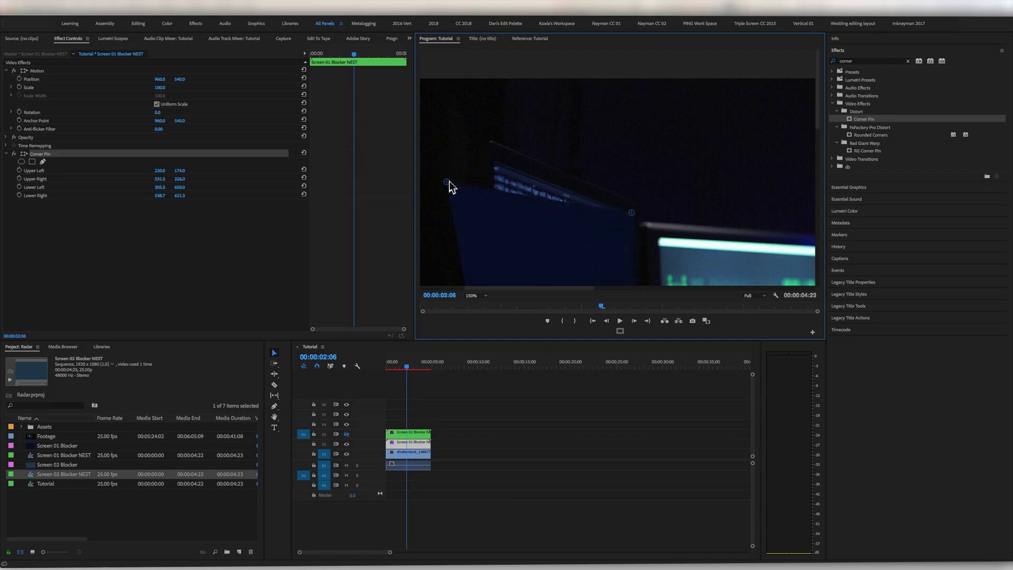
left_click_drag(451, 183, 493, 163)
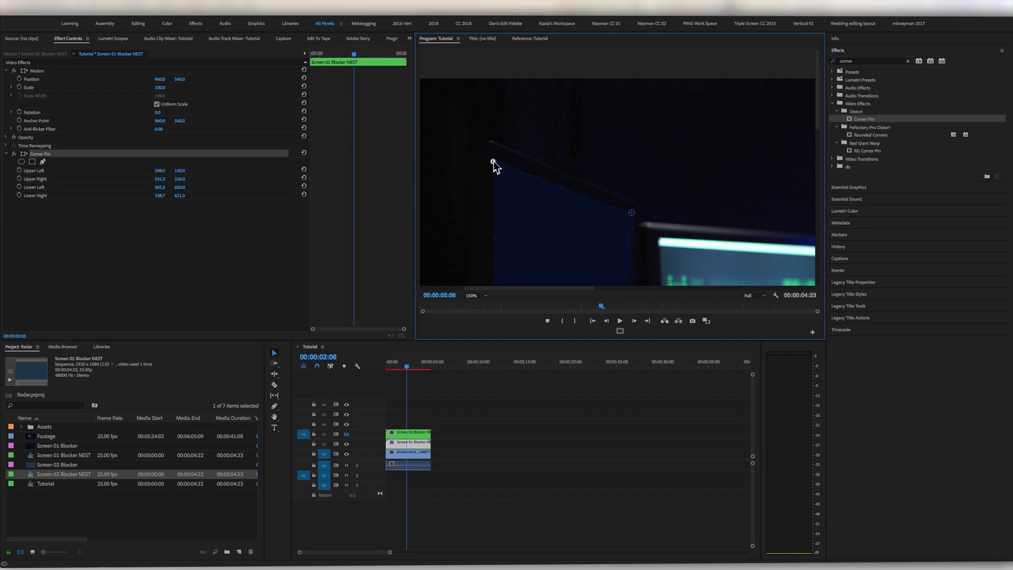
Fine-tune the leftmost monitor's pins to about Upper Left 298, 138, Upper Right 534, 227, Lower Left 299, 650 and Lower Right 541, 623.
left_click(821, 124)
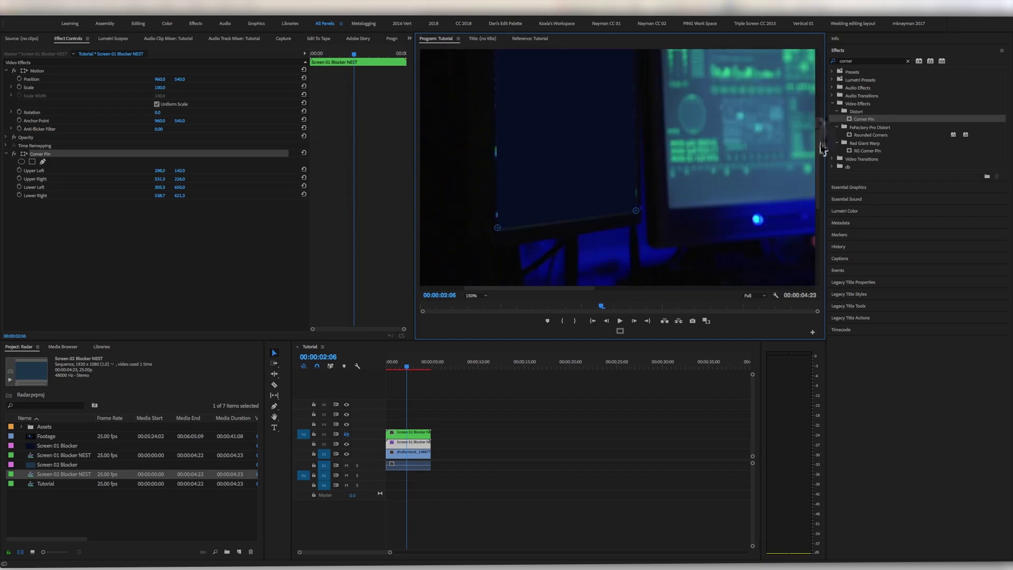
left_click_drag(497, 227, 493, 226)
left_click_drag(636, 211, 636, 211)
left_click_drag(818, 200, 821, 140)
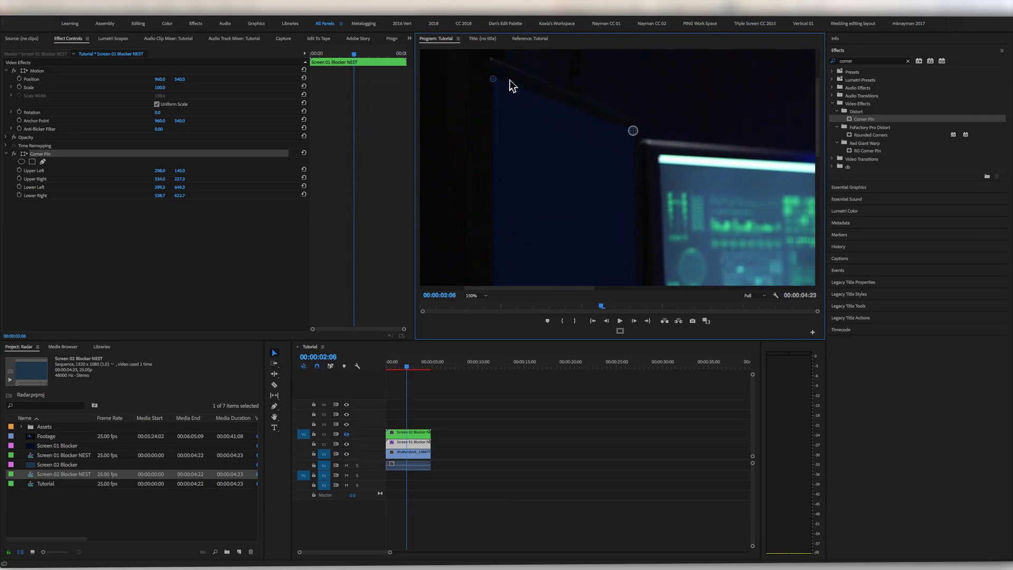
left_click_drag(493, 77, 493, 78)
scroll(640, 152, "down", 3)
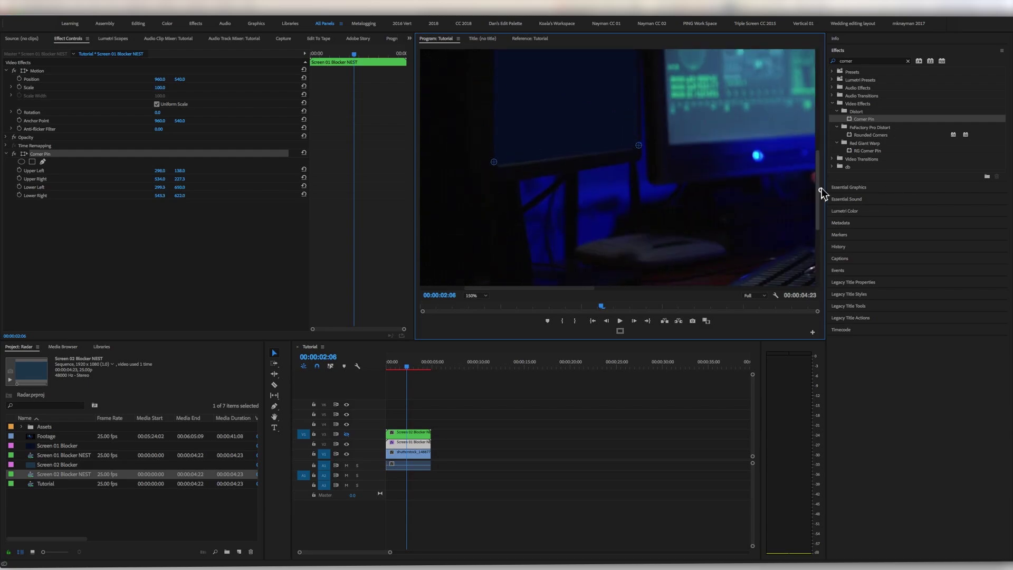
left_click_drag(822, 195, 831, 163)
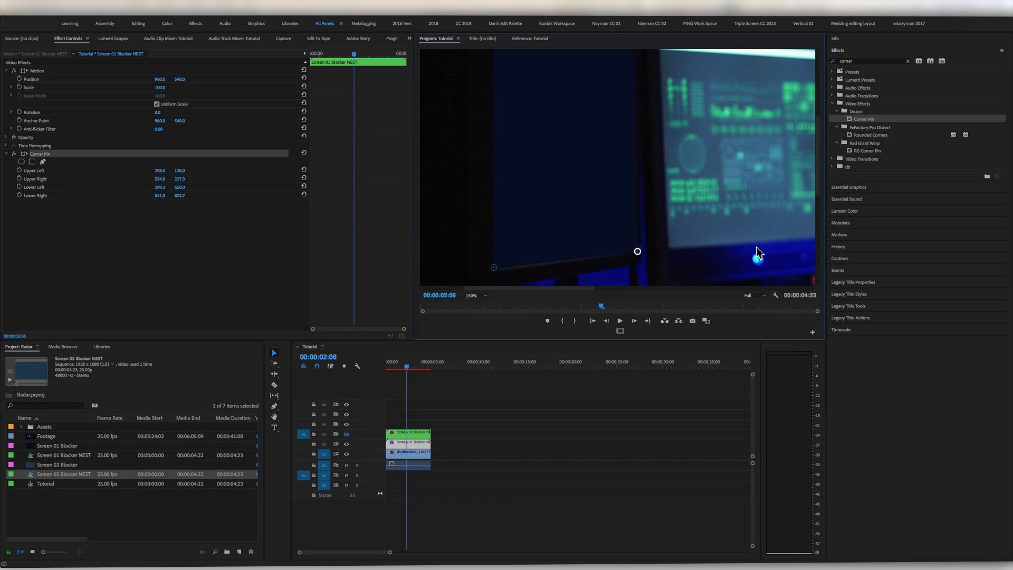
left_click(484, 297)
left_click(483, 304)
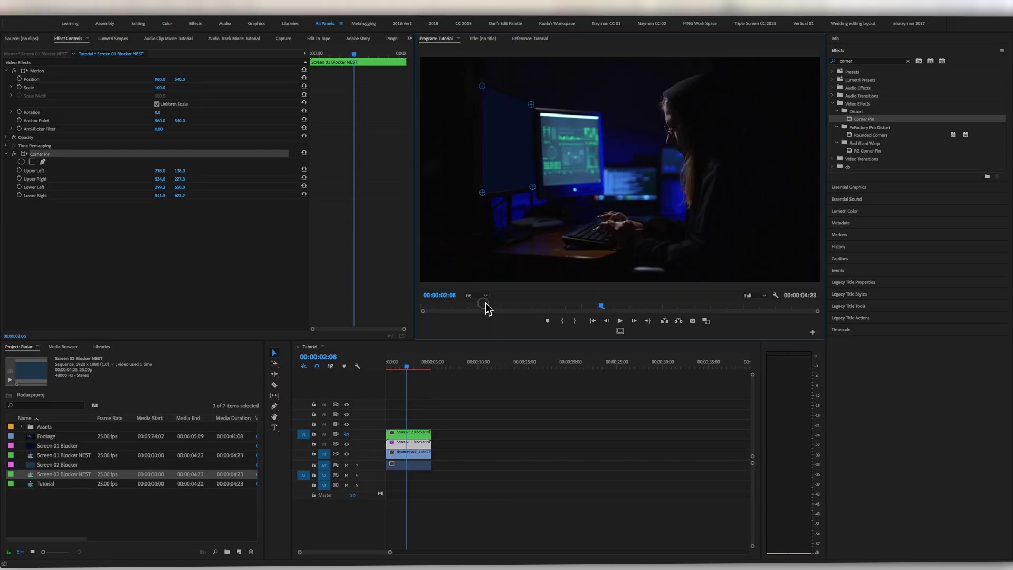
left_click(480, 396)
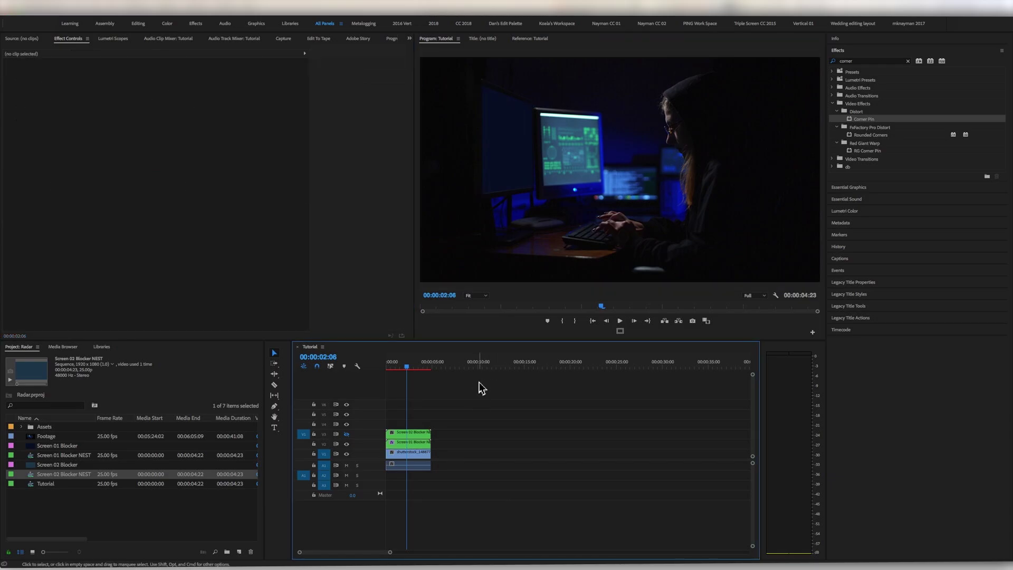
Show track V3 again and apply the Corner Pin effect to the Screen 02 Blocker NEST clip.
left_click(347, 434)
left_click(411, 432)
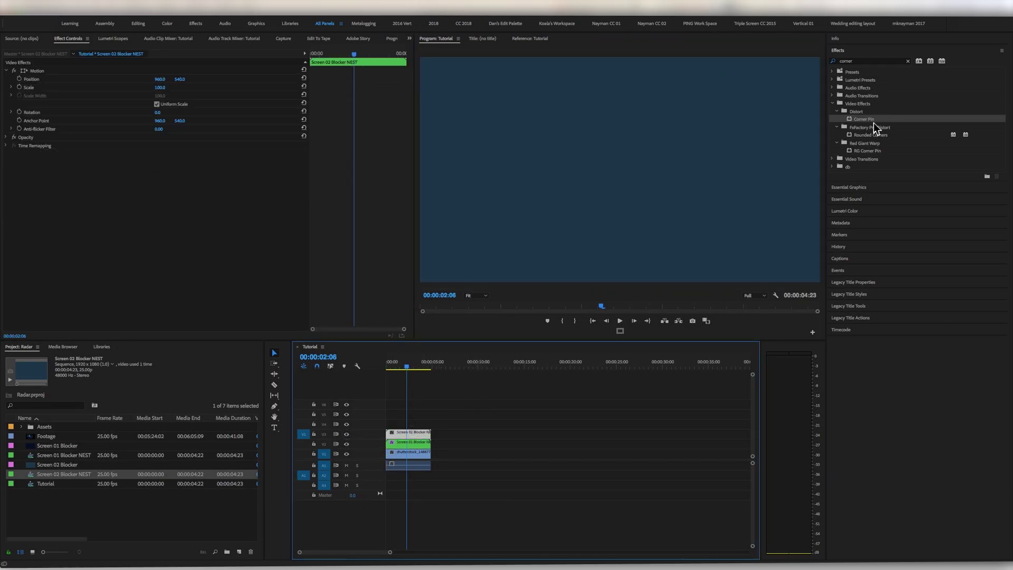
left_click_drag(864, 119, 408, 434)
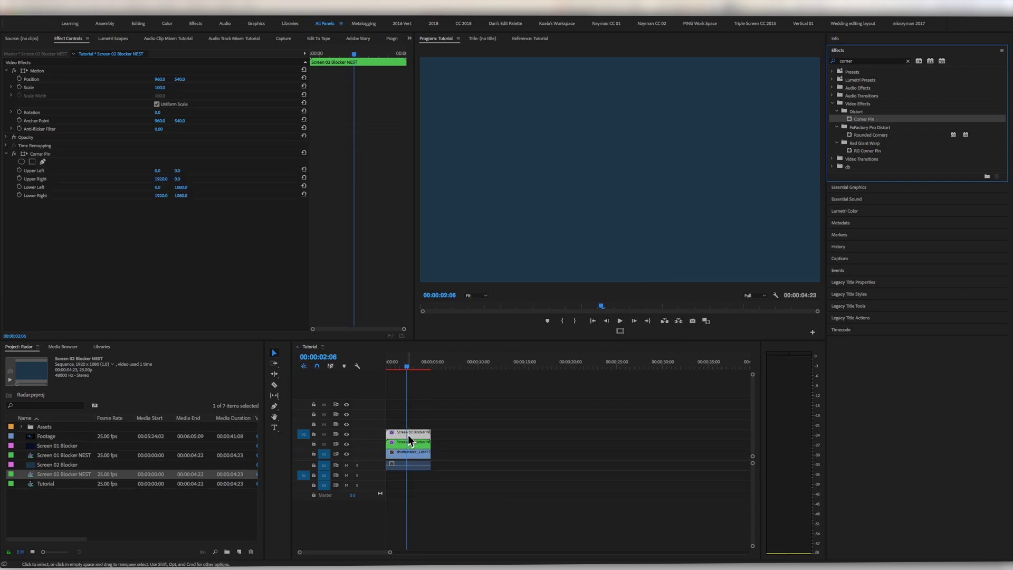
Roughly place the four Corner Pin handles of the Screen 02 Blocker NEST clip around the middle monitor with the green display.
left_click(40, 154)
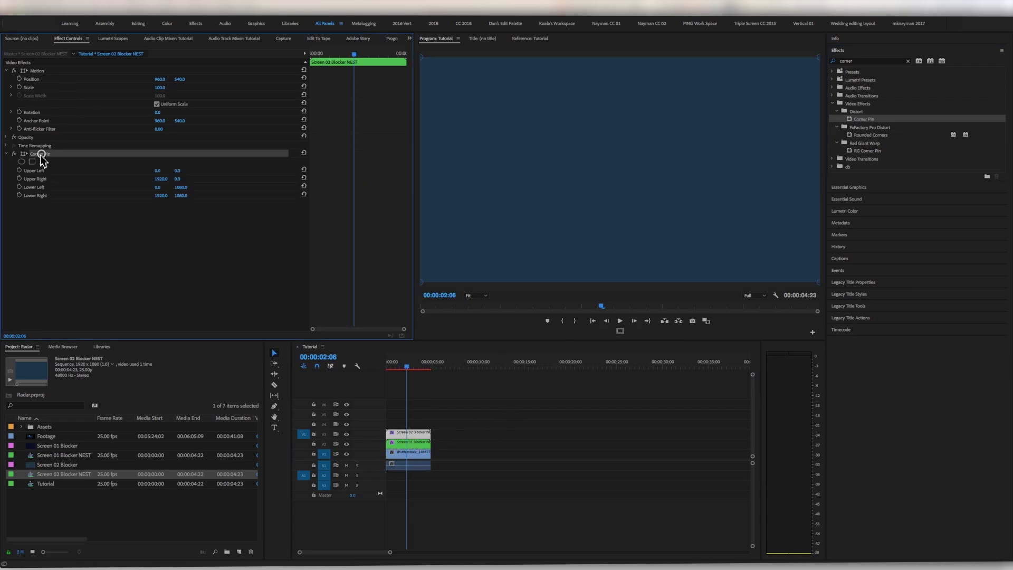
left_click(474, 296)
left_click(476, 340)
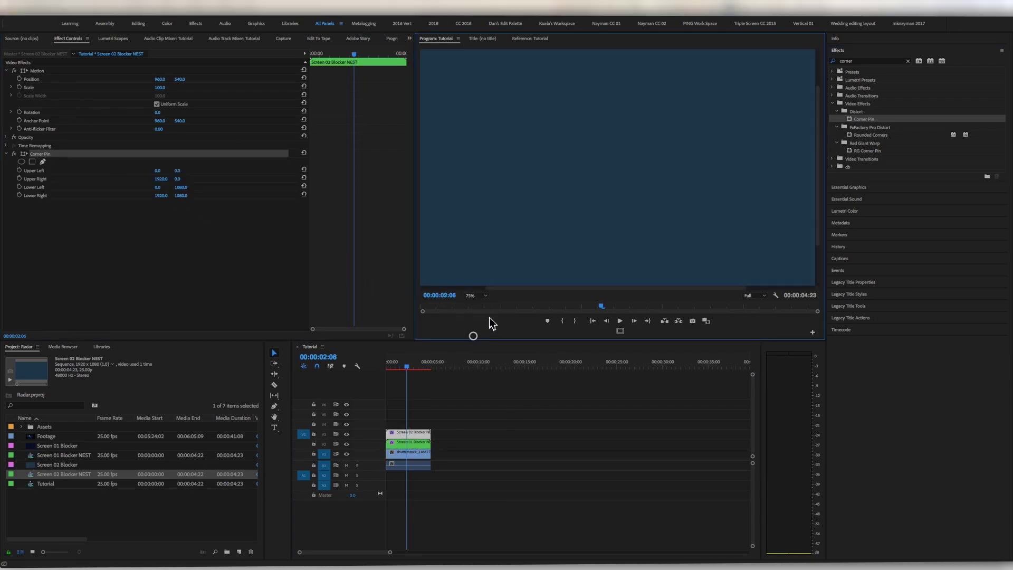
left_click(489, 297)
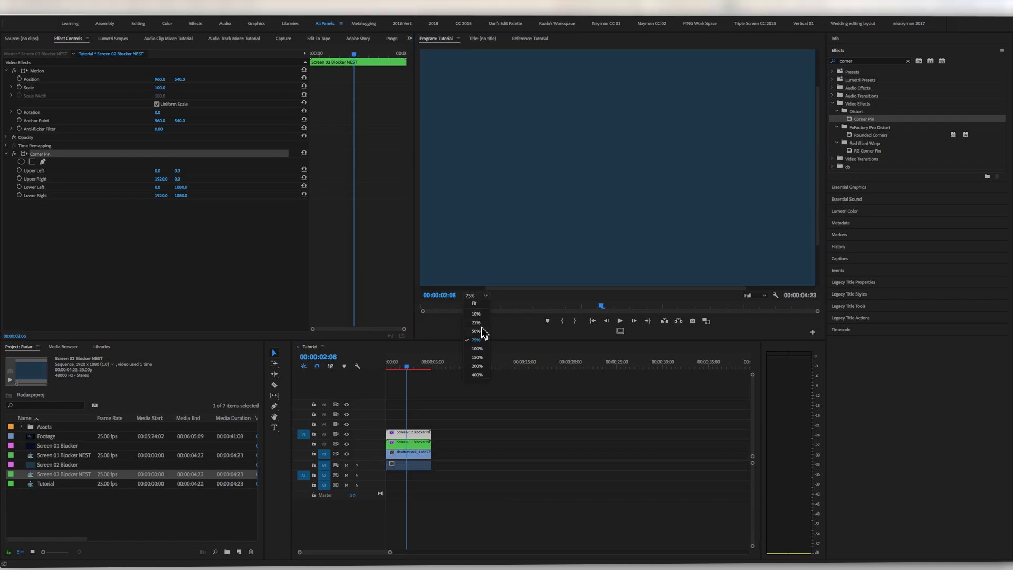
left_click(482, 332)
right_click(429, 64)
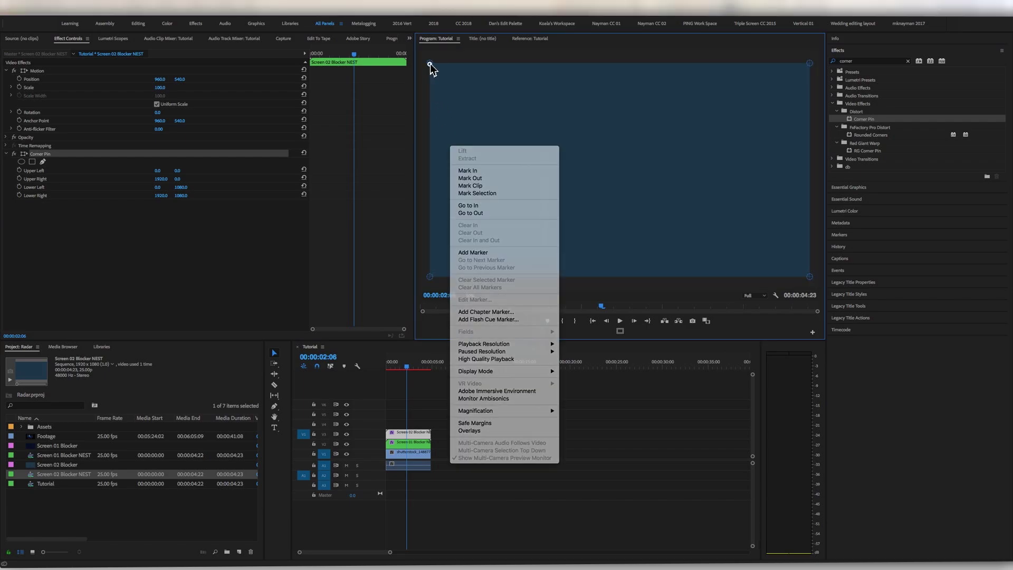
key("Escape")
left_click_drag(429, 64, 537, 109)
left_click_drag(430, 277, 550, 183)
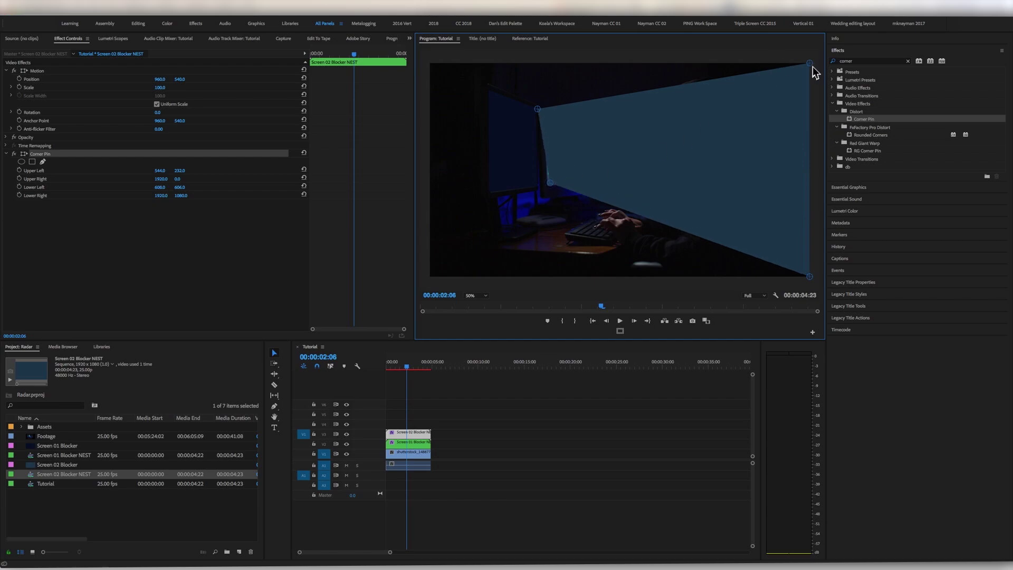
left_click_drag(809, 63, 659, 124)
left_click_drag(810, 276, 596, 183)
Fit the Screen 02 matte's lower corners to the middle monitor, with Lower Left about 594, 618 and Lower Right about 869, 599.
left_click(477, 297)
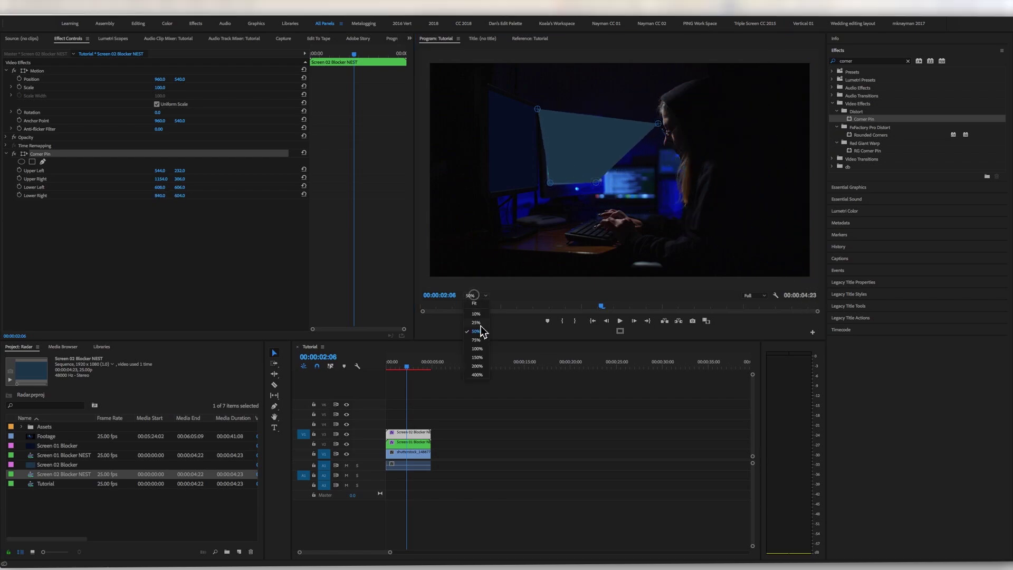
left_click(481, 350)
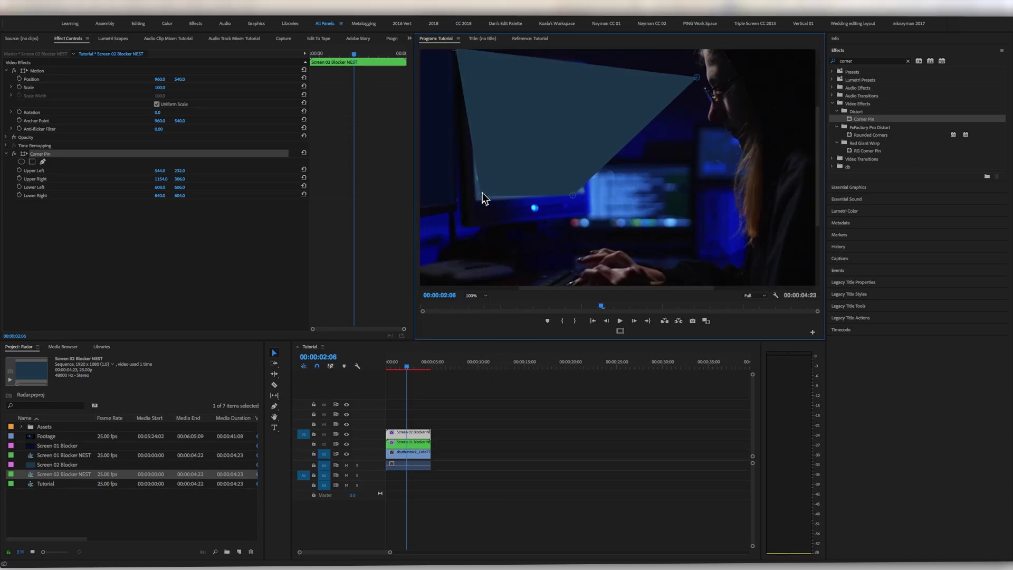
left_click_drag(482, 193, 476, 201)
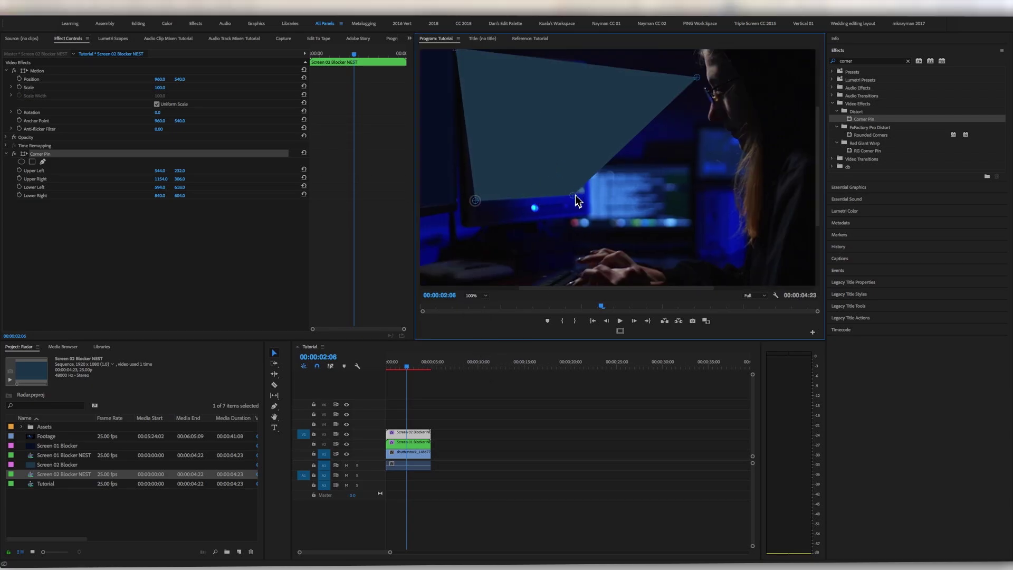
left_click_drag(575, 195, 585, 191)
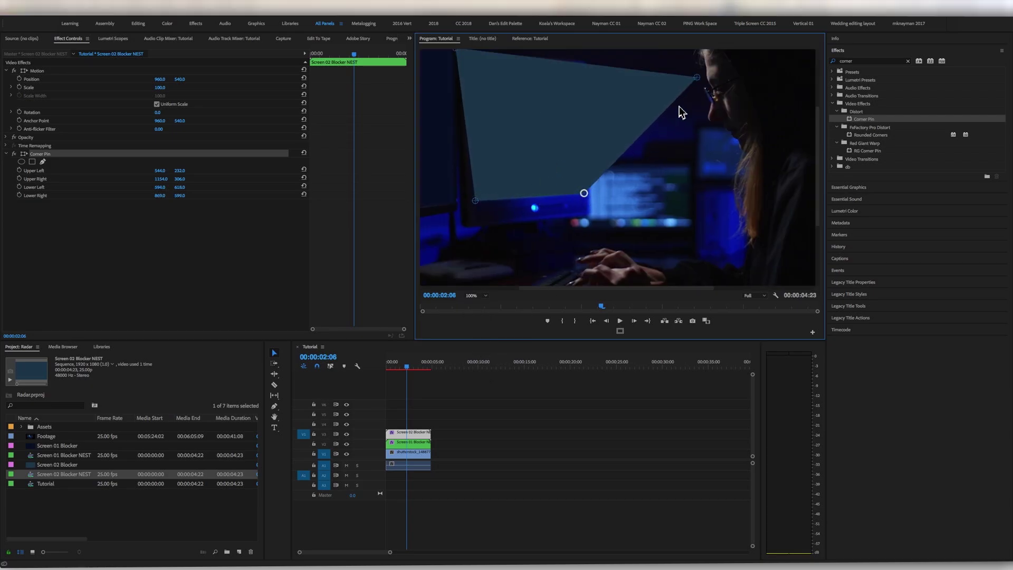
Fit the Screen 02 matte's upper corners to the middle monitor, with Upper Left about 581, 260 and Upper Right about 858, 280.
left_click_drag(697, 77, 579, 68)
left_click_drag(456, 51, 471, 61)
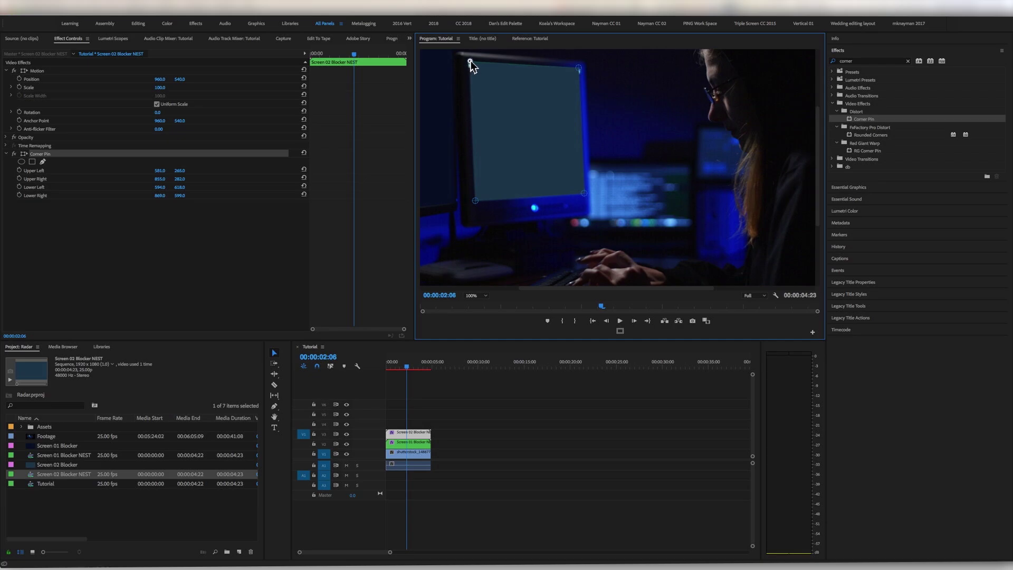
left_click_drag(583, 68, 578, 67)
left_click(478, 296)
left_click(474, 305)
left_click(512, 413)
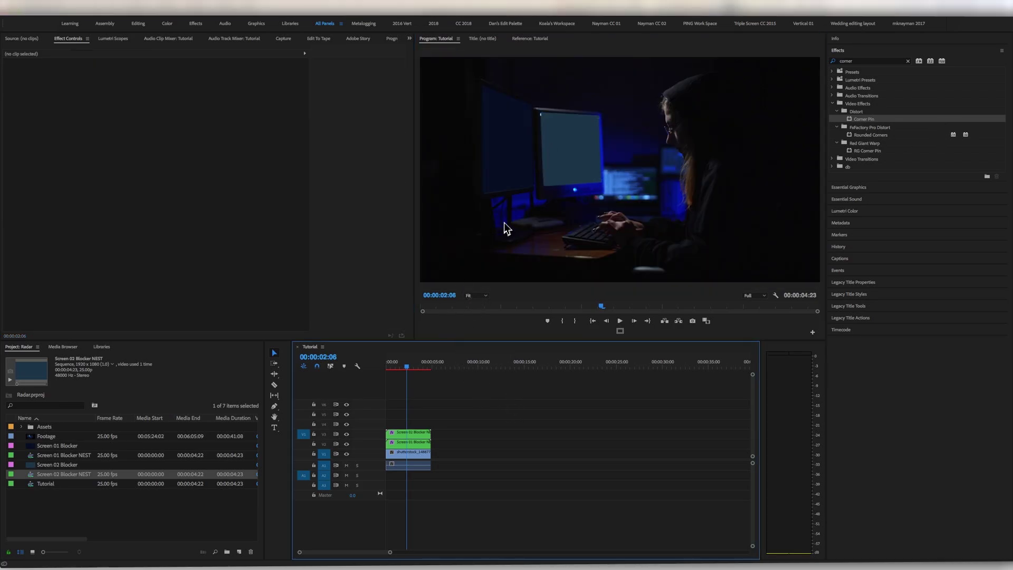
Nudge the Upper Left pin of the Screen 02 Blocker NEST clip outward to about 575, 260 to cover the exposed bright spot.
left_click(398, 431)
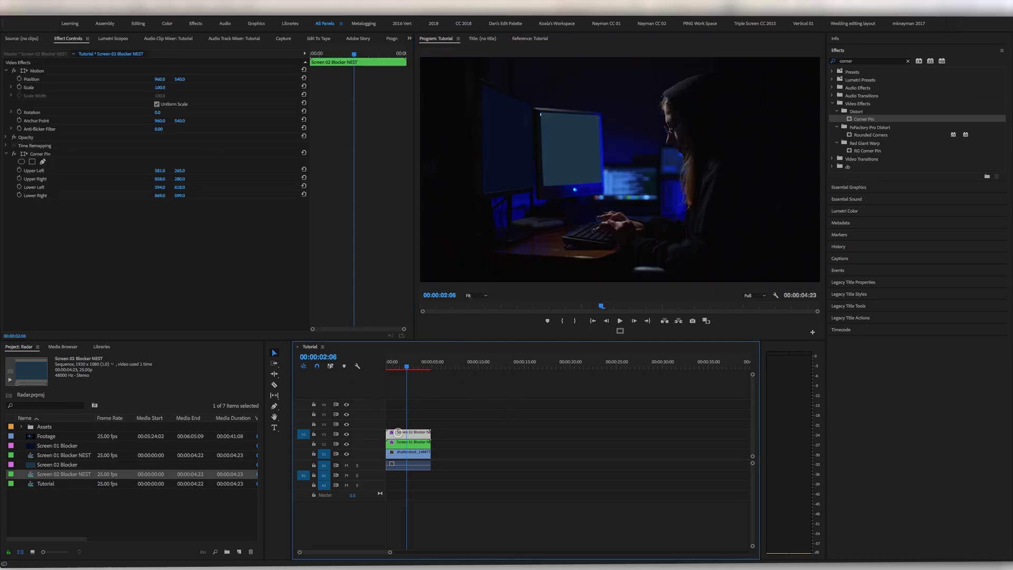
left_click(45, 155)
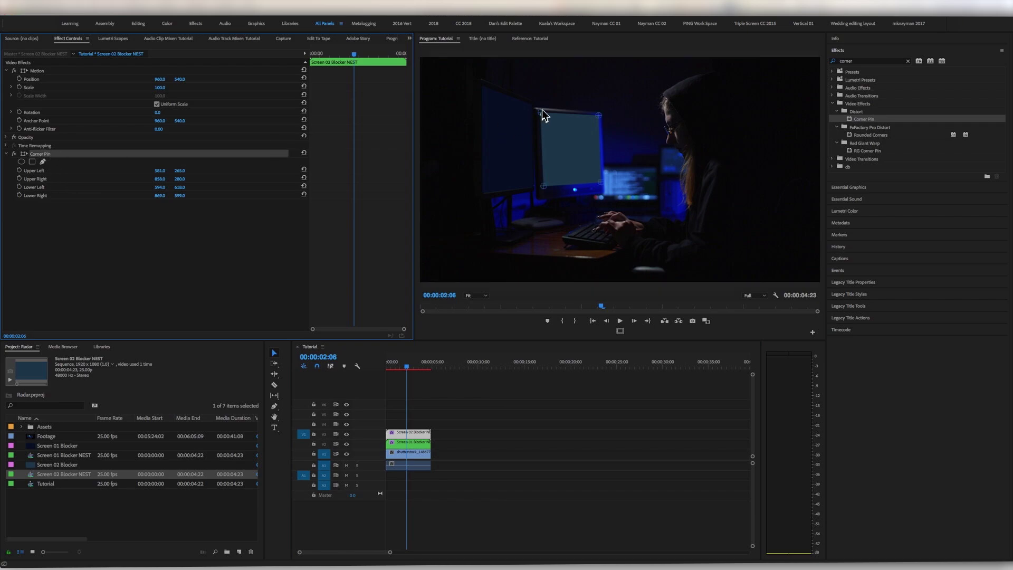
left_click_drag(541, 113, 541, 112)
left_click(506, 379)
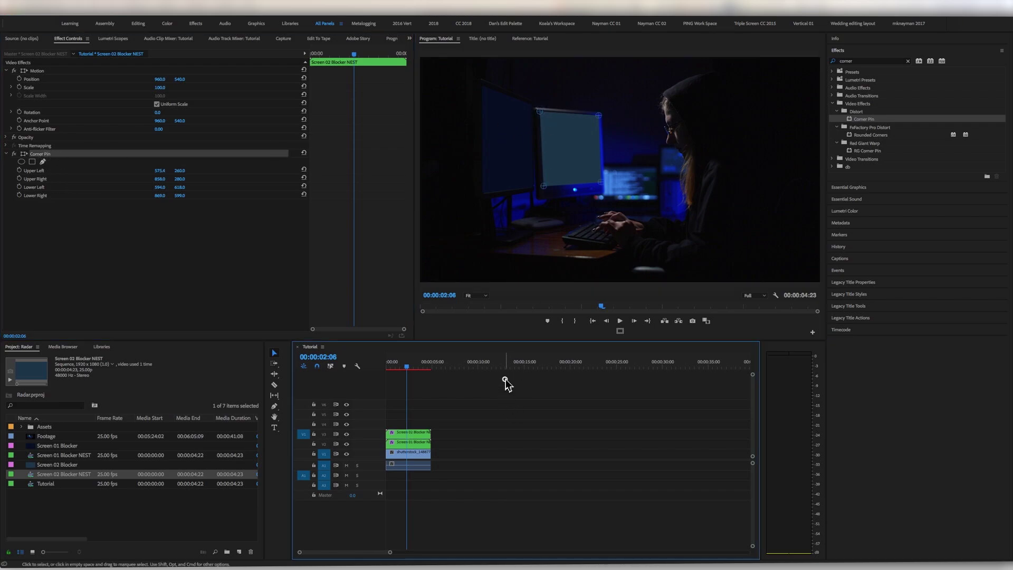
Play the Tutorial sequence from the start to check how both mattes cover the monitors.
key("Home")
key("space")
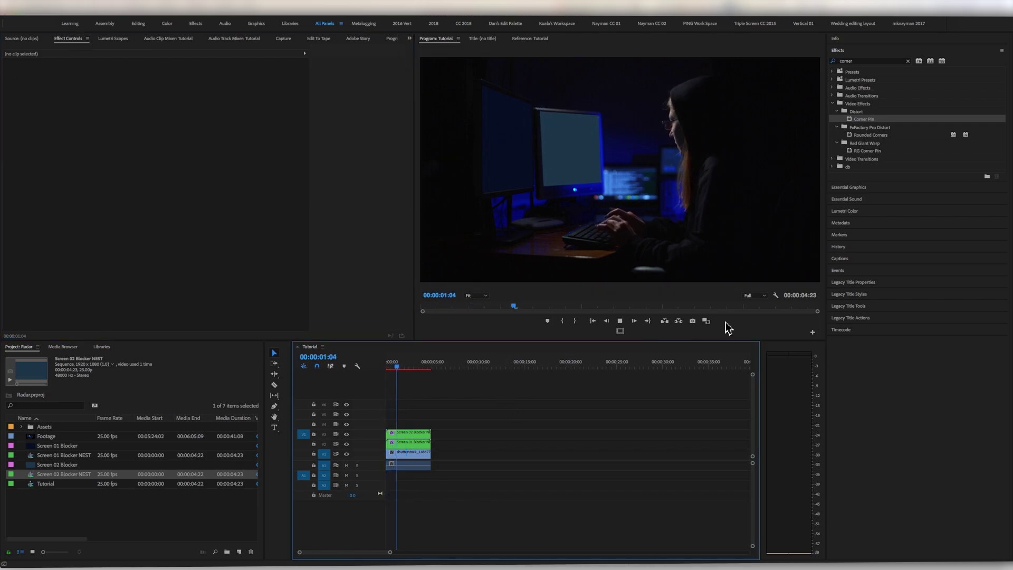
key("space")
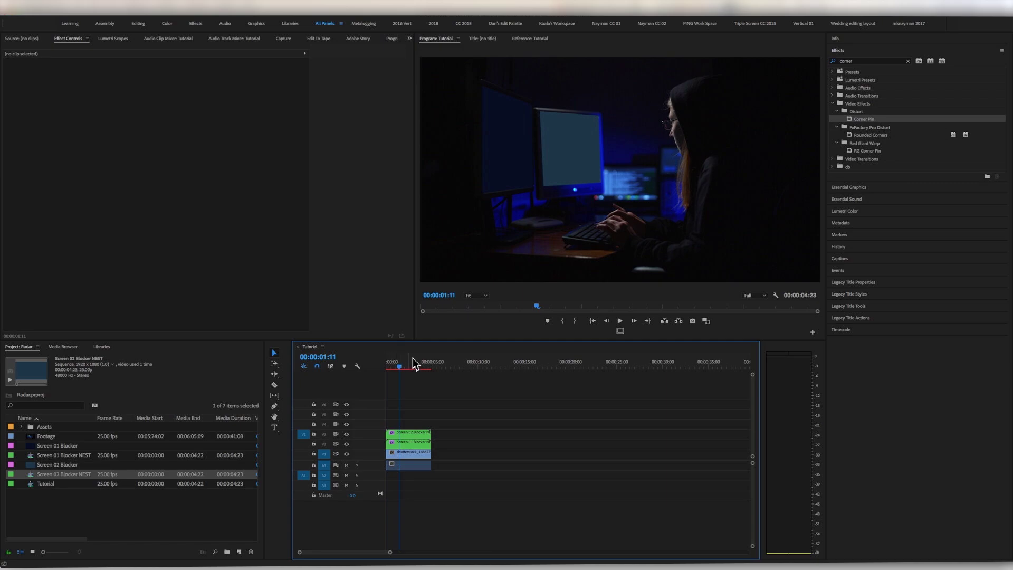
Darken the Screen 02 Blocker matte inside its nest to about 0F1821 and check it in the Tutorial sequence around 00:00:01:16.
double_click(414, 434)
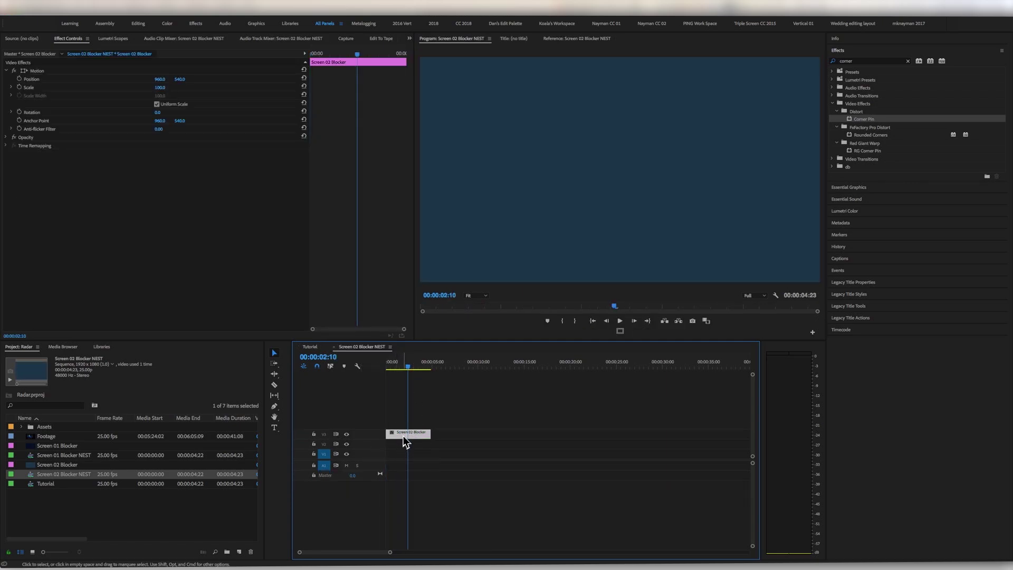
double_click(405, 435)
left_click_drag(477, 167, 477, 148)
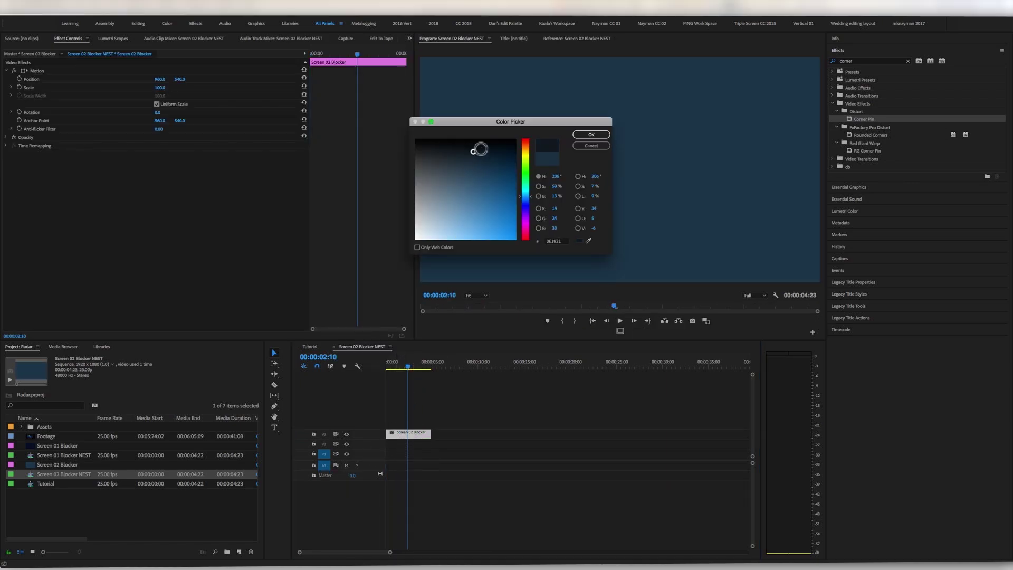
left_click(591, 134)
left_click(310, 347)
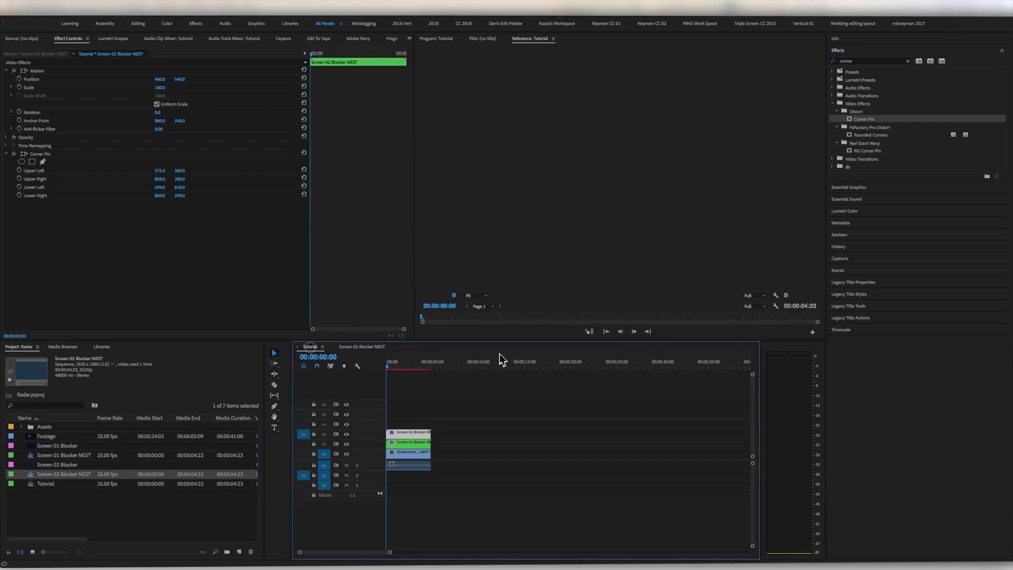
left_click(404, 364)
left_click_drag(407, 368, 401, 368)
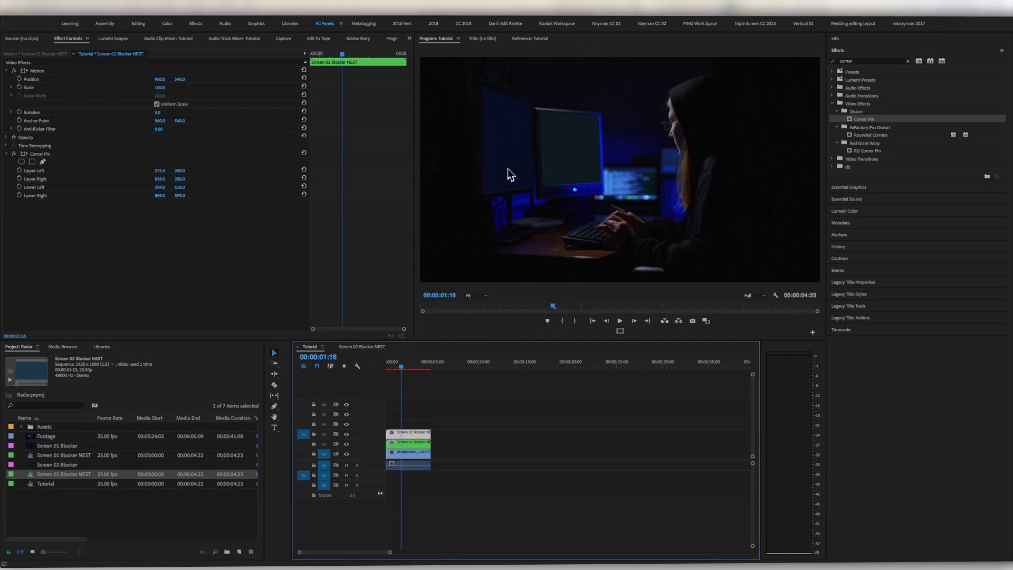
Hide the Screen 02 Blocker NEST track in the Tutorial sequence and open the Screen 01 Blocker NEST sequence.
left_click(346, 434)
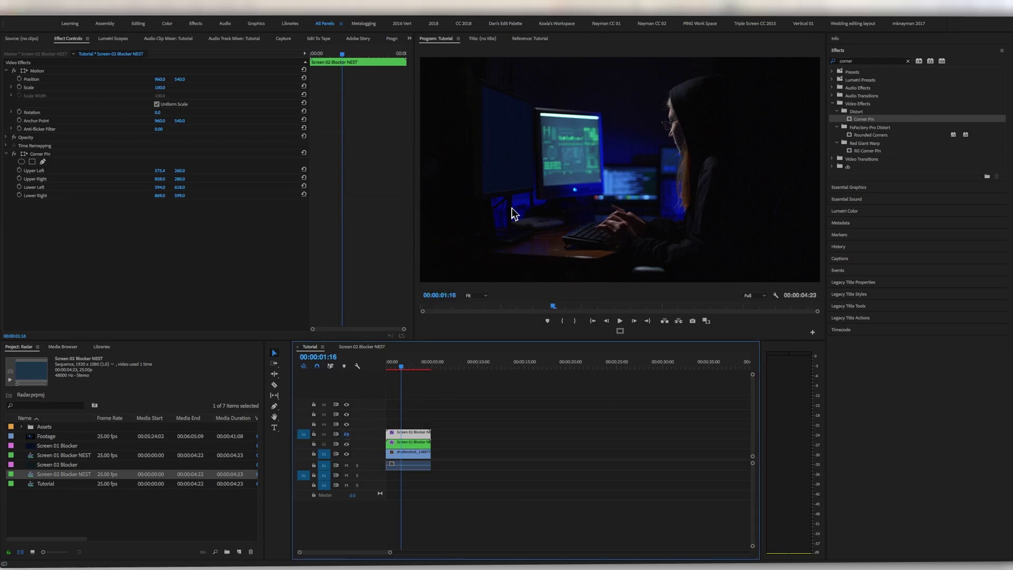
left_click(412, 442)
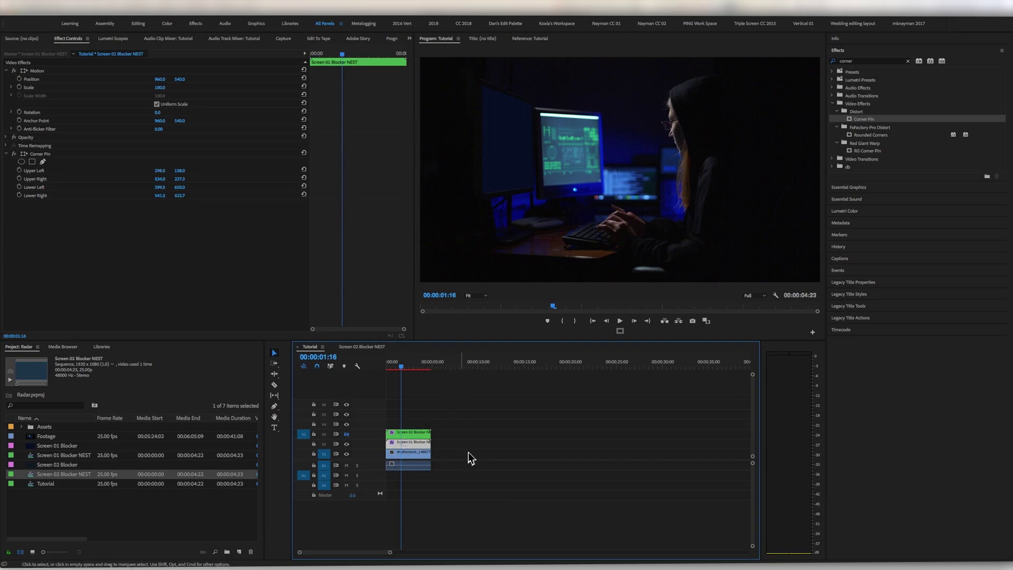
left_click(41, 153)
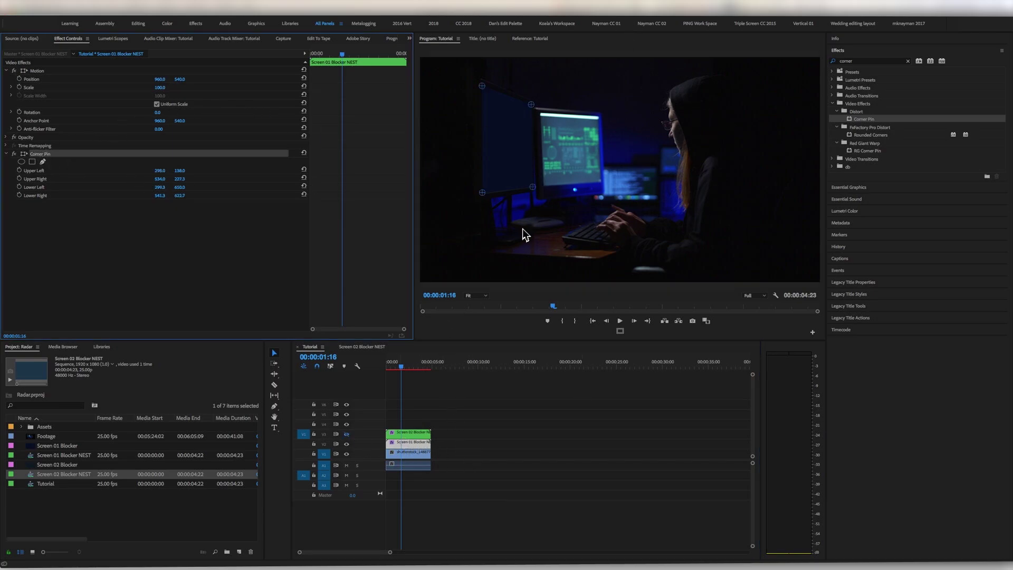
double_click(415, 444)
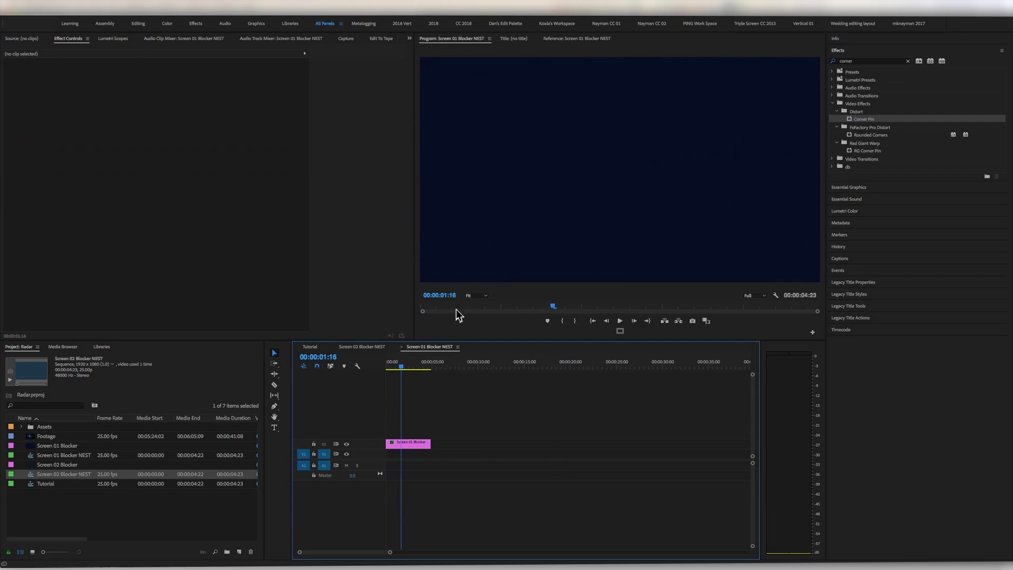
Expand the Assets bin and enlarge the project list and its name column so the full Radar file names are readable.
left_click(21, 427)
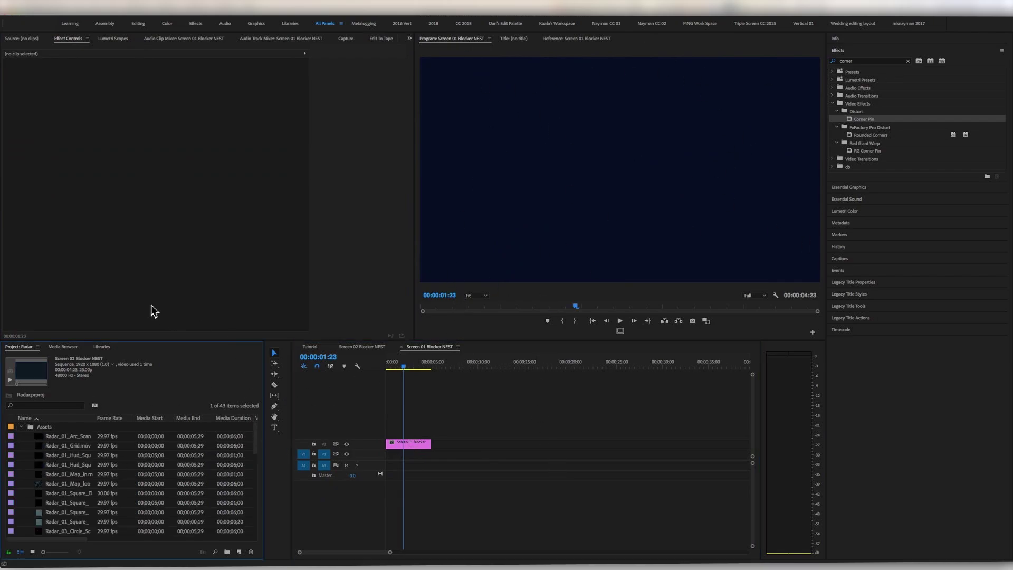
left_click_drag(154, 342, 169, 293)
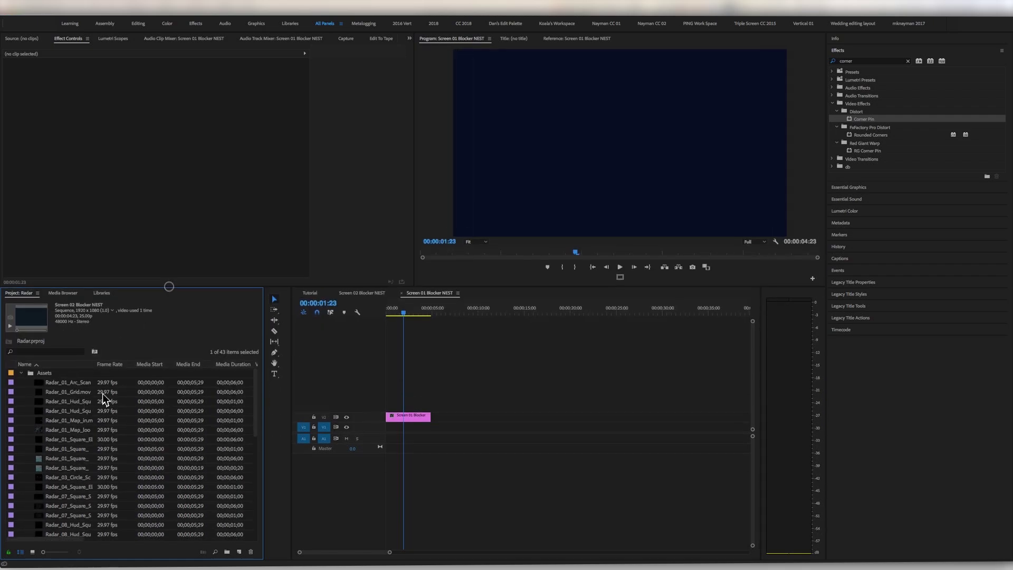
scroll(100, 406, "down", 3)
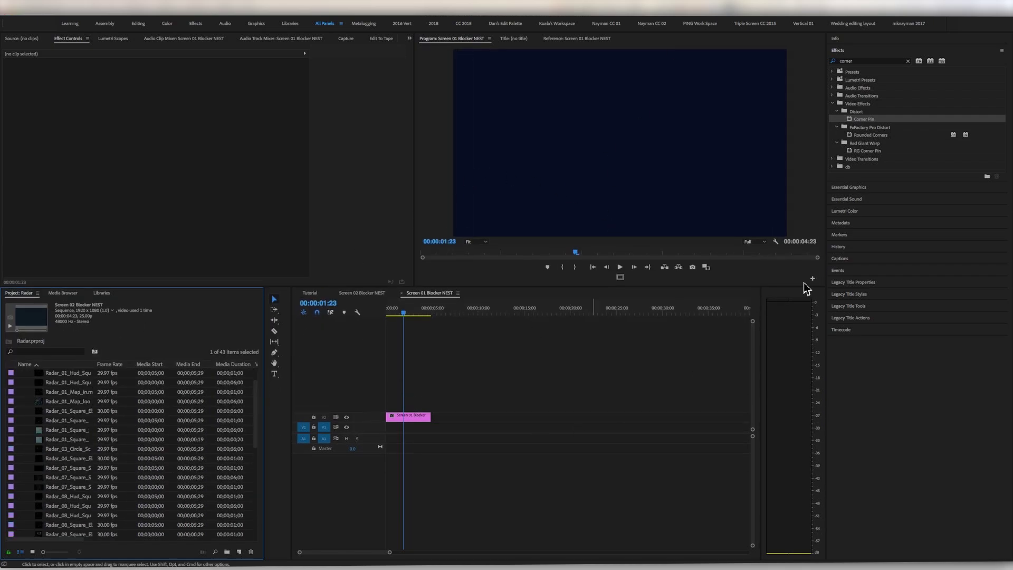
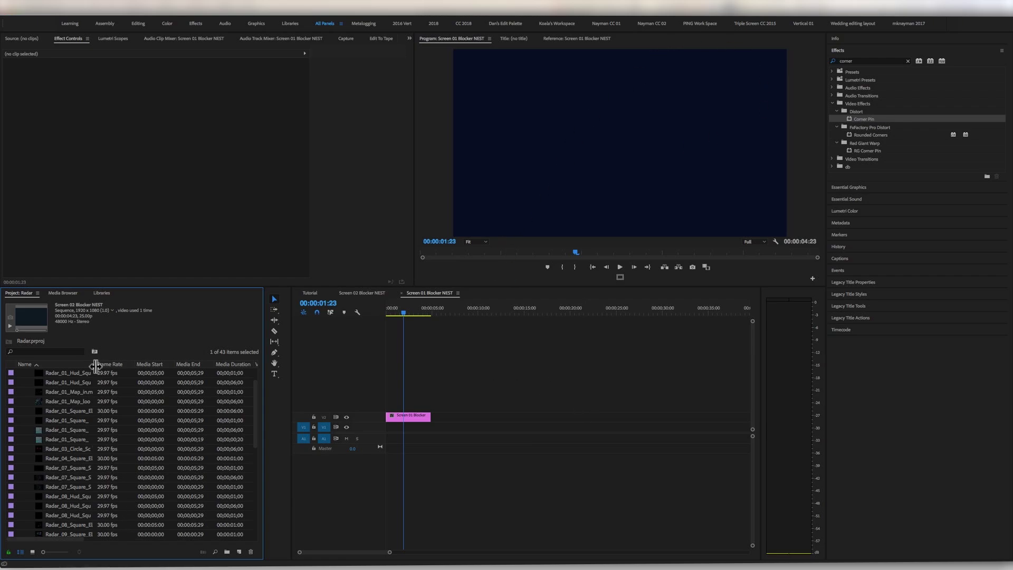
left_click_drag(96, 366, 163, 365)
left_click(39, 458)
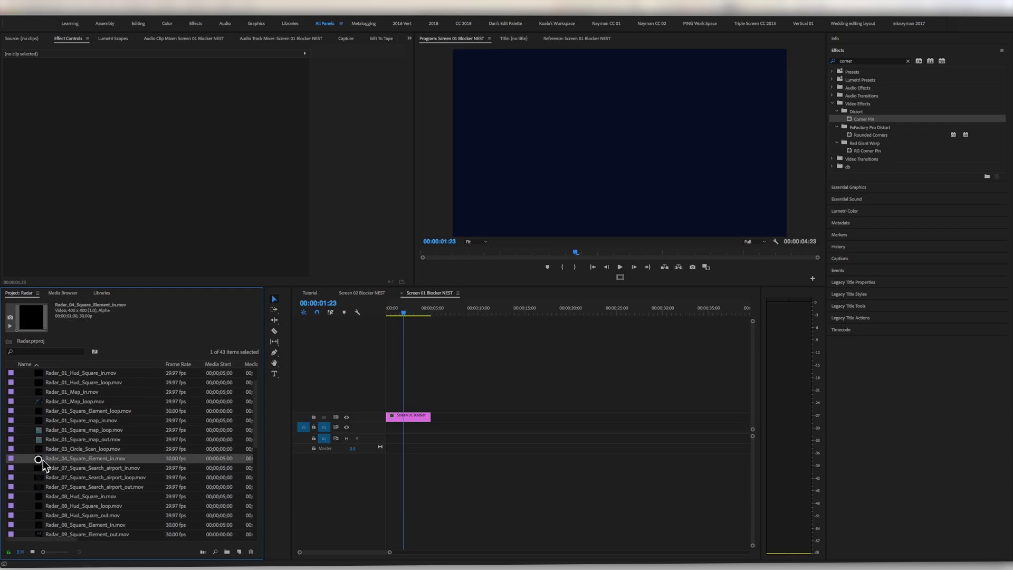
left_click_drag(39, 458, 390, 407)
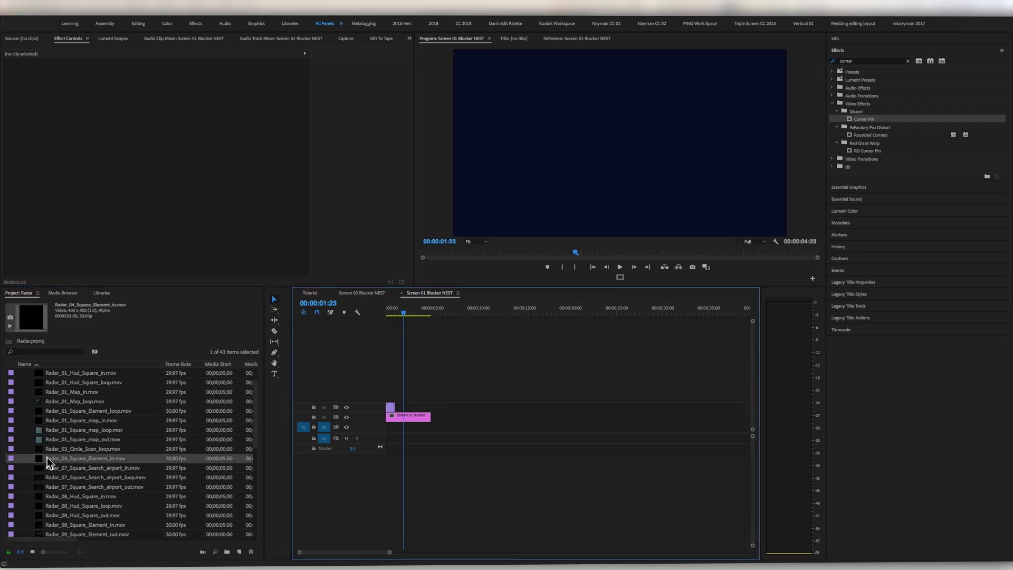
key("super+z")
Line up the Radar_07_Square_Search_airport in, loop and out clips above the Screen 01 Blocker matte, extend the matte to match, and play them.
left_click(69, 469)
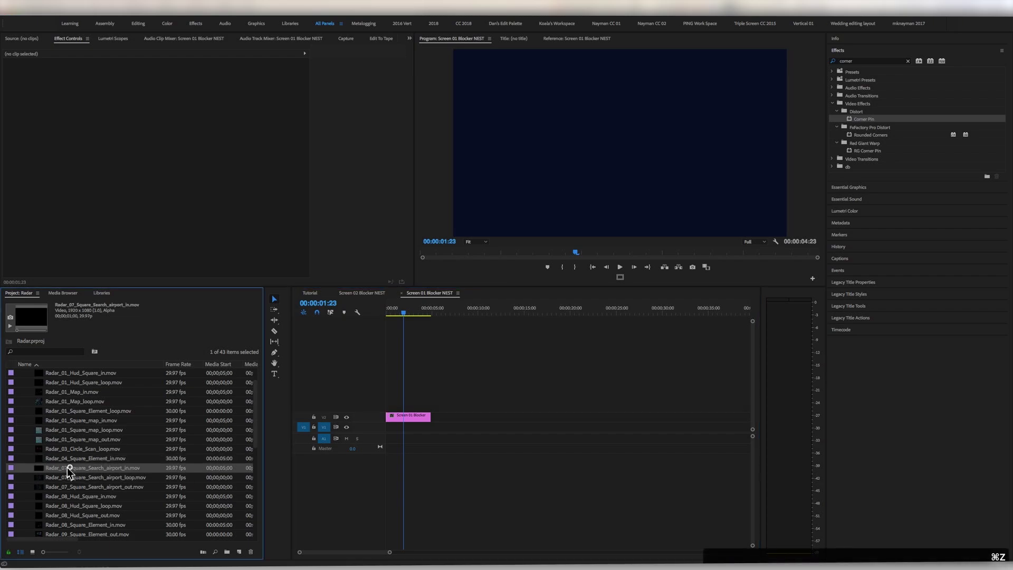
left_click_drag(40, 468, 391, 407)
left_click(67, 477)
left_click_drag(41, 477, 461, 416)
left_click(119, 486)
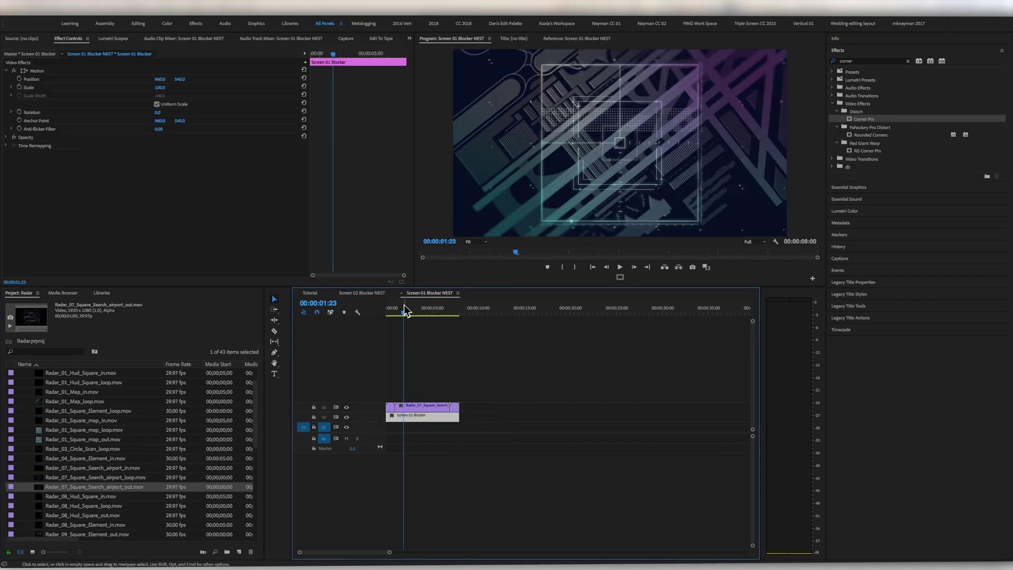
left_click_drag(404, 309, 388, 307)
key("space")
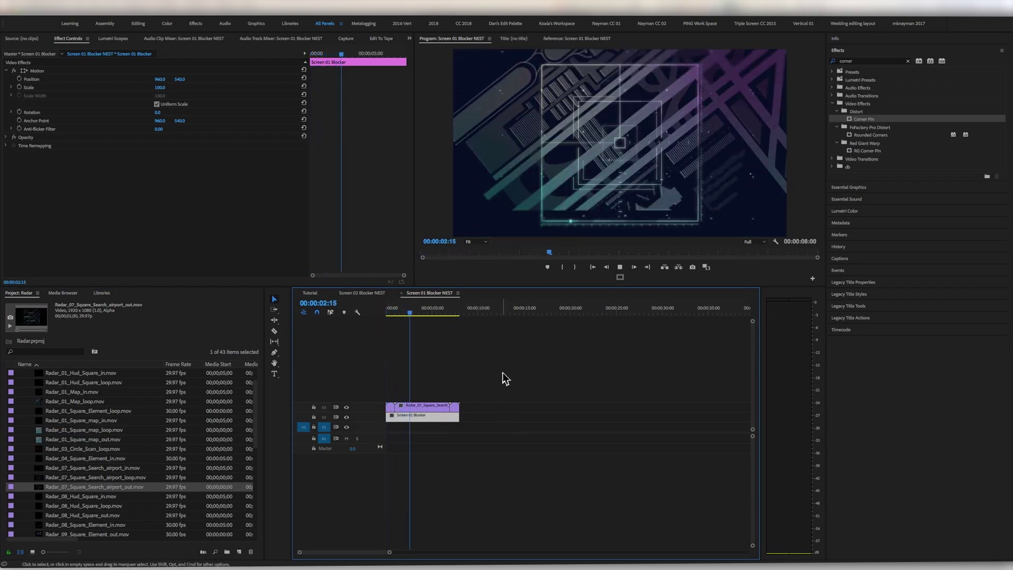
Nest the three Radar_07_Square_Search_airport clips into one sequence.
left_click_drag(504, 387, 388, 413)
right_click(432, 410)
left_click(459, 401)
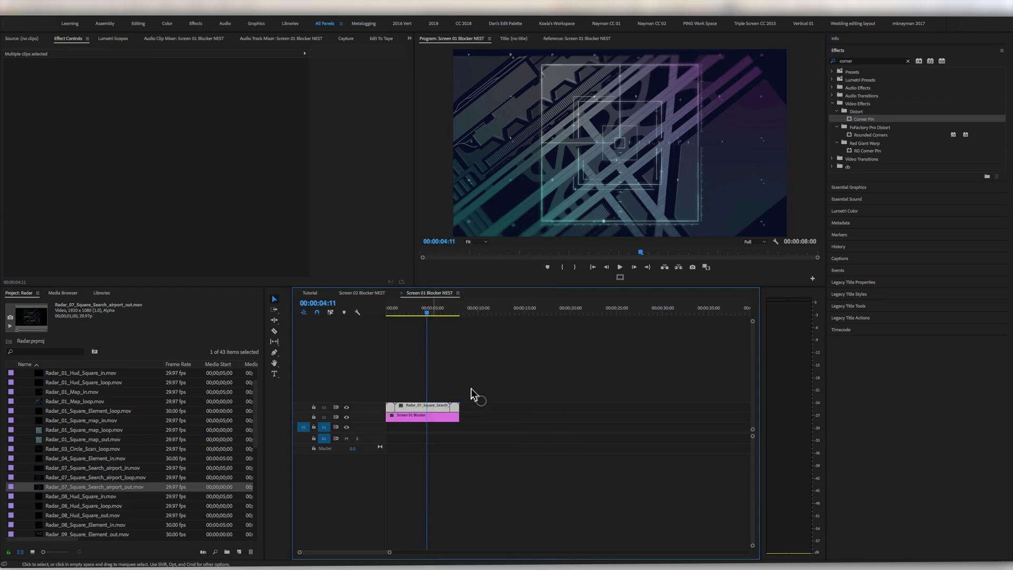
Scale the nested airport graphic to 62, position it at about 1341, 750, and mask it to a soft-cornered square.
left_click_drag(160, 87, 136, 72)
left_click(38, 71)
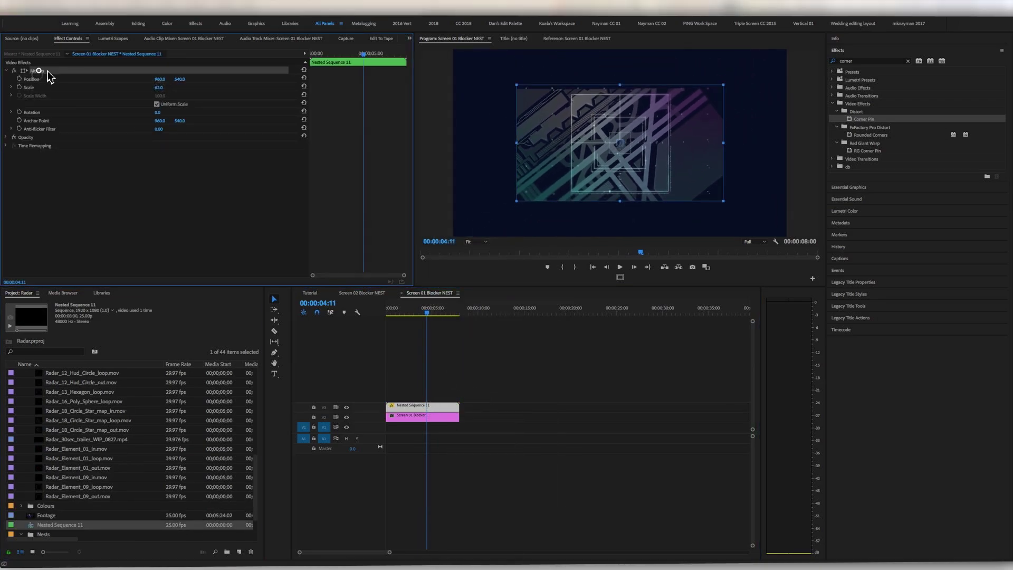
left_click_drag(696, 157, 758, 187)
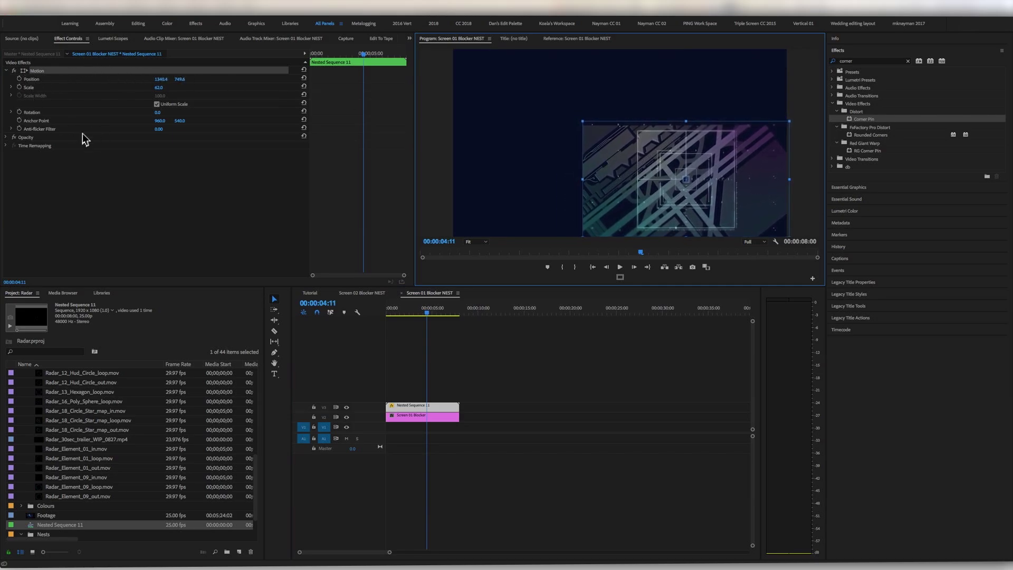
left_click(6, 138)
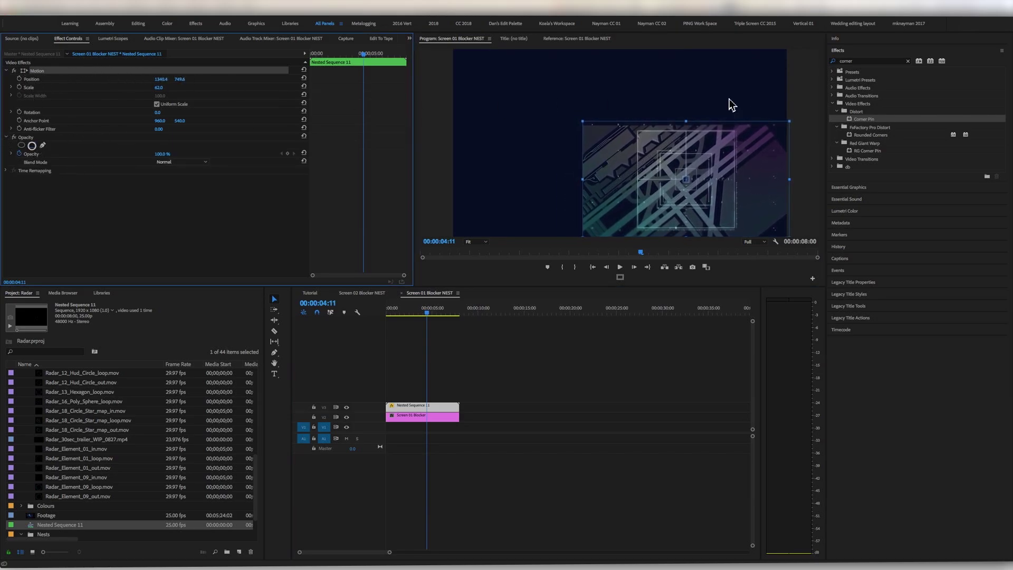
Add the Radar_Element_01 clips above the airport nest, nest them, and place the circle in the frame's upper-left area.
double_click(75, 448)
key(".")
left_click(79, 468)
right_click(421, 407)
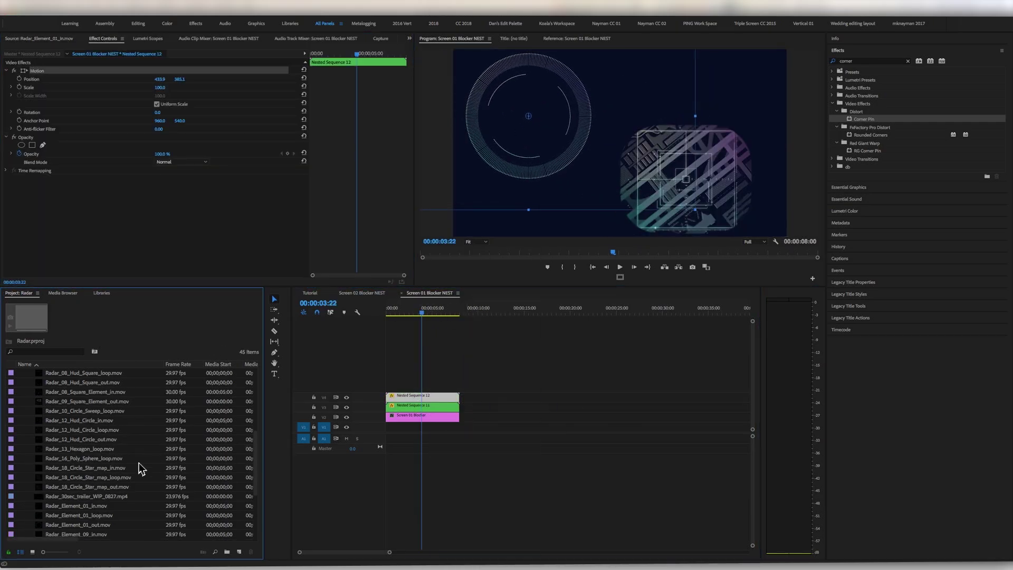
Add Radar_01_Square_Element_loop.mov on top at scale 157 and set two copies side by side in the frame's upper-right area.
double_click(39, 391)
mouse_move(79, 411)
left_mouse_down()
mouse_move(388, 351)
mouse_move(401, 386)
left_mouse_up()
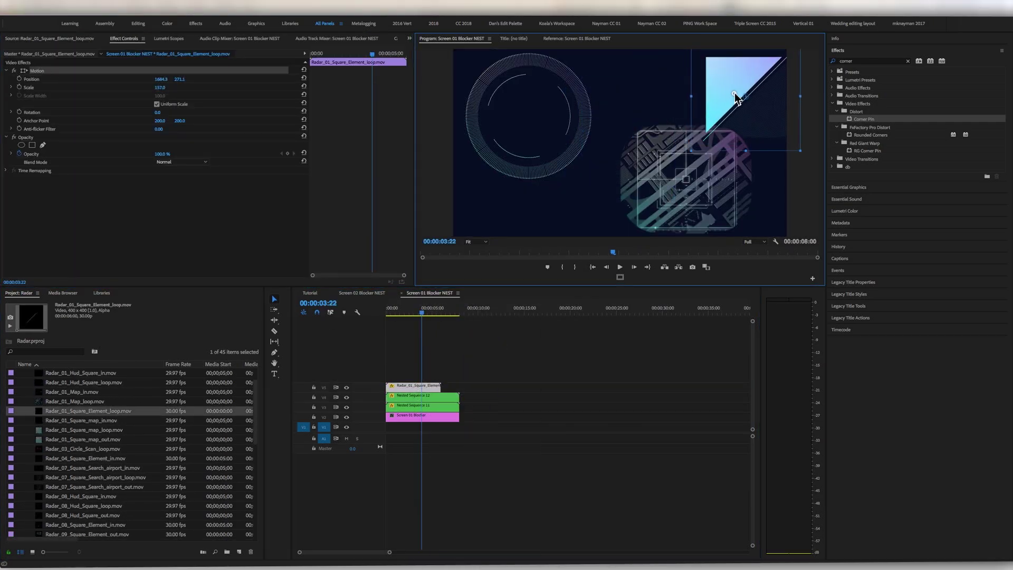
left_click_drag(727, 109, 645, 102)
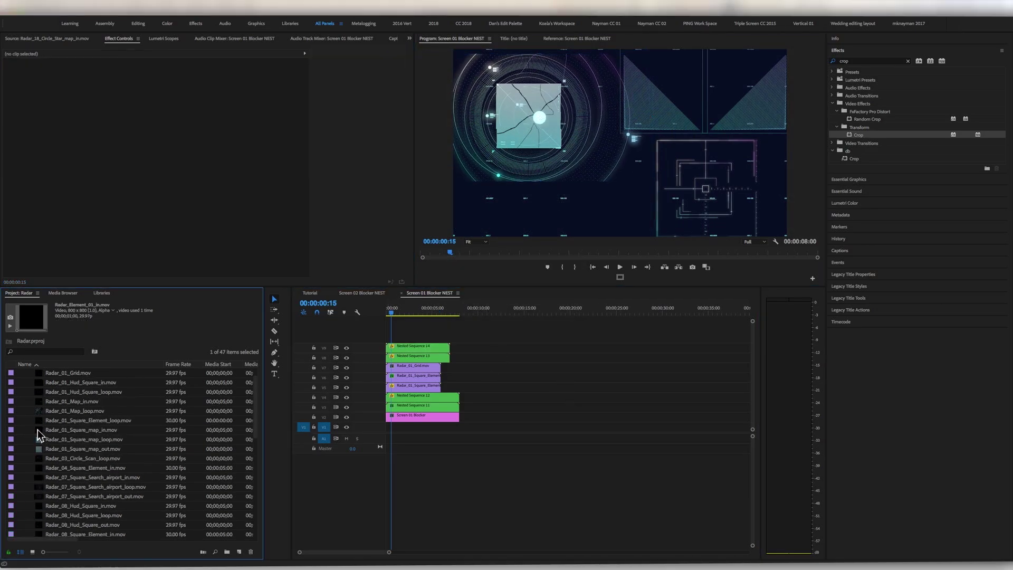
Nest the two square element clips, place a vertically flipped copy in the frame's lower-left area, and scrub through the composition.
right_click(428, 380)
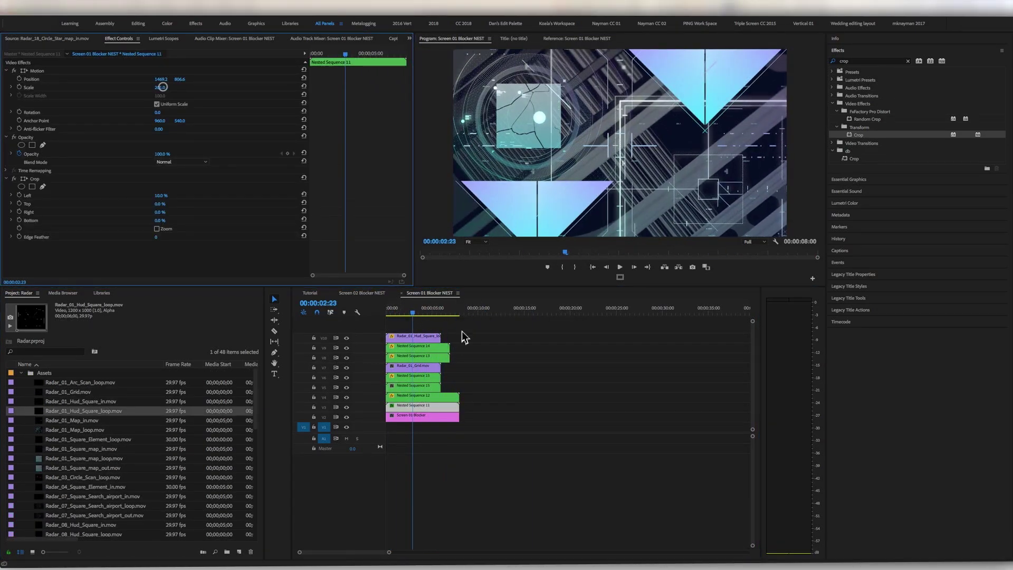
left_click(406, 377)
left_click(908, 60)
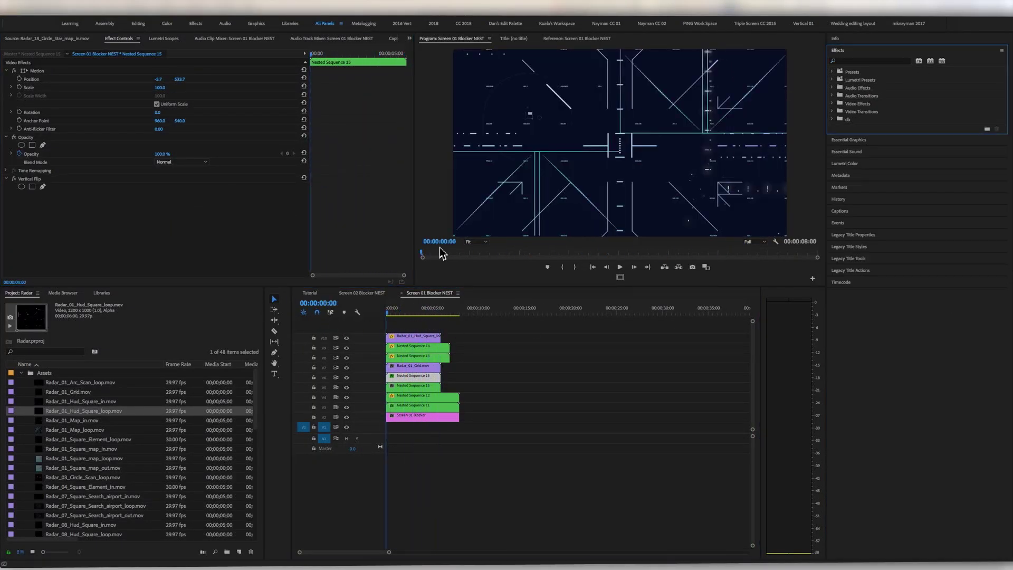
left_click_drag(442, 253, 641, 252)
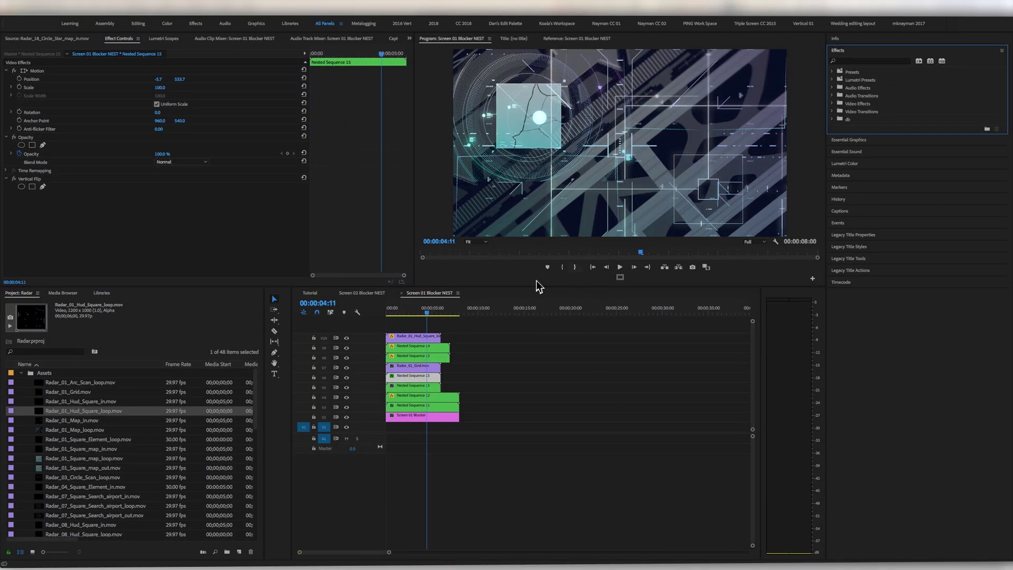
Play the Tutorial sequence from the start to review the radar graphics on the far-left monitor.
left_click(311, 294)
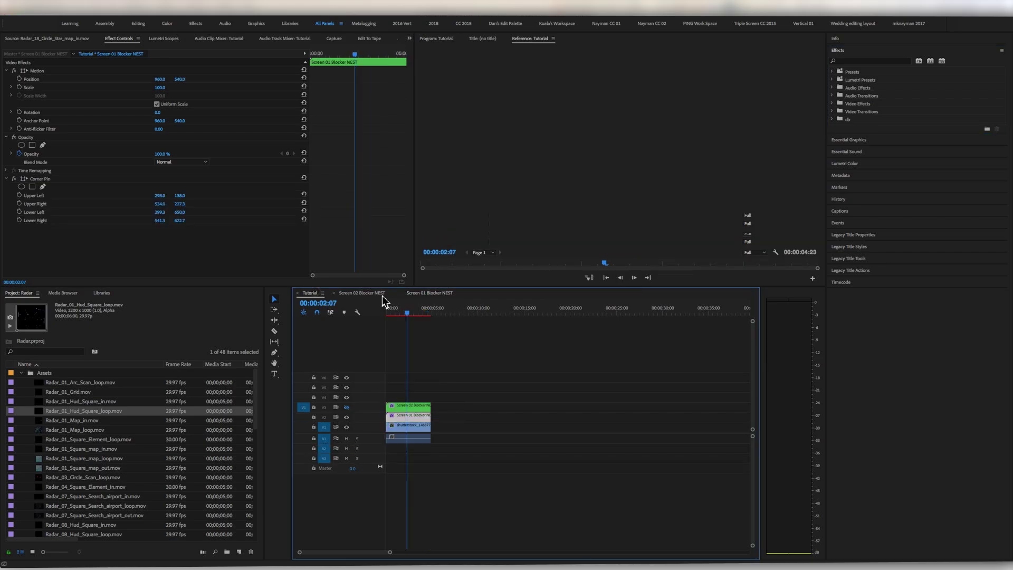
left_click_drag(399, 316, 365, 317)
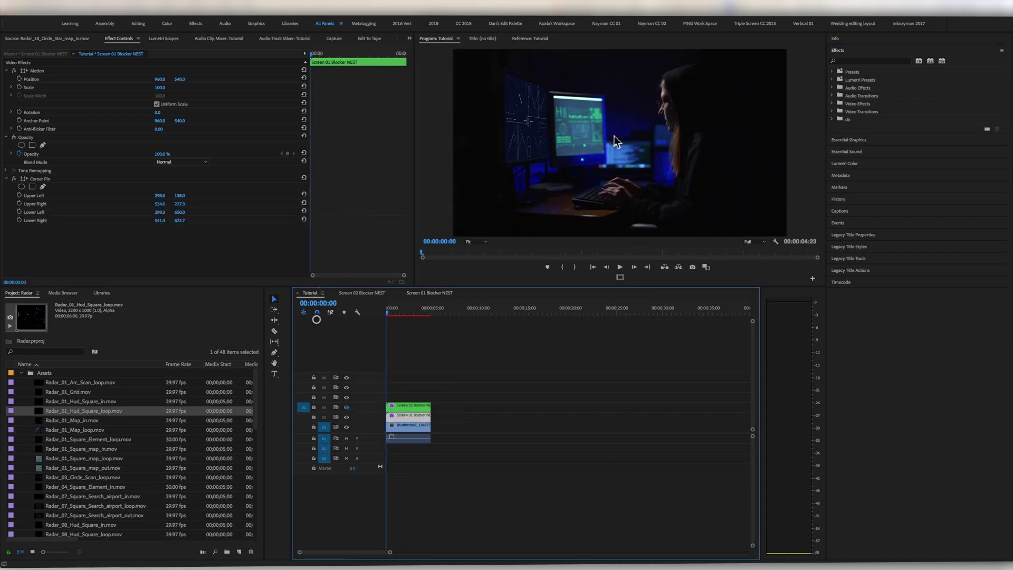
key("space")
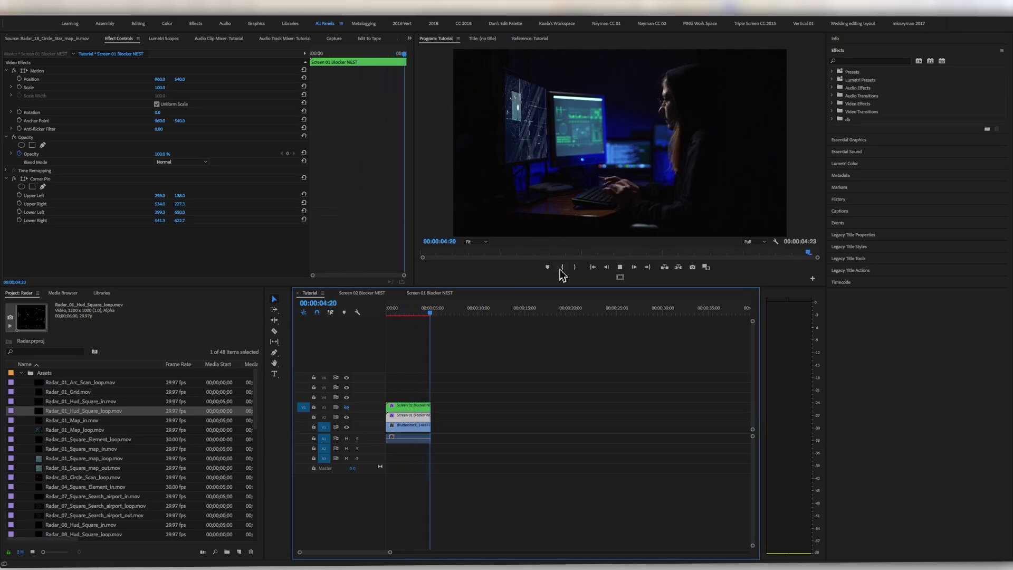
key("space")
key("space")
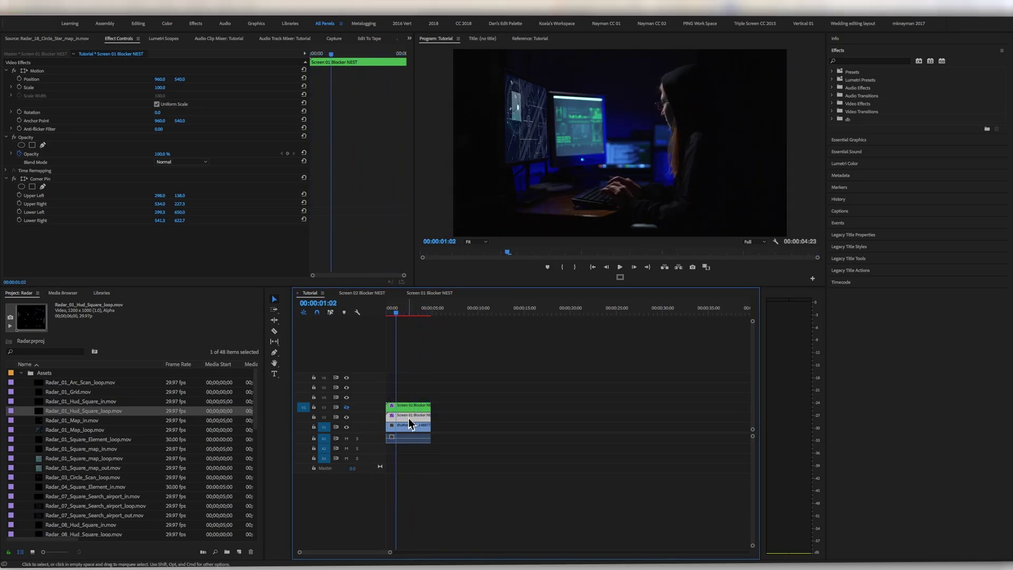
Open the Screen 02 Blocker NEST sequence and load Radar_07_Square_Search_airport_loop.mov for preview.
double_click(400, 410)
double_click(58, 449)
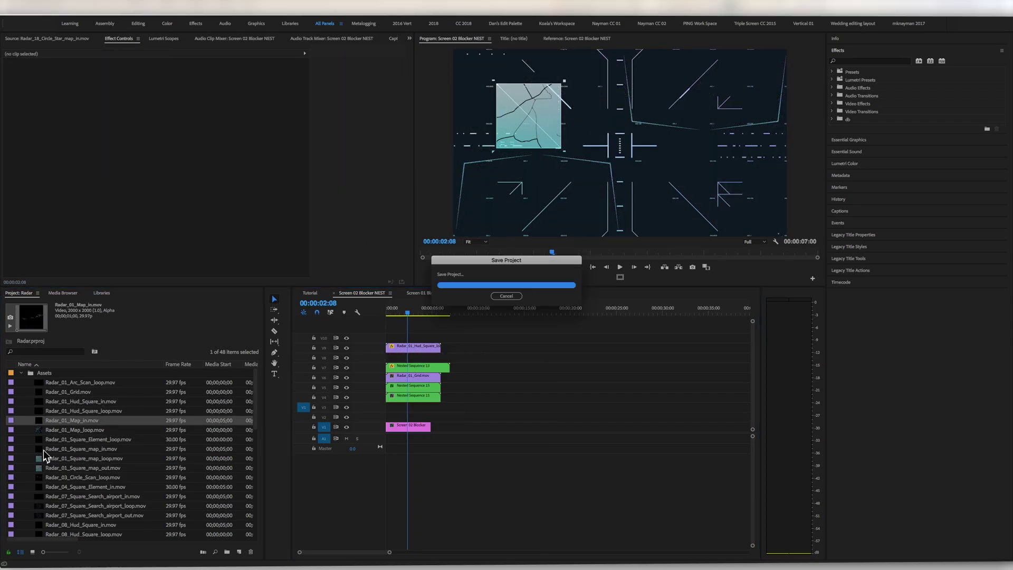
double_click(80, 505)
Undo the graphic layers stacked in the Screen 02 Blocker NEST and keep Radar_07_Square_Search_airport_loop.mov directly above the matte.
left_click(414, 351)
key("ctrl+z")
key("ctrl+z")
key("ctrl+z")
key("ctrl+z")
key("ctrl+z")
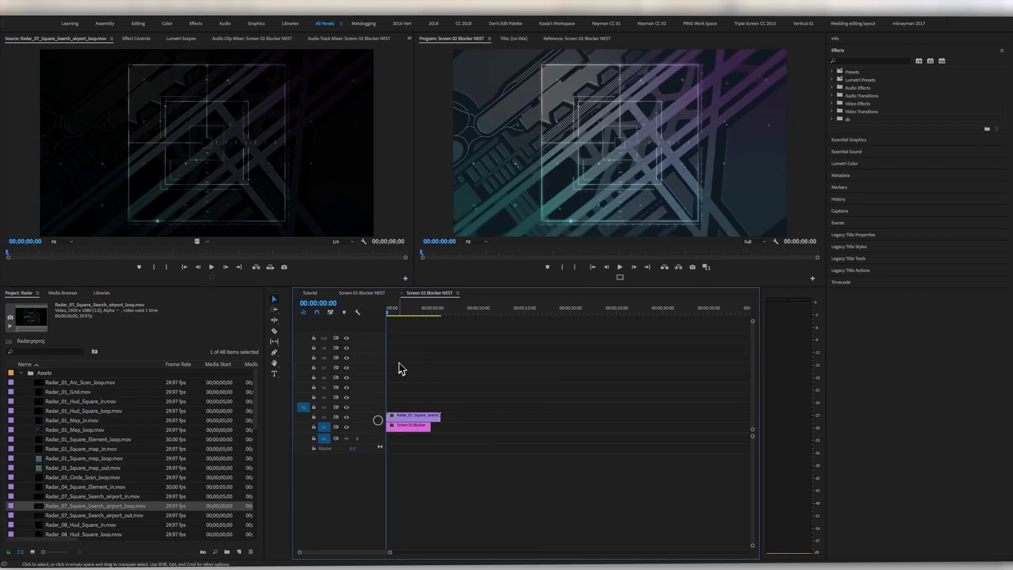
Add the three Radar_08_Hud_Square clips to the Screen 02 Blocker NEST sequence and nest them.
left_click(140, 477, "shift")
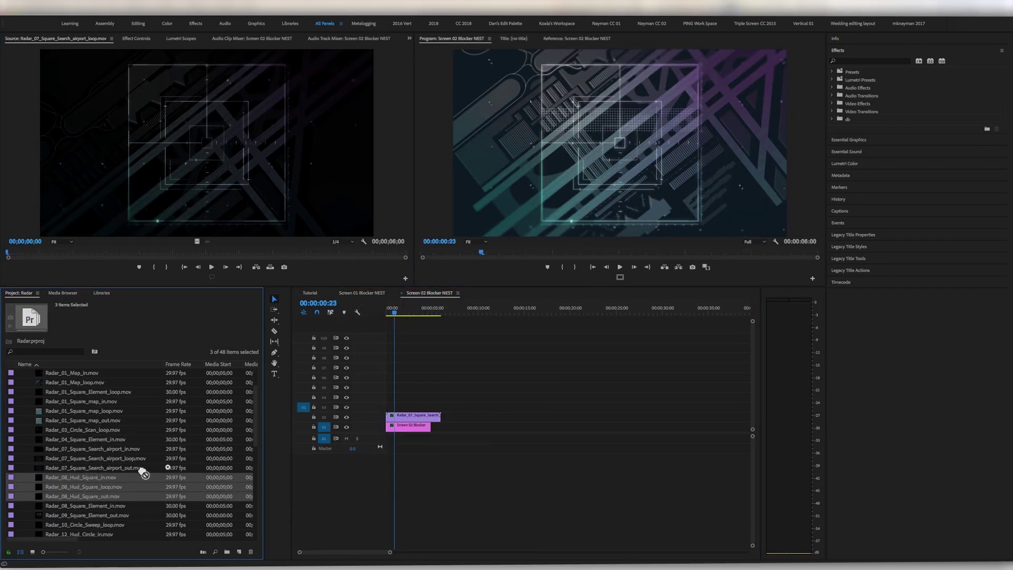
right_click(425, 416)
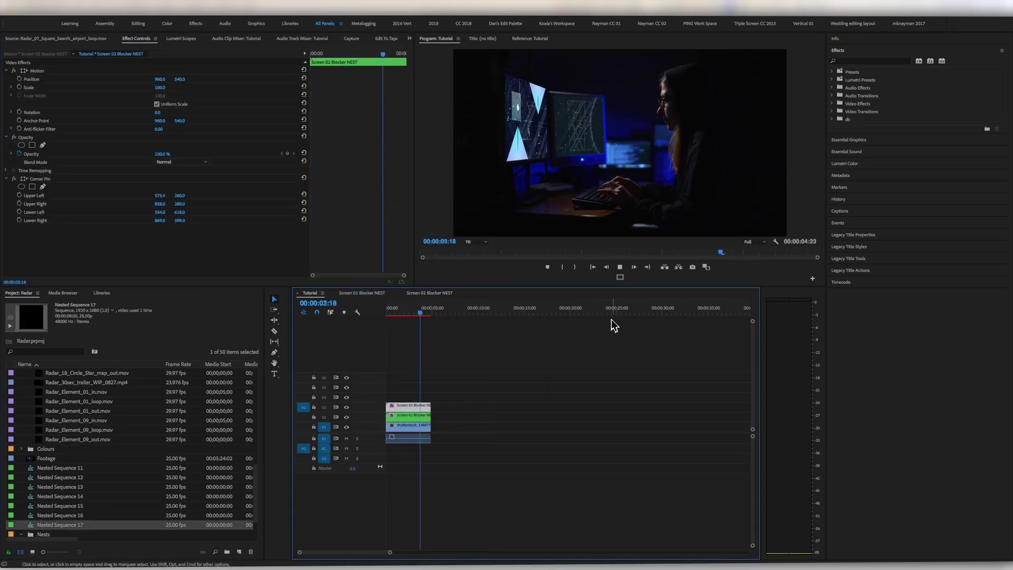
Play the Tutorial sequence from the start to review the radar graphics on both monitors.
key("space")
key("Home")
key("space")
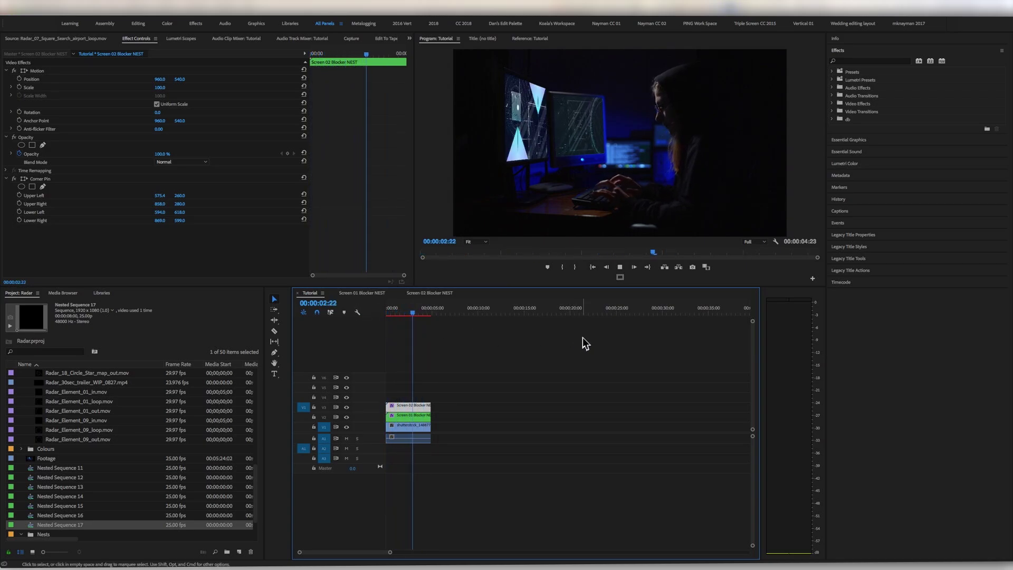
key("space")
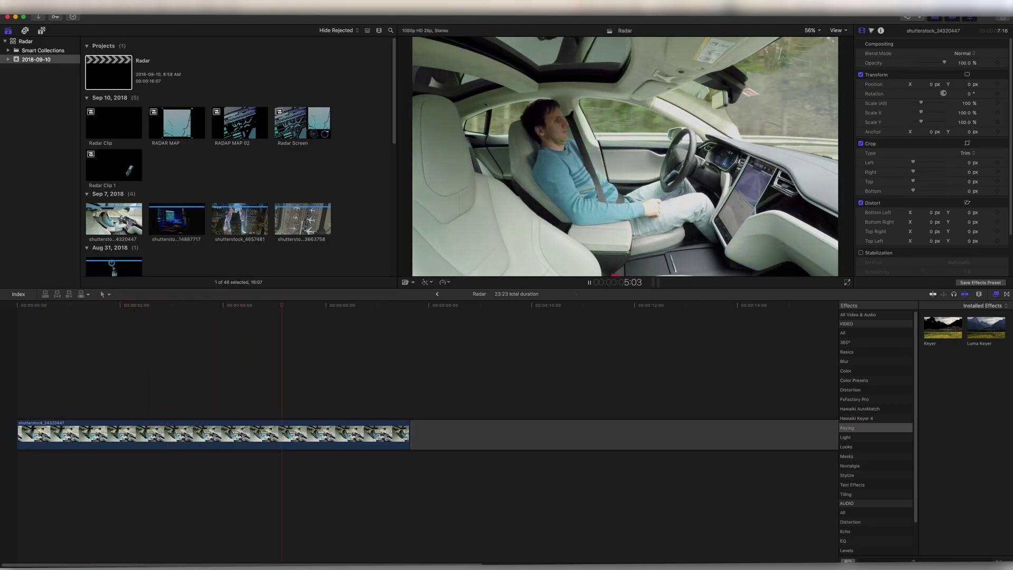
In Final Cut Pro, play and scrub the car footage in the Radar project to examine its touchscreen, and return to the start.
key("space")
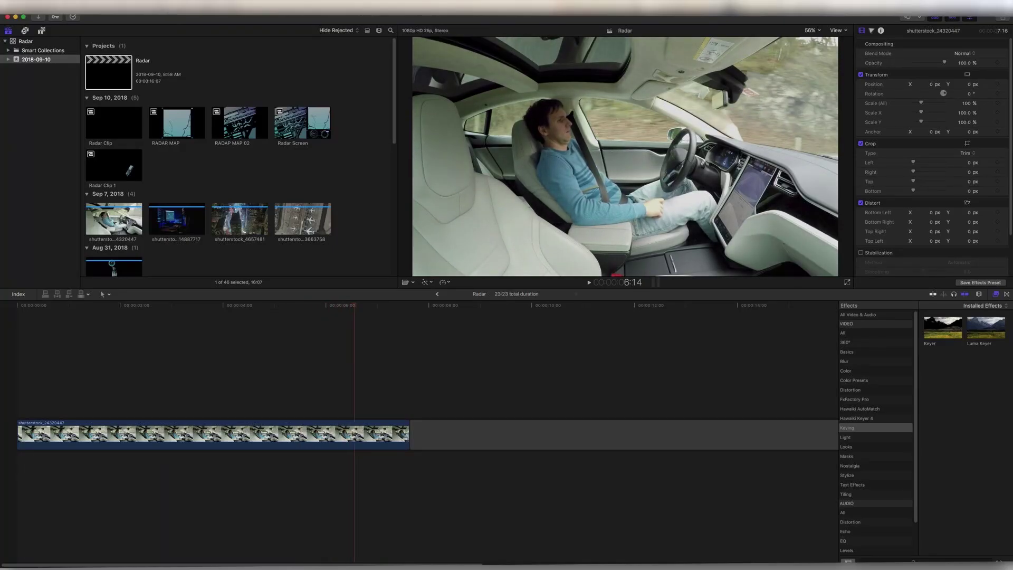
key("Home")
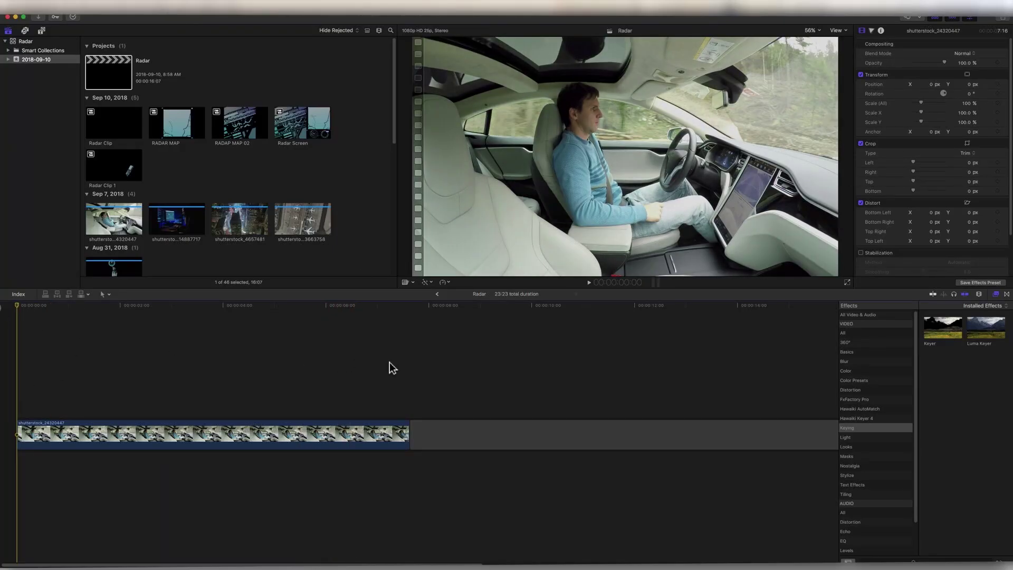
key("space")
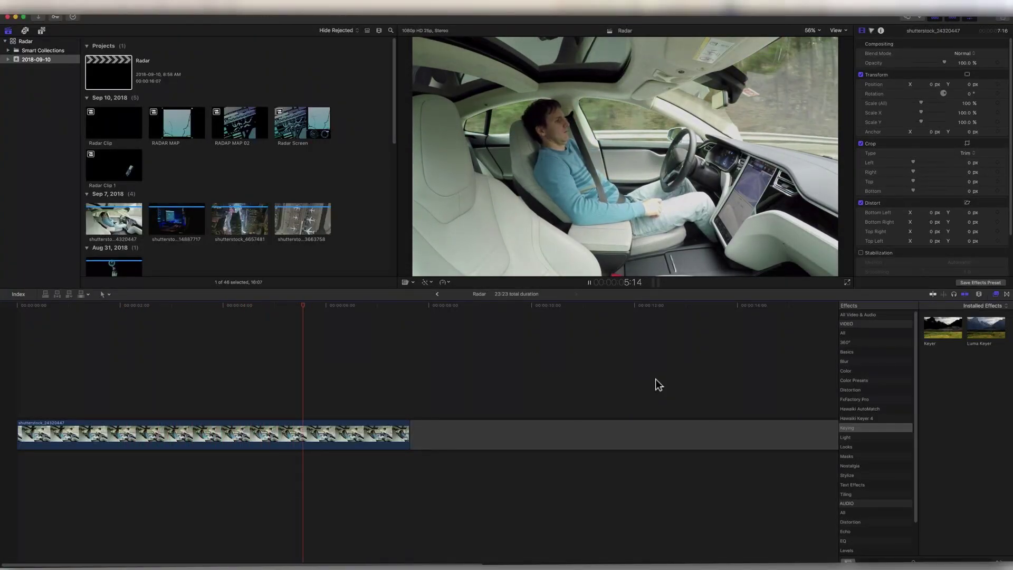
key("space")
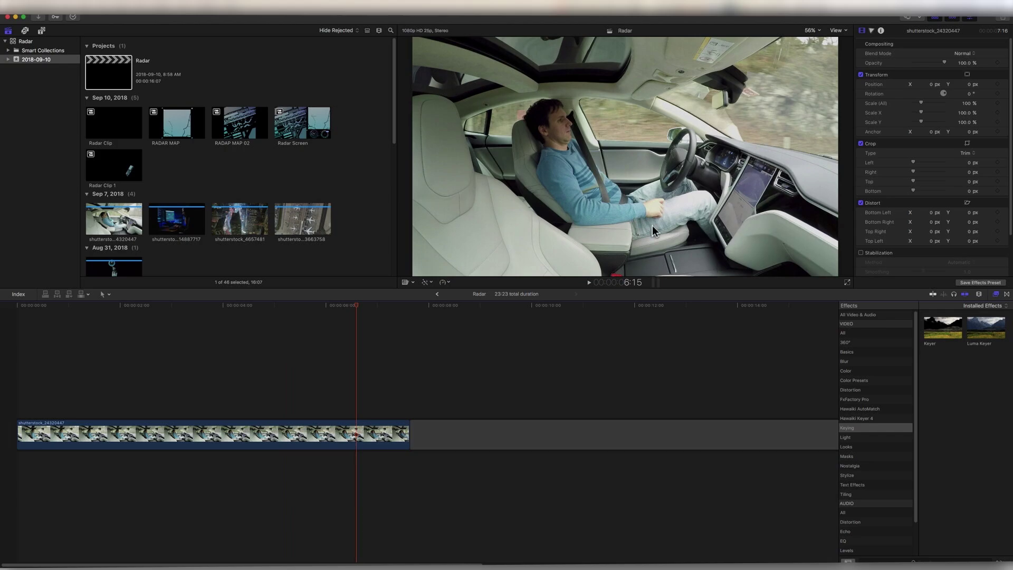
left_click_drag(312, 305, 165, 295)
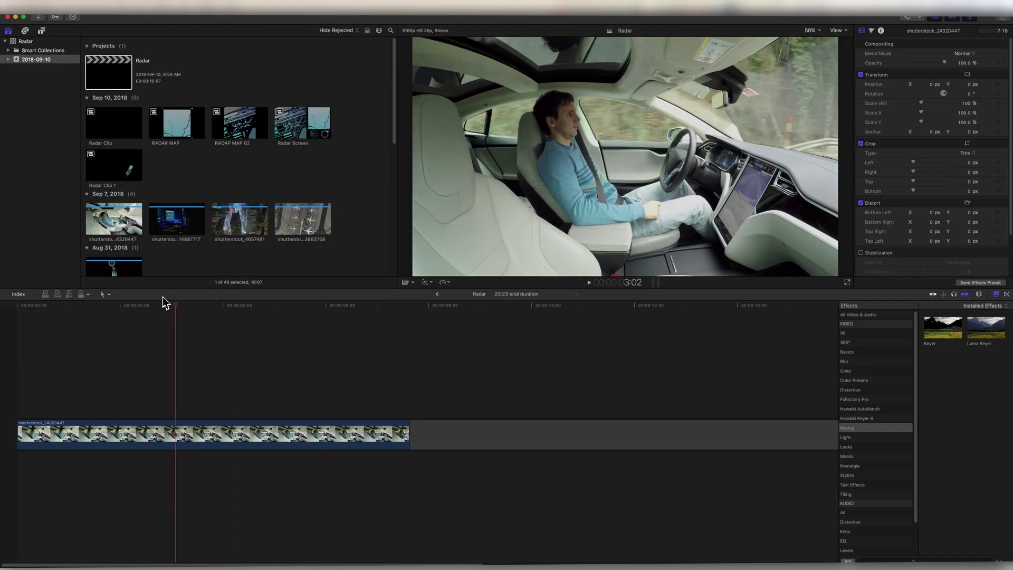
key("Home")
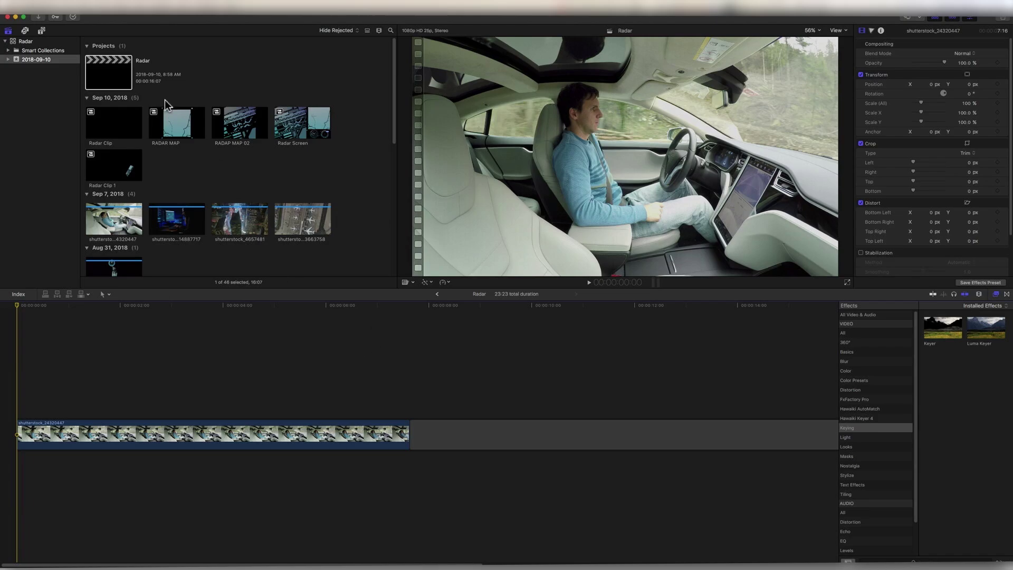
Connect a black Custom solid generator above the car footage from the start and trim it to the footage's length.
left_click(42, 31)
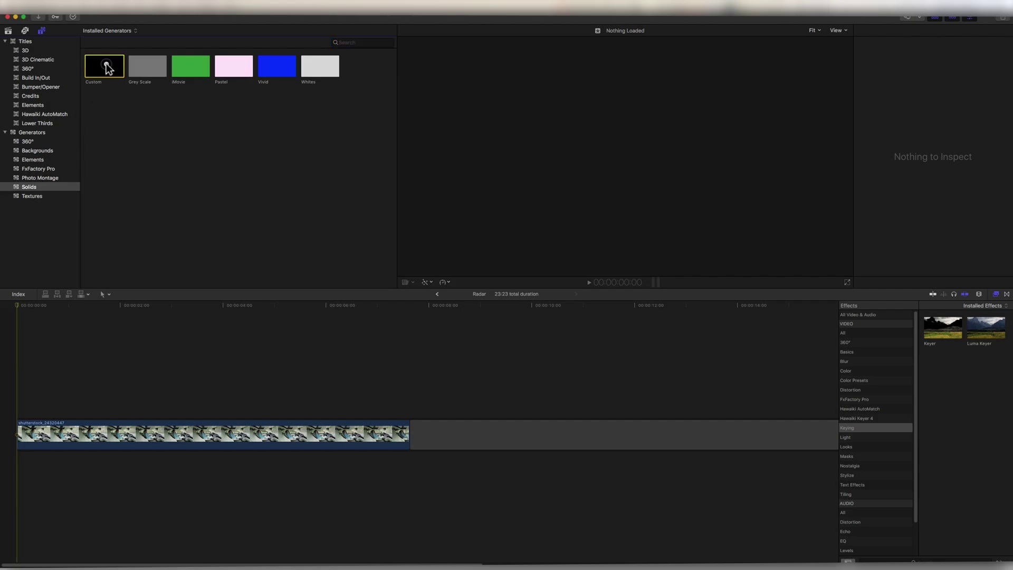
key("w")
key("super+z")
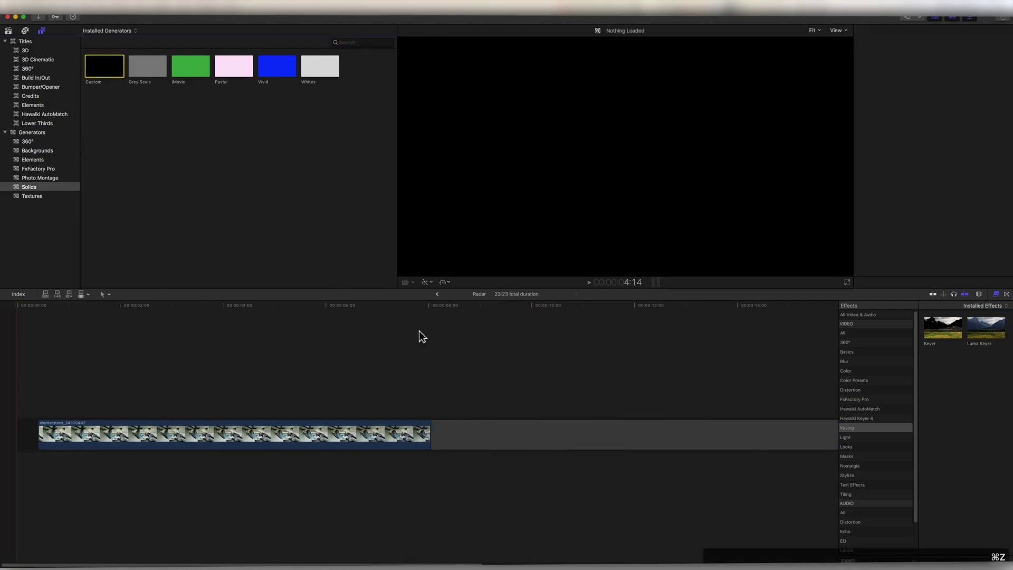
left_click_drag(120, 79, 14, 404)
left_click_drag(40, 307, 84, 342)
left_click_drag(532, 400, 409, 399)
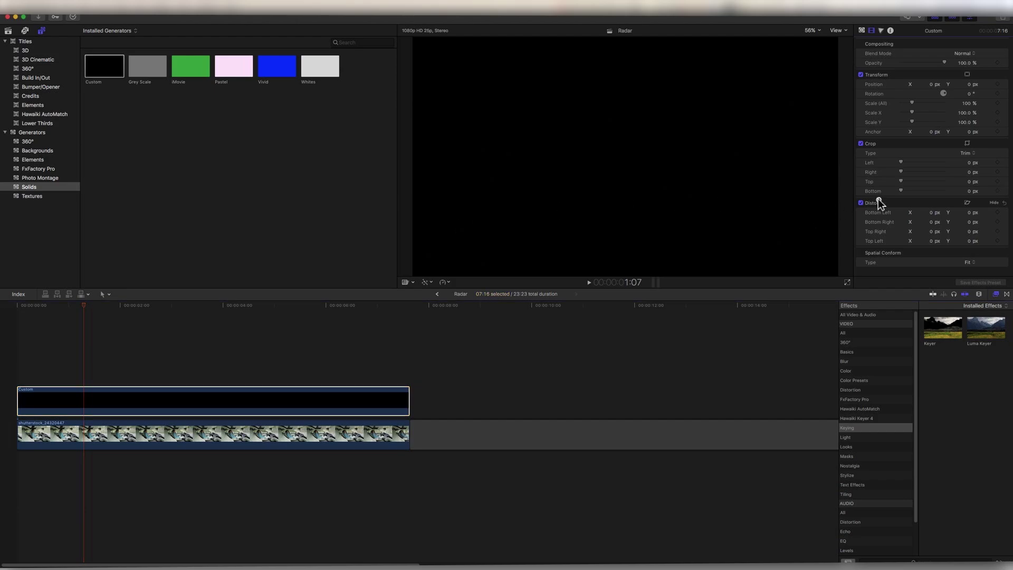
Distort the solid onto the car's touchscreen, corners about: top left 1522/-542, top right -259/-591, bottom left 1348/249, bottom right -489/121 px.
left_click(969, 202)
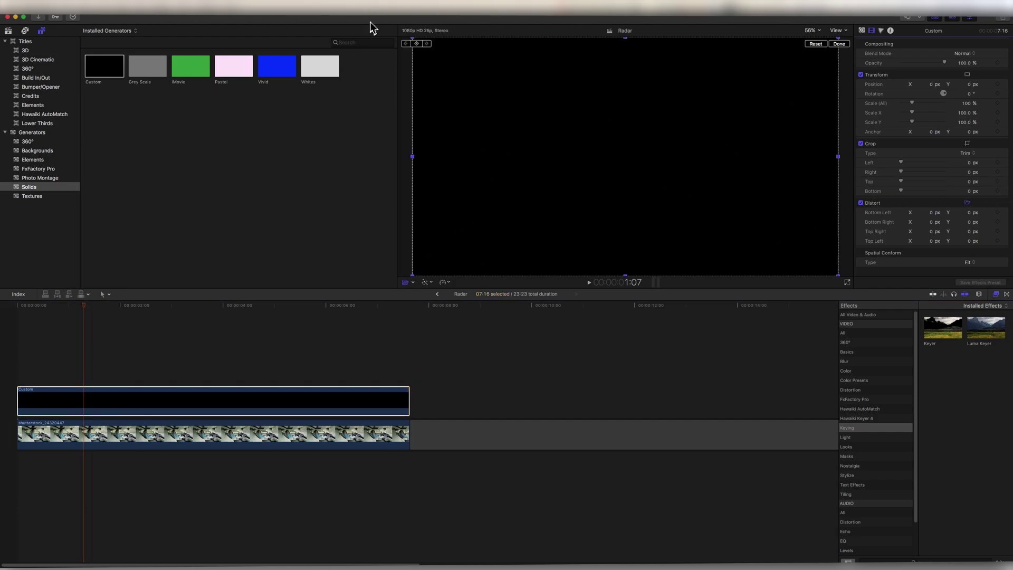
left_click_drag(414, 42, 745, 156)
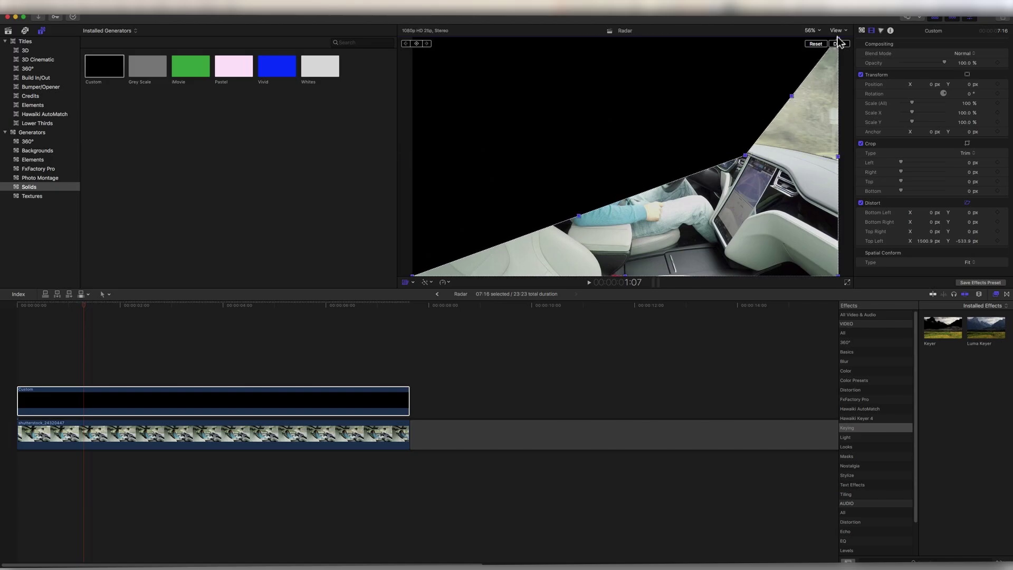
left_click_drag(838, 38, 777, 164)
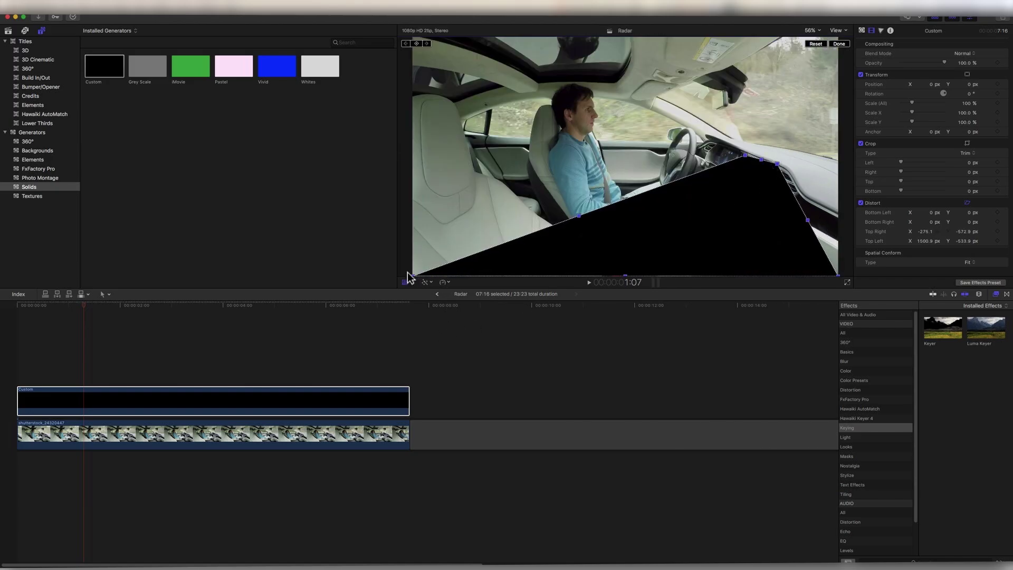
left_click_drag(409, 277, 712, 220)
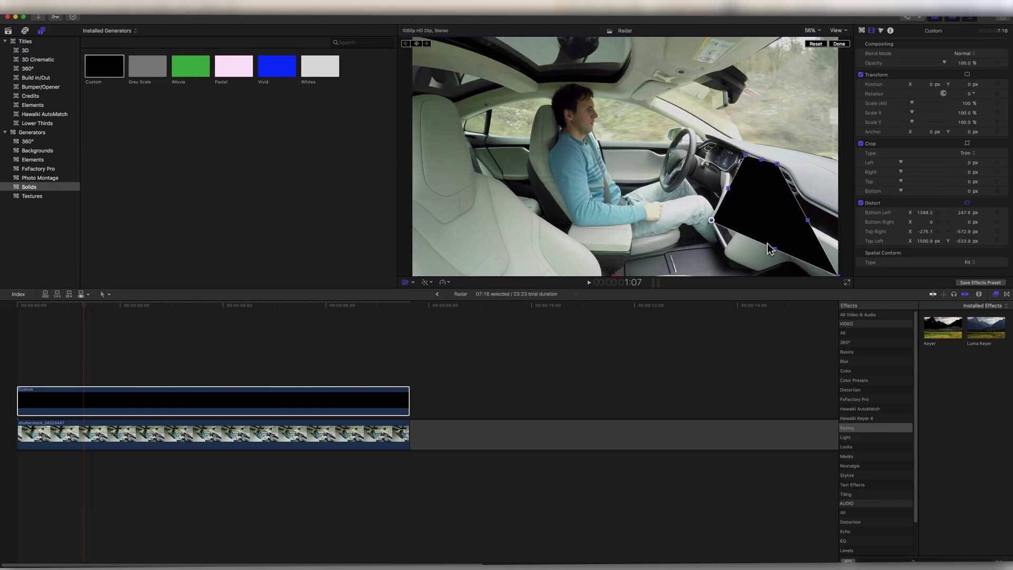
left_click_drag(838, 275, 829, 270)
left_click_drag(735, 248, 727, 252)
left_click_drag(778, 164, 781, 167)
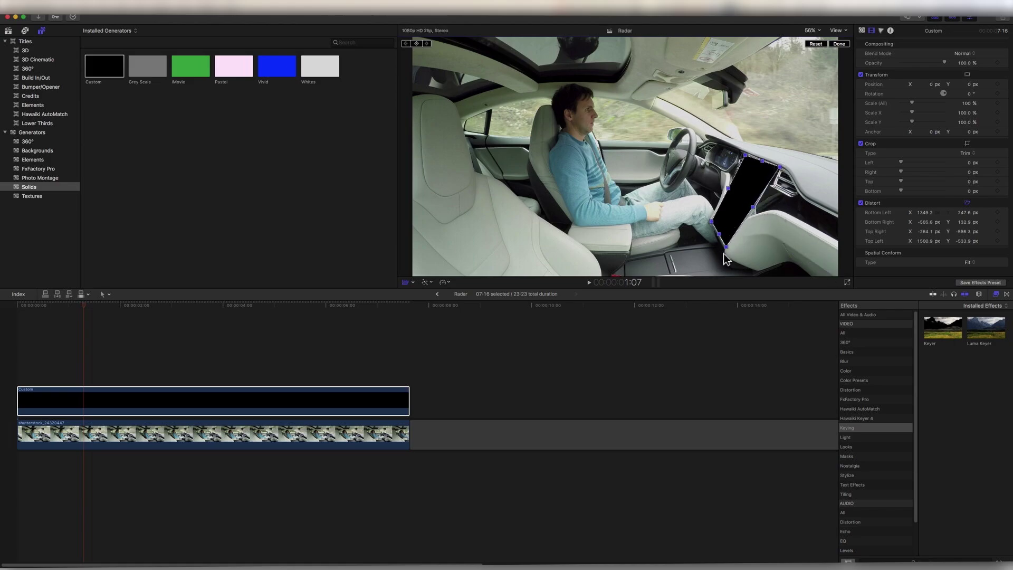
left_click_drag(726, 249, 711, 222)
left_click_drag(780, 167, 752, 157)
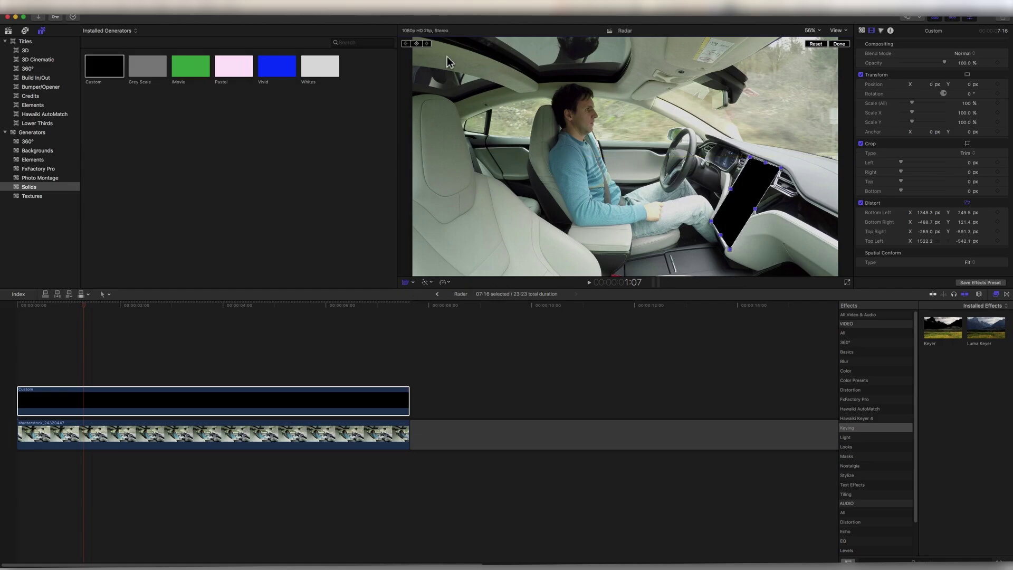
Fine-tune the solid's distort corners to the touchscreen edges: bottom left about 1358/248, bottom right -492/124, top right -279/-593, top left 1522/-542 px.
left_click(812, 31)
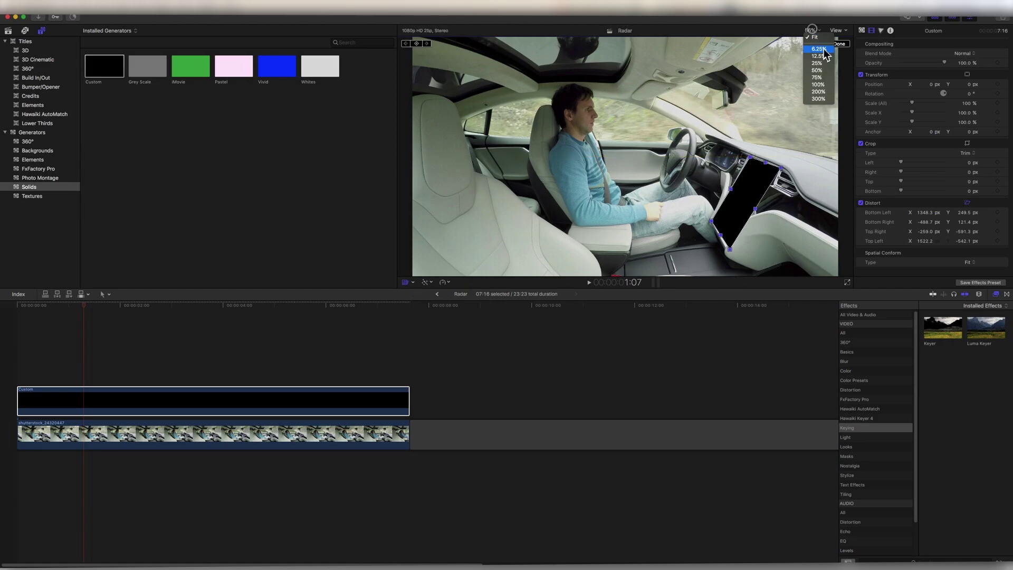
left_click(821, 80)
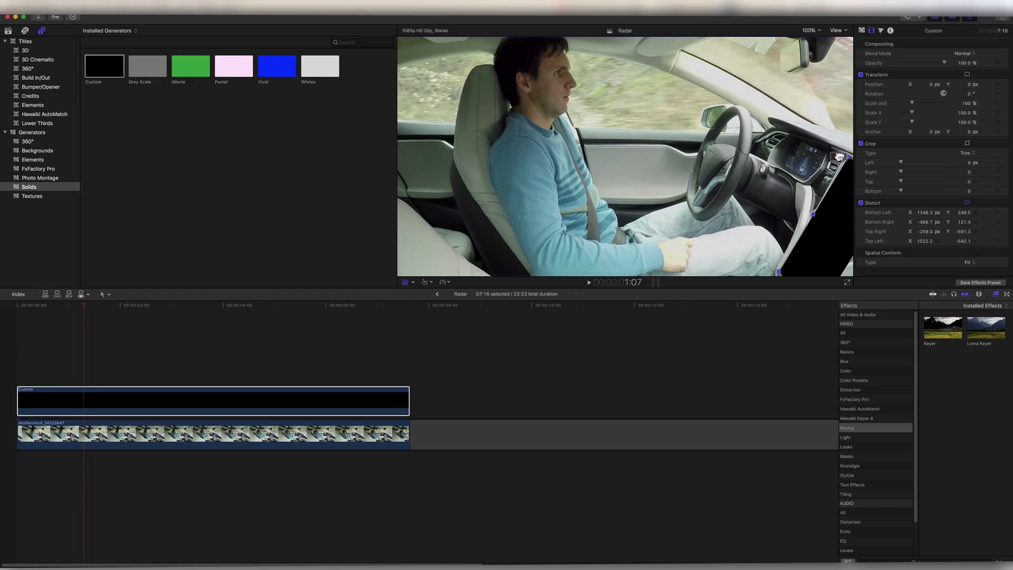
scroll(834, 155, "down", 3)
left_click_drag(788, 206, 790, 206)
left_click_drag(821, 256, 819, 253)
left_click_drag(840, 159, 843, 157)
left_click_drag(803, 201, 795, 201)
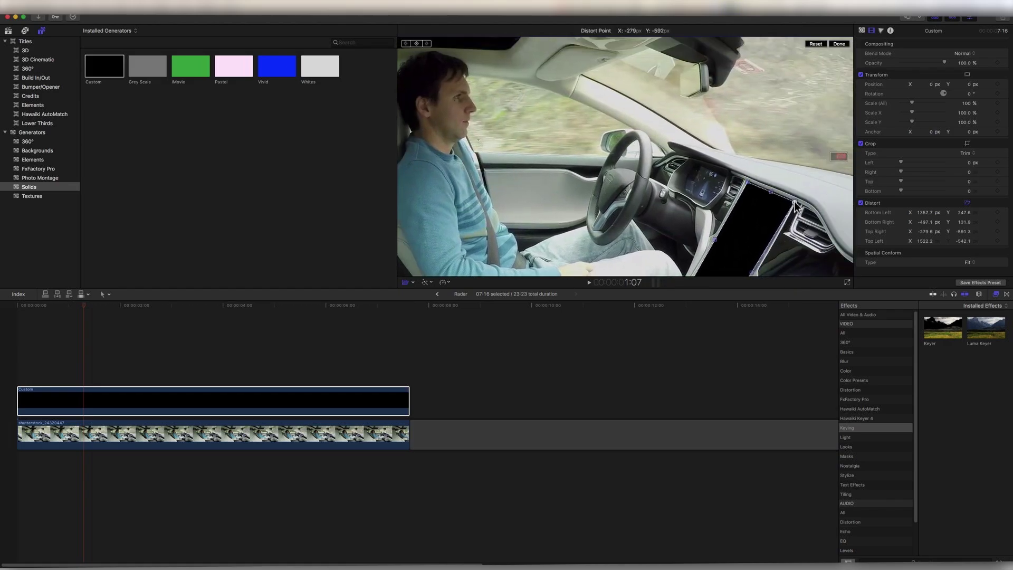
left_click_drag(839, 157, 840, 158)
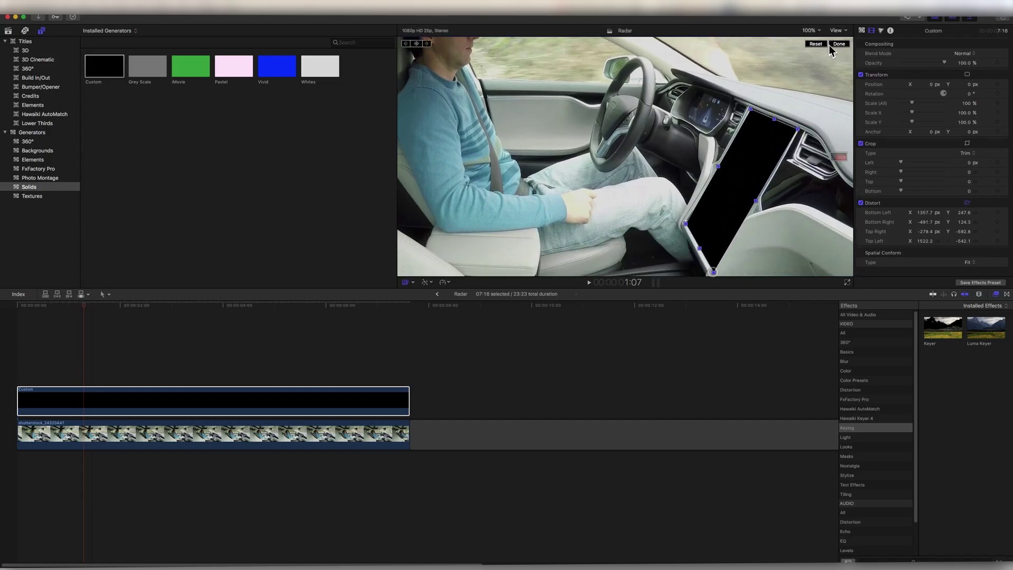
left_click(811, 30)
left_click(808, 36)
Check the distorted solid's fit over the touchscreen at several points of the car footage, and return to the start.
left_click(612, 366)
left_click_drag(118, 306, 237, 326)
key("Home")
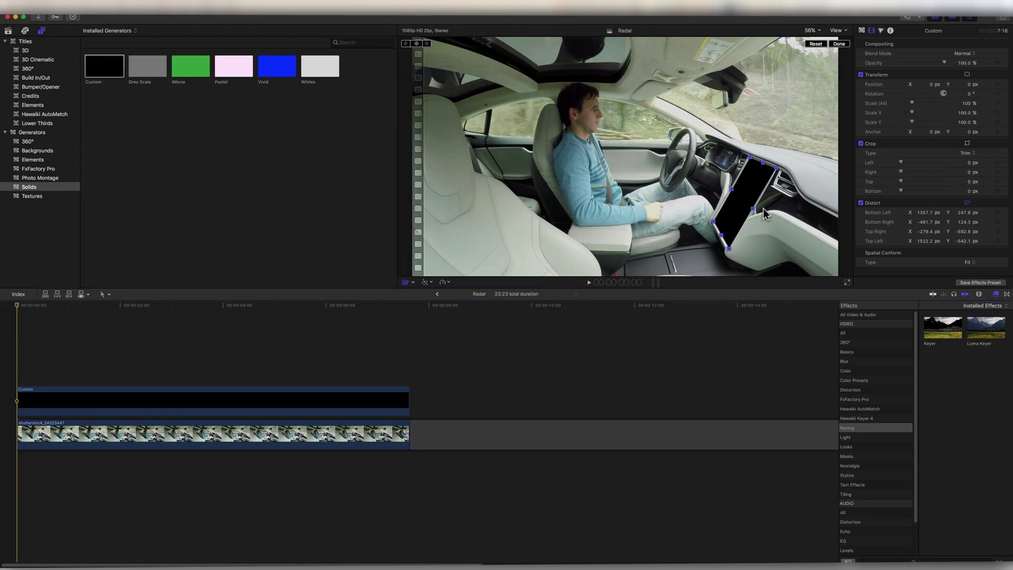
left_click(713, 348)
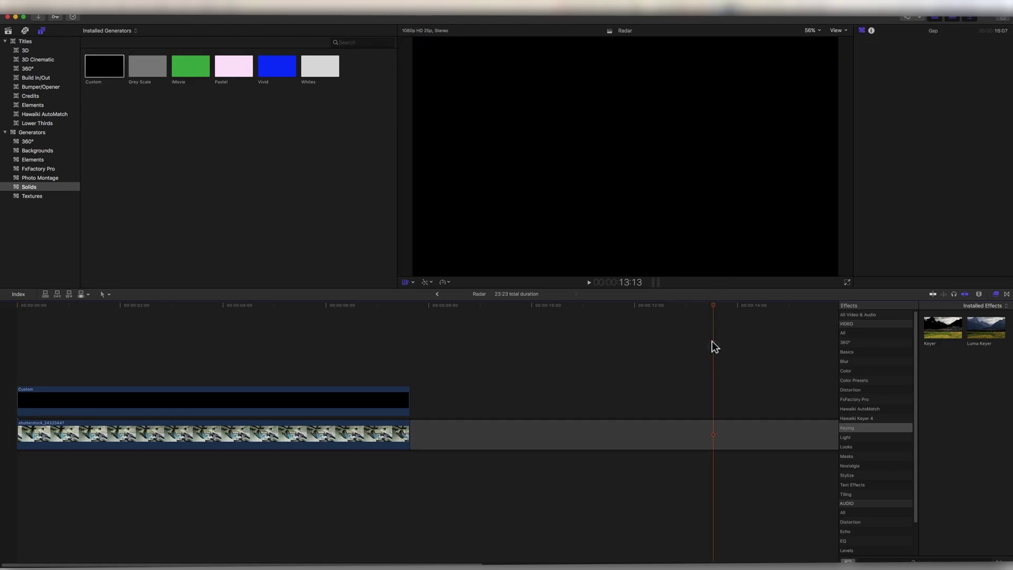
left_click(269, 333)
left_click(114, 342)
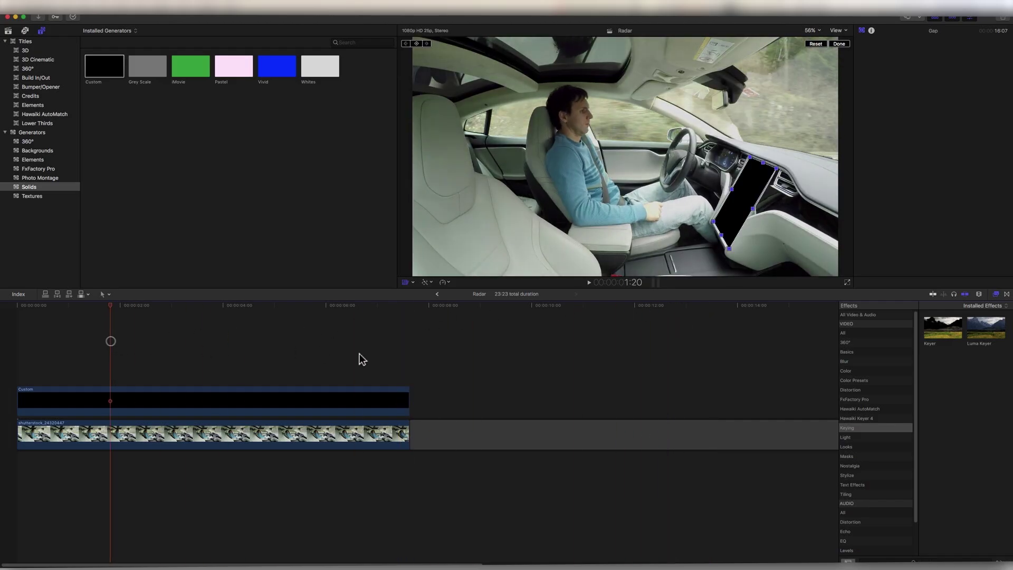
left_click(360, 354)
left_click_drag(69, 303, 2, 306)
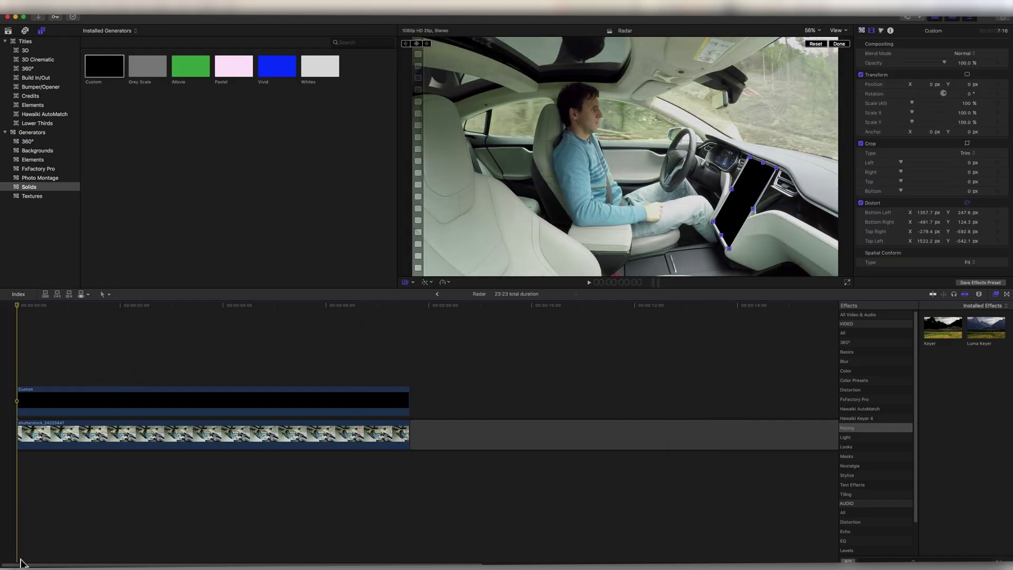
Open the finished Radar Clip 1 compound clip further along the timeline, and open the Radar Screen compound clip inside it.
left_click_drag(11, 566, 349, 567)
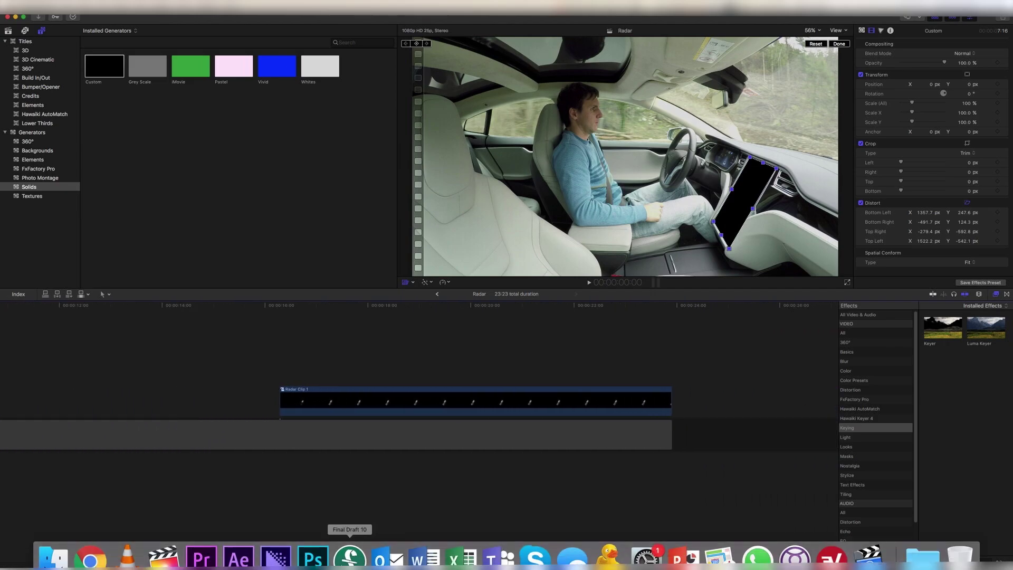
double_click(326, 404)
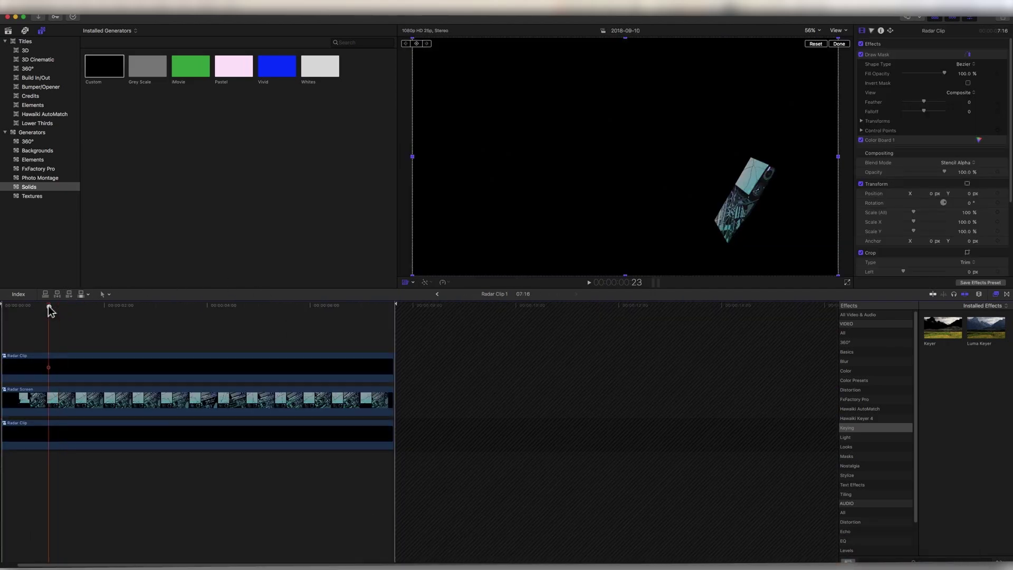
double_click(76, 404)
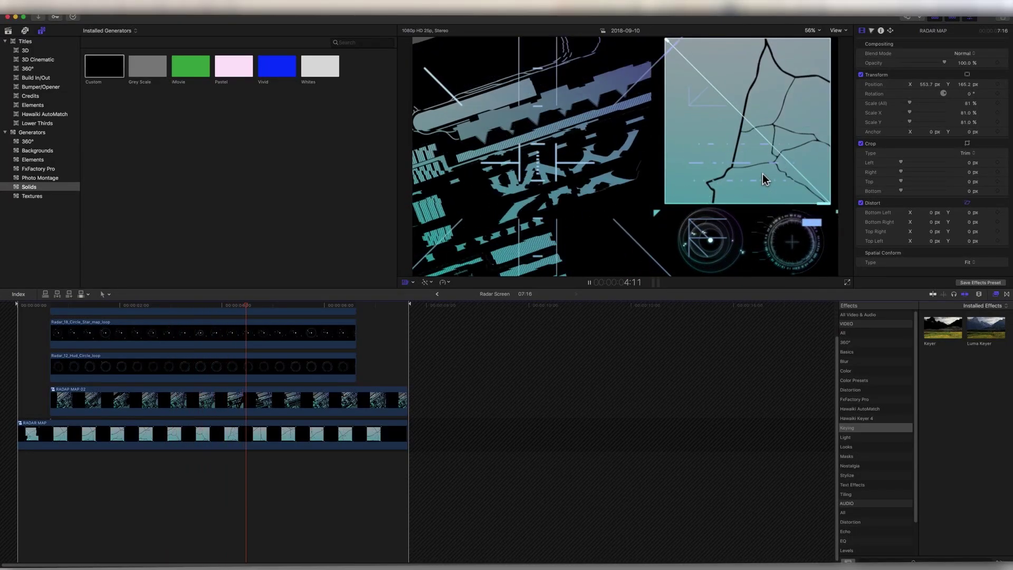
Play the Radar Screen composition to examine its layered maps and circular HUD loops.
key("space")
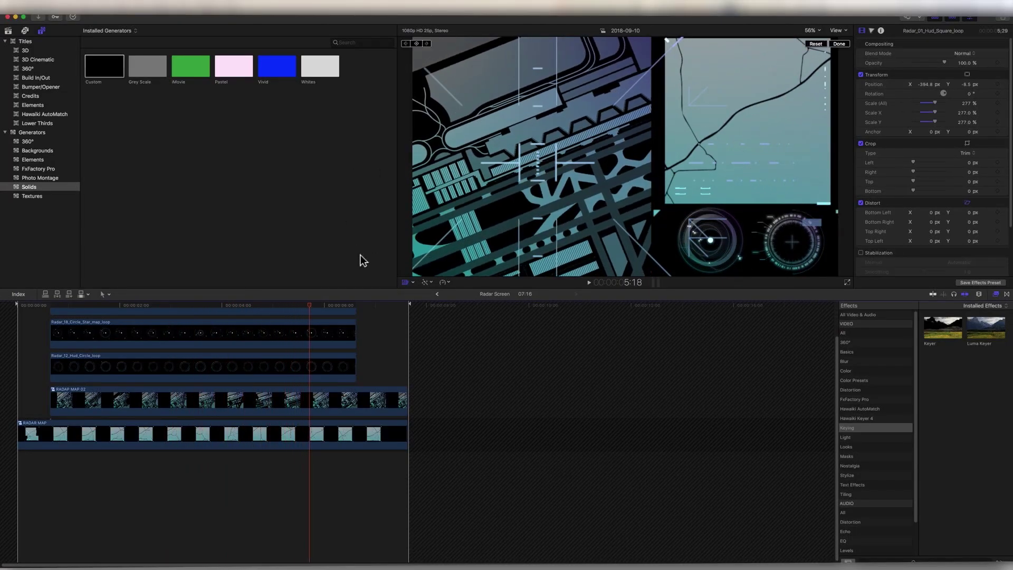
left_click_drag(294, 310, 157, 312)
key("space")
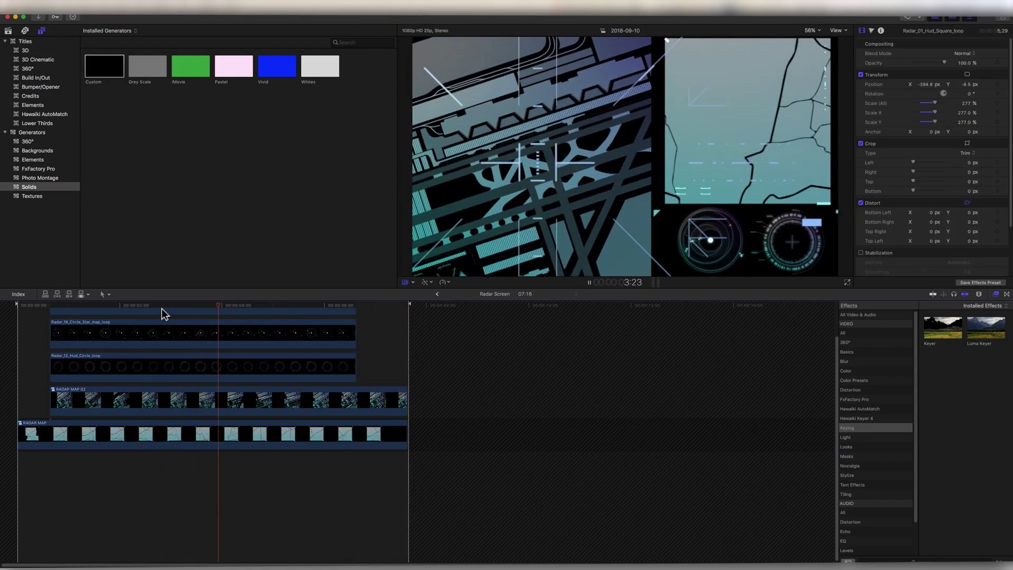
key("space")
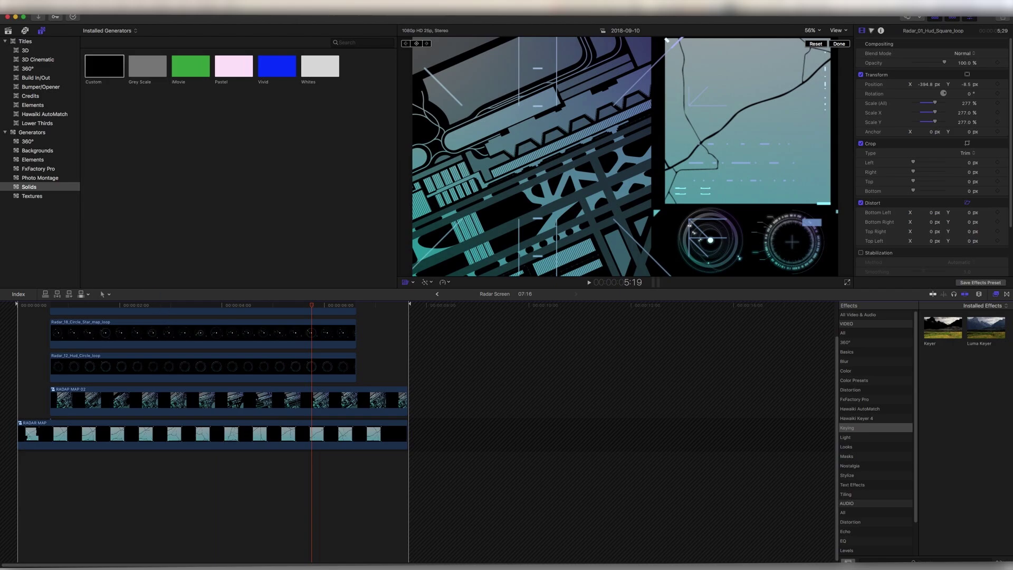
Reopen the Radar project from the media browser and place the playhead at 2:13 over the car footage.
left_click(6, 31)
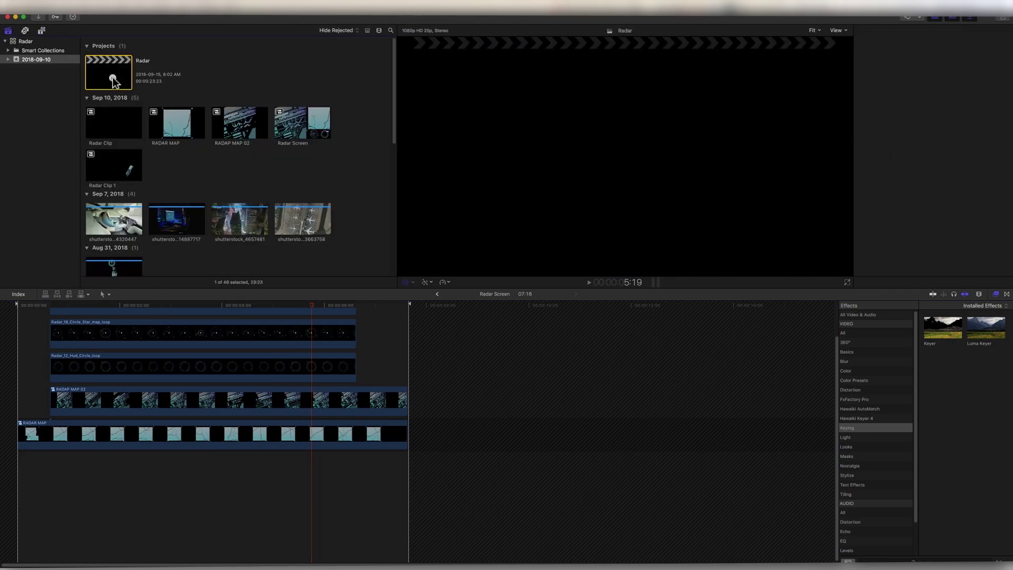
double_click(112, 74)
left_click(364, 306)
left_click_drag(47, 306, 148, 310)
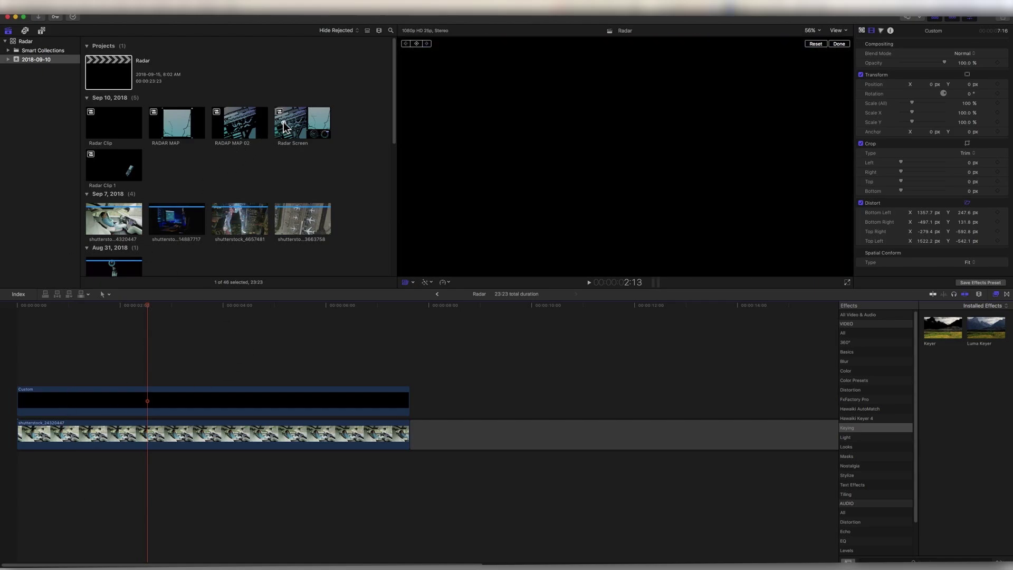
Place the Radar Screen compound clip above the solid at the start of the Radar timeline.
left_click_drag(285, 129, 19, 369)
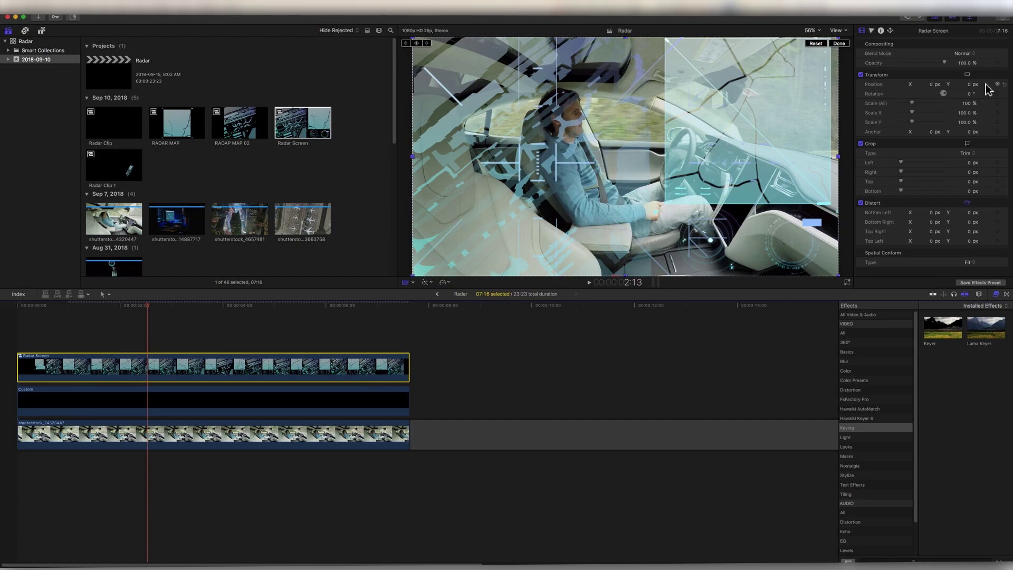
left_click_drag(949, 98, 945, 92)
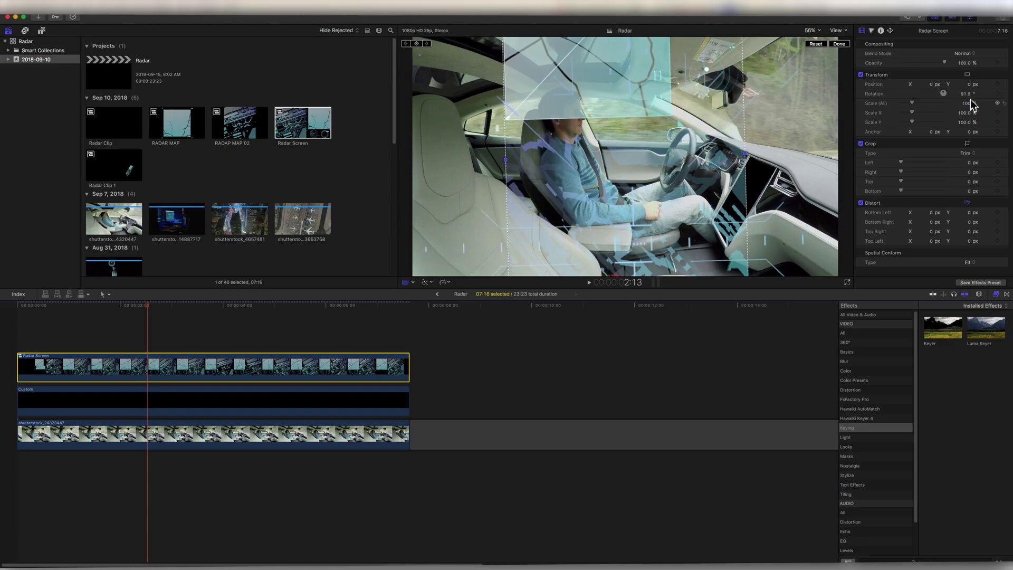
left_click(966, 94)
type("90")
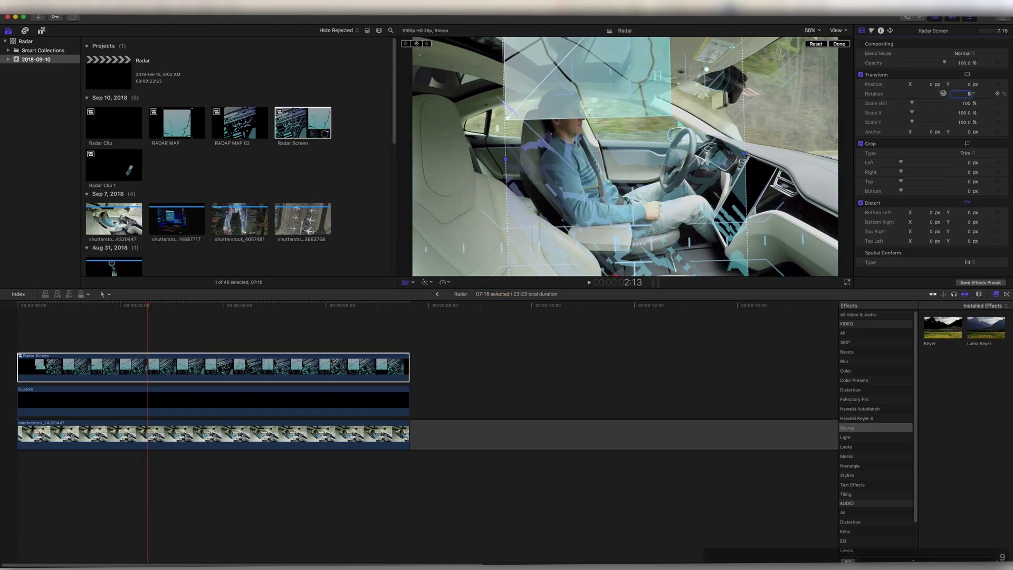
left_click(830, 241)
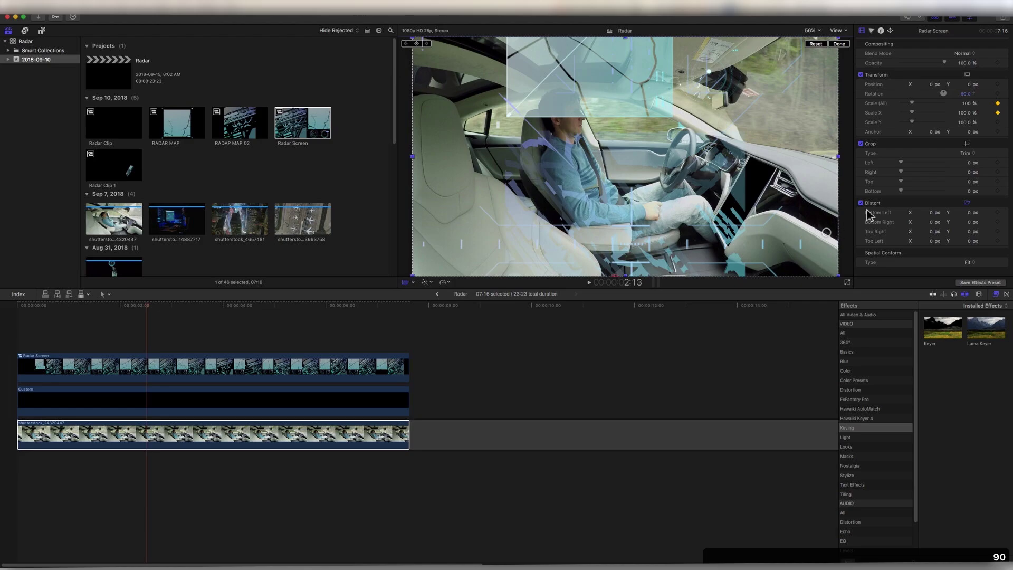
key("super+z")
left_click(973, 94)
type("90")
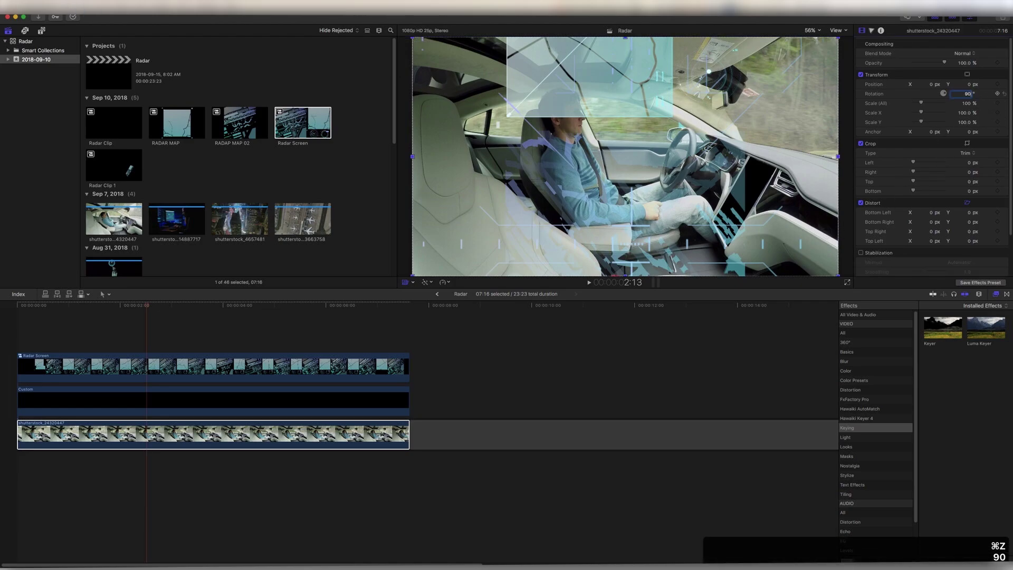
left_click(694, 352)
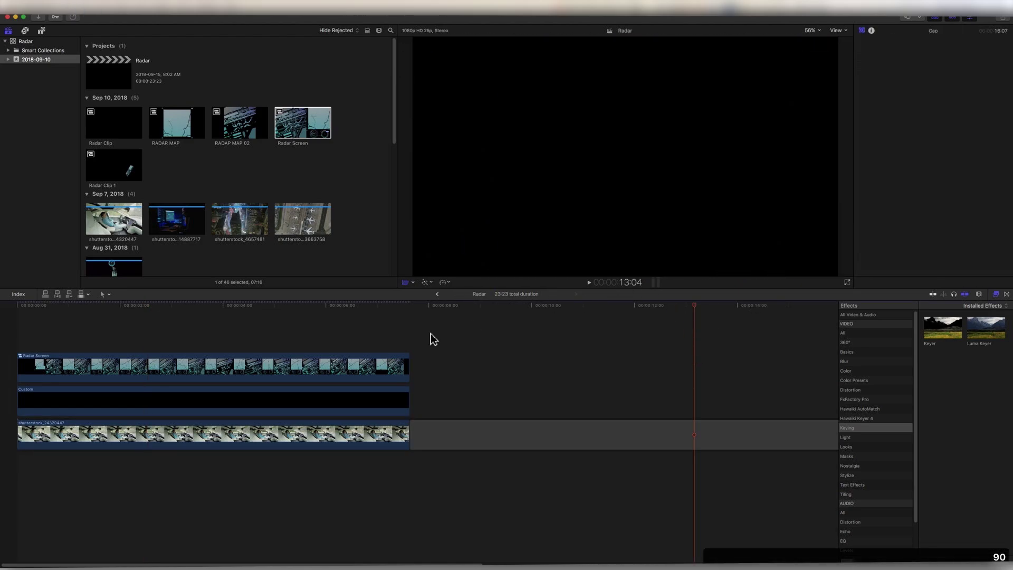
left_click_drag(256, 306, 191, 309)
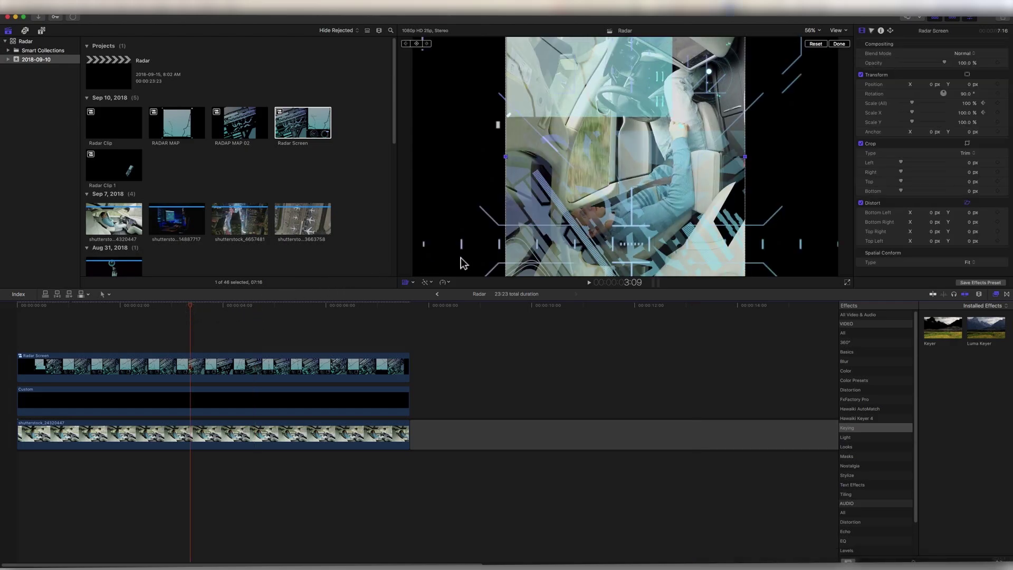
key("super+z")
left_click(195, 330)
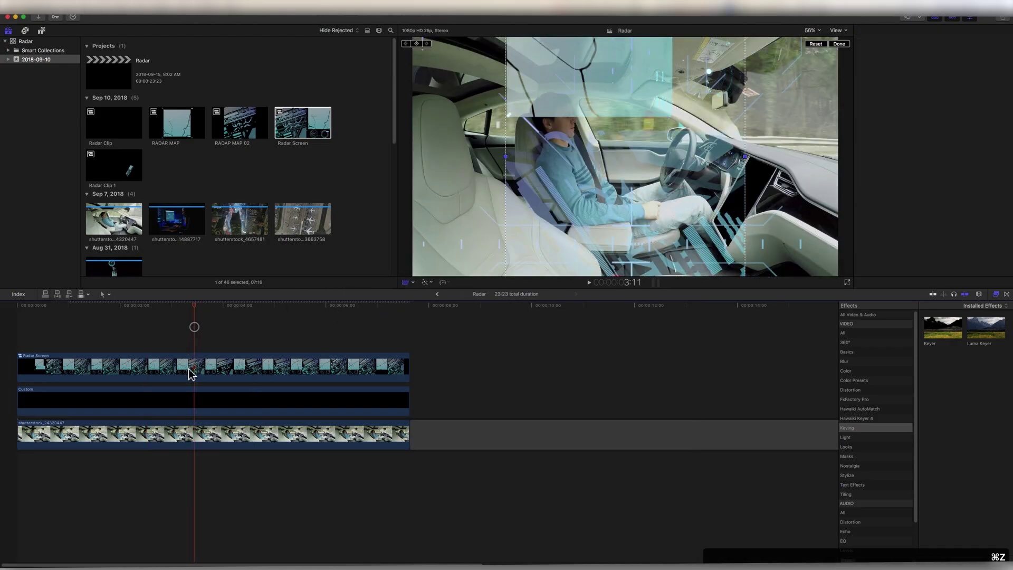
left_click(188, 372)
key("super+z")
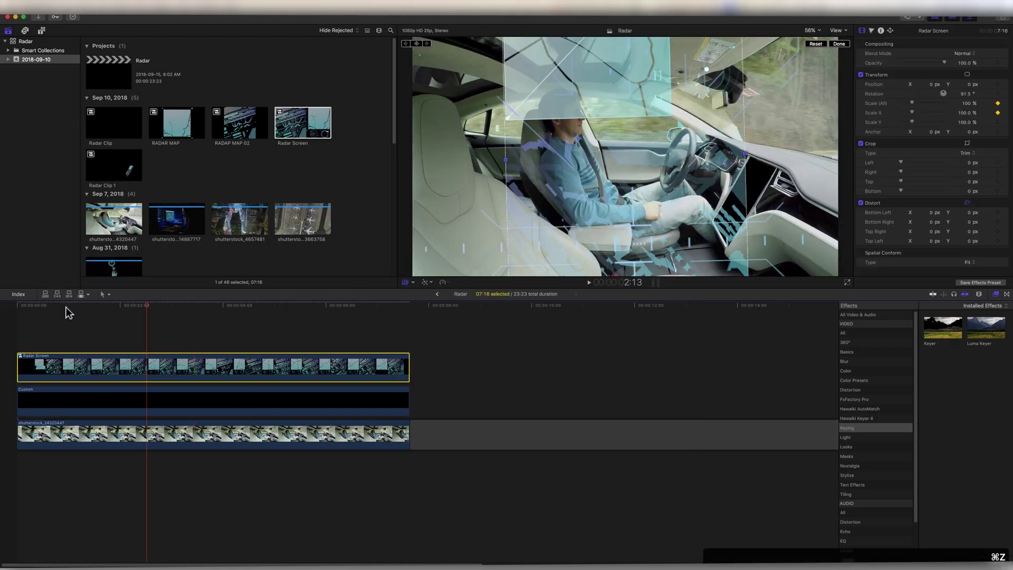
key("super+z")
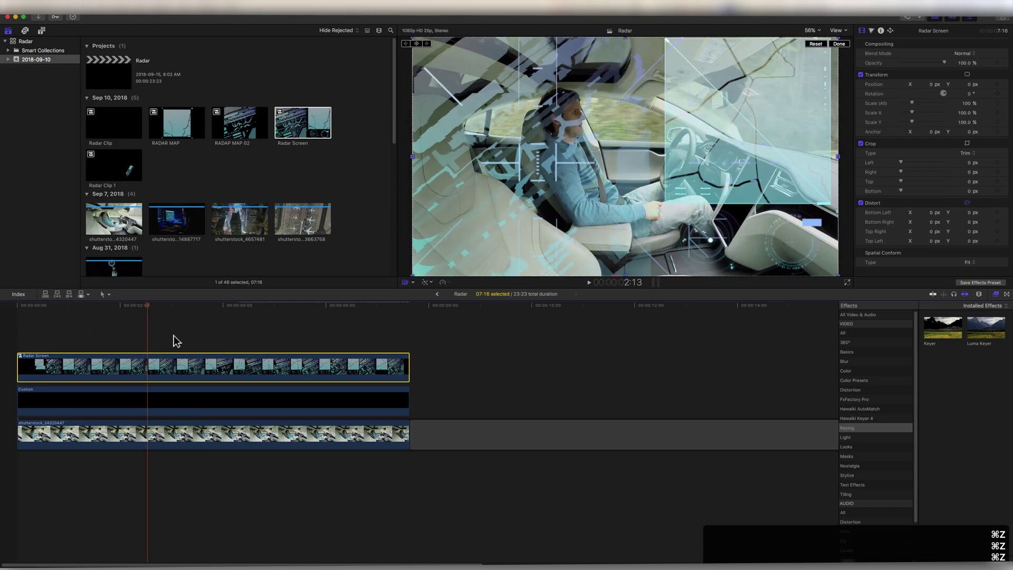
Rotate the Radar Screen clip to 90° and scale it down to 54%.
left_click(174, 331)
left_click(198, 368)
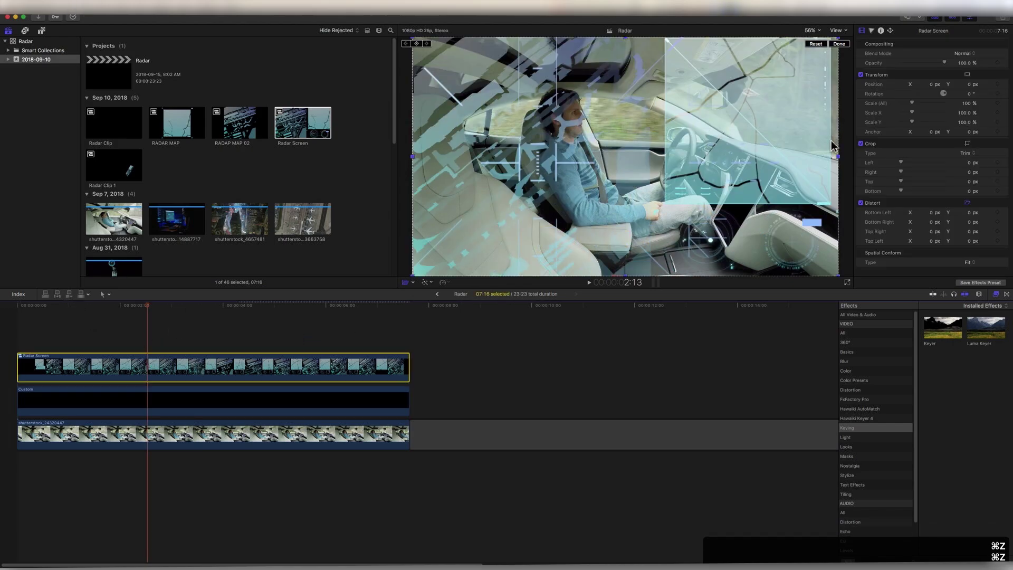
left_click(970, 94)
type("90")
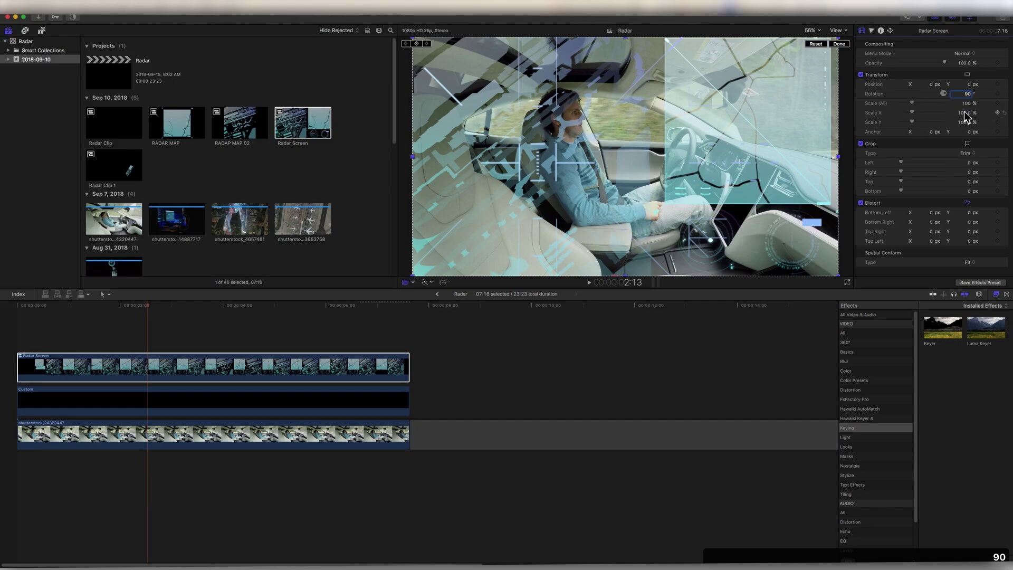
left_click_drag(912, 103, 908, 103)
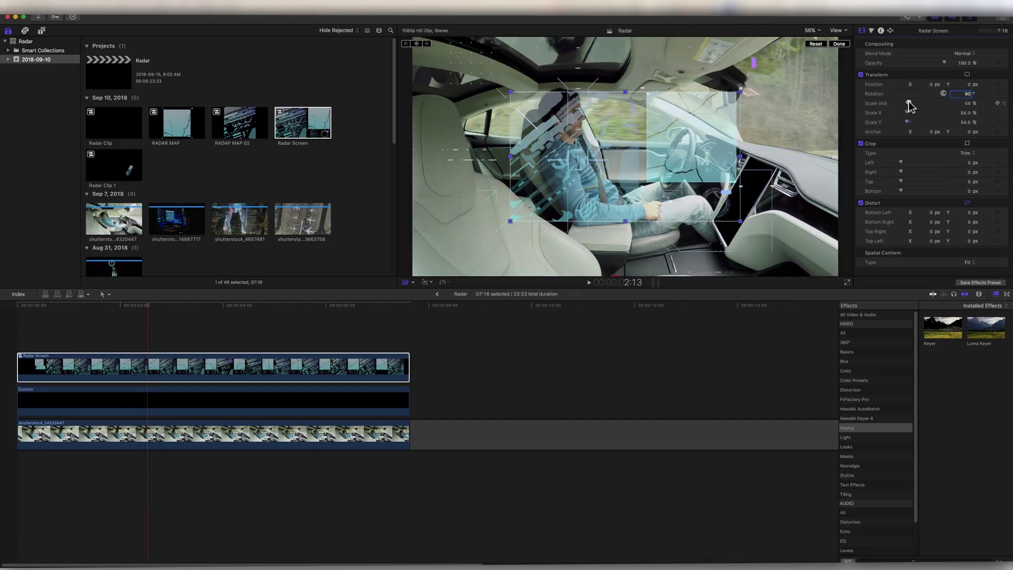
left_click(932, 96)
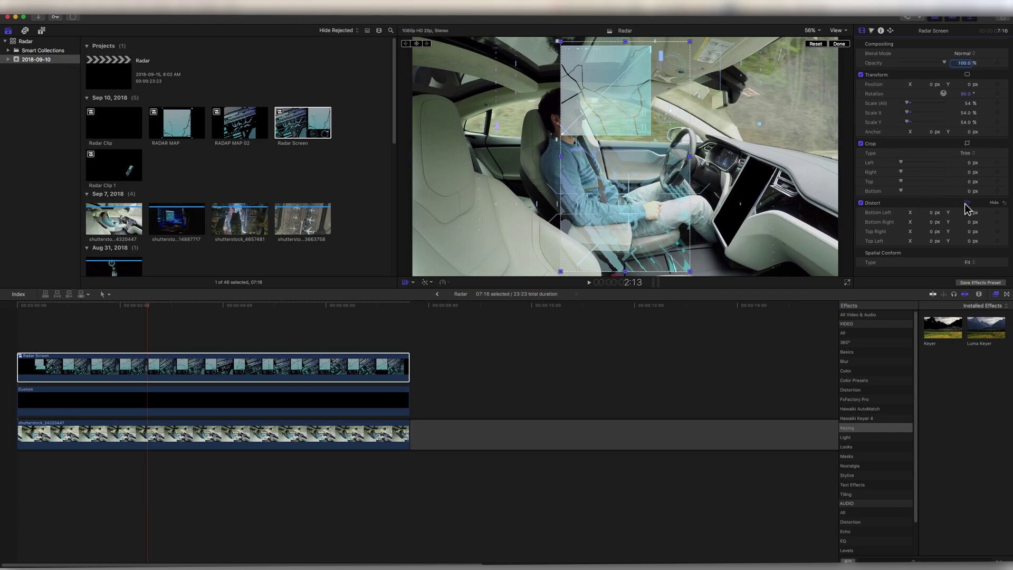
Distort the Radar Screen clip by moving its four corners onto the corners of the car's touchscreen.
left_click(882, 202)
left_click_drag(691, 41, 776, 169)
left_click_drag(560, 41, 754, 168)
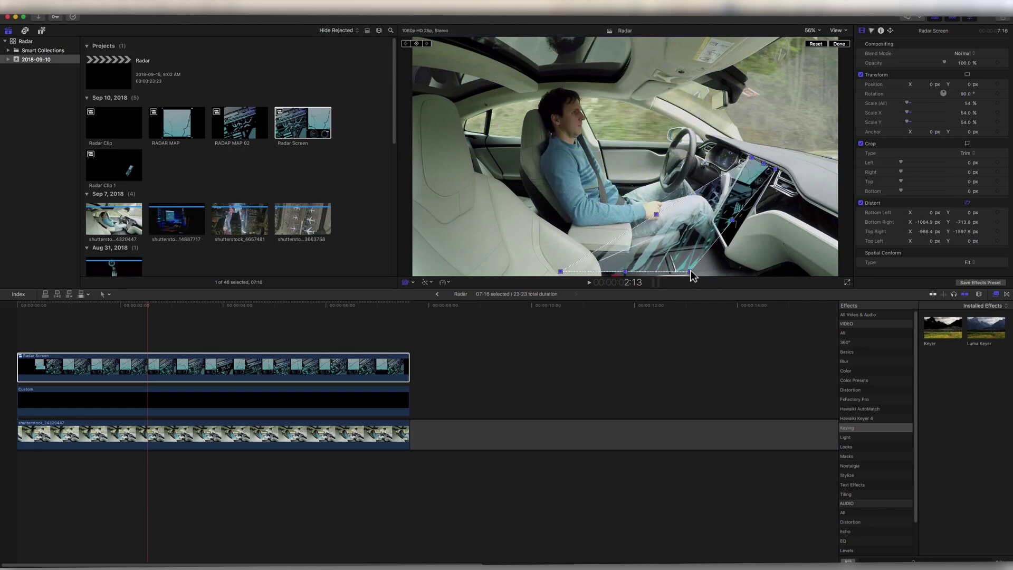
left_click_drag(690, 273, 727, 247)
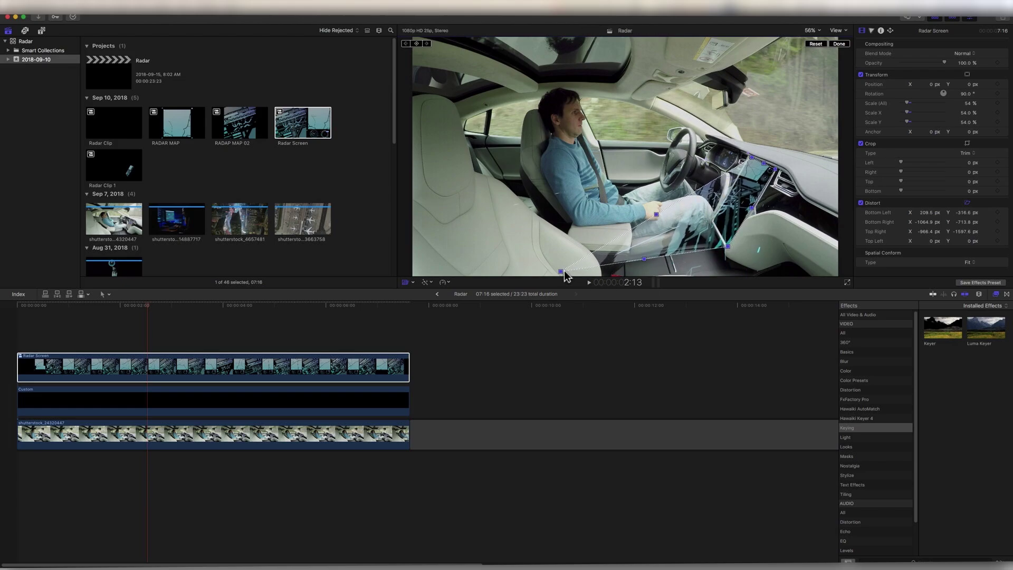
left_click_drag(562, 271, 710, 221)
left_click_drag(775, 169, 778, 167)
mouse_move(705, 218)
left_mouse_down()
mouse_move(729, 246)
mouse_move(712, 221)
left_mouse_up()
left_click_drag(777, 167, 750, 158)
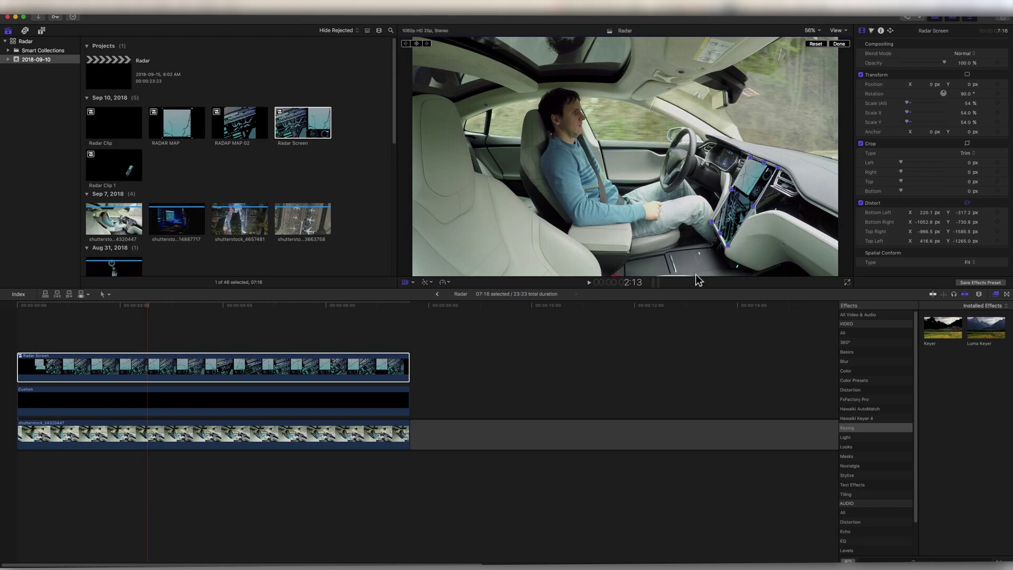
Disable the Radar Screen clip and add a second Draw Mask effect to the solid below it.
key("Home")
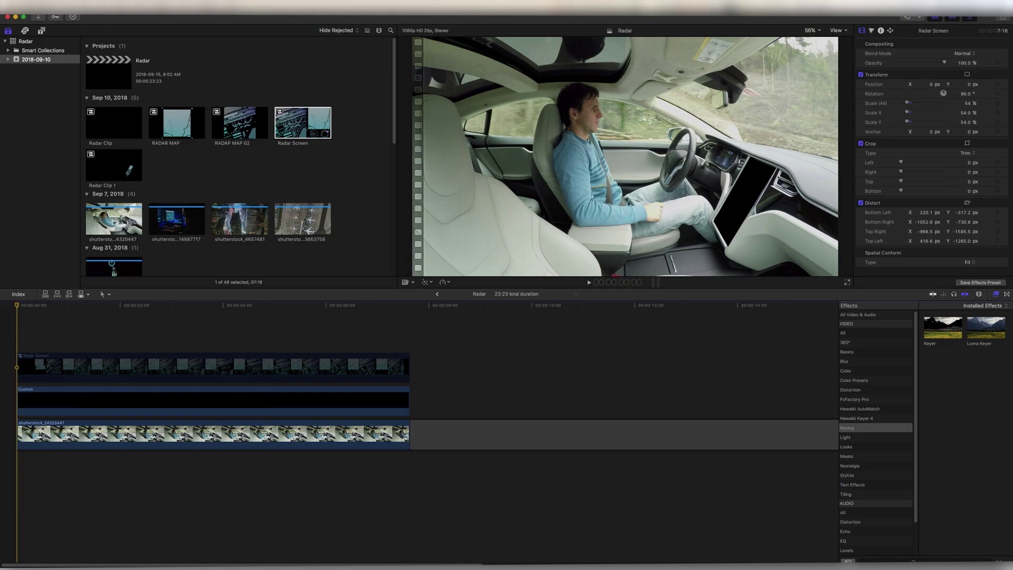
left_click(71, 406)
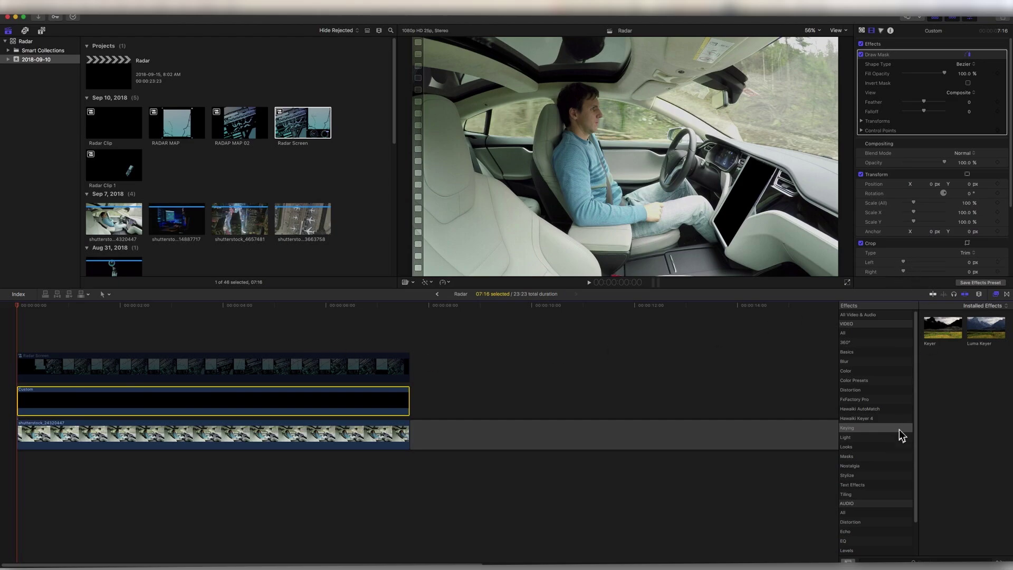
left_click(860, 315)
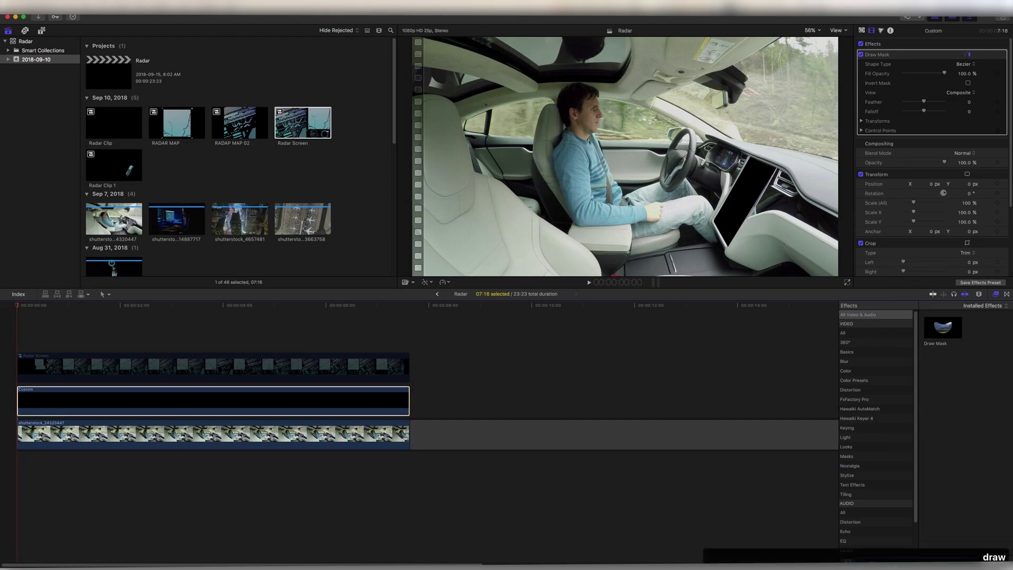
type("mask")
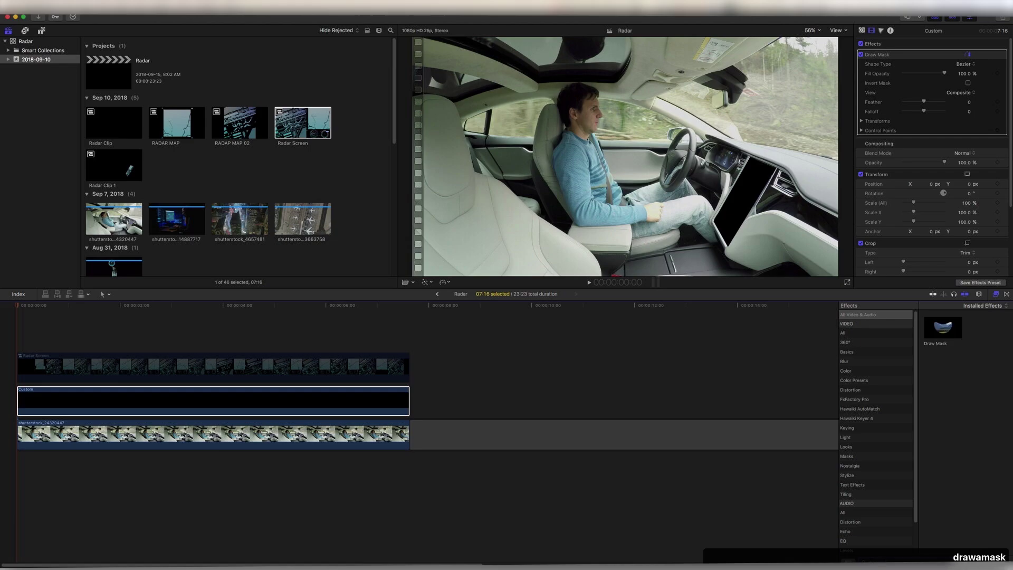
mouse_move(943, 330)
left_mouse_down()
mouse_move(932, 435)
mouse_move(192, 376)
mouse_move(138, 396)
mouse_move(165, 395)
left_mouse_up()
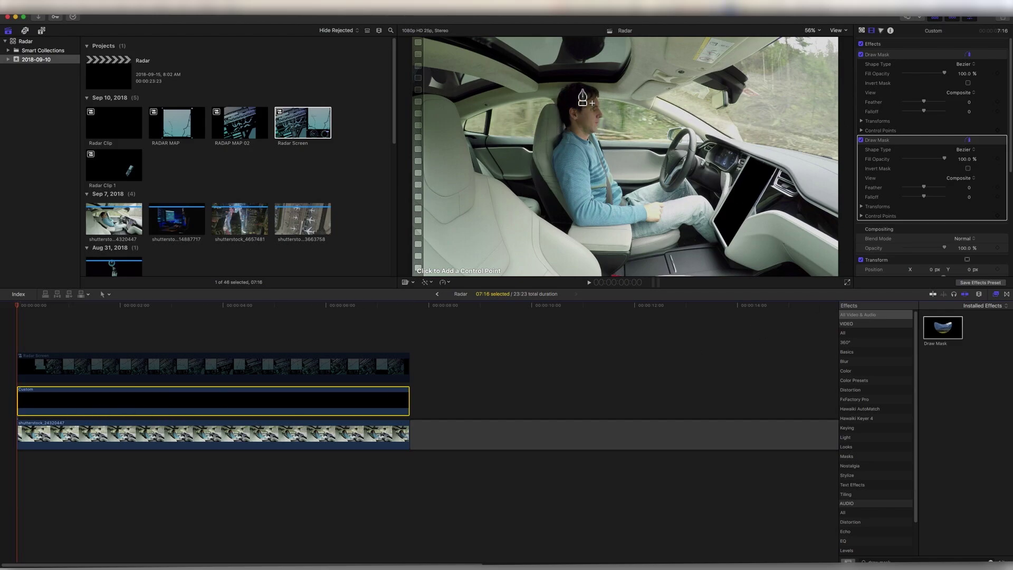
Enlarge the viewer to 100% and frame the car's touchscreen at frame 18.
left_click(812, 30)
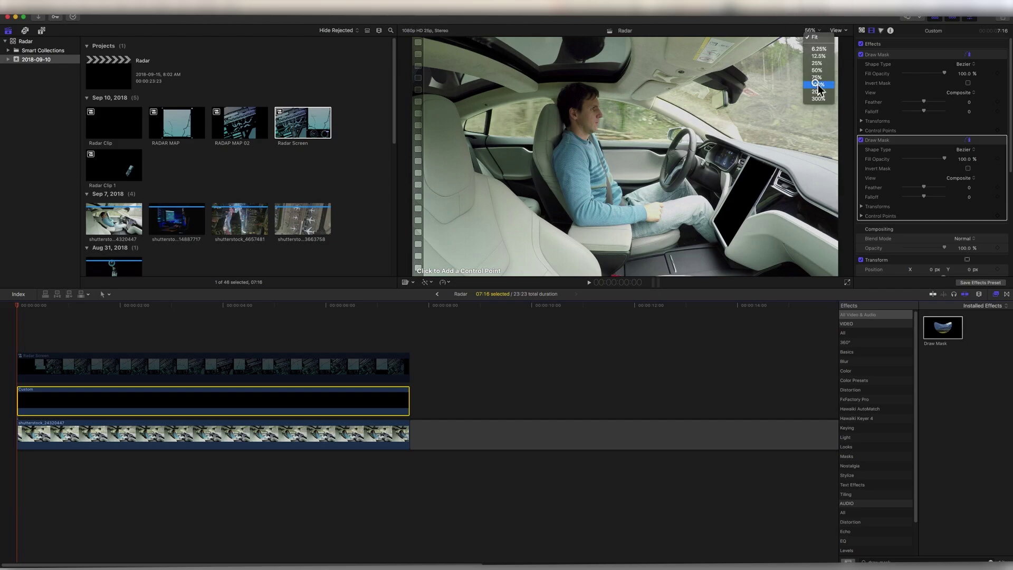
left_click(816, 66)
key("space")
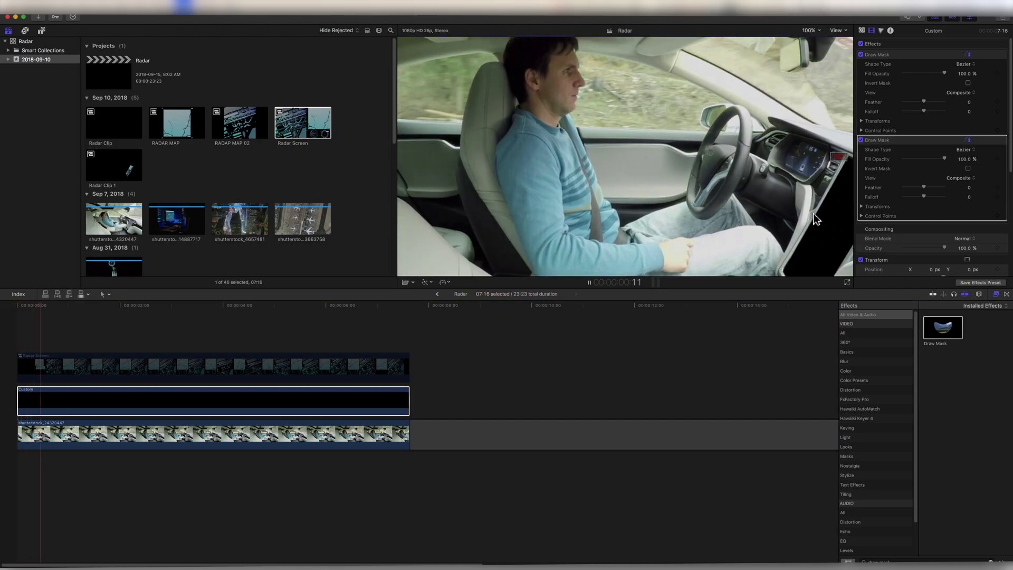
scroll(839, 156, "right", 5)
scroll(842, 159, "down", 2)
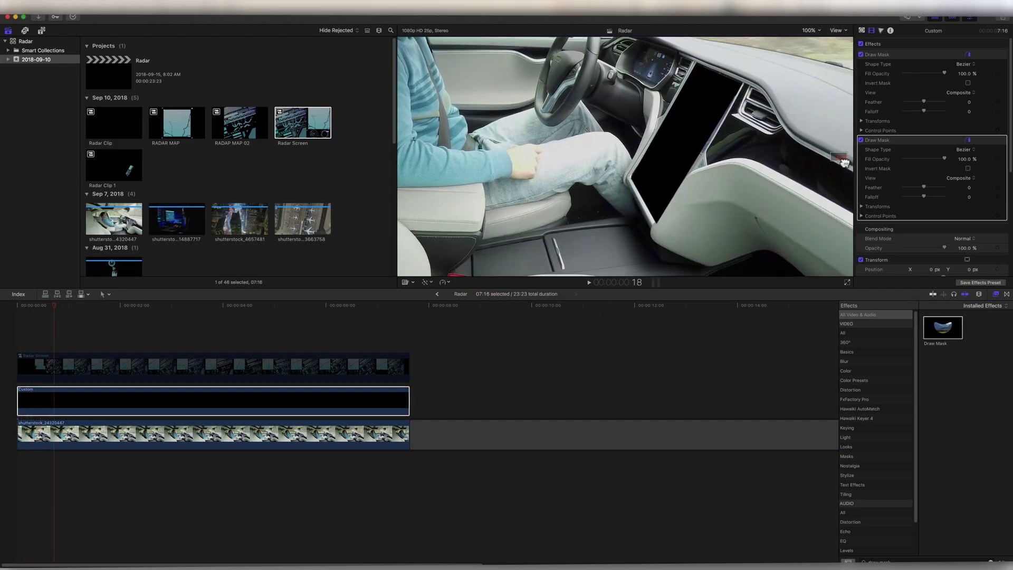
Try lowering the solid's opacity to about 67% so the touchscreen shows through.
left_click(113, 404)
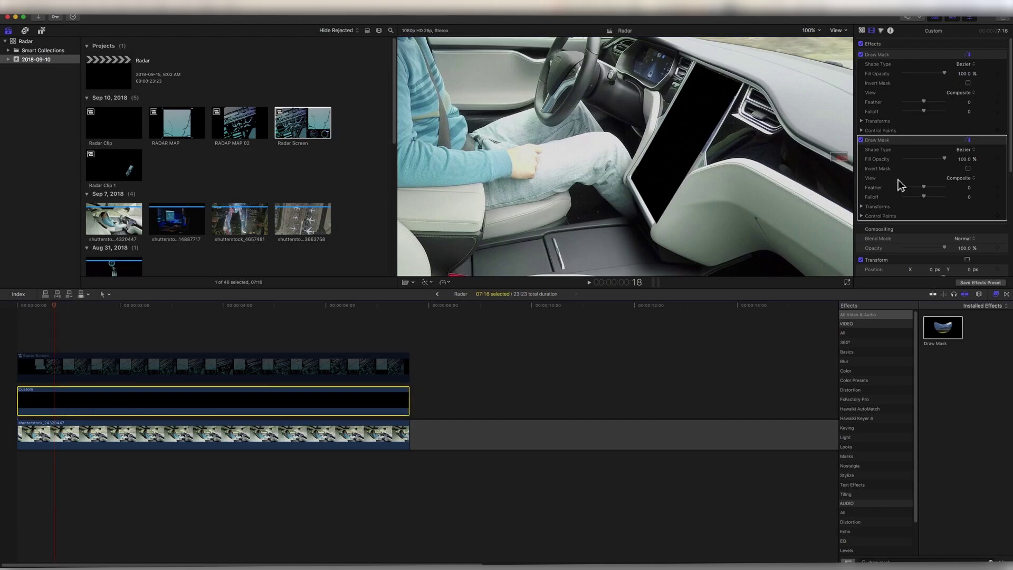
scroll(905, 194, "down", 4)
left_click(862, 117)
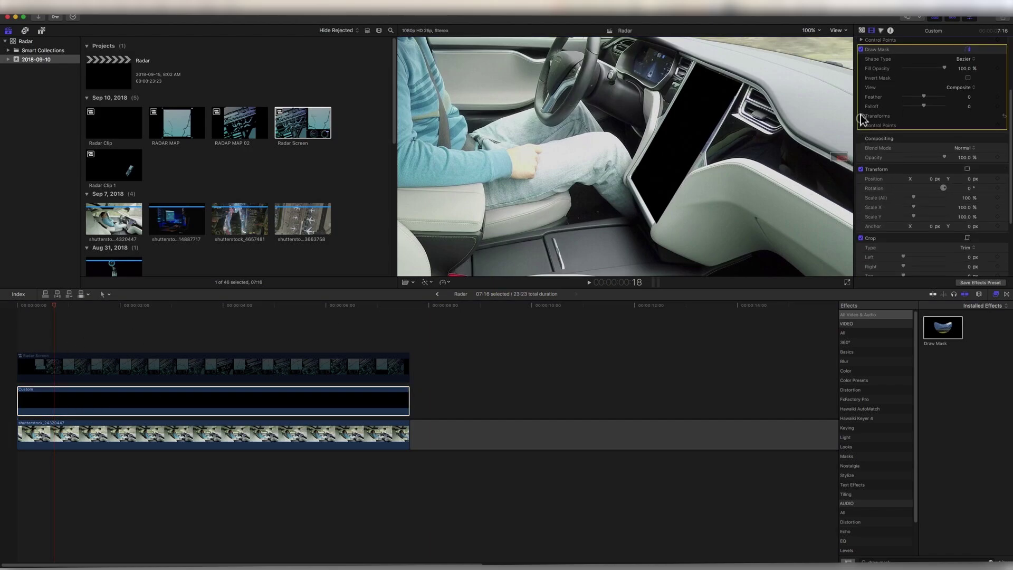
left_click(863, 149)
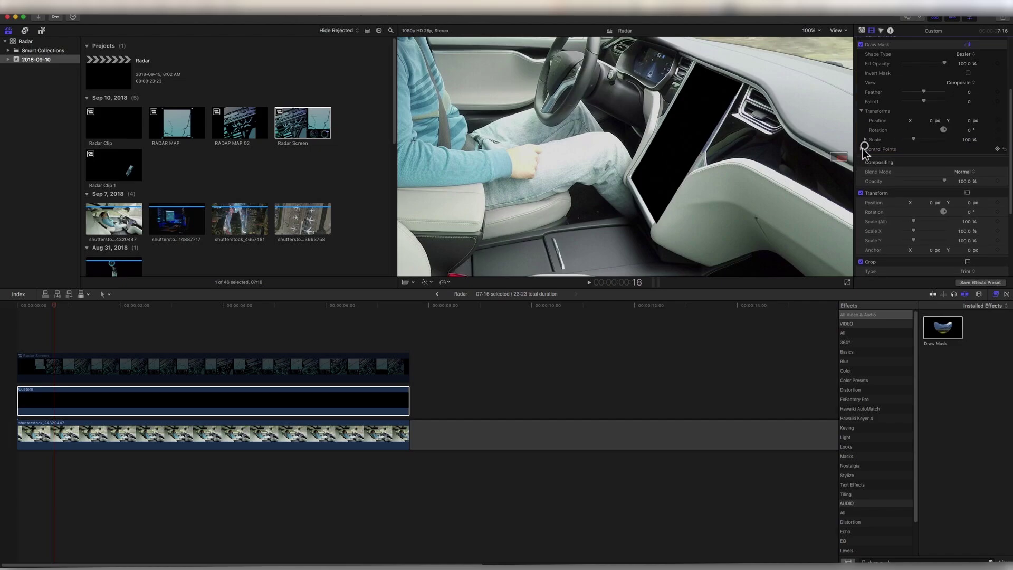
left_click_drag(943, 181, 933, 181)
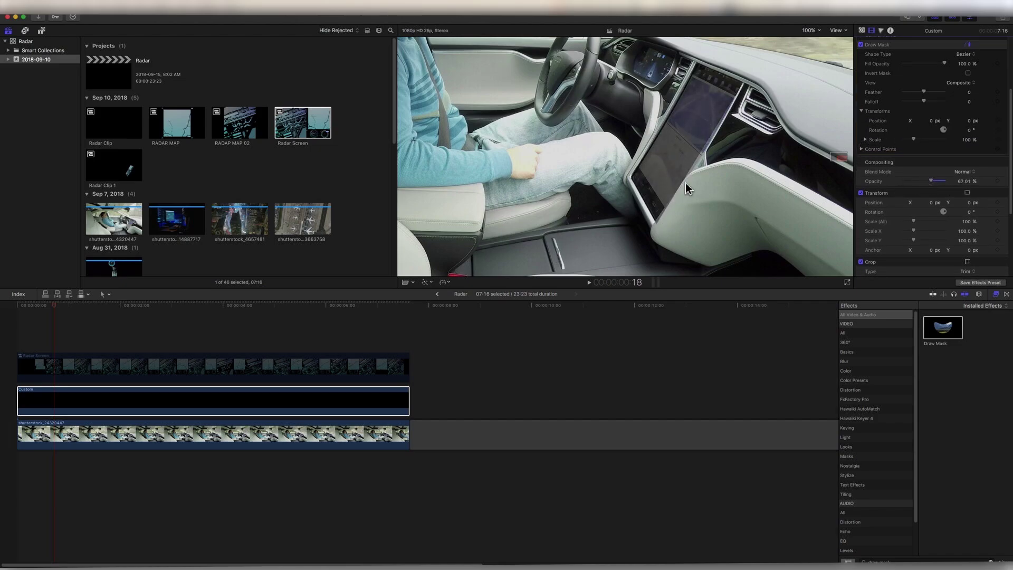
left_click(138, 391)
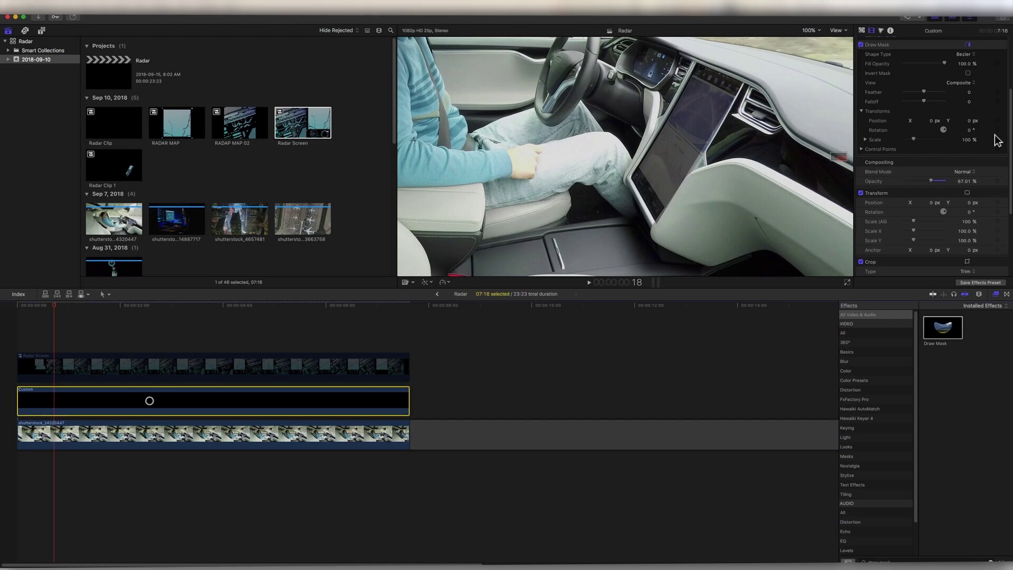
Check the solid's remaining transform and distort settings, and undo the opacity change.
scroll(906, 163, "up", 5)
scroll(903, 121, "down", 4)
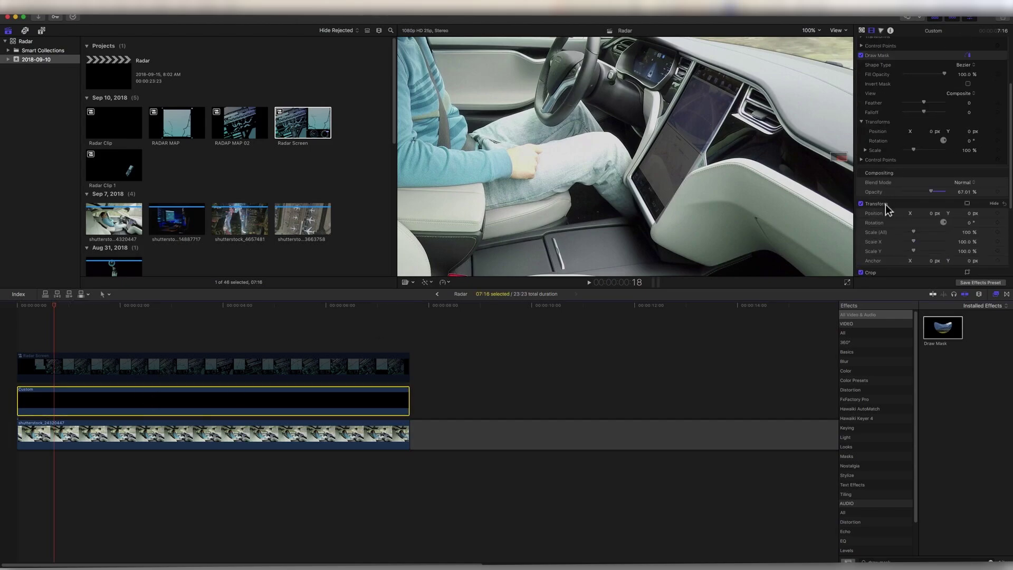
scroll(885, 204, "down", 6)
left_click(878, 249)
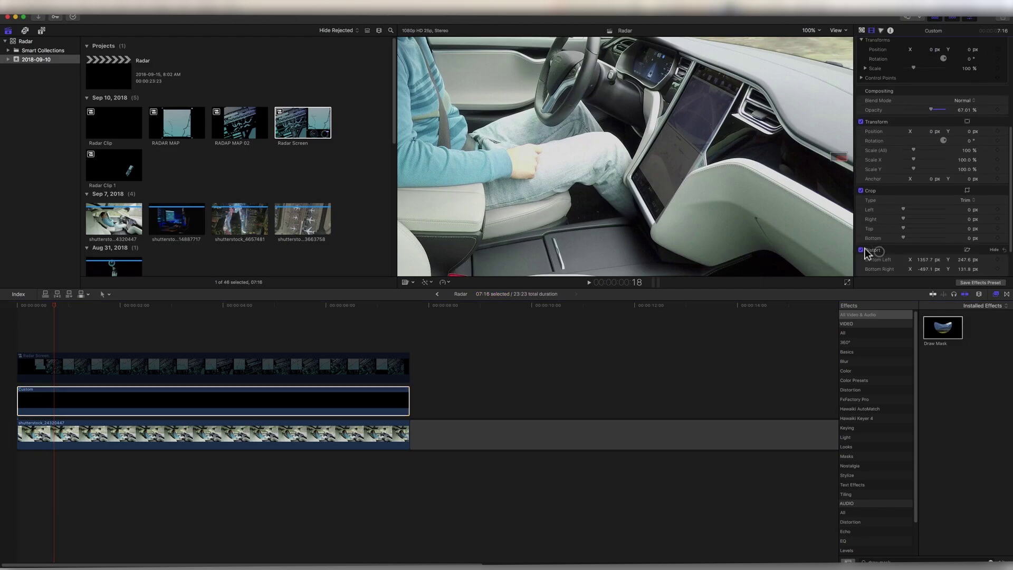
left_click(617, 390)
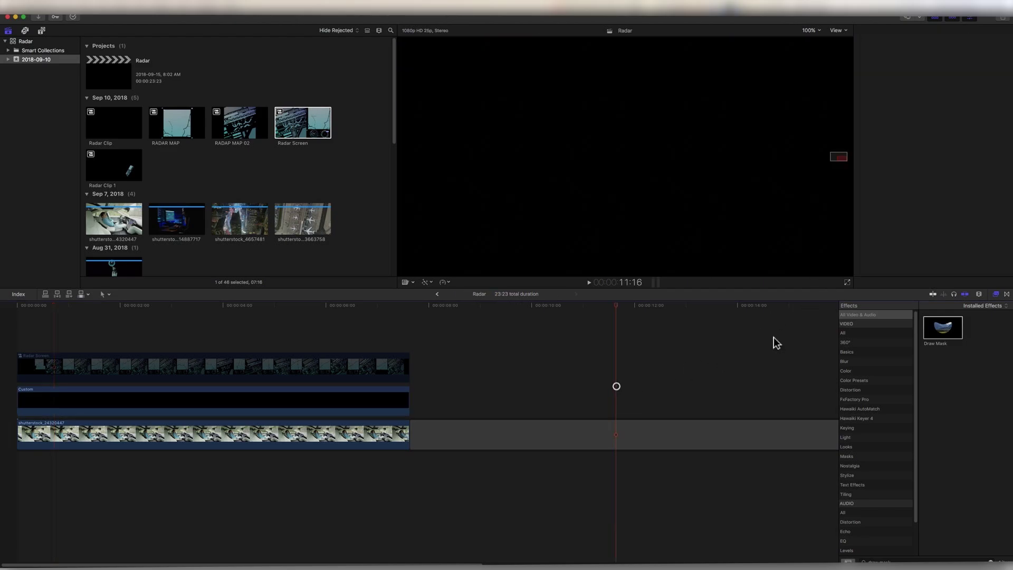
left_click(356, 403)
key("super+z")
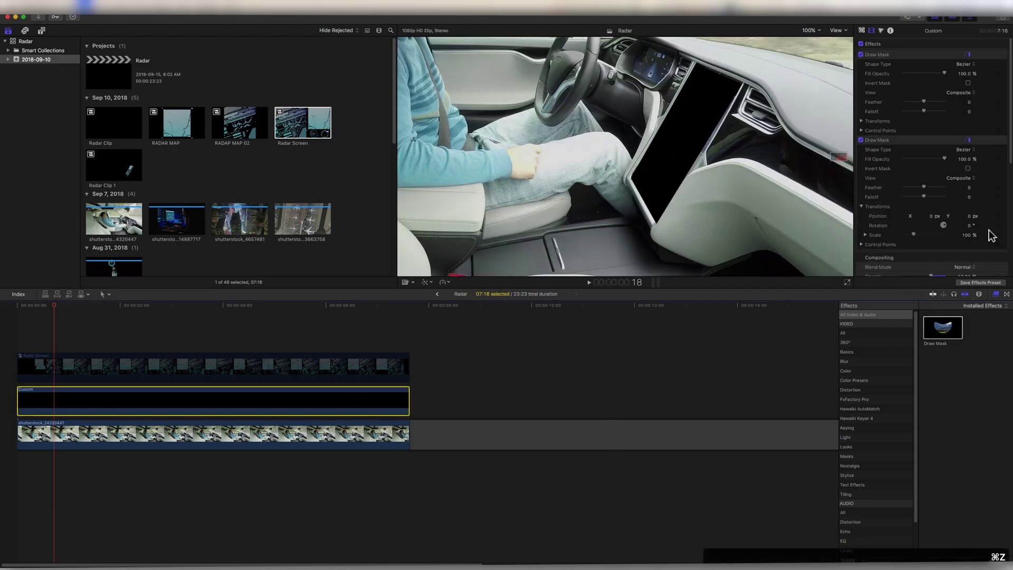
Disable the second Draw Mask and nudge the solid's lowest distort corner slightly outward to the touchscreen's bottom corner.
left_click(887, 140)
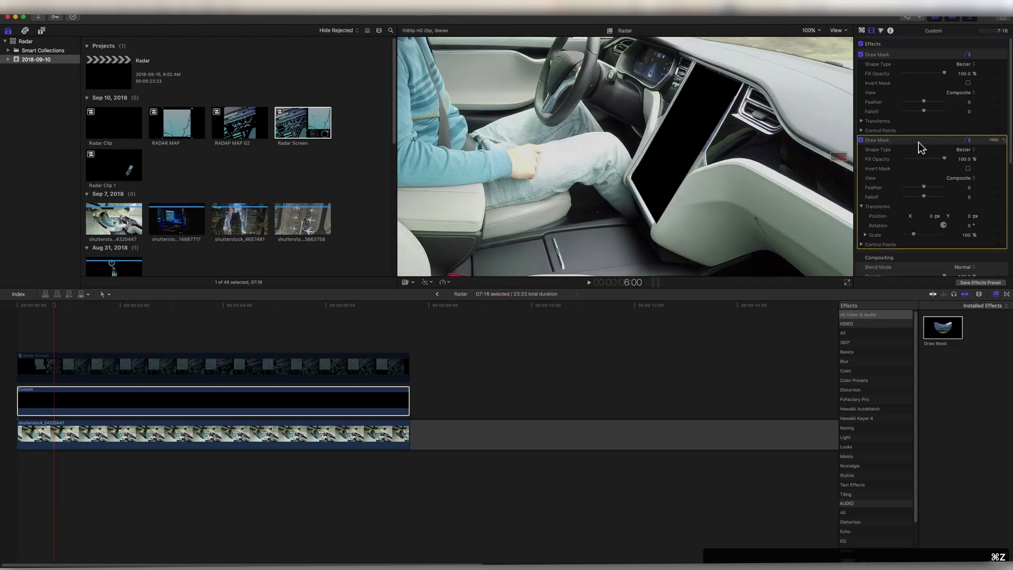
left_click(861, 140)
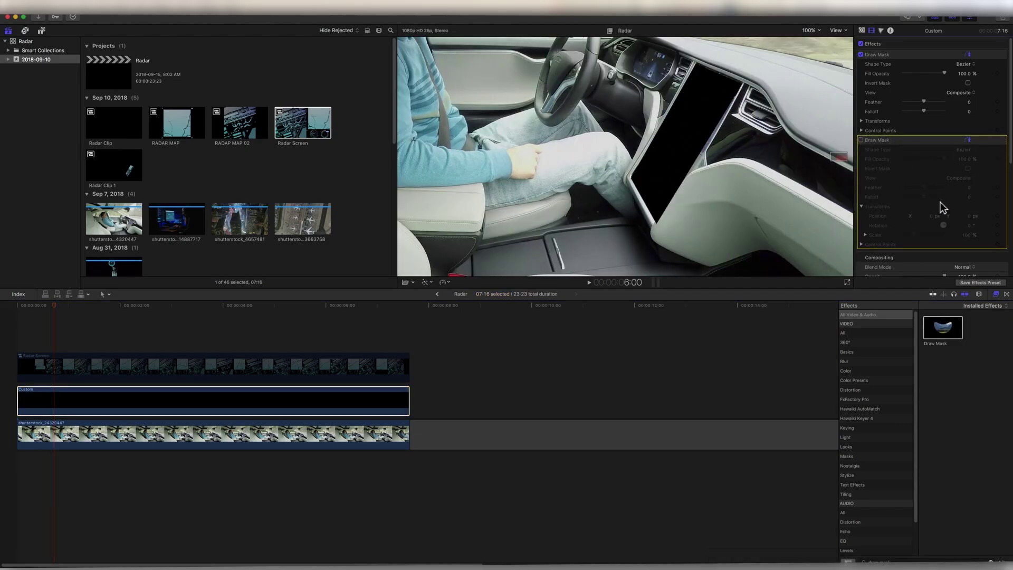
scroll(908, 227, "down", 5)
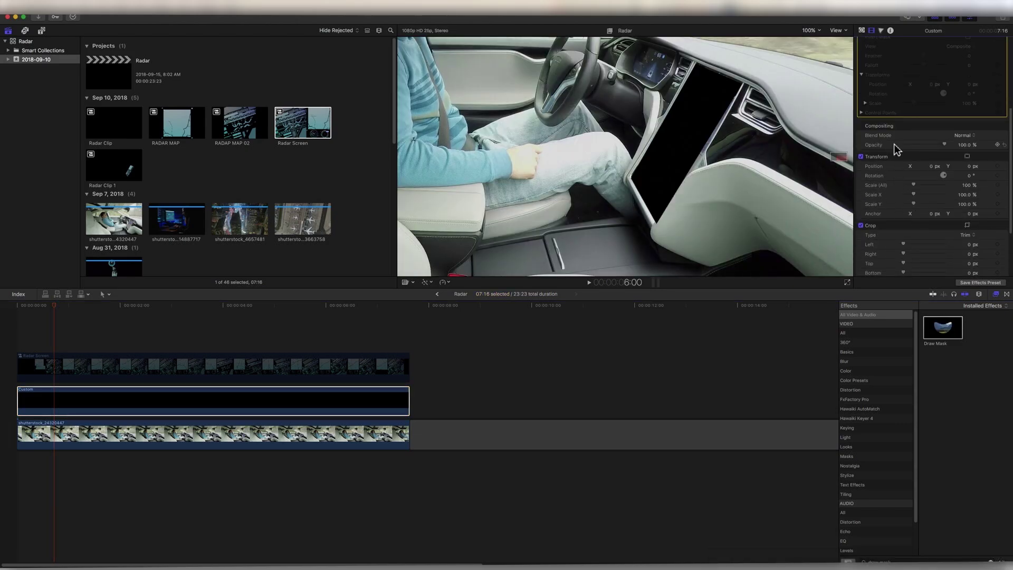
scroll(895, 200, "down", 3)
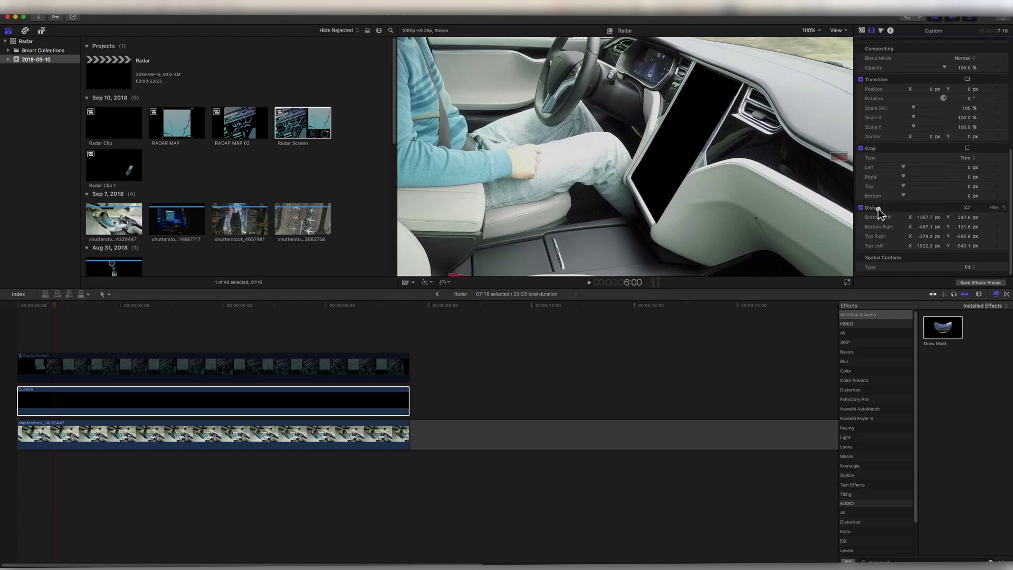
double_click(876, 210)
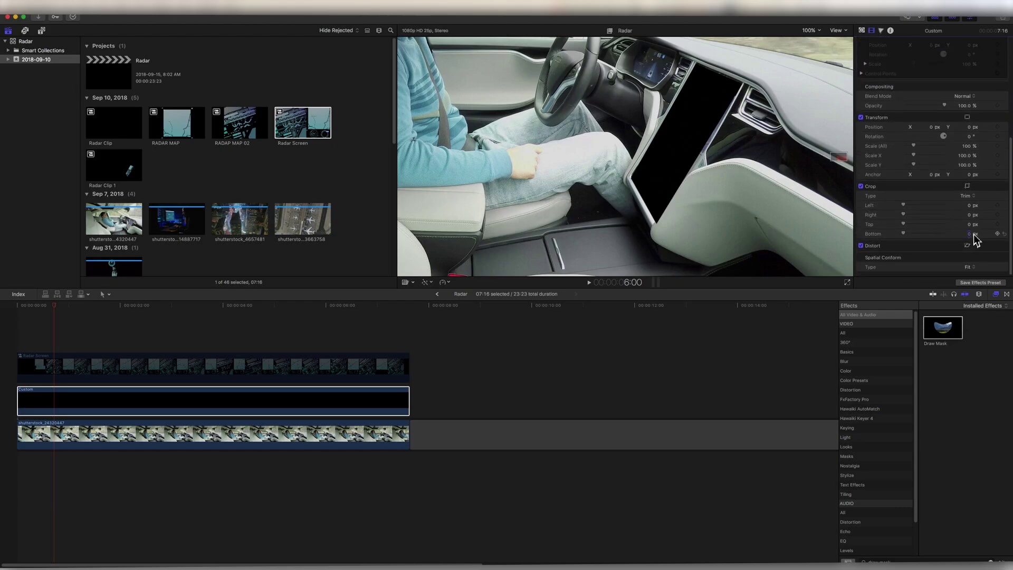
left_click(968, 245)
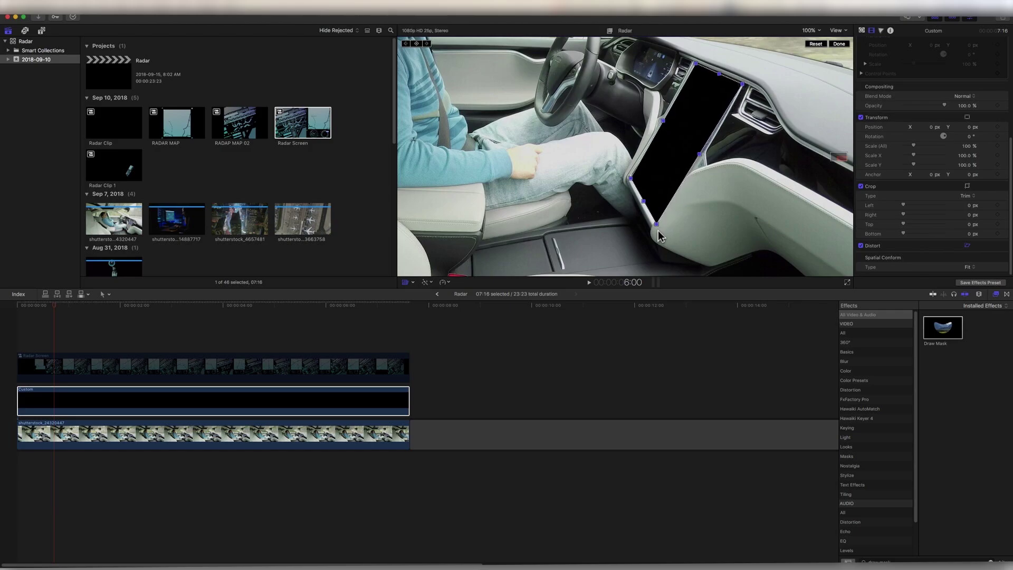
left_click_drag(657, 226, 660, 229)
Re-enable the solid's second Draw Mask and exit distort editing.
scroll(954, 174, "up", 1)
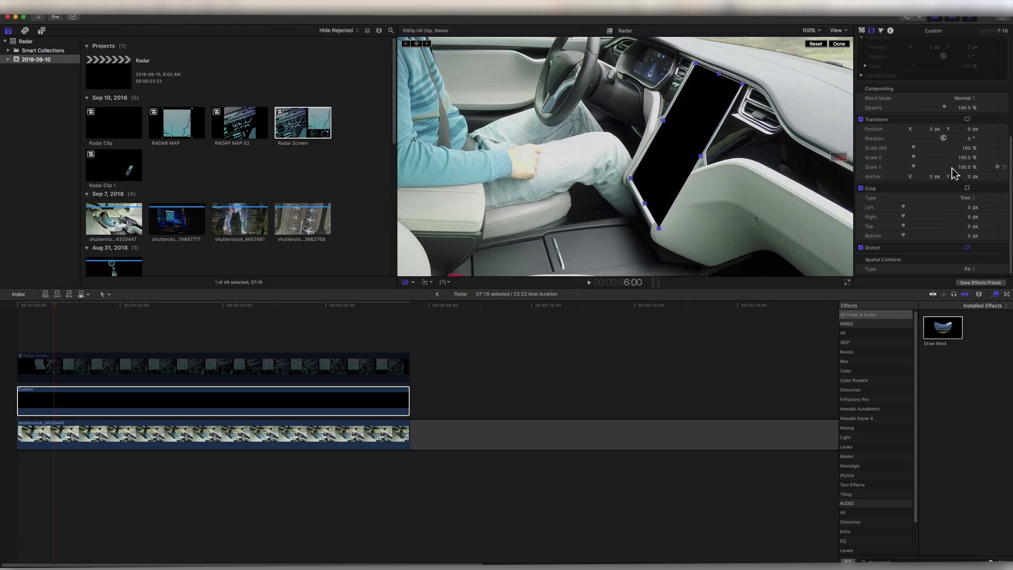
scroll(954, 174, "up", 3)
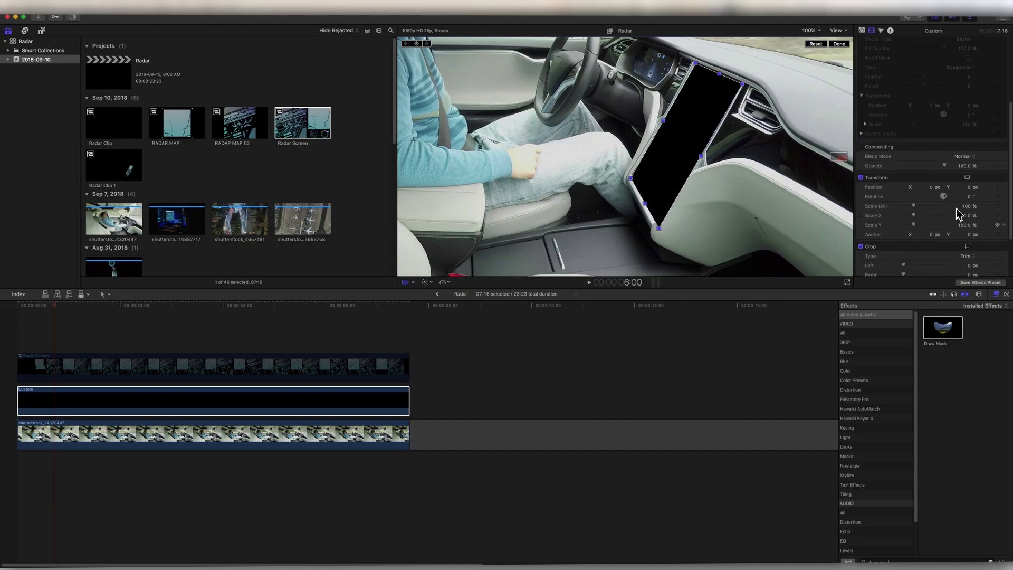
scroll(957, 213, "up", 3)
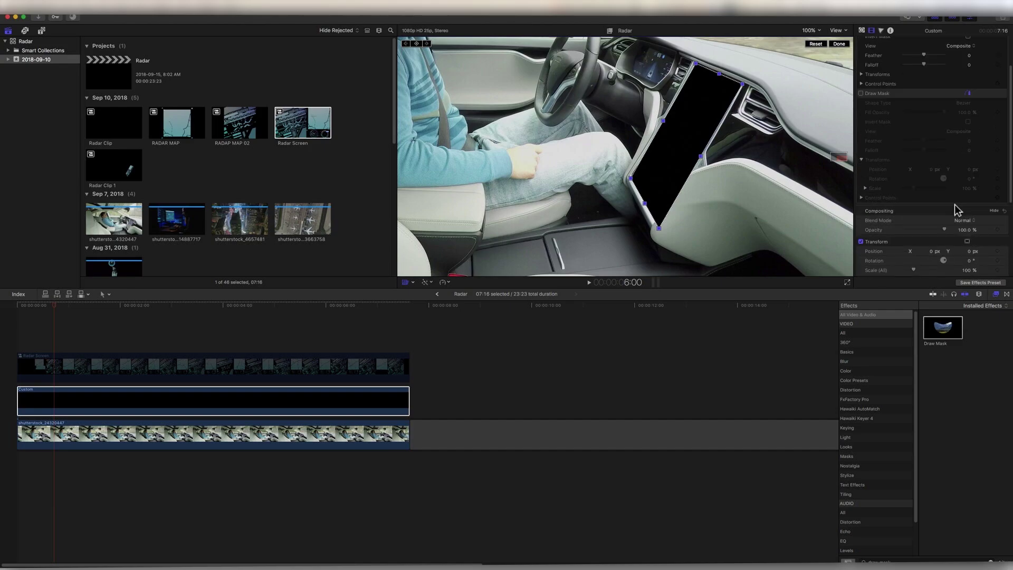
left_click(882, 95)
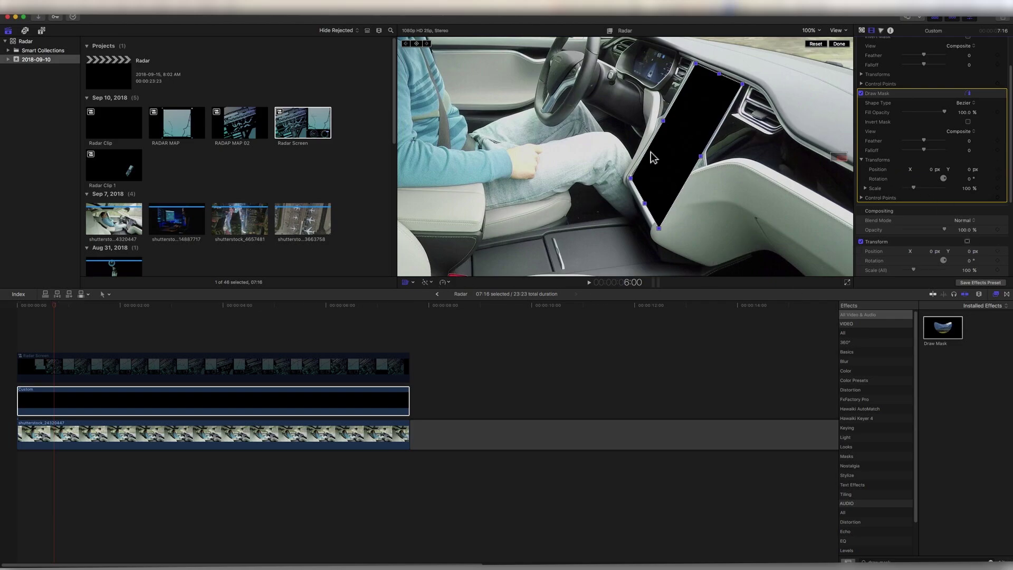
left_click(406, 283)
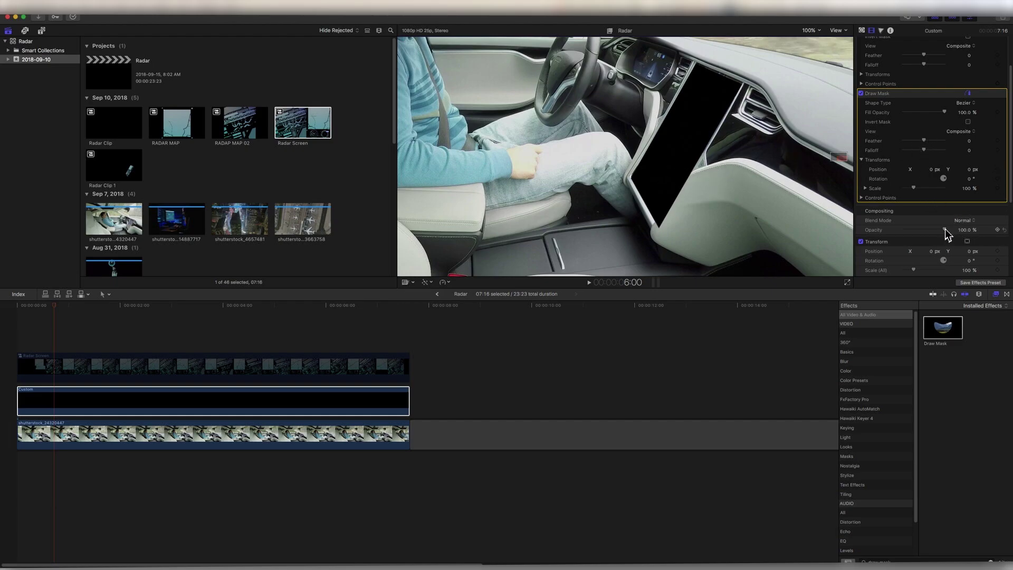
Lower the solid's opacity to about 37.5% and draw a closed six-point mask around the console edge overlapping the touchscreen's lower corner.
left_click_drag(945, 230, 919, 231)
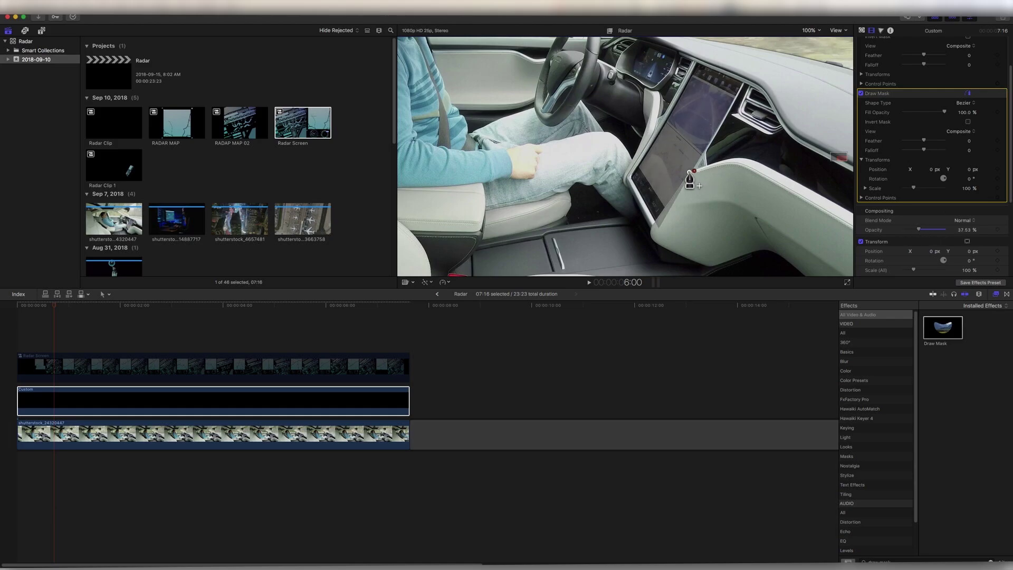
left_click(676, 190)
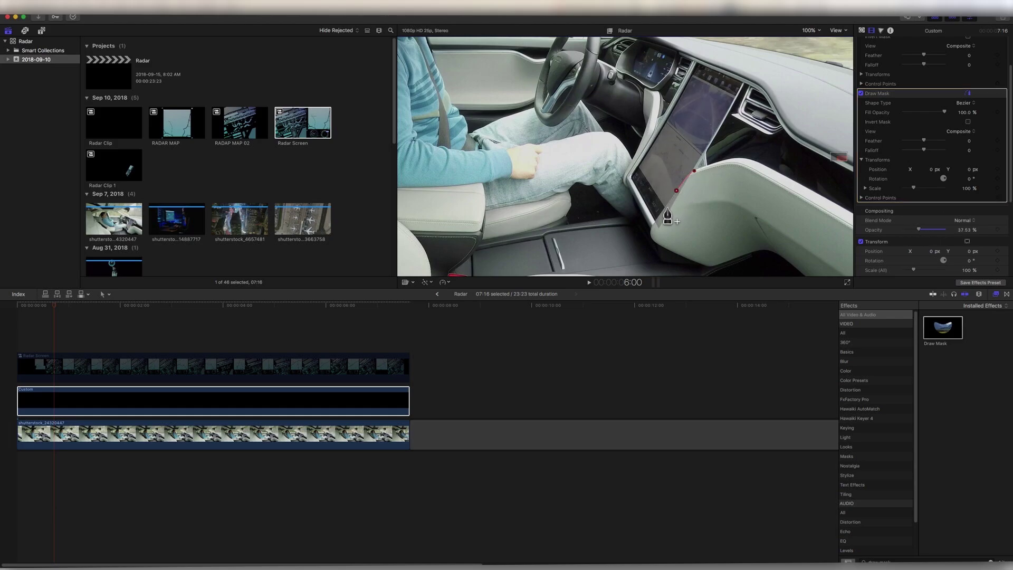
left_click(654, 224)
left_click(652, 239)
left_click(664, 247)
left_click(715, 211)
left_click(694, 171)
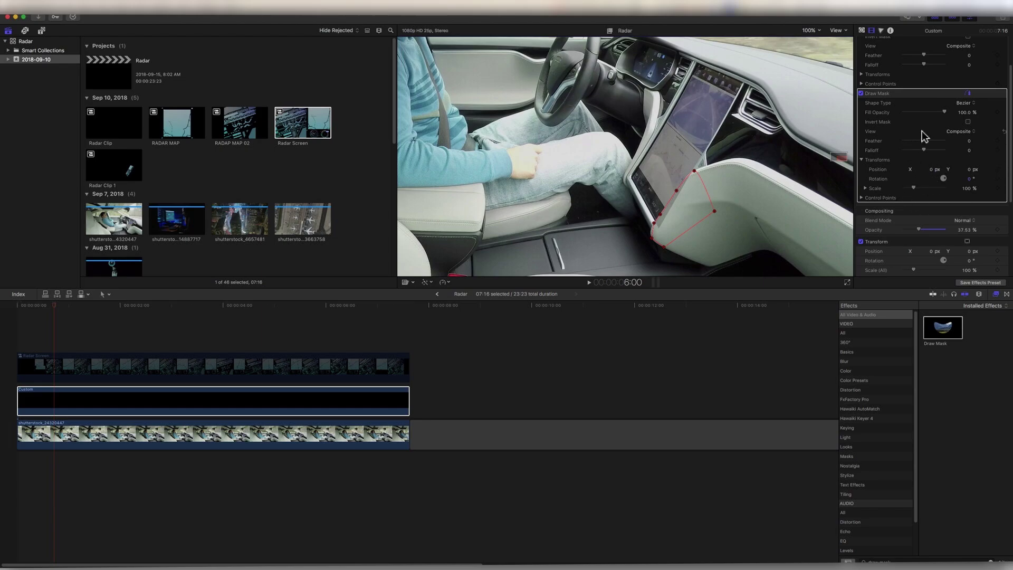
Invert the new mask, restore the solid's opacity to 100%, and preview the masked solid at 3:07.
left_click(968, 121)
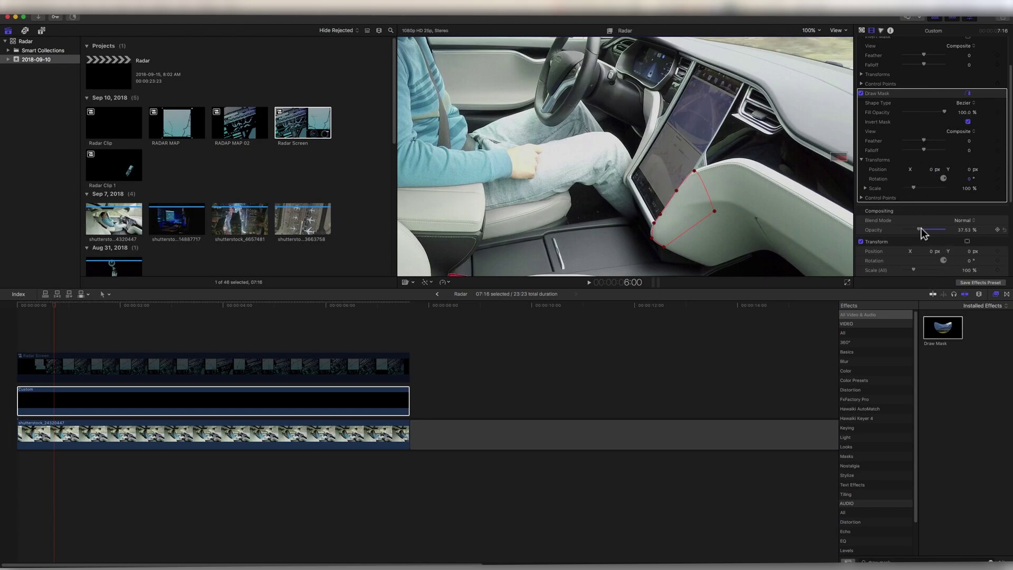
left_click_drag(921, 231, 947, 231)
left_click(632, 371)
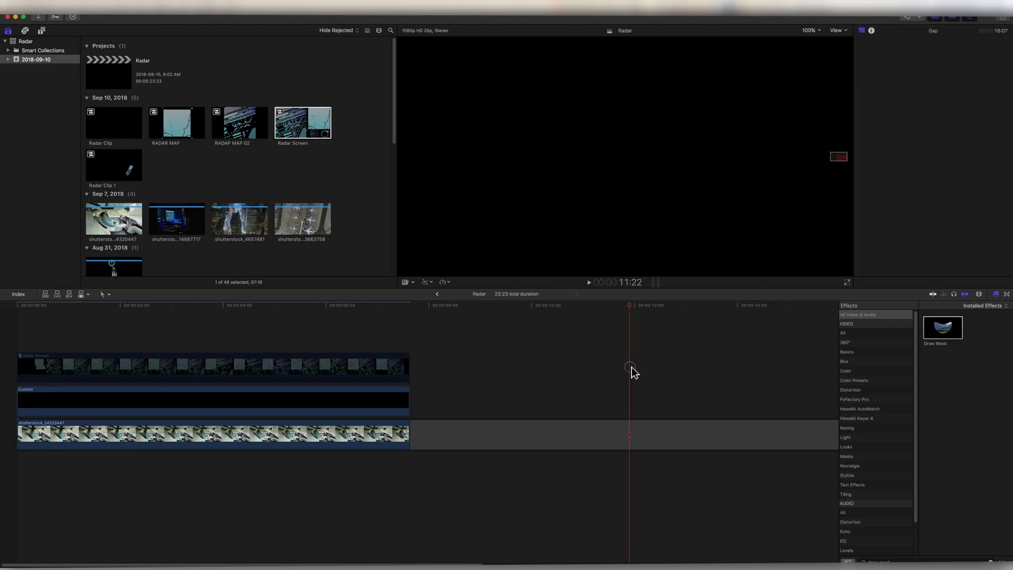
left_click(305, 304)
left_click(187, 304)
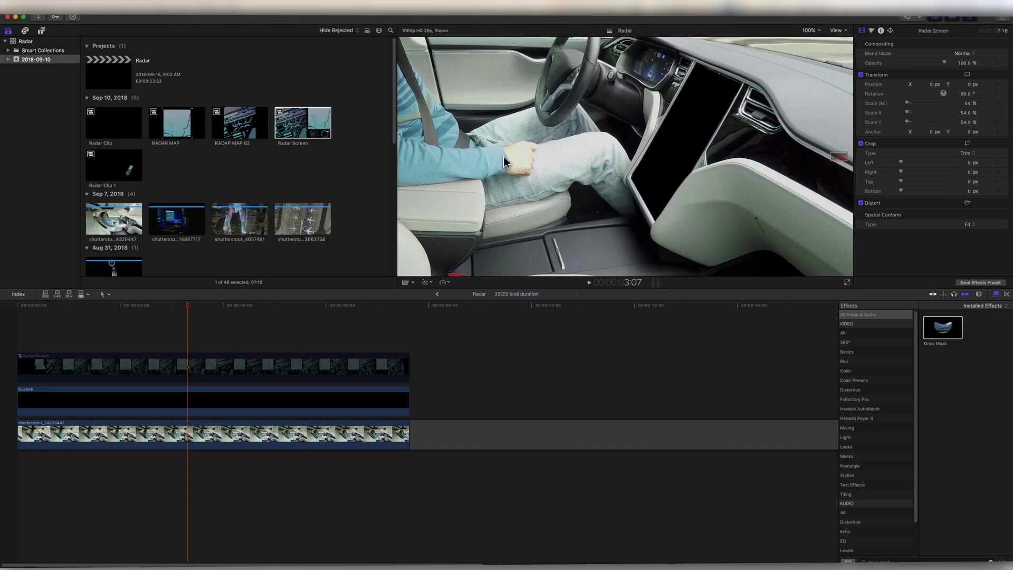
Re-enable the Radar Screen clip above the solid.
left_click(213, 414)
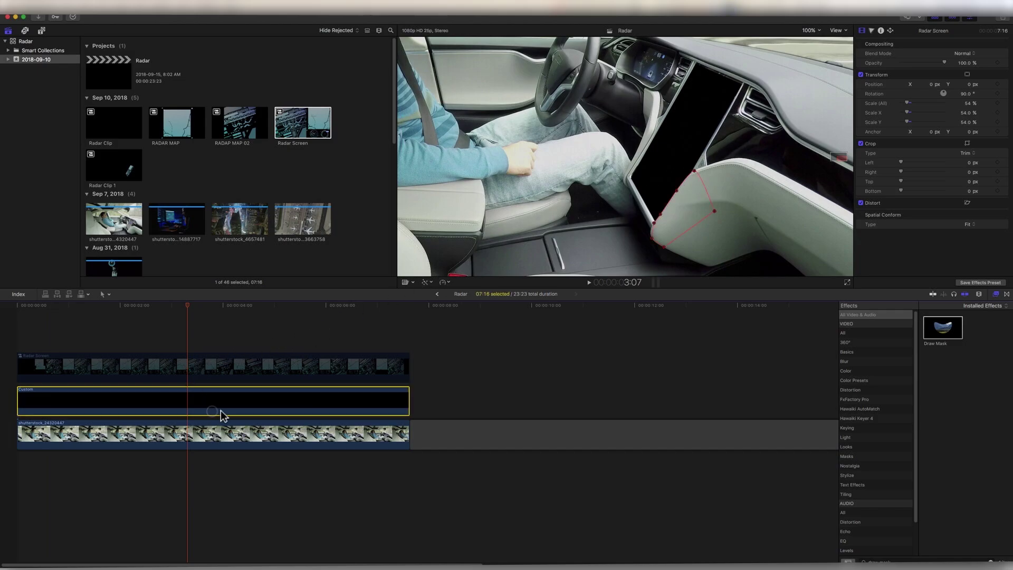
left_click(155, 376)
right_click(248, 370)
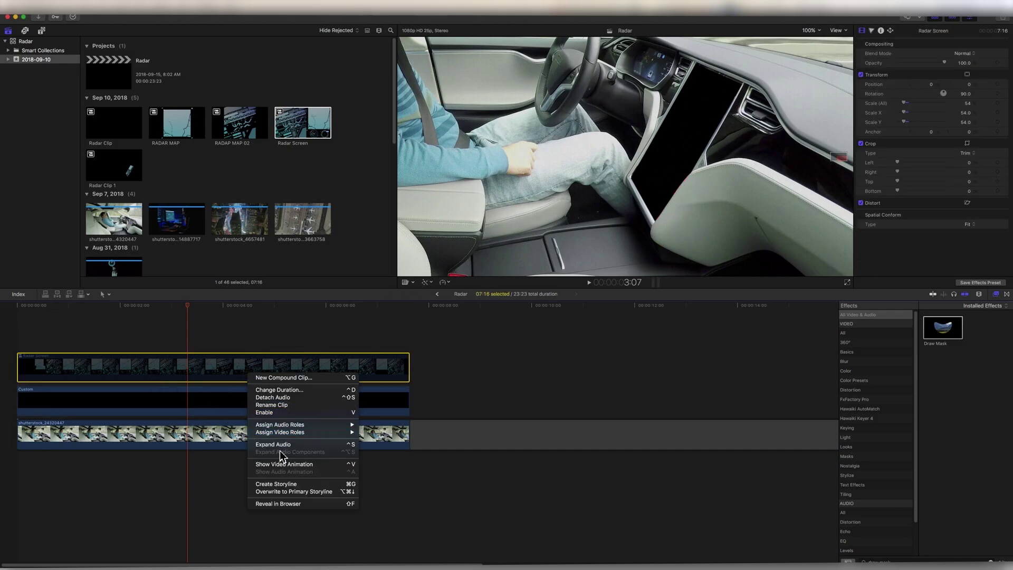
left_click(289, 445)
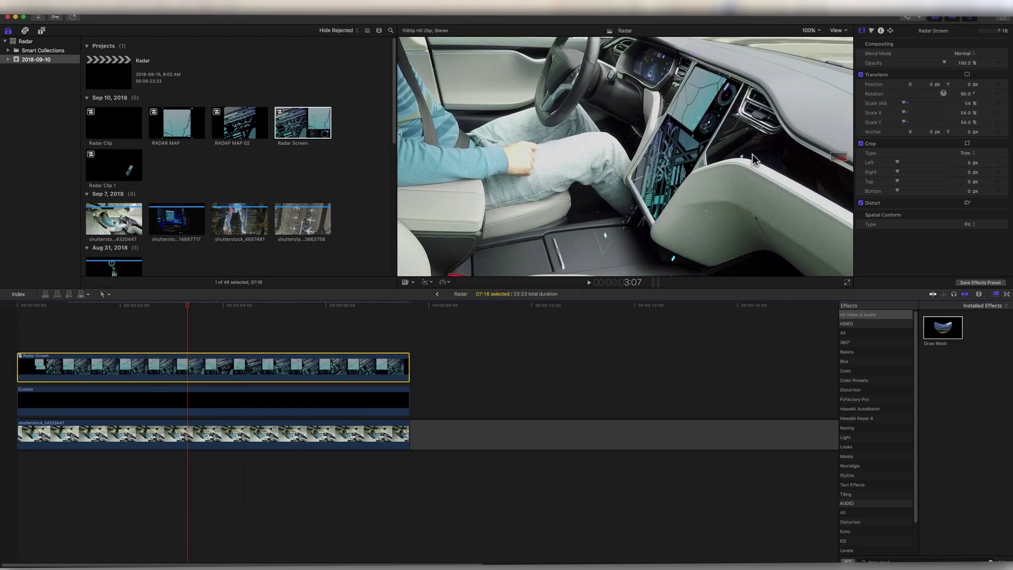
Duplicate the masked solid onto the track above Radar Screen, aligned to the timeline start, and view it at 2:14.
left_click(300, 394)
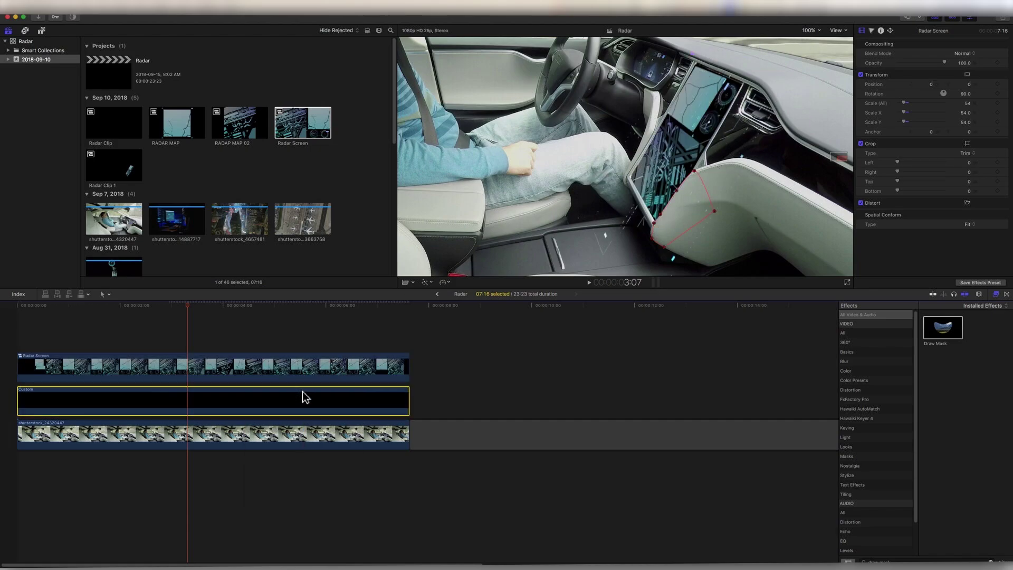
key("super+c")
left_click(439, 306)
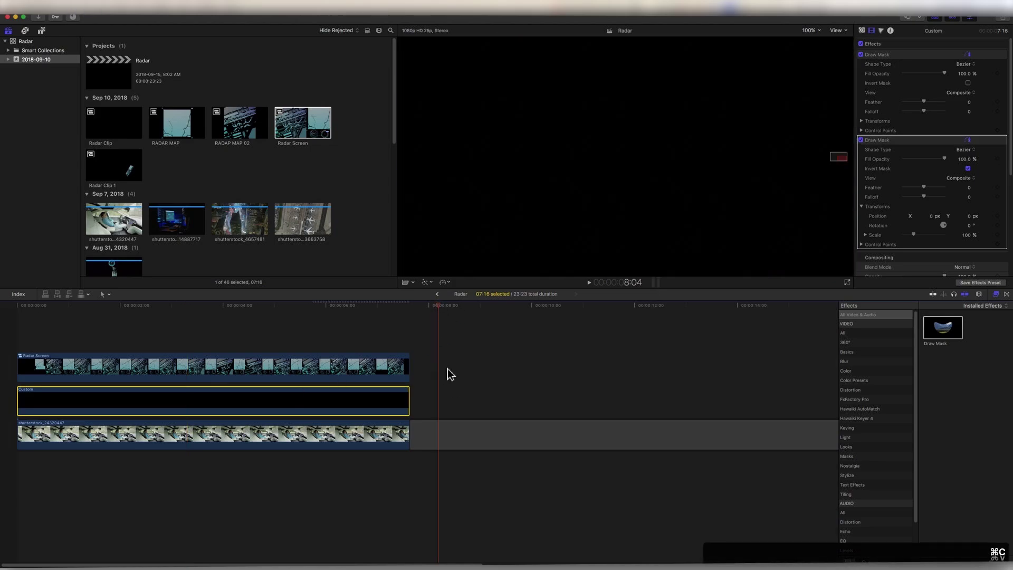
key("super+v")
left_click_drag(452, 416, 26, 353)
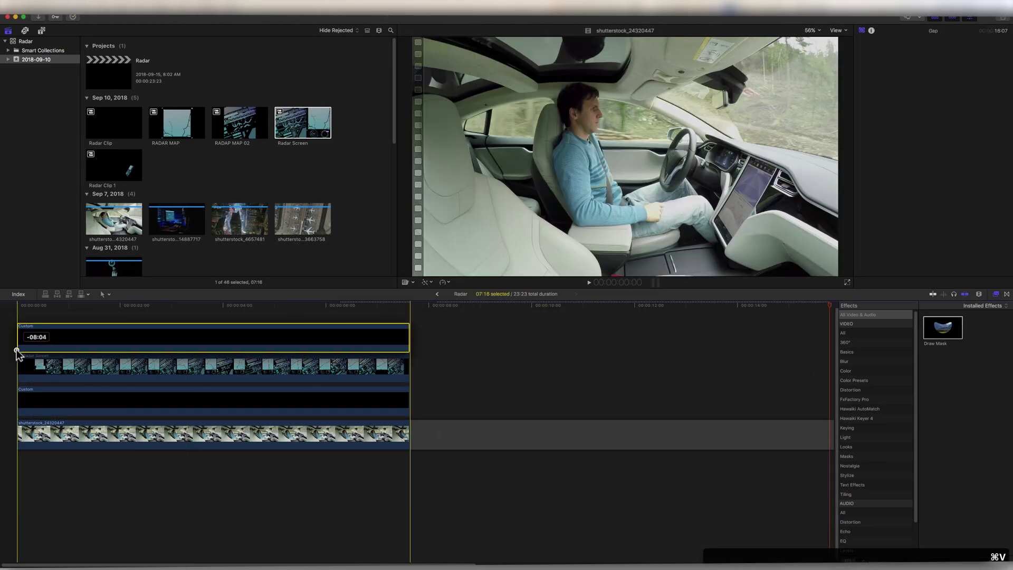
left_click(108, 306)
left_click(150, 305)
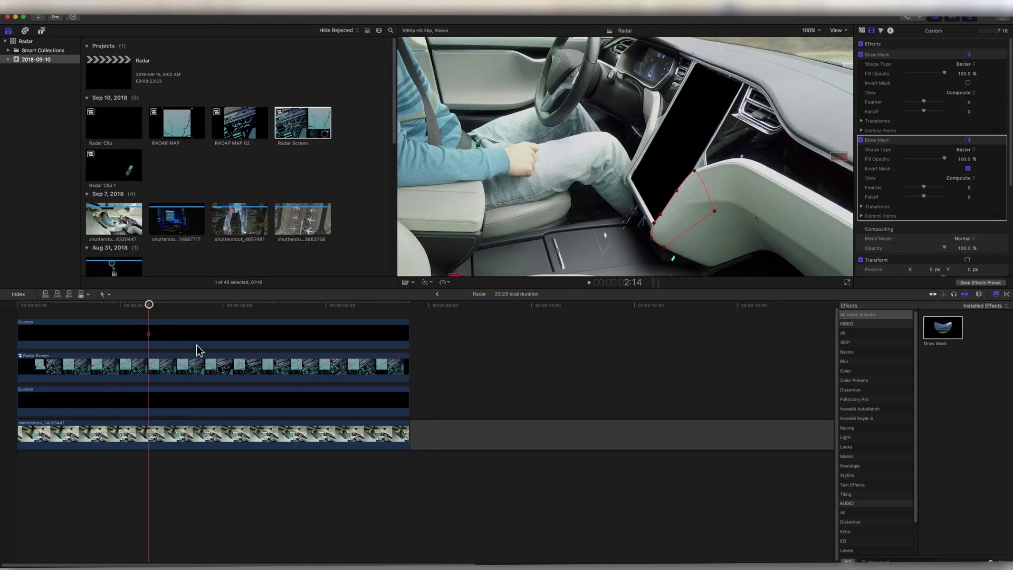
Set the blend mode of the uppermost solid to Stencil Alpha.
left_click(224, 336)
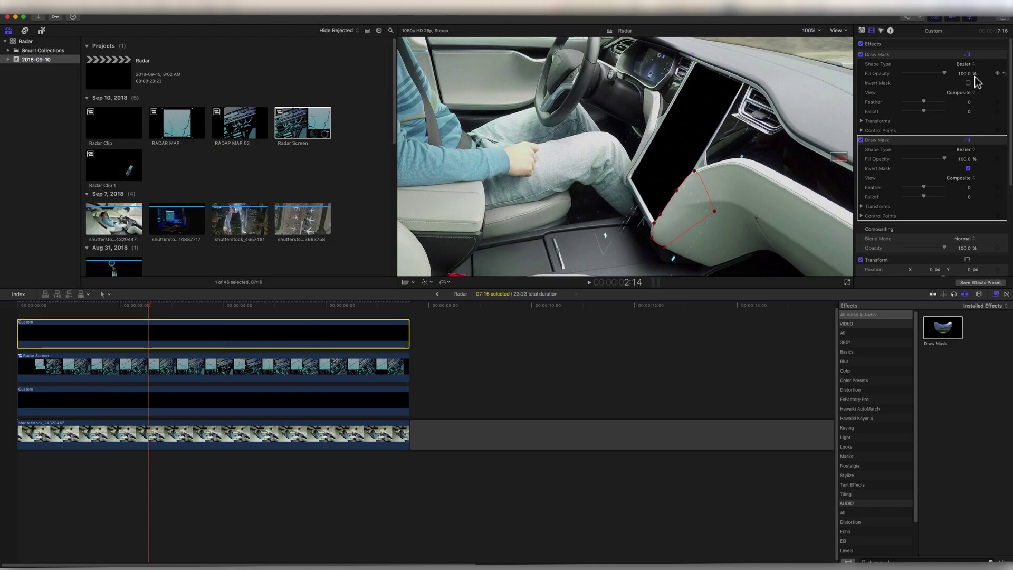
scroll(940, 201, "down", 2)
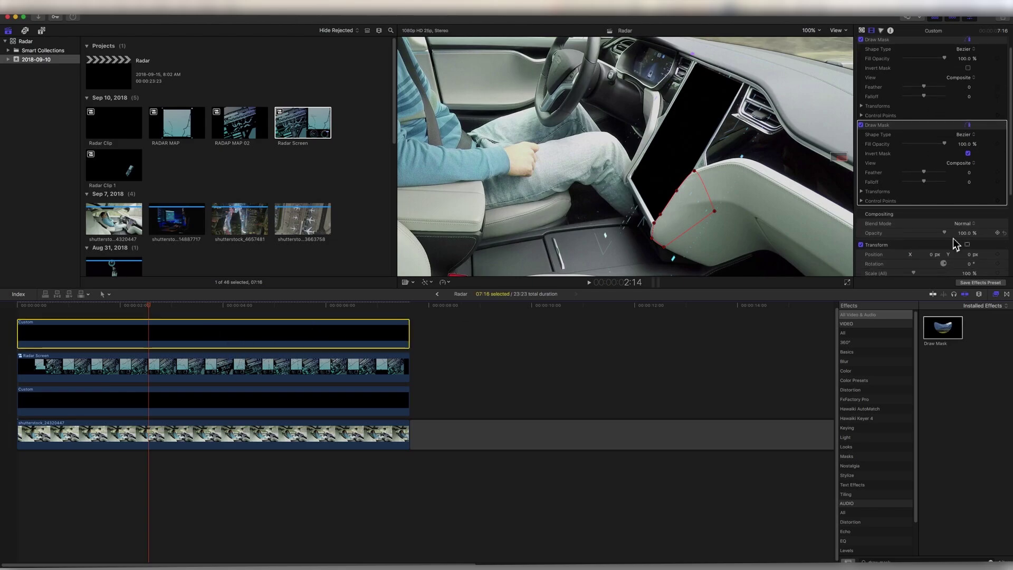
left_click(971, 226)
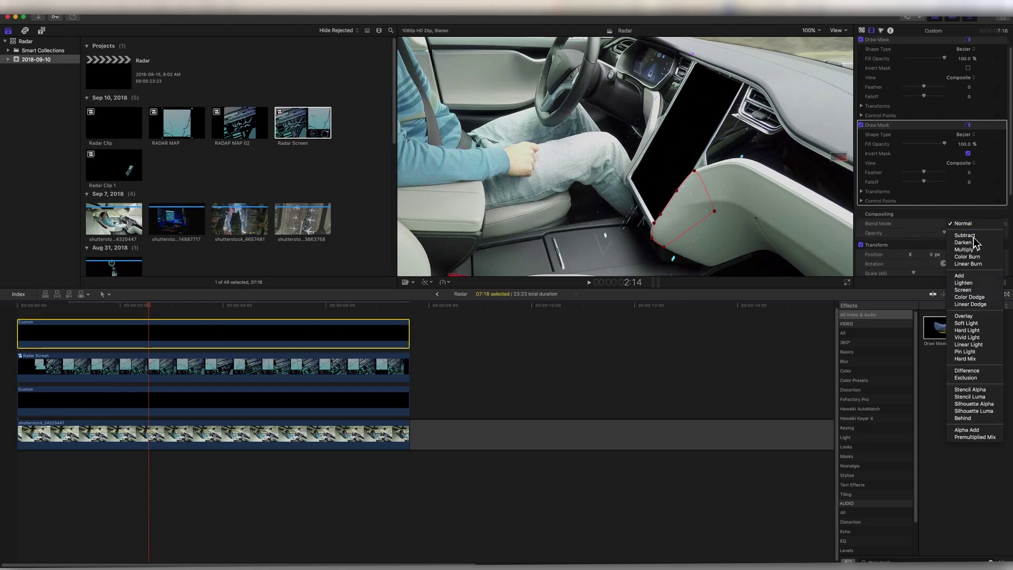
left_click(968, 390)
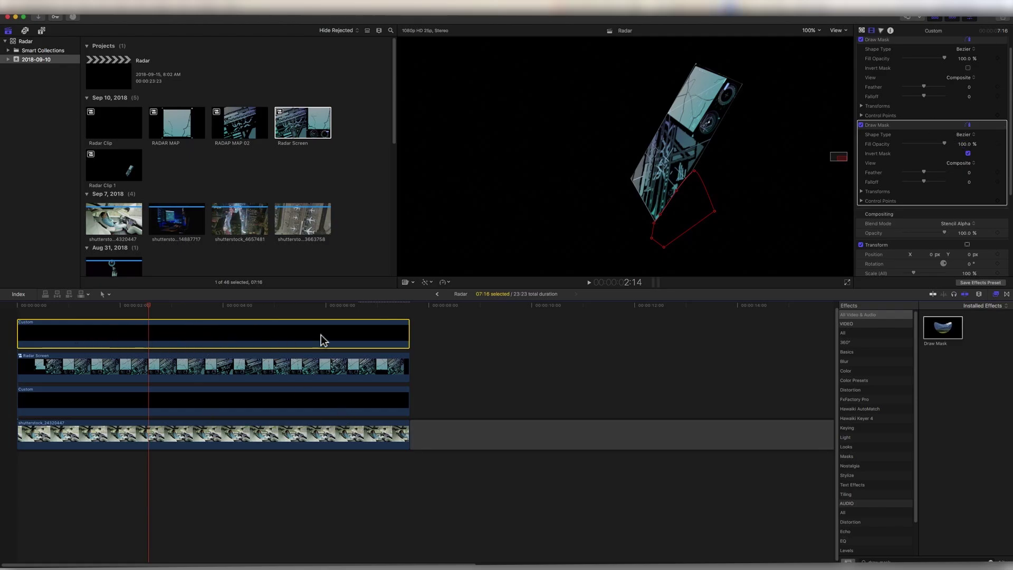
Combine both solids and the Radar Screen clip into a compound clip named "Screen Content" in event 2018-09-10.
left_click(253, 434)
left_click(285, 403)
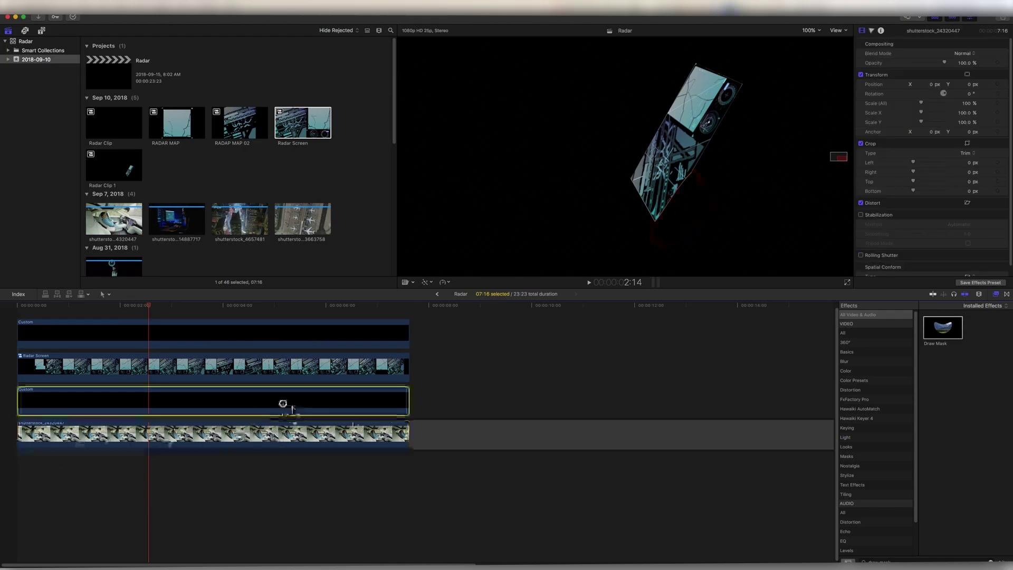
left_click(253, 335)
left_click(266, 372, "shift")
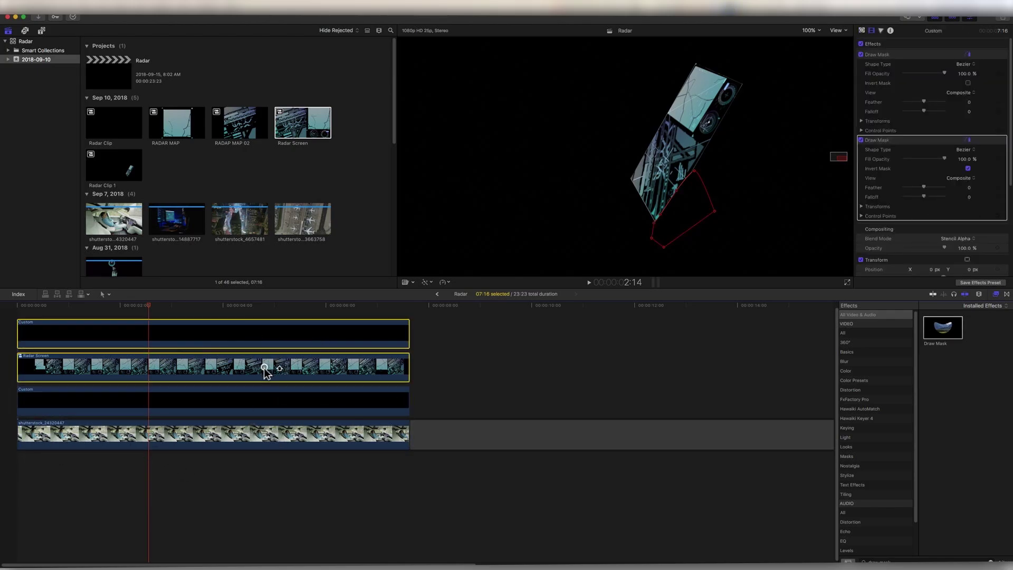
left_click(263, 402, "shift")
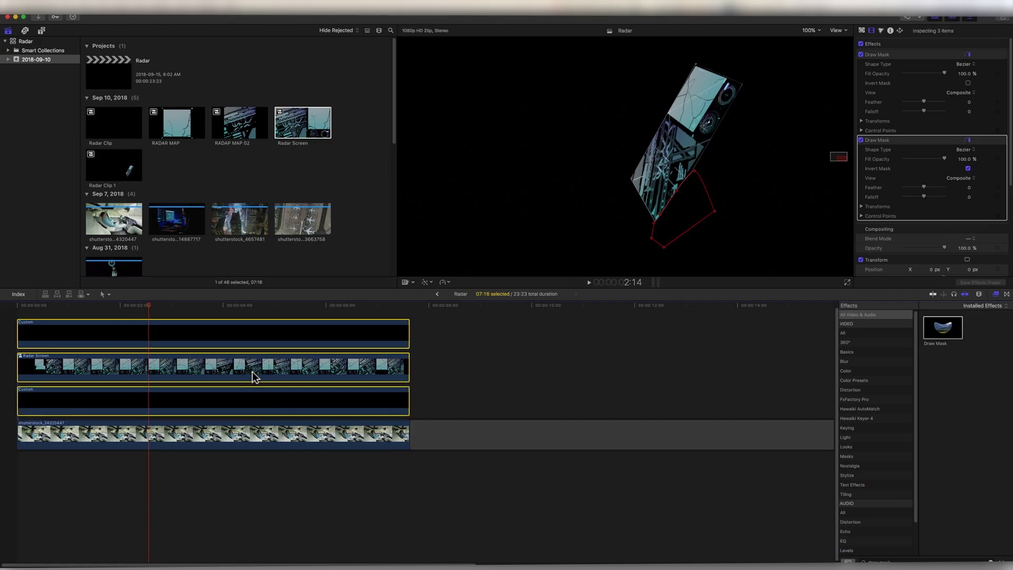
right_click(254, 375)
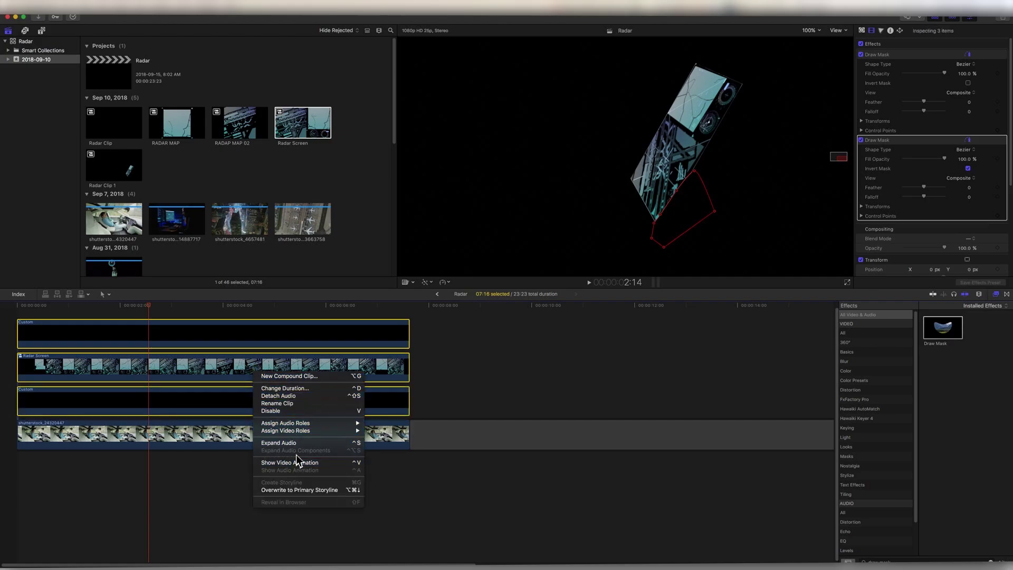
left_click(316, 377)
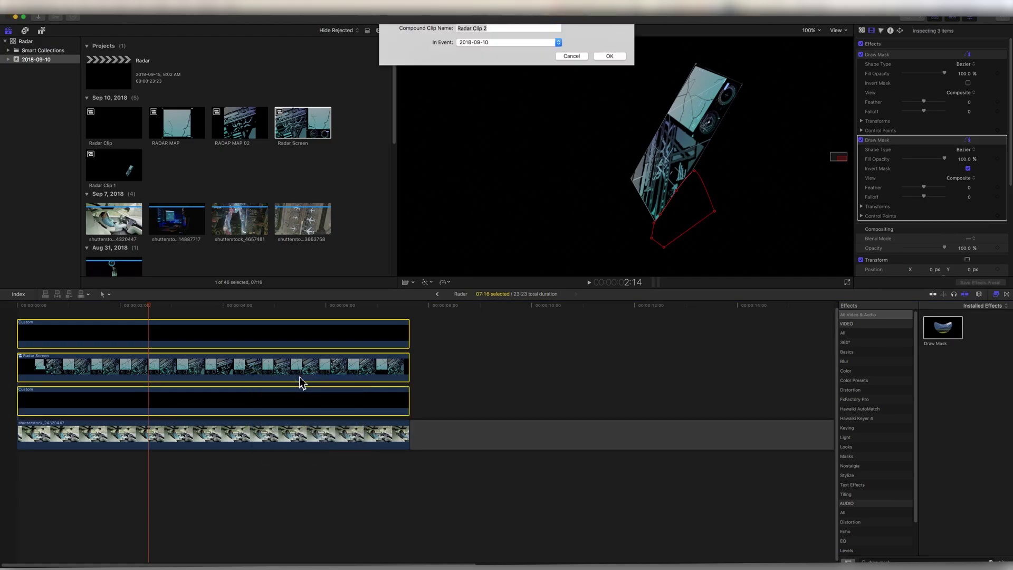
key("BackSpace")
type("Scr")
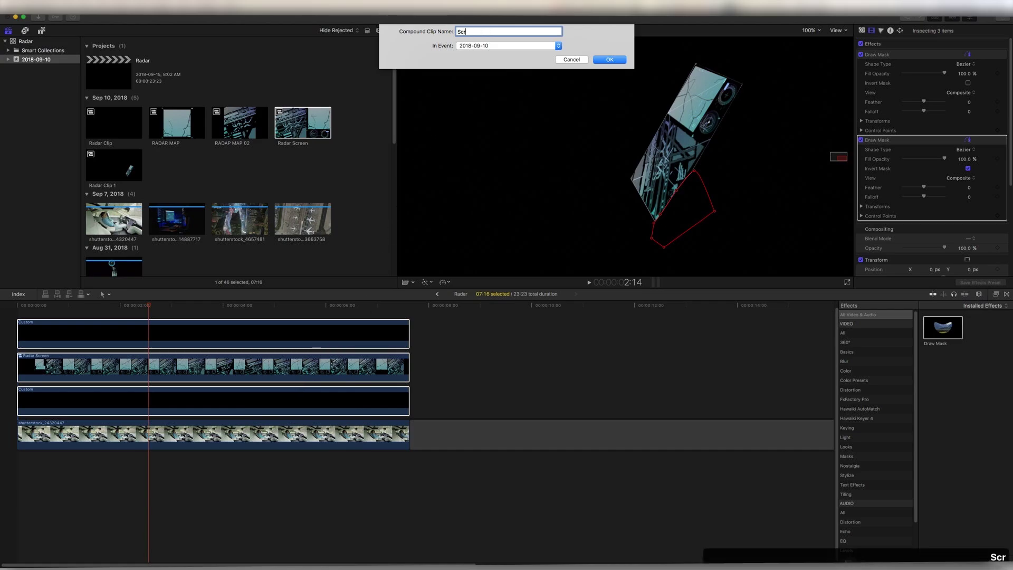
type("een Content")
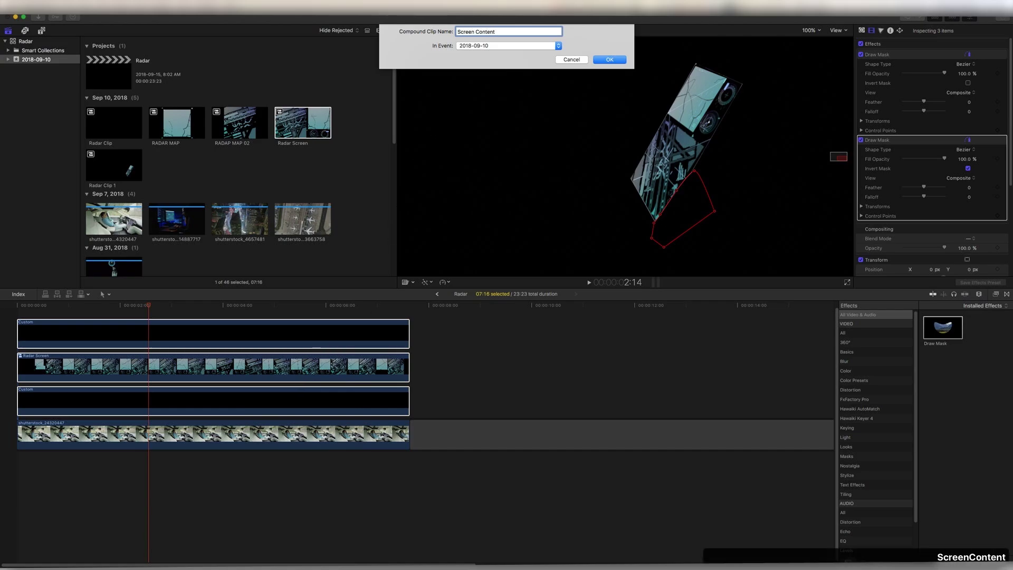
key("super+a")
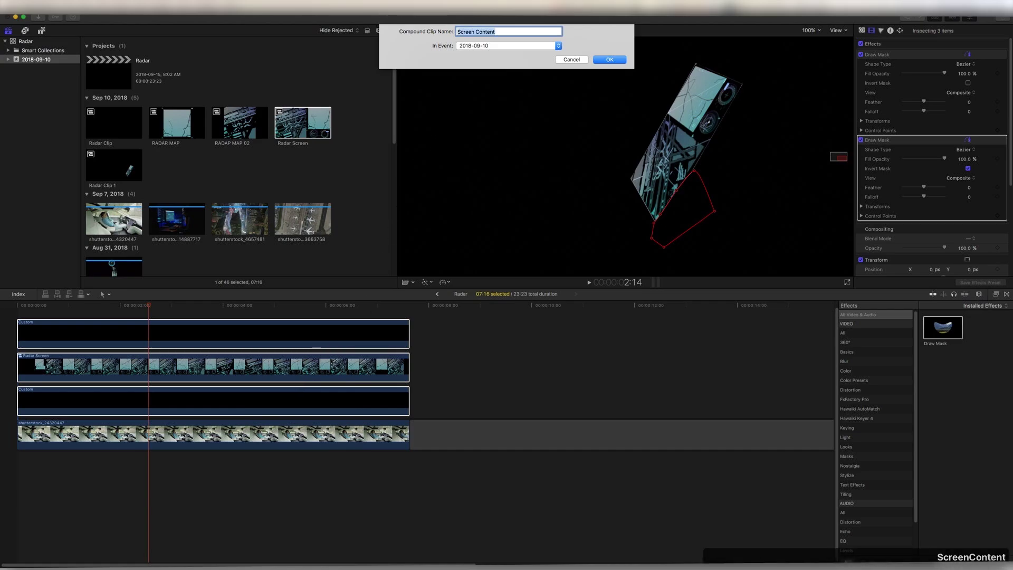
key("Return")
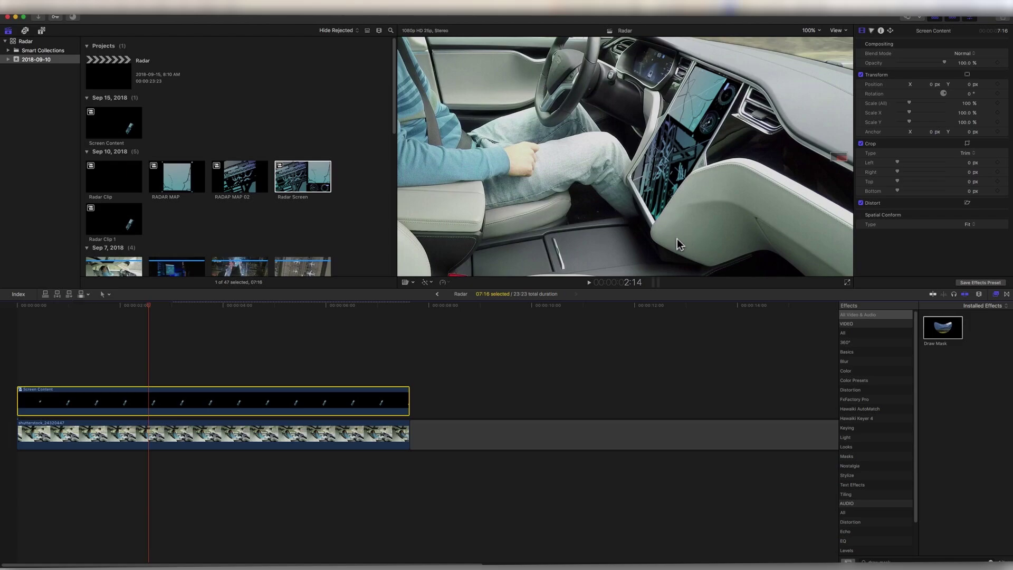
Fit the whole frame in the viewer and play the composite from the start to about 6:08.
key("Home")
key("shift+z")
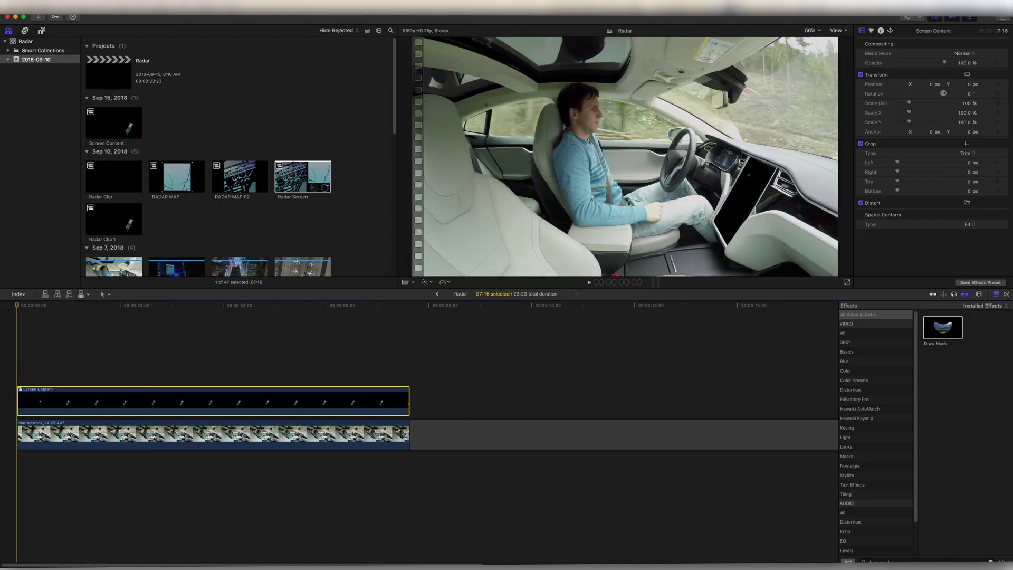
key("space")
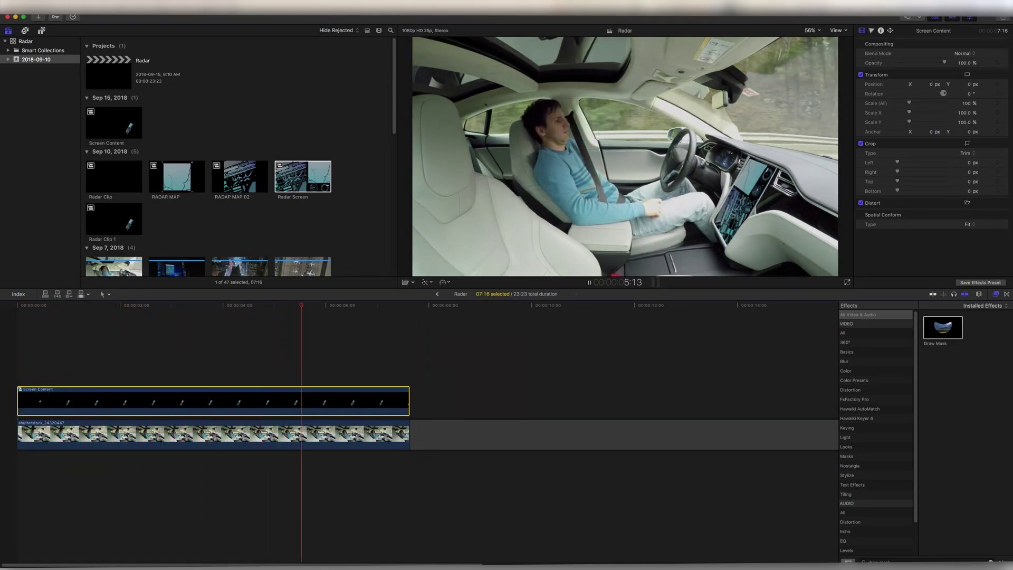
key("space")
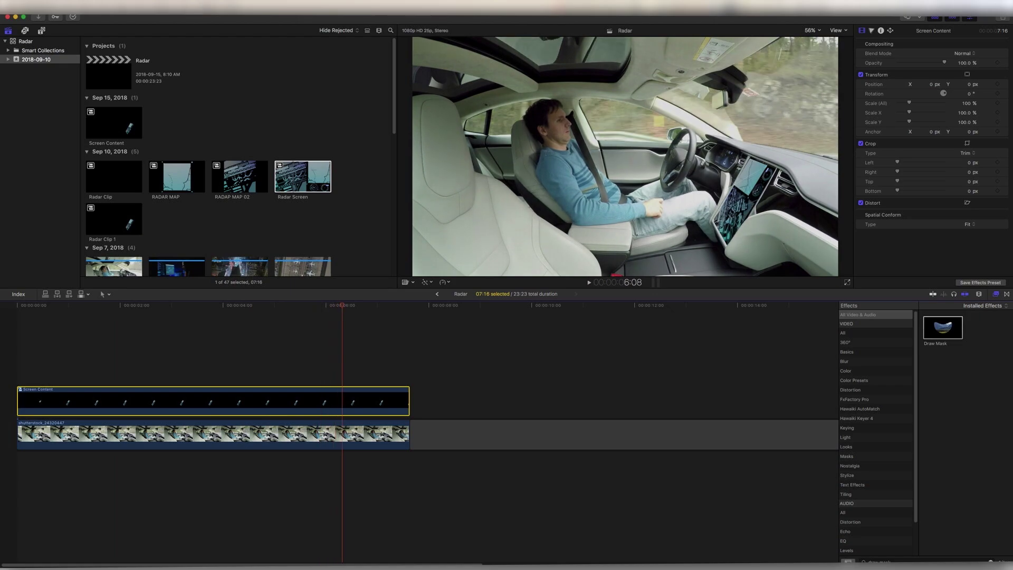